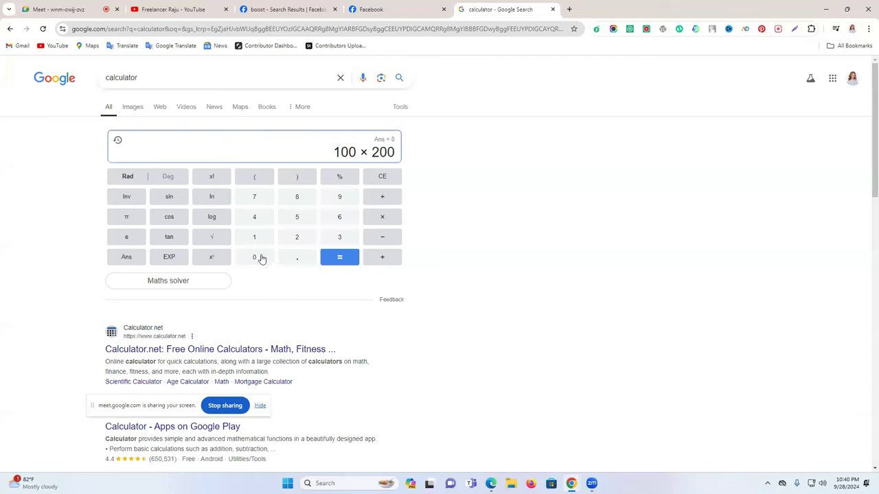
Clear the Google calculator and compute 200 × 145 = 29000
click(341, 257)
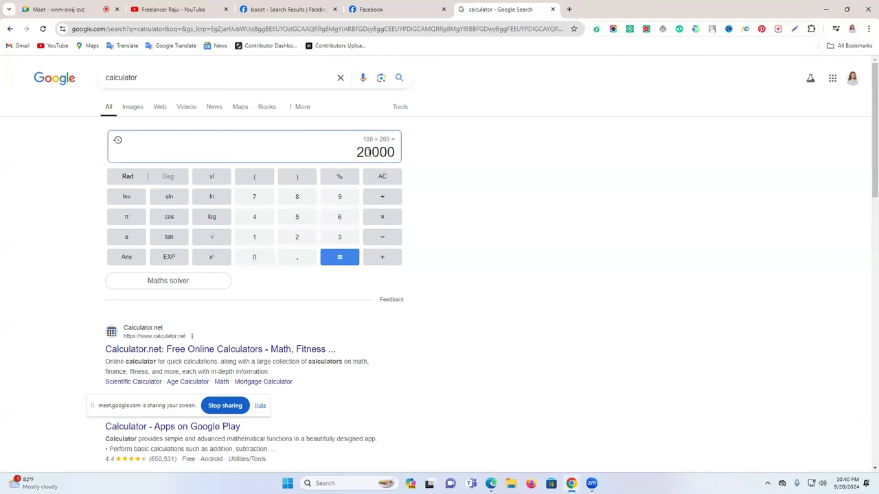
click(375, 178)
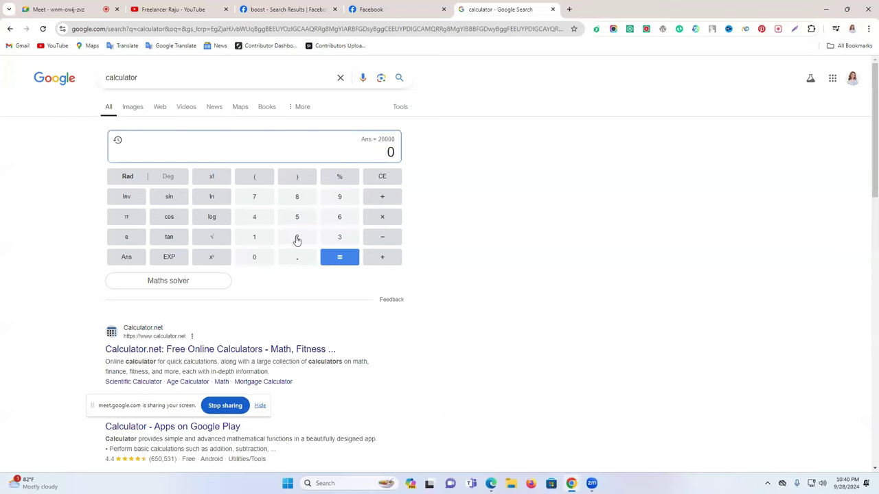
click(297, 239)
click(254, 259)
click(254, 258)
click(384, 217)
click(257, 238)
click(254, 218)
click(309, 218)
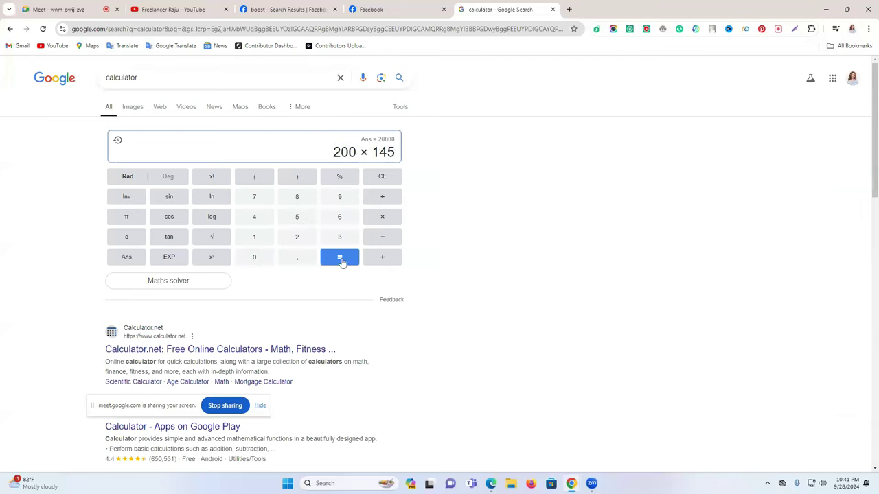
click(341, 258)
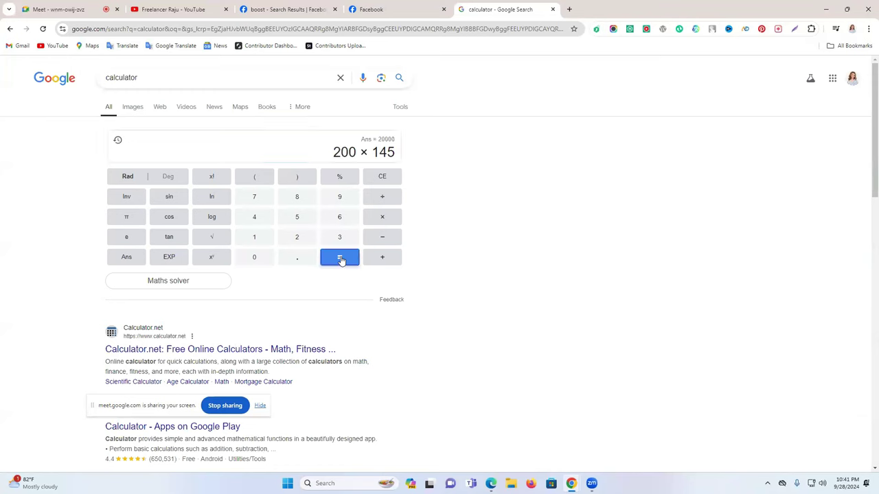
Highlight the 29000 result, then bring up the Boost Agency Ltd. Facebook page
drag(359, 152, 402, 156)
click(361, 153)
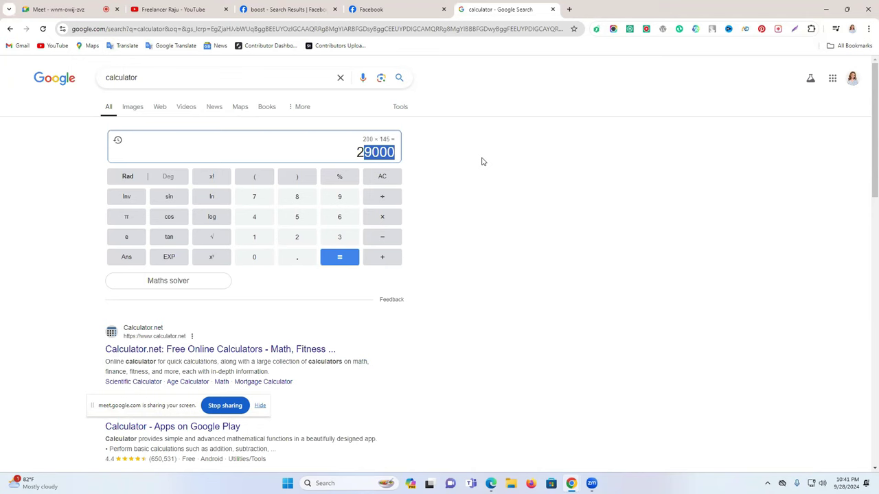
double_click(377, 154)
click(561, 154)
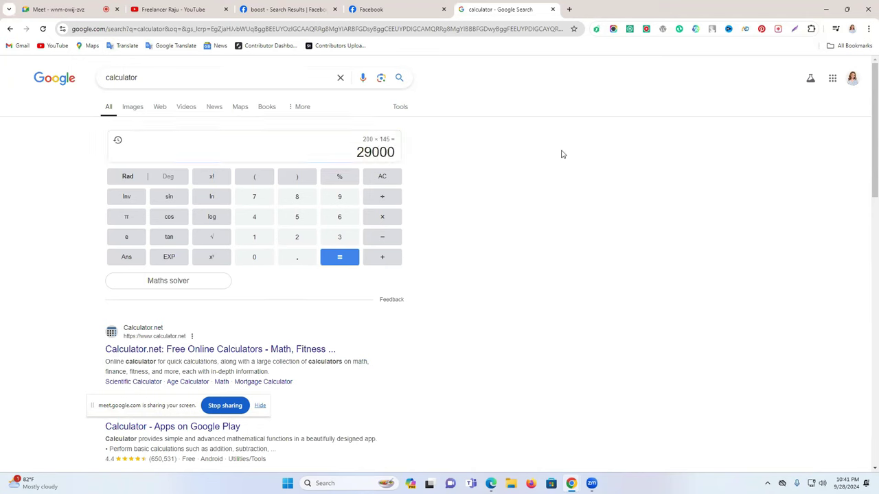
click(419, 7)
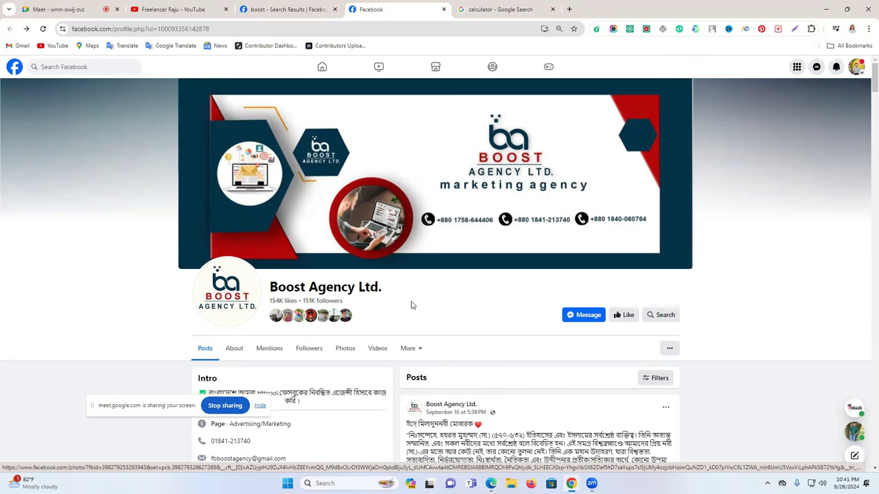
Scroll through the Facebook page and return to the home feed
scroll(411, 305, down, 1)
scroll(411, 304, up, 1)
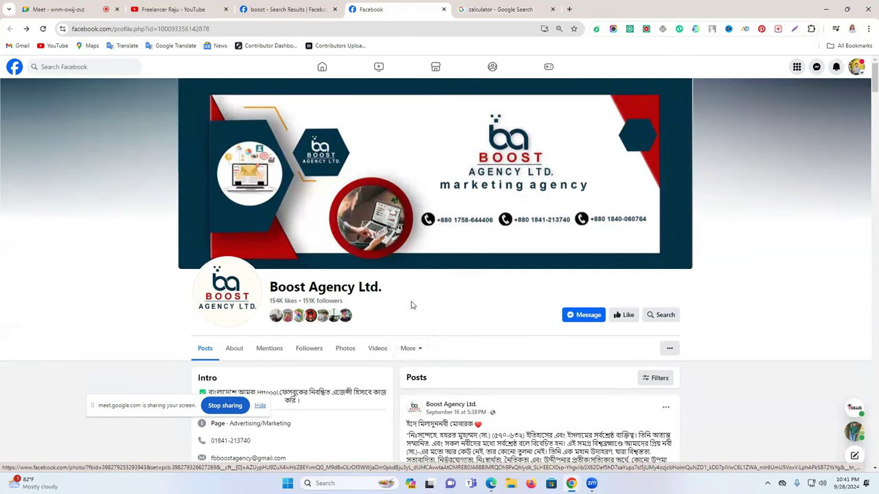
scroll(412, 305, down, 2)
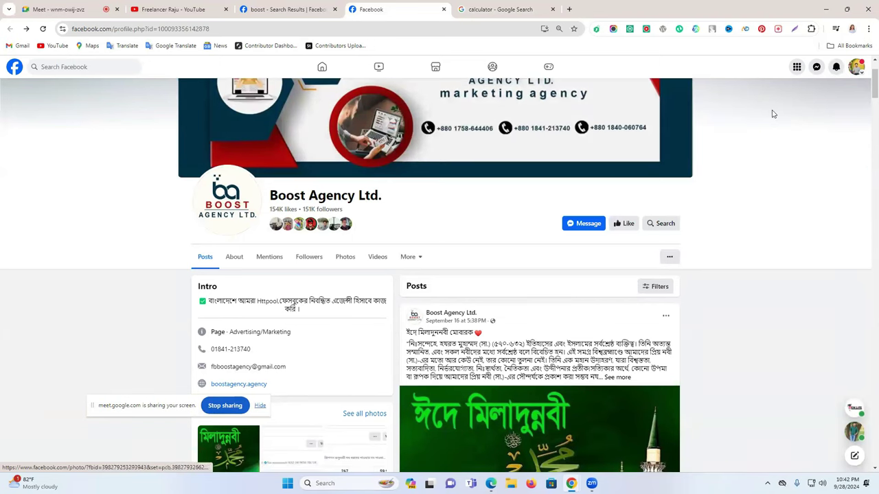
click(336, 66)
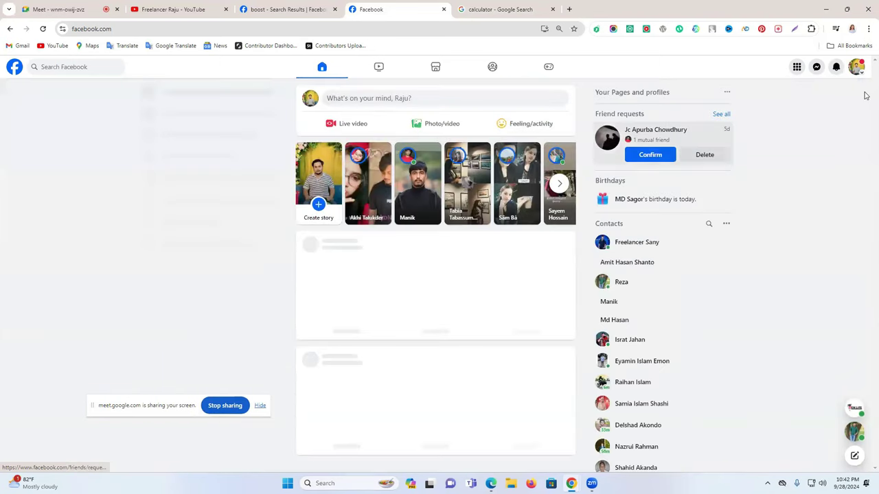
Open the Life Tap page from the account menu, then return to the 29000 calculator result
click(856, 67)
scroll(229, 295, down, 2)
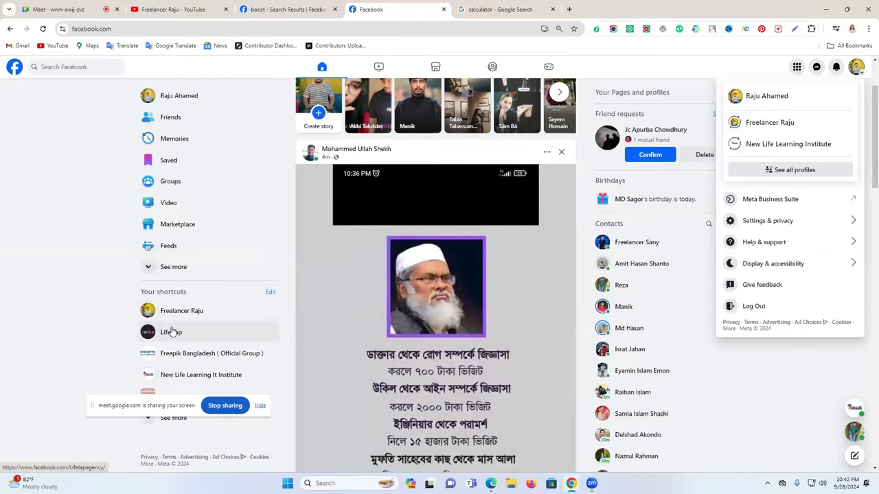
click(172, 332)
scroll(492, 287, down, 2)
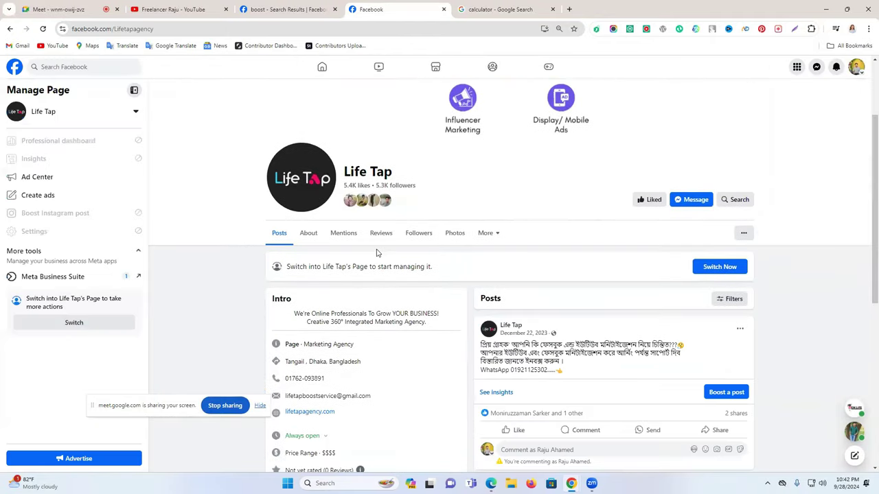
scroll(404, 199, up, 1)
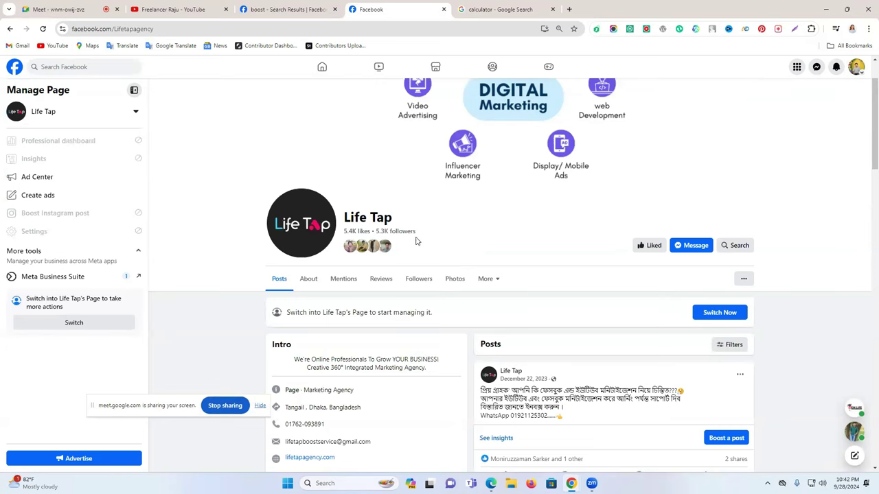
scroll(415, 242, up, 1)
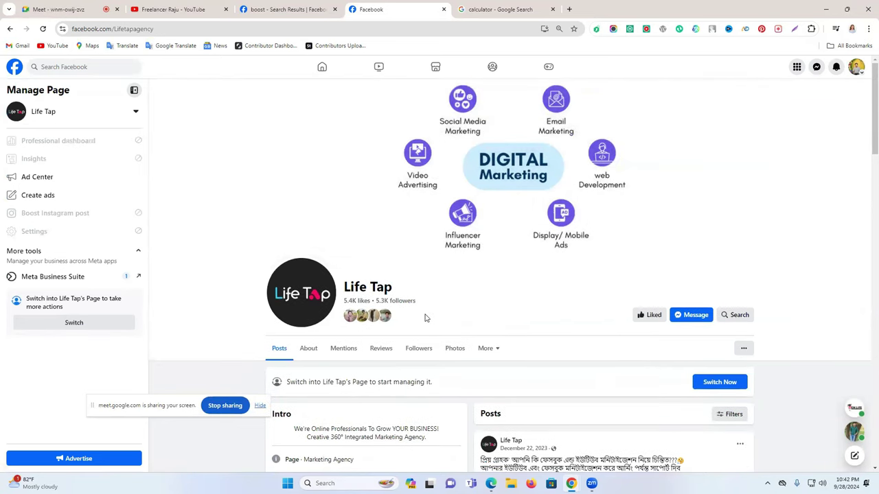
click(486, 4)
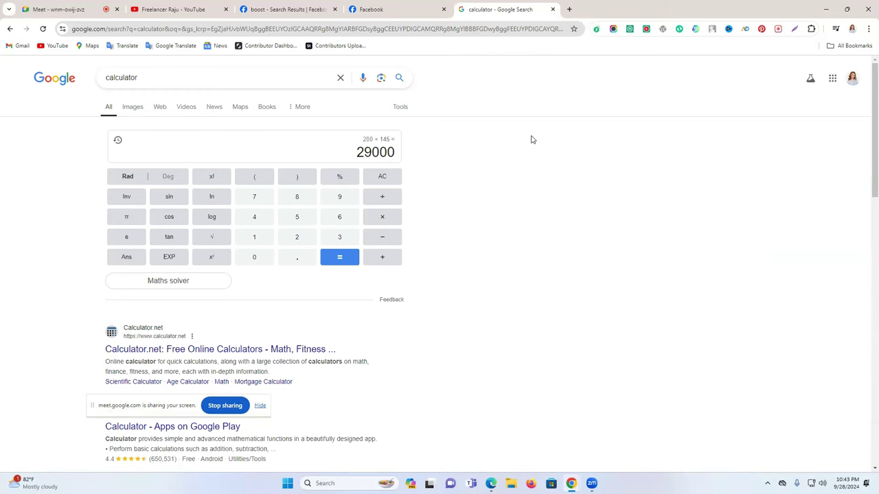
Switch between the Life Tap and calculator tabs, then browse the boost page search results
click(377, 9)
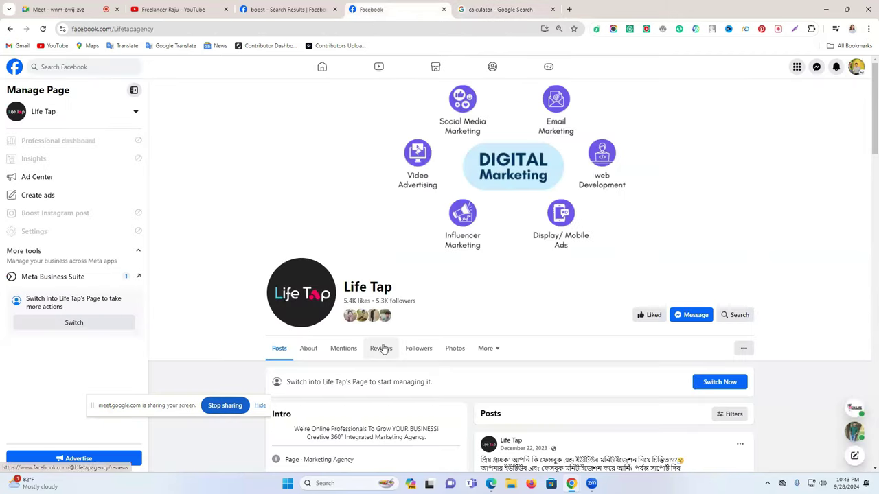
click(494, 8)
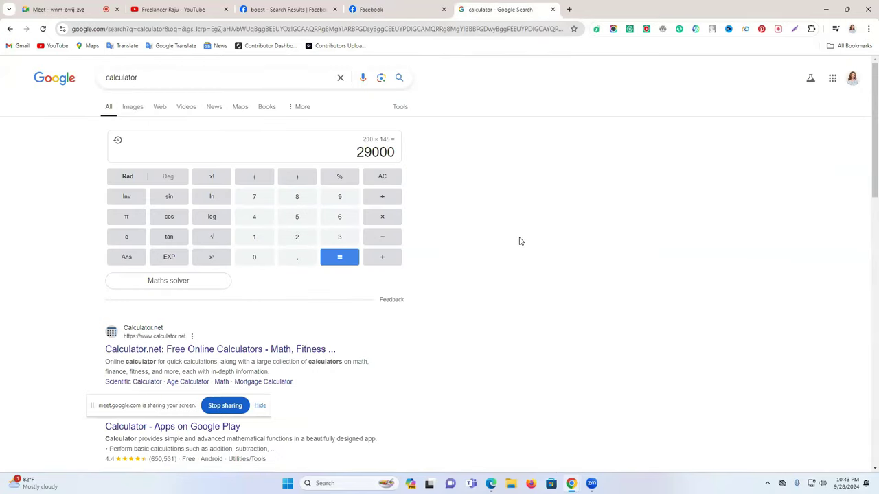
click(371, 6)
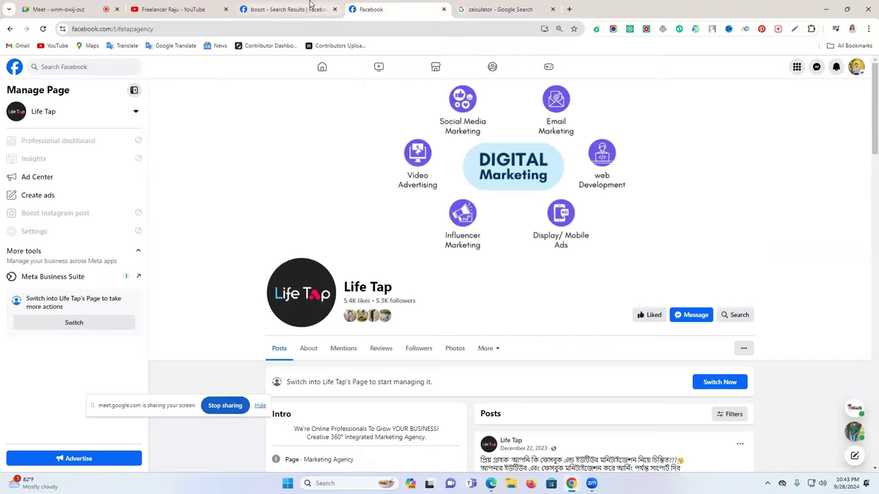
click(311, 7)
scroll(463, 185, down, 1)
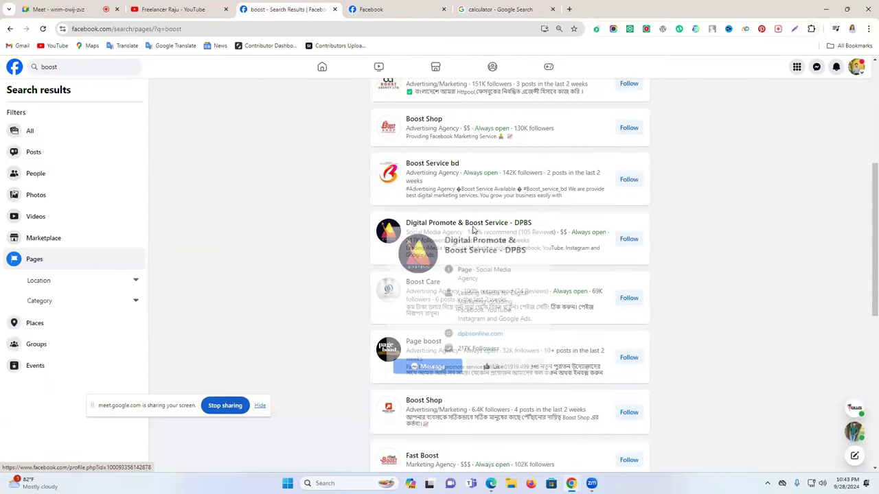
scroll(745, 260, down, 1)
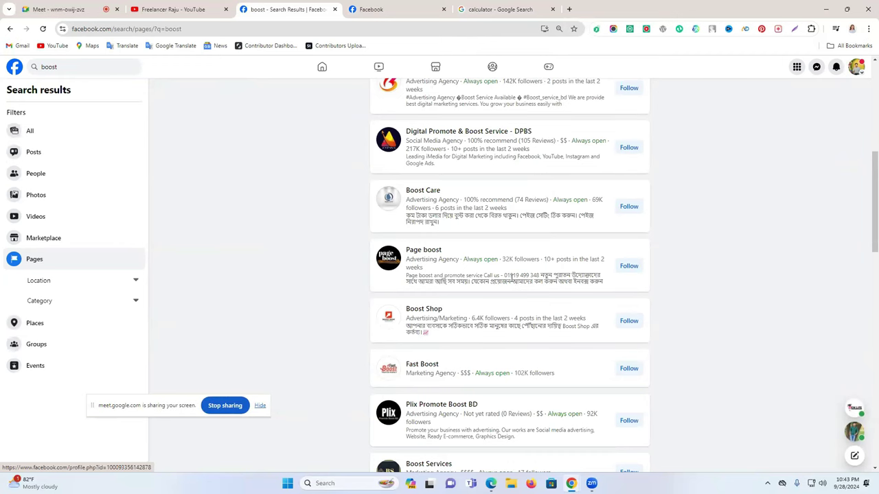
Start a new browser tab and launch Google Translate from the bookmarks
click(497, 10)
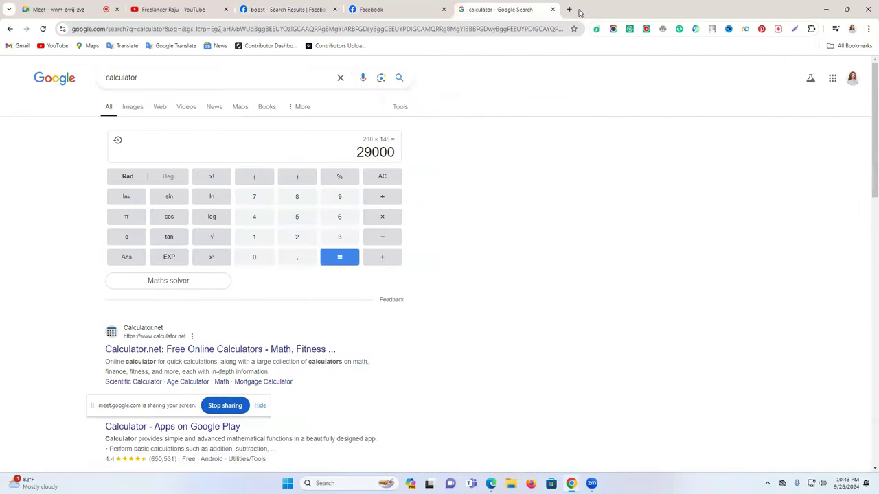
click(569, 10)
click(173, 47)
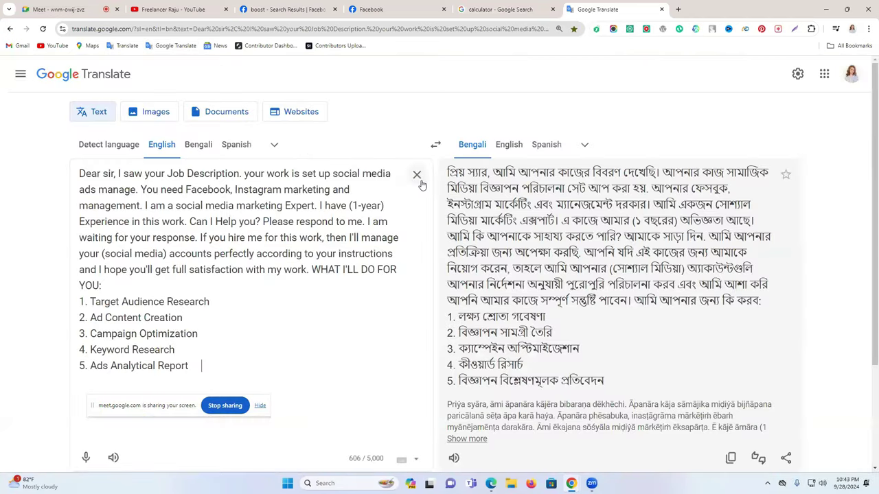
Empty the Translate source text and sketch two circles, writing Fb inside the second
click(417, 175)
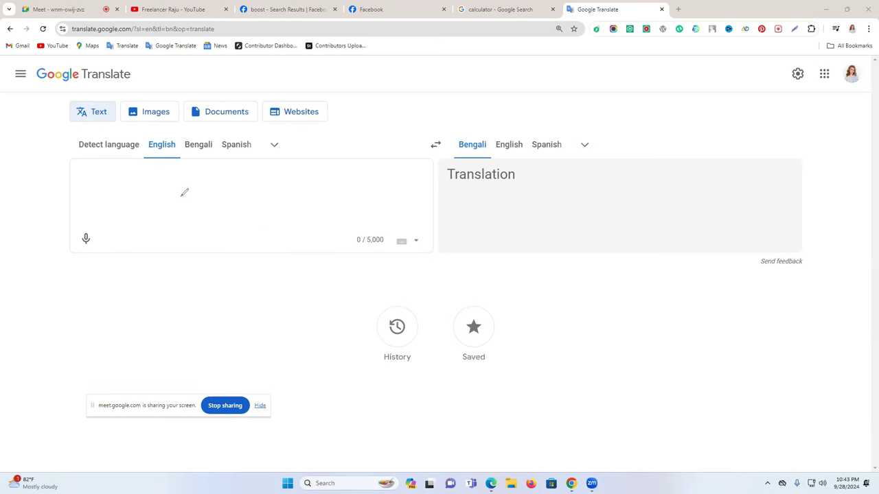
mouse_move(184, 191)
mouse_down()
mouse_move(165, 208)
mouse_move(184, 242)
mouse_move(219, 241)
mouse_move(230, 214)
mouse_move(216, 195)
mouse_move(187, 188)
mouse_move(167, 197)
mouse_move(164, 205)
mouse_move(210, 225)
mouse_move(194, 224)
mouse_move(179, 207)
mouse_move(211, 202)
mouse_up()
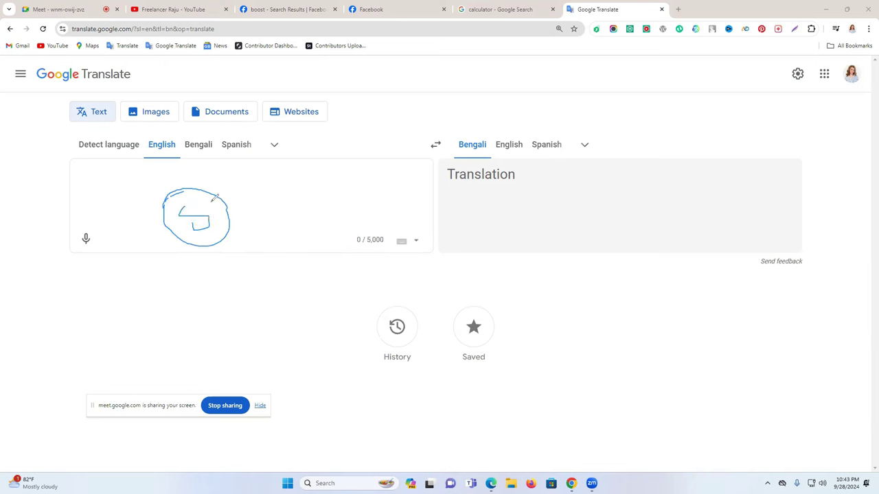
mouse_move(358, 173)
mouse_down()
mouse_move(306, 193)
mouse_move(350, 220)
mouse_move(367, 182)
mouse_move(339, 172)
mouse_move(329, 219)
mouse_up()
mouse_move(329, 201)
mouse_down()
mouse_move(344, 193)
mouse_move(349, 214)
mouse_up()
drag(349, 203, 349, 213)
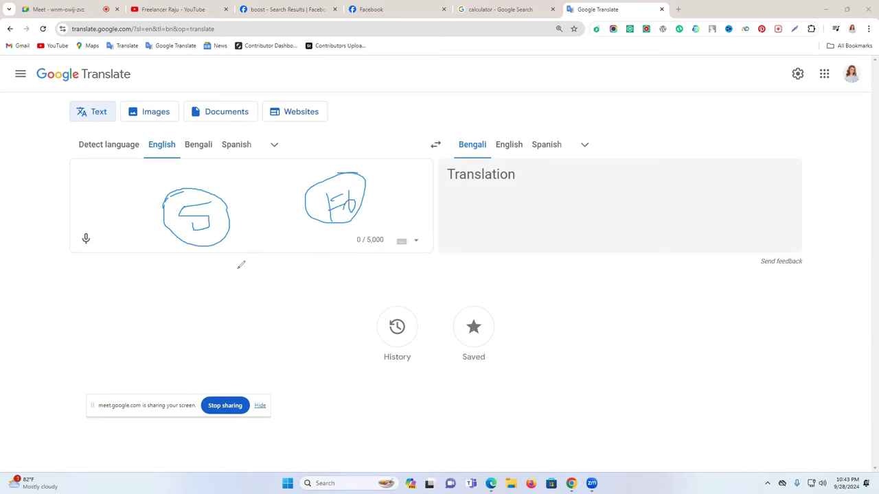
Cross out the first circle and add 10+5 with an arrow pointing to the Fb circle
mouse_move(177, 204)
mouse_down()
mouse_move(183, 259)
mouse_move(165, 208)
mouse_move(181, 258)
mouse_move(163, 237)
mouse_move(188, 232)
mouse_up()
drag(140, 227, 209, 221)
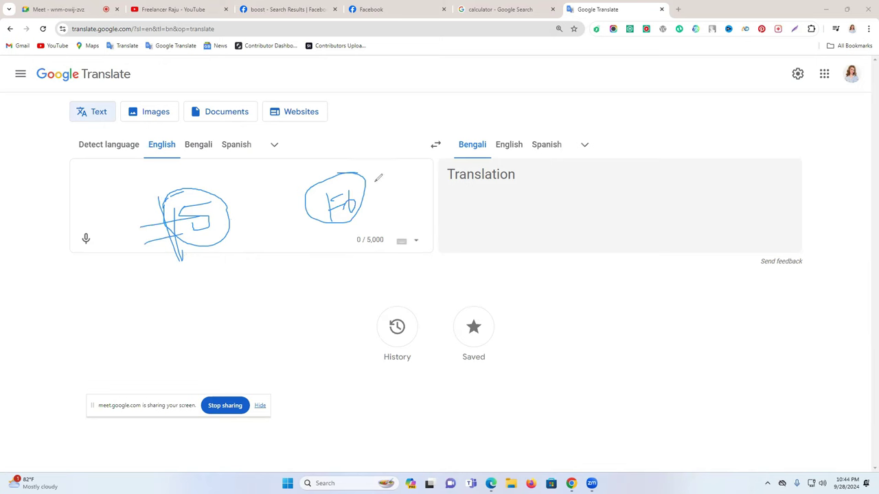
drag(374, 182, 374, 190)
mouse_move(391, 180)
mouse_down()
mouse_move(384, 198)
mouse_move(390, 179)
mouse_up()
mouse_move(397, 186)
mouse_down()
mouse_move(412, 180)
mouse_move(406, 196)
mouse_move(429, 184)
mouse_move(419, 192)
mouse_move(428, 171)
mouse_up()
mouse_move(425, 169)
mouse_down()
mouse_move(398, 160)
mouse_move(368, 184)
mouse_up()
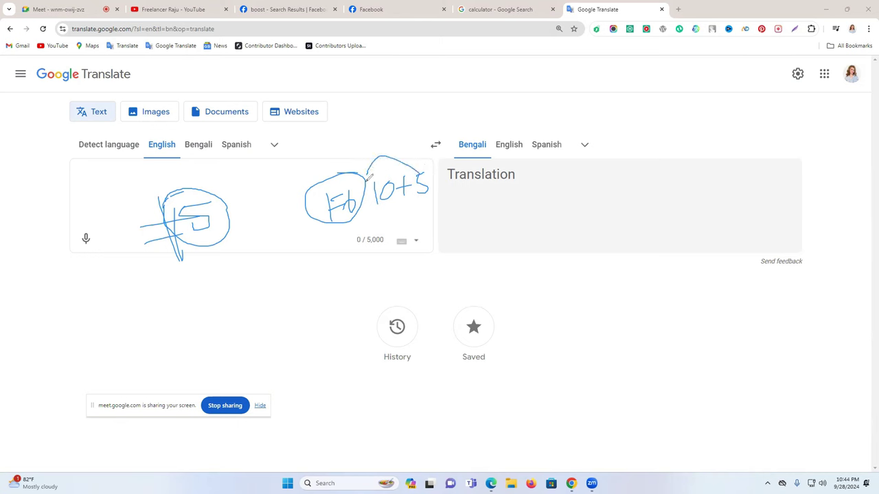
mouse_move(366, 175)
mouse_down()
mouse_move(369, 145)
mouse_move(365, 172)
mouse_move(394, 167)
mouse_up()
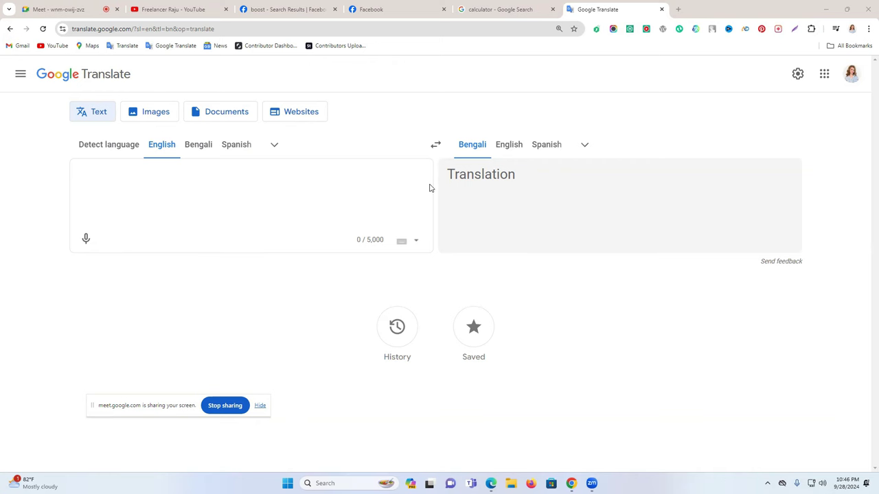
Clear the 29000 result and enter 3000 in the calculator
click(508, 7)
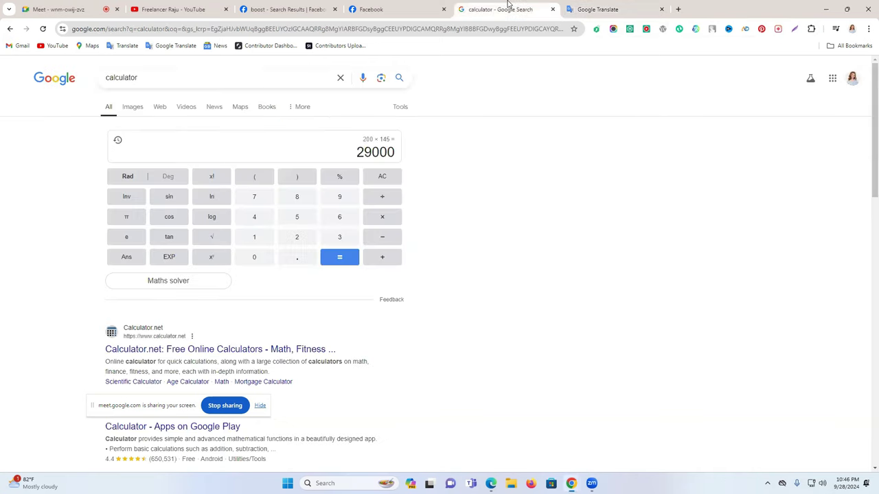
click(385, 177)
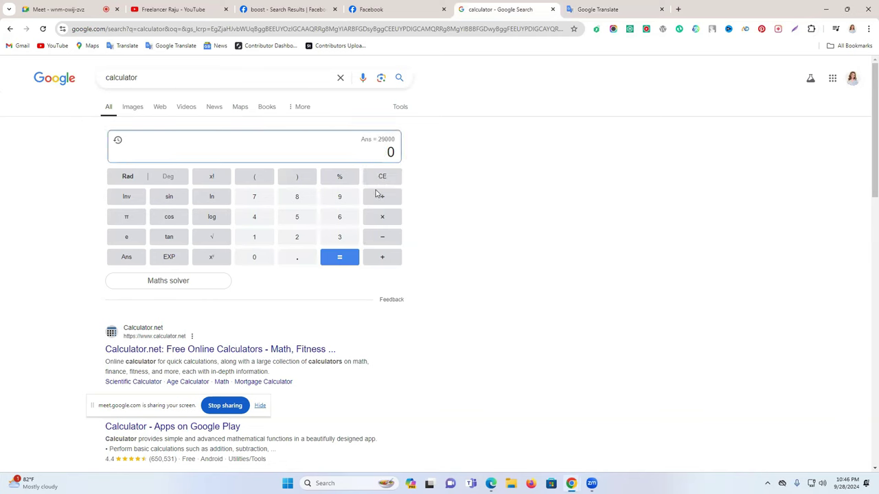
click(339, 238)
double_click(251, 259)
click(252, 258)
double_click(379, 154)
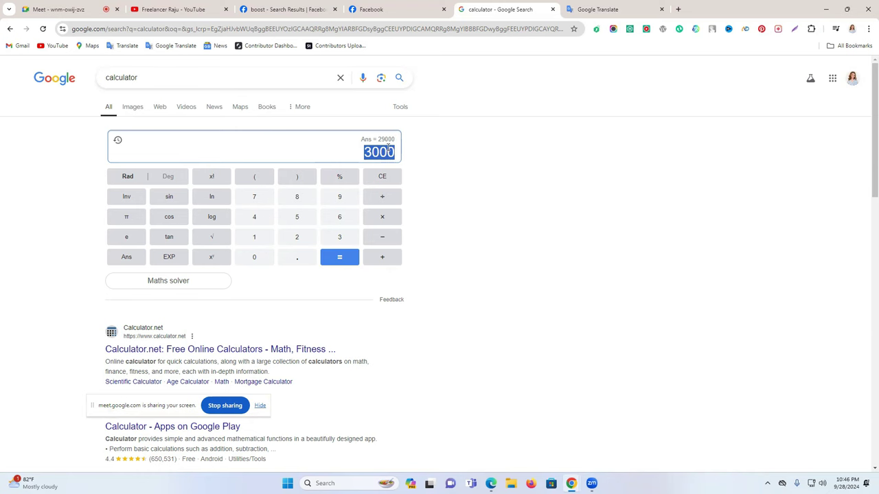
Glance at the Facebook home feed, then return to the calculator and select 3000
click(379, 11)
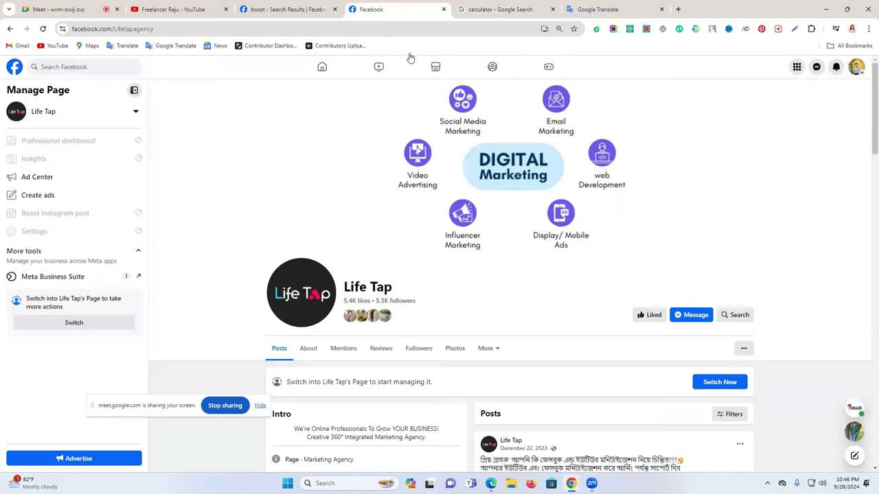
click(322, 67)
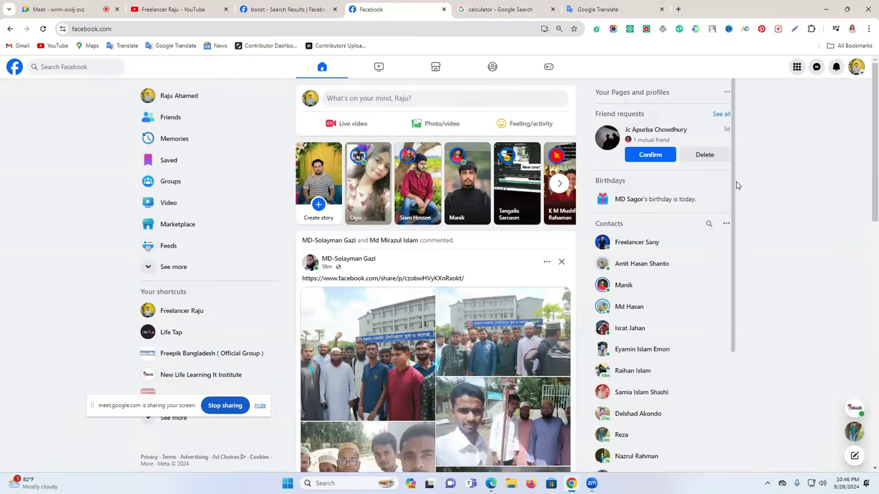
drag(735, 194, 733, 334)
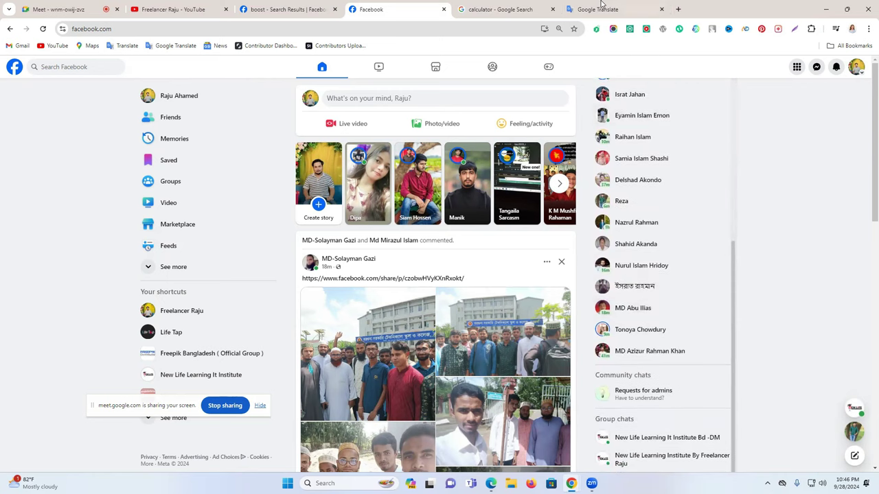
click(512, 8)
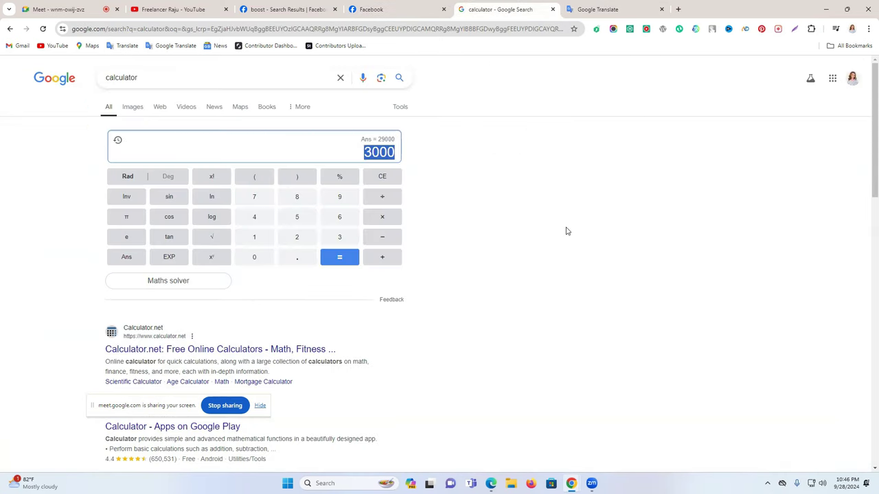
click(363, 151)
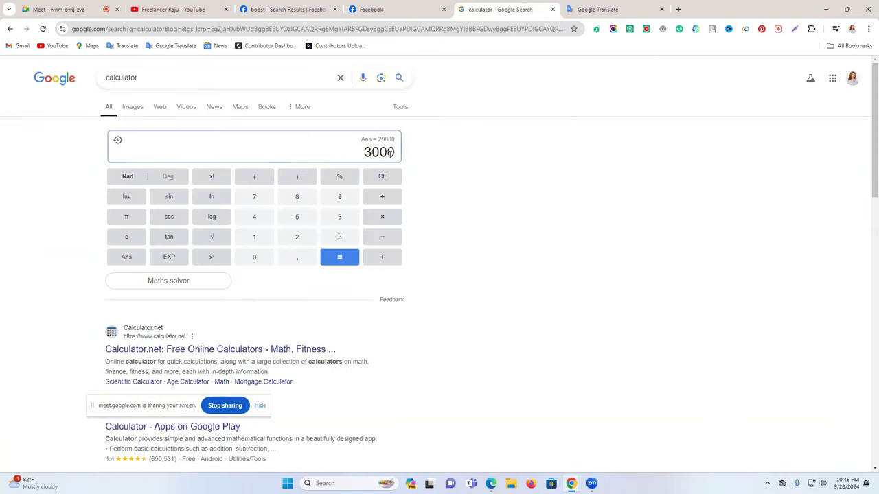
double_click(392, 152)
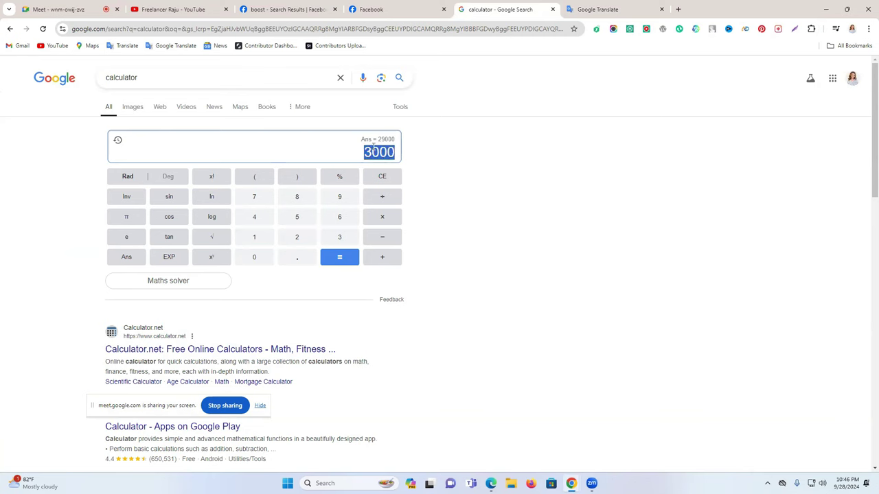
Clear the 3000 entry and enter 20000 instead
click(385, 179)
click(382, 177)
click(386, 177)
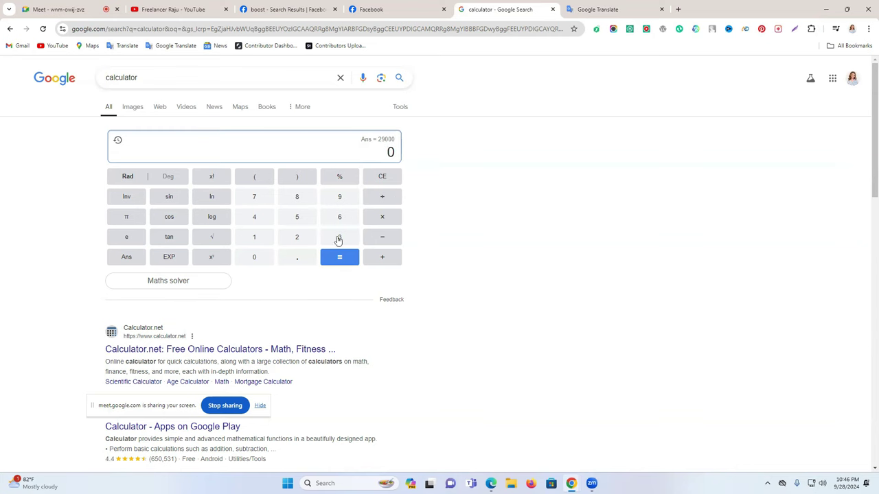
click(297, 239)
text(0000)
Select part of 20000, then clear the entry back to 0
drag(372, 153, 352, 156)
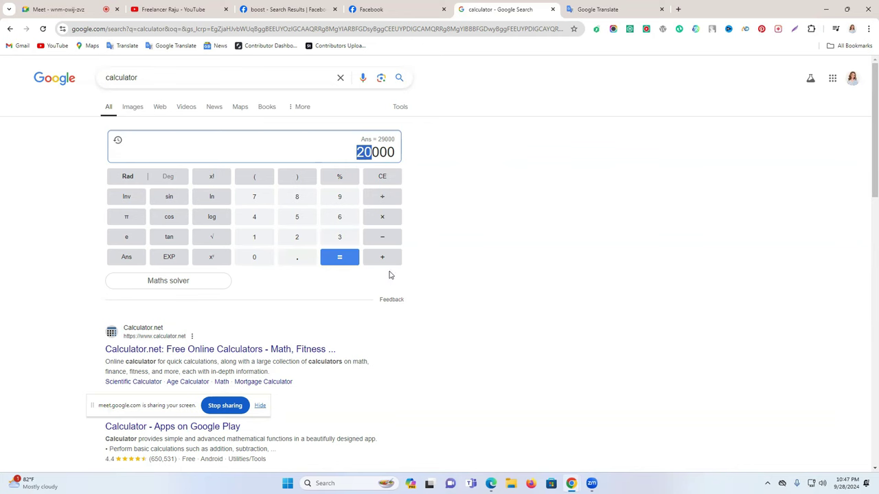
click(383, 180)
click(382, 181)
click(383, 183)
click(383, 182)
click(383, 183)
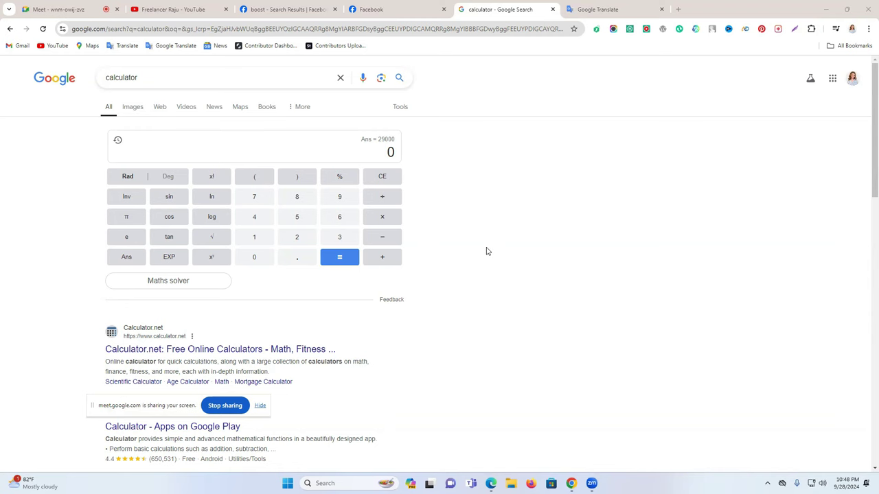
Cycle through the Facebook, calculator and Google Translate tabs
click(396, 10)
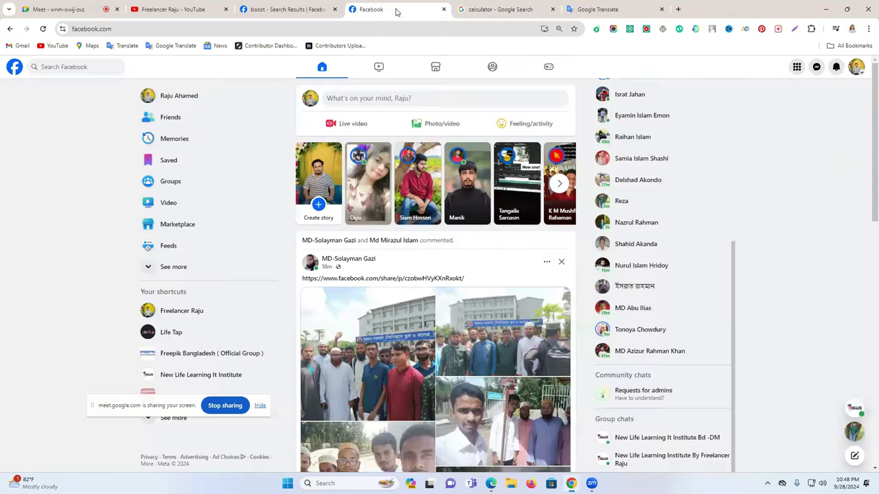
click(525, 6)
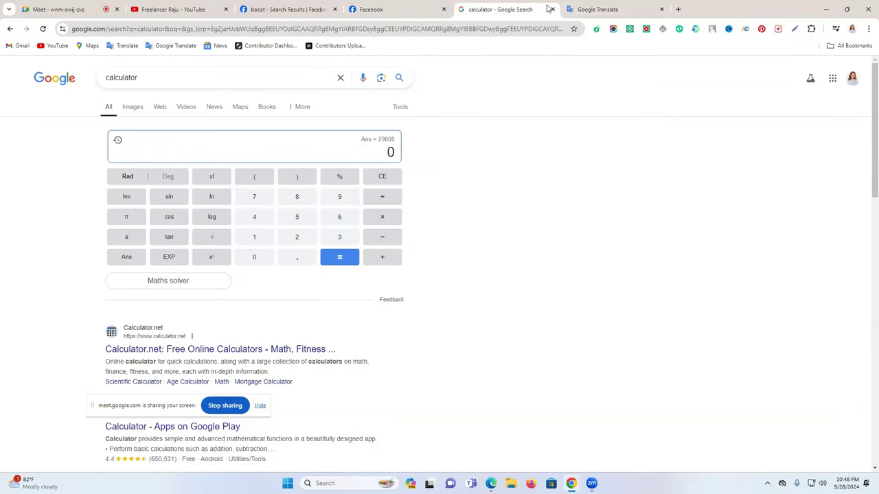
click(357, 6)
click(527, 7)
click(407, 5)
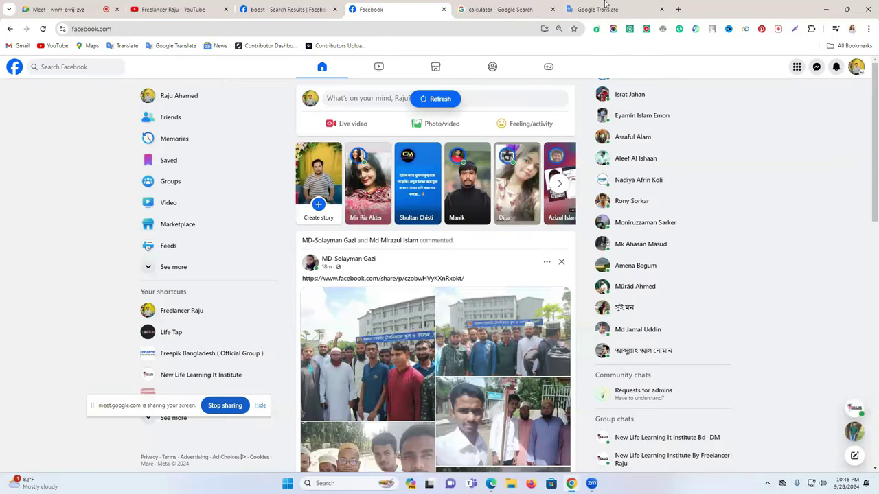
click(603, 8)
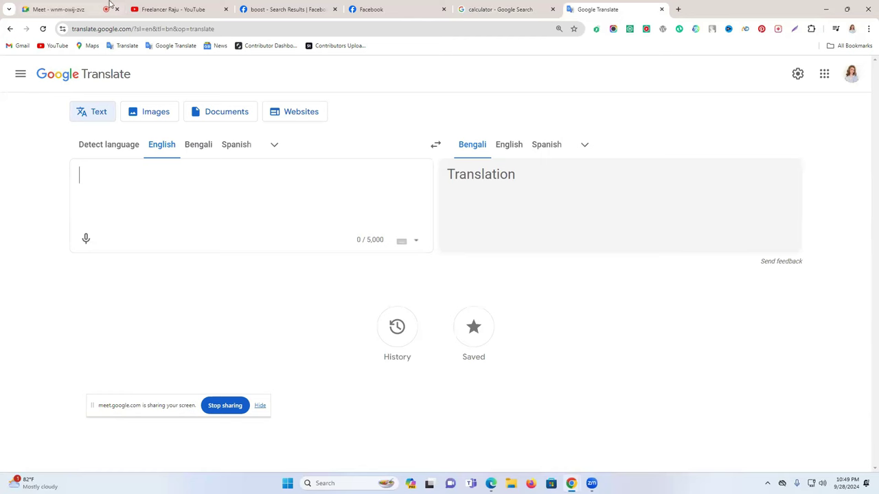
Bring up the Freelancer Raju YouTube channel and delete the old search query
click(148, 8)
triple_click(323, 66)
key(BackSpace)
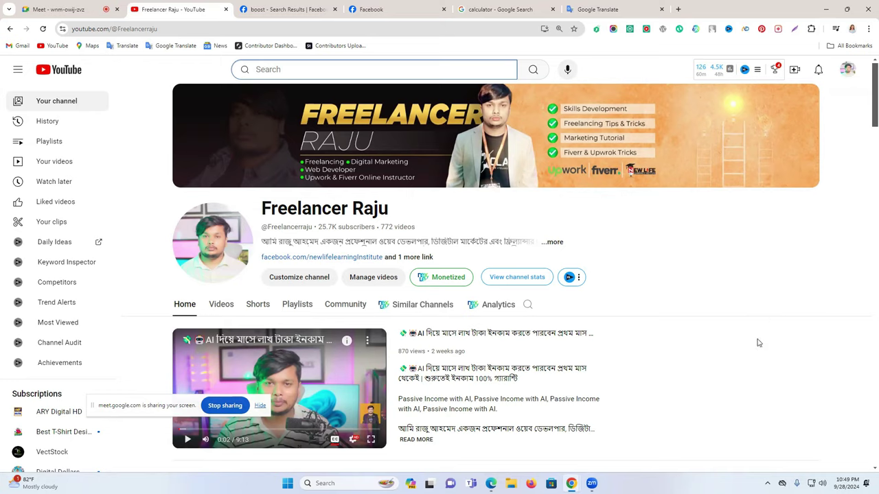
Show the Freelancer Raju channel's Videos list, latest uploads first, dismissing search suggestions
scroll(758, 344, down, 5)
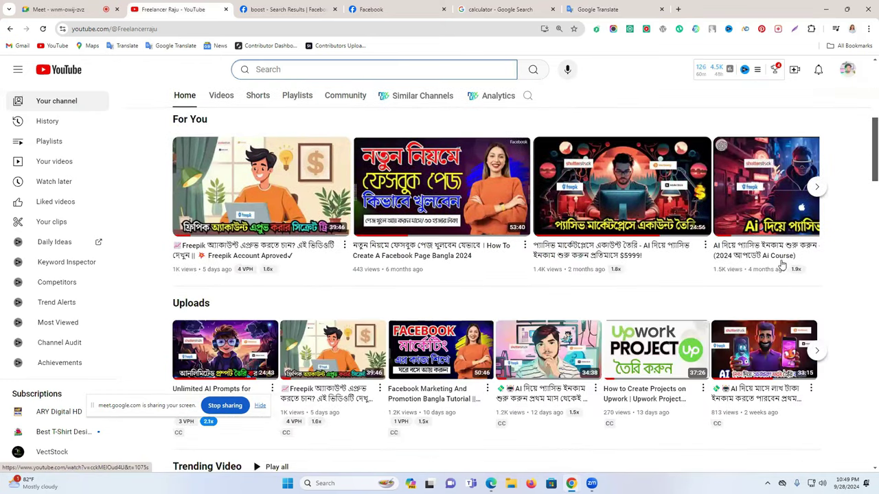
click(219, 95)
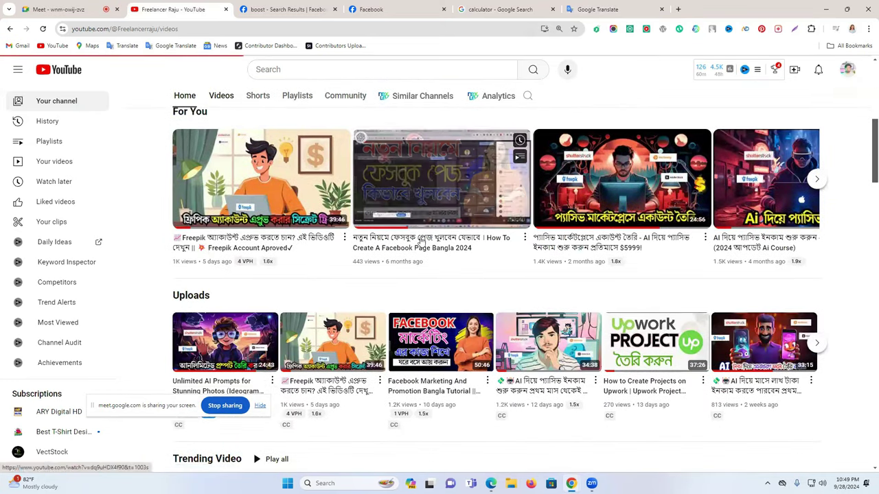
scroll(446, 261, up, 3)
scroll(414, 258, down, 1)
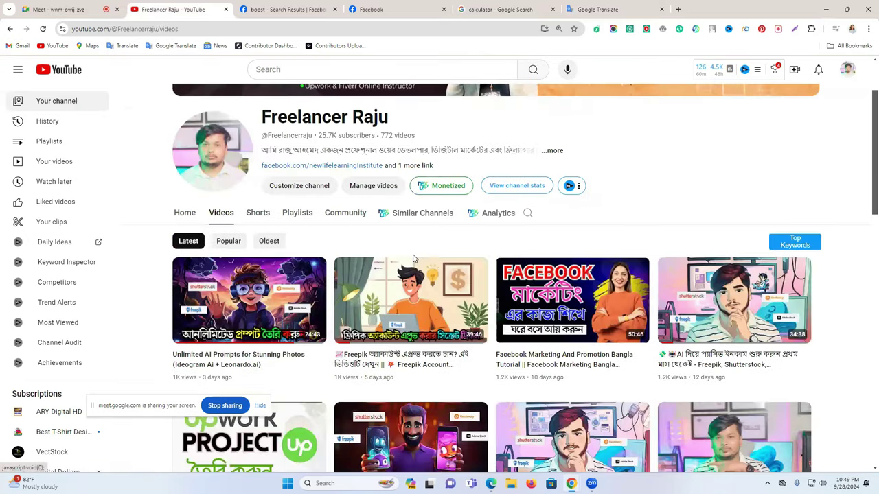
scroll(344, 231, down, 1)
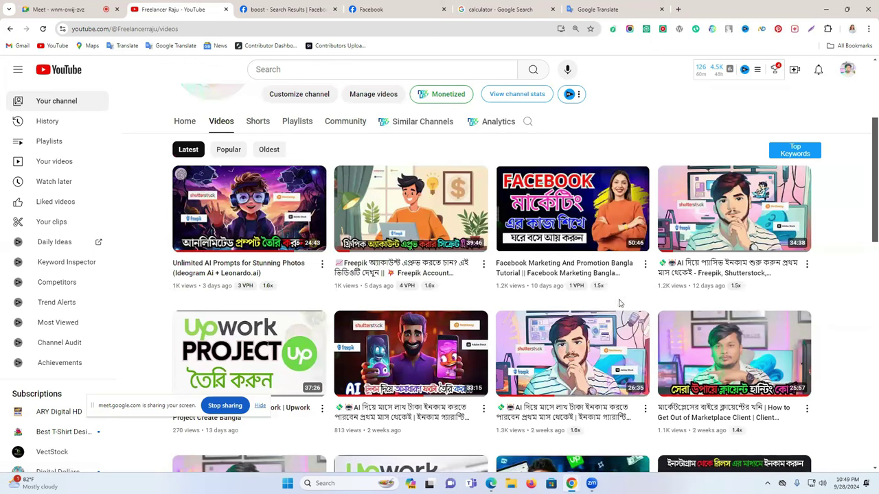
scroll(391, 300, up, 3)
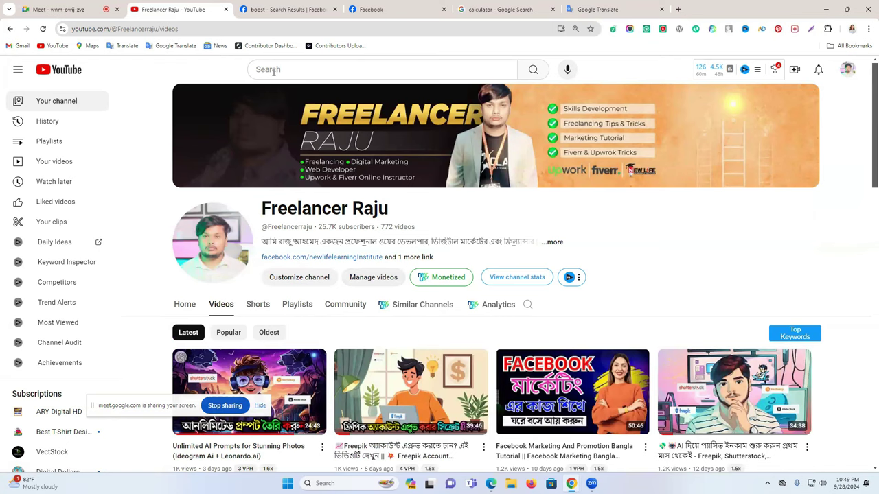
click(273, 71)
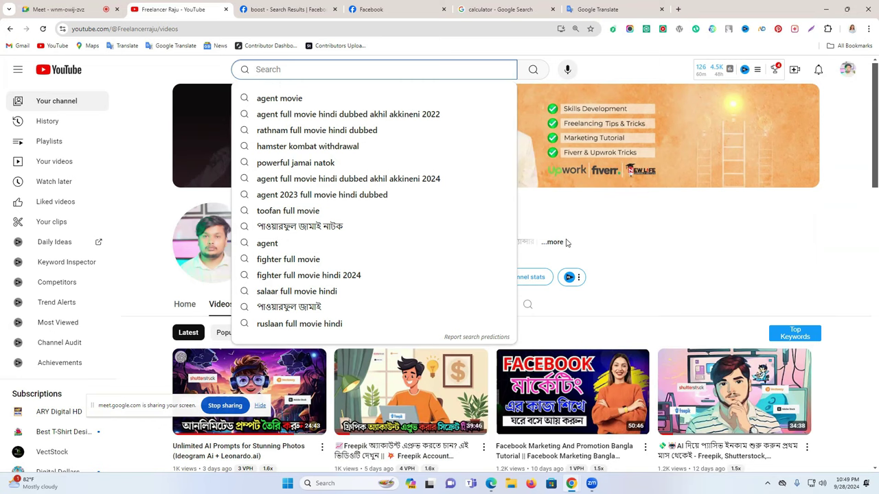
click(584, 237)
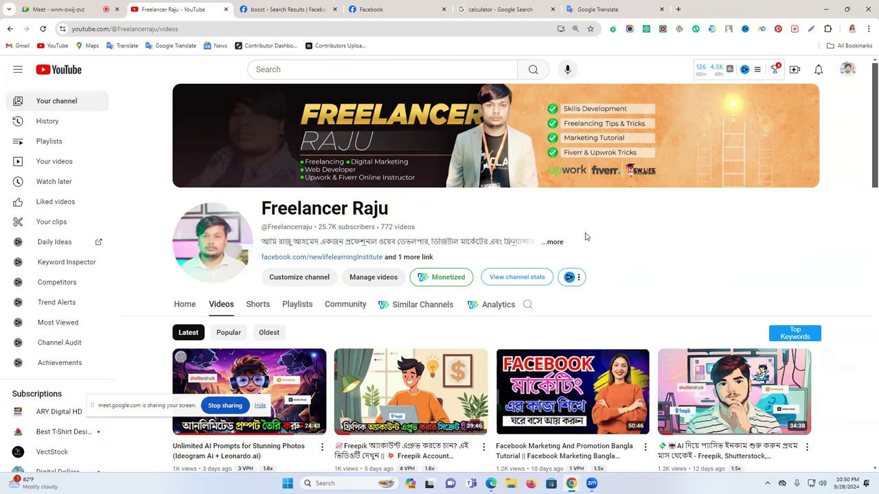
Return to the Facebook home feed showing the shared group-photos post
click(383, 9)
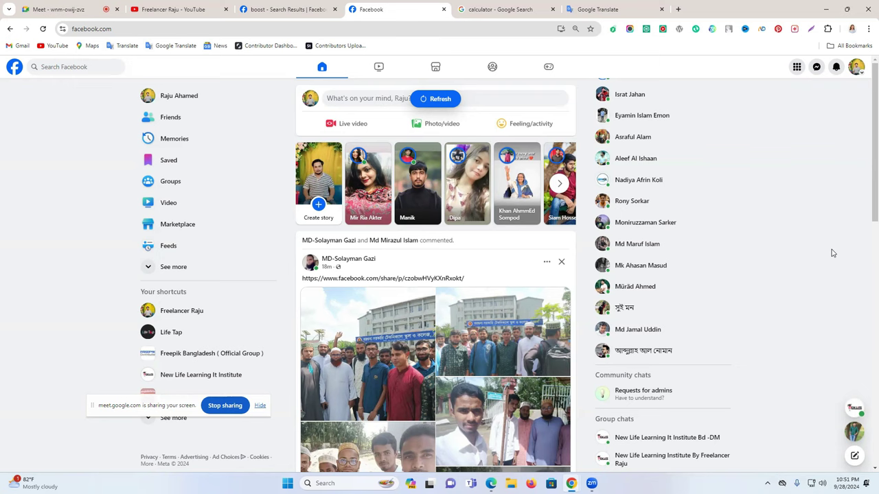
Return to the Google calculator and enter 20000, keeping Ans = 29000
click(622, 6)
click(435, 5)
click(506, 6)
click(615, 6)
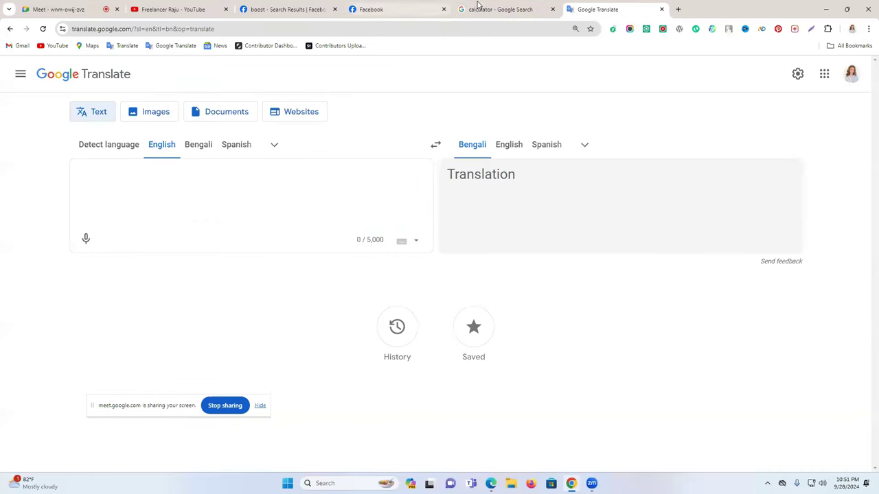
click(478, 5)
click(294, 238)
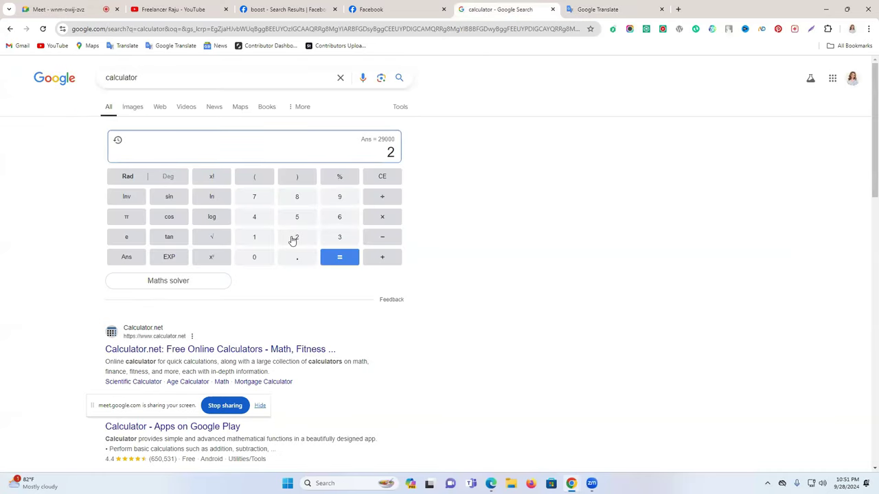
click(260, 266)
click(260, 266)
click(260, 266)
click(259, 266)
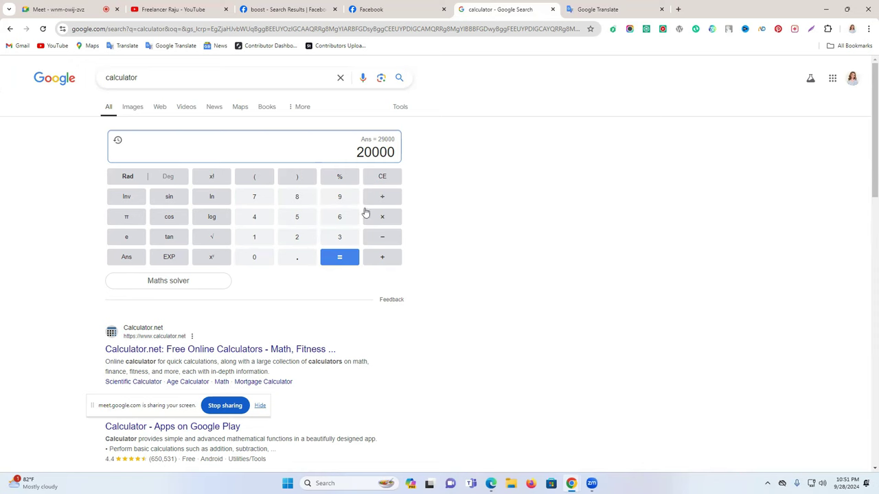
Subtract 10000 from 20000 on the calculator keypad to get 10000
click(388, 240)
click(253, 241)
click(249, 258)
click(249, 258)
click(249, 258)
click(250, 258)
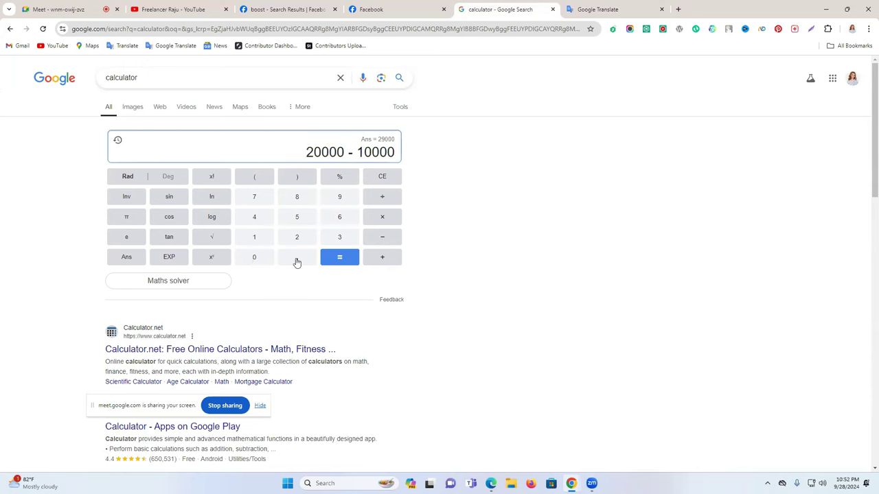
click(331, 259)
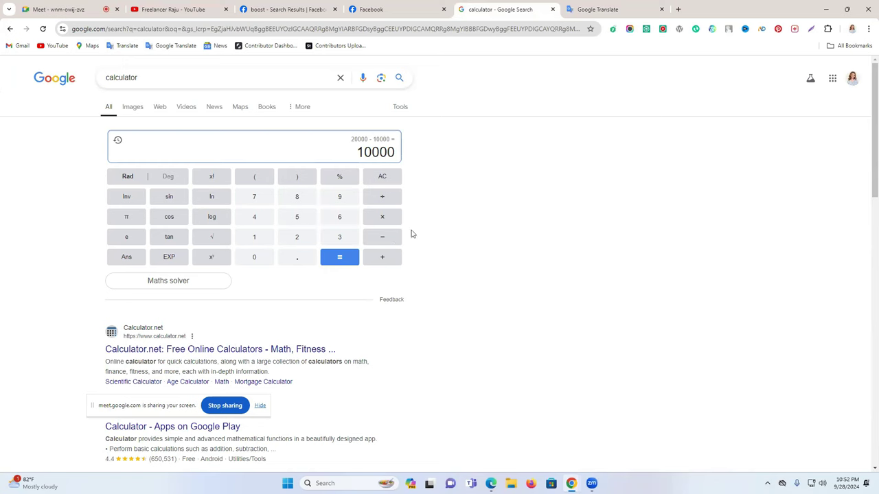
Highlight and deselect parts of the 10000 result
drag(372, 153, 358, 153)
click(365, 152)
drag(371, 152, 356, 157)
click(465, 160)
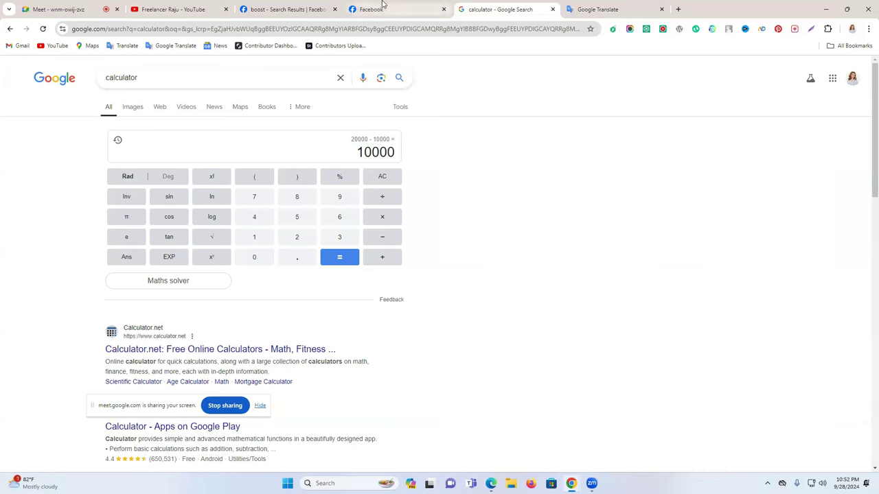
mouse_move(382, 4)
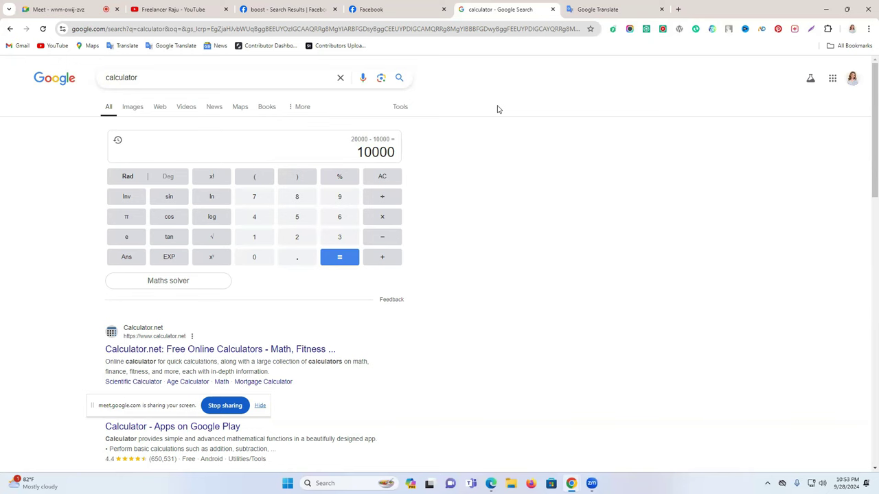
drag(379, 151, 361, 152)
click(539, 152)
Switch to Facebook, expand the full shortcut list and open Pages
click(374, 9)
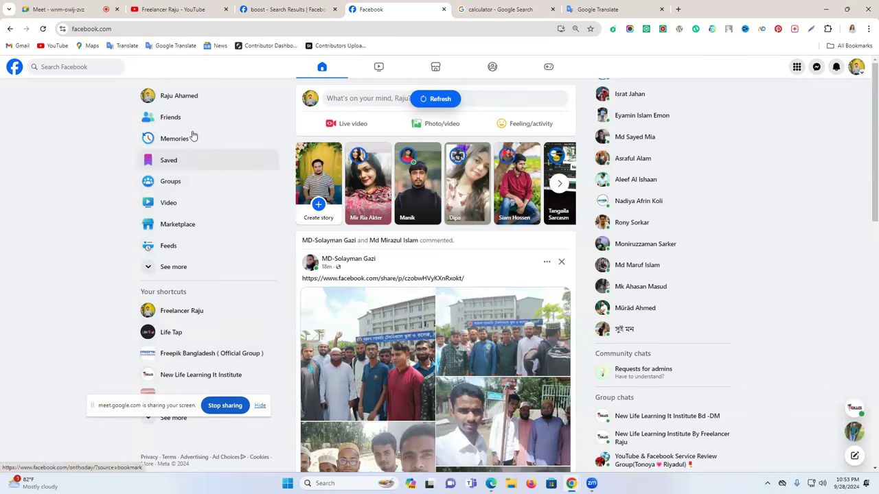
click(173, 267)
scroll(201, 272, down, 3)
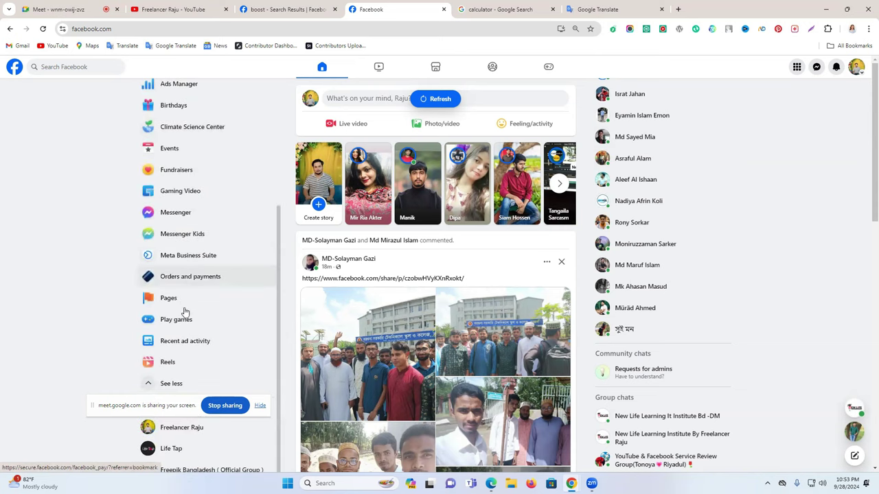
click(187, 300)
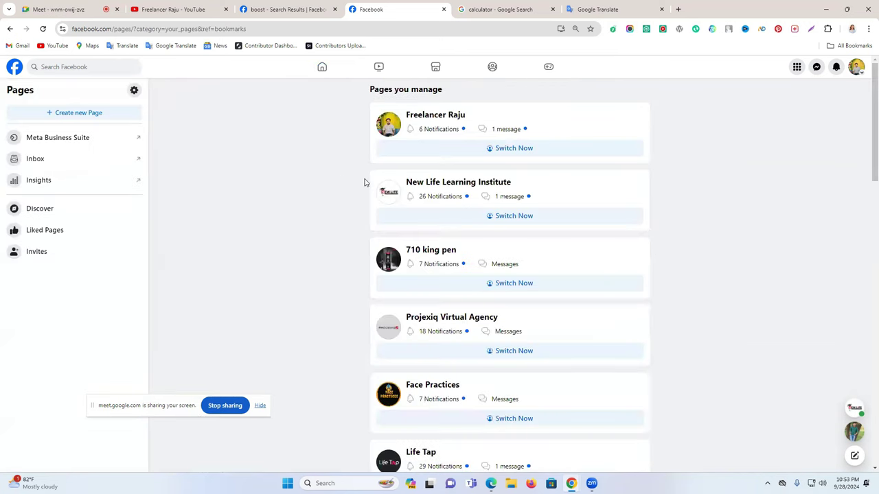
Open the first managed Page, then go back to the Facebook home feed
scroll(362, 182, down, 5)
scroll(362, 184, up, 5)
click(417, 116)
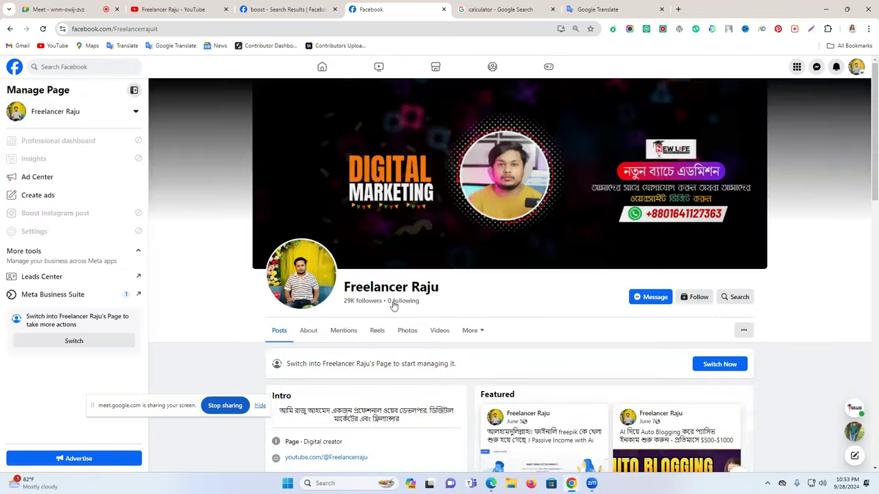
click(330, 74)
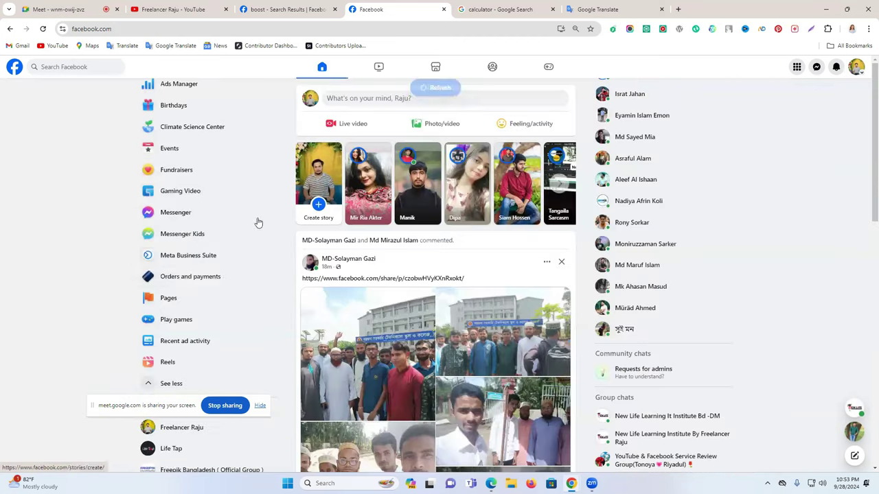
scroll(204, 302, down, 2)
Open the Life Tap page and scroll through its Intro and latest posts
click(182, 357)
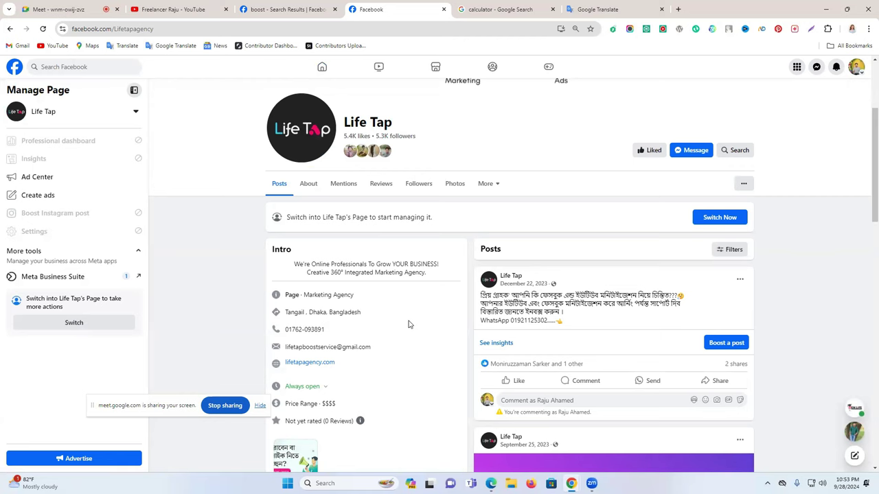
scroll(408, 324, down, 3)
scroll(408, 324, up, 3)
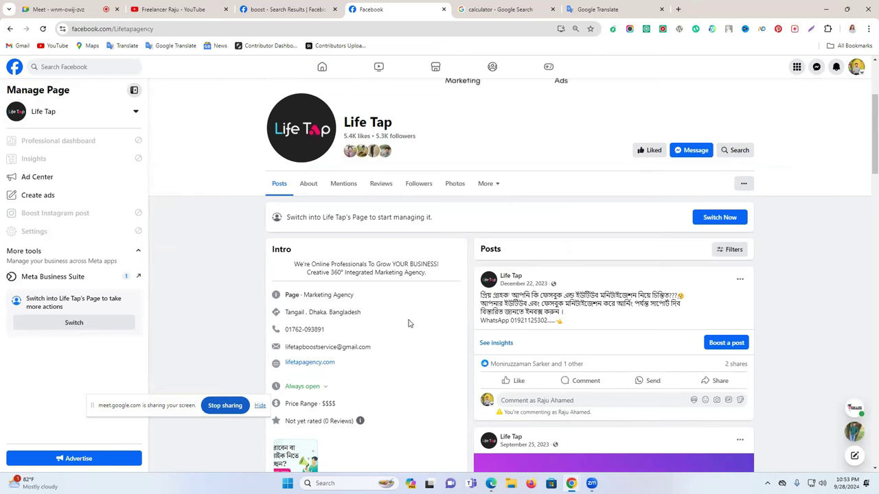
scroll(409, 324, down, 2)
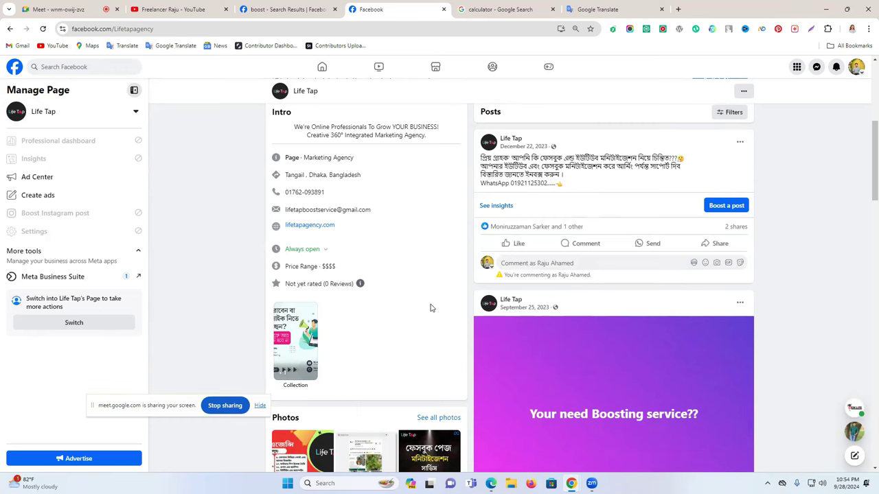
Load smmstarpro.com in a new tab and sign in with the saved credentials
click(678, 12)
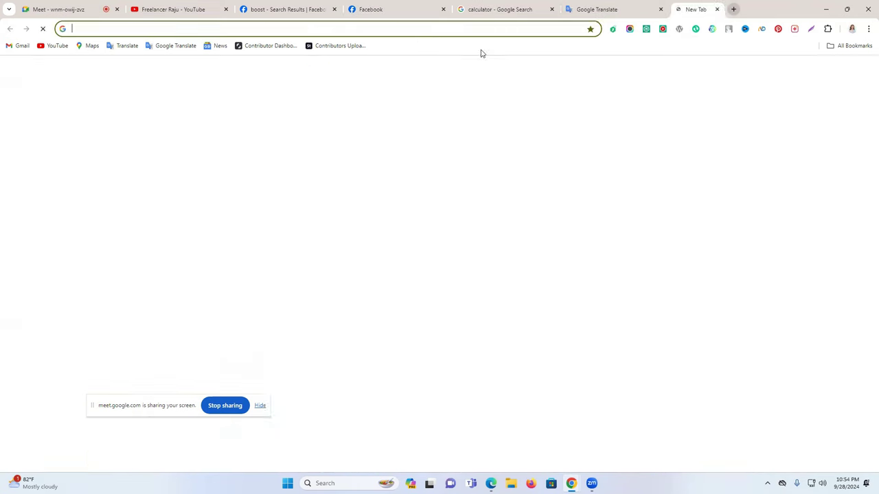
click(418, 30)
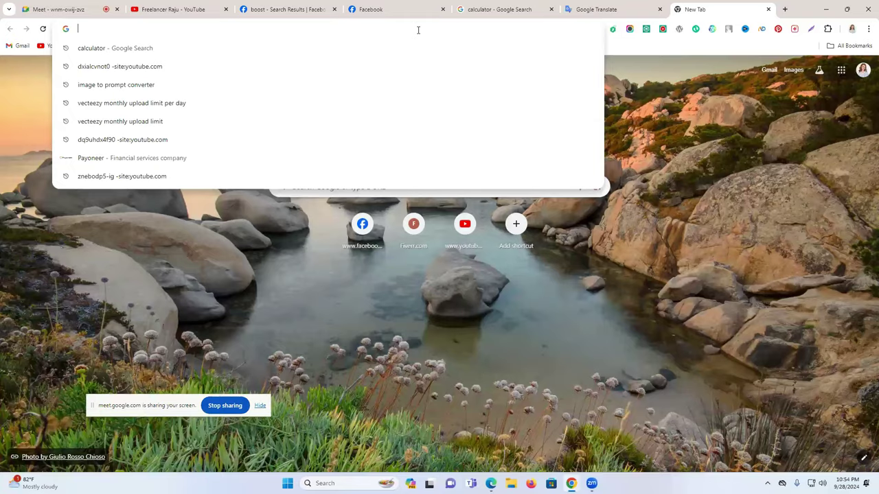
text(s)
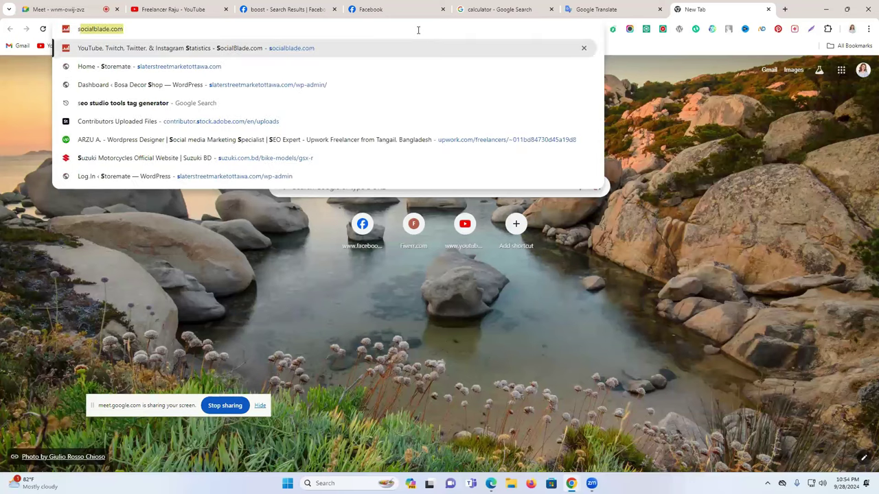
text(m)
key(Return)
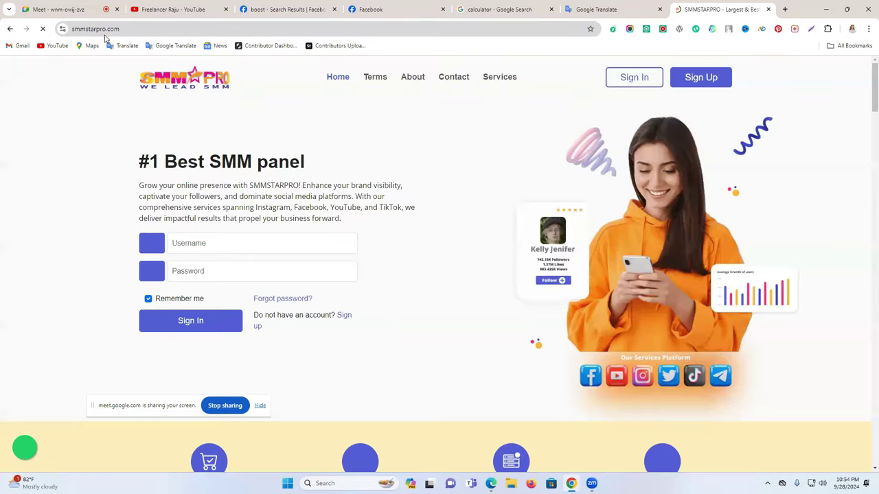
scroll(162, 288, down, 2)
click(170, 237)
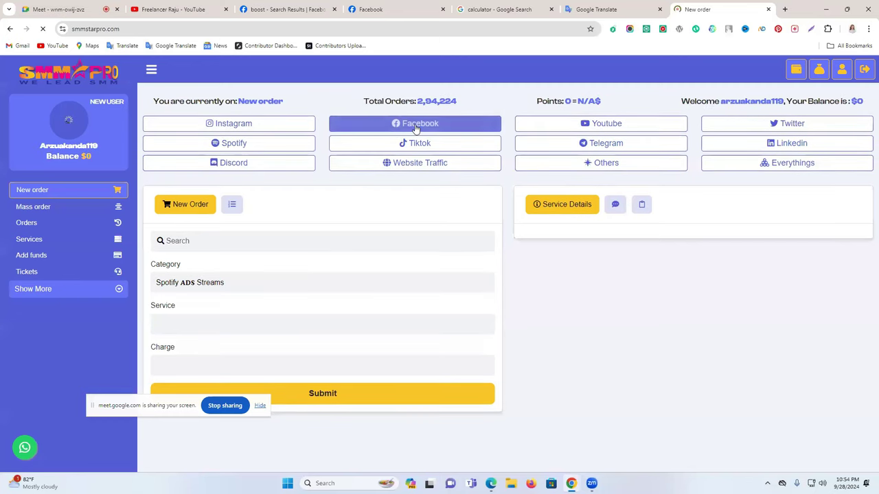
Choose Facebook services with the Follower | Fast category for the new order
click(415, 126)
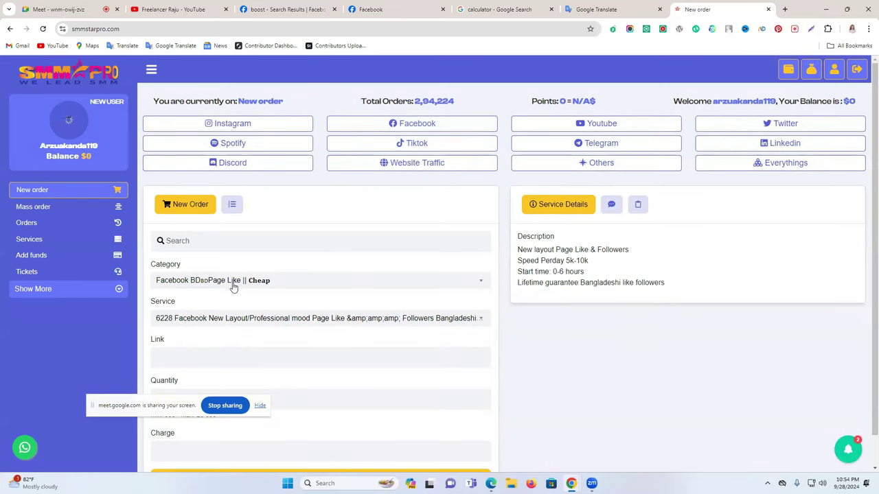
click(246, 289)
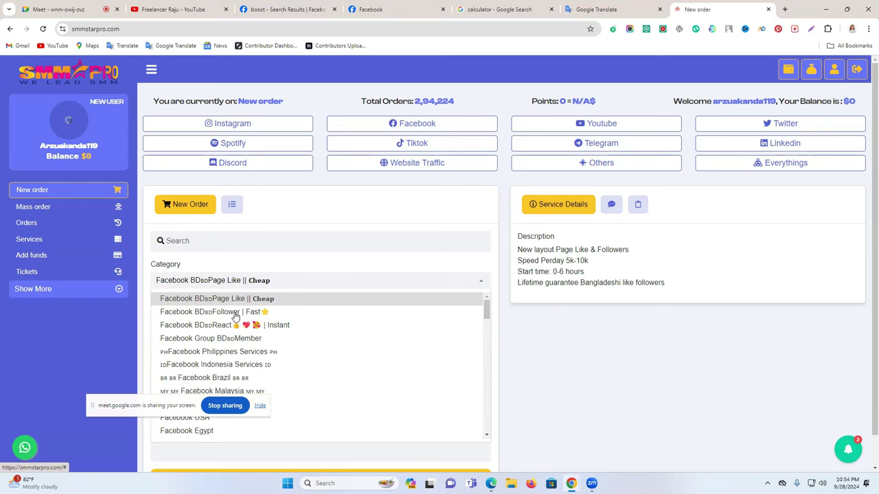
click(234, 314)
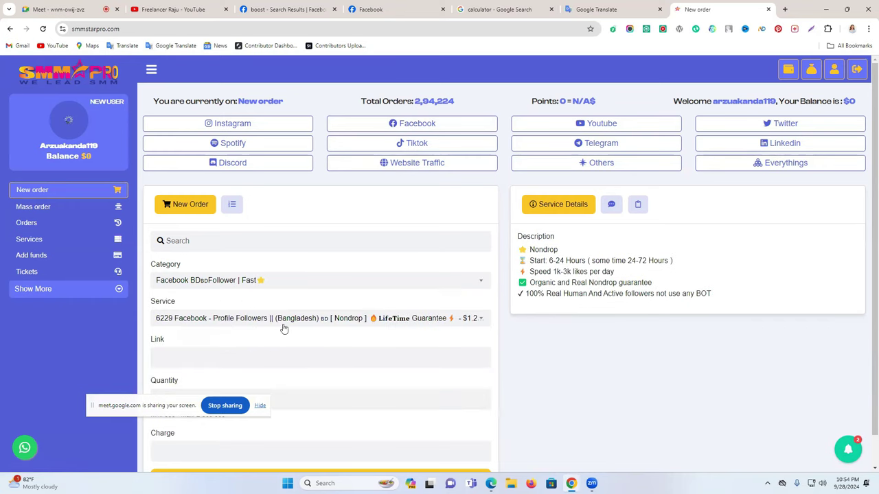
scroll(185, 341, down, 1)
Set the order quantity to 10000 and check the $12.00 charge
click(200, 370)
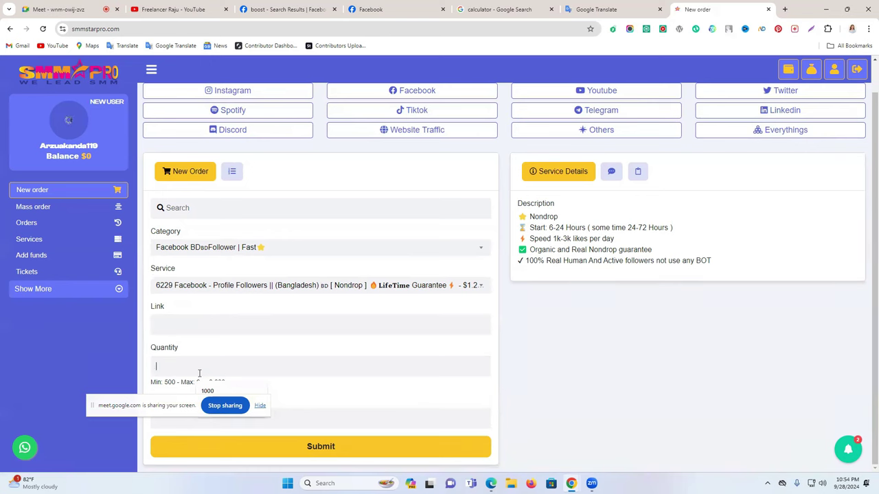
text(5000)
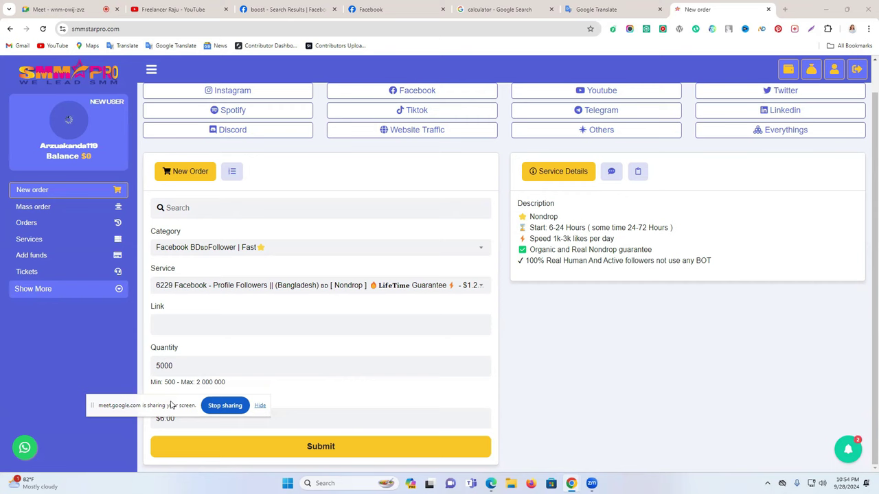
double_click(186, 418)
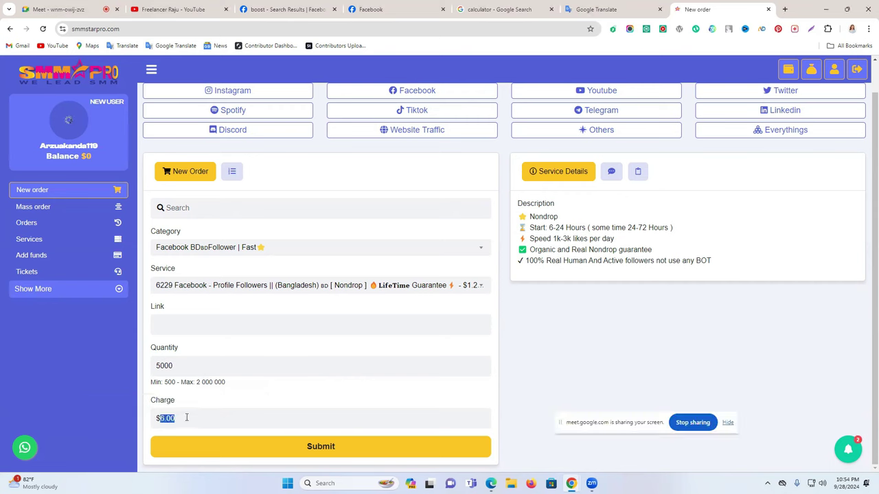
click(158, 364)
text(100)
key(BackSpace)
double_click(166, 418)
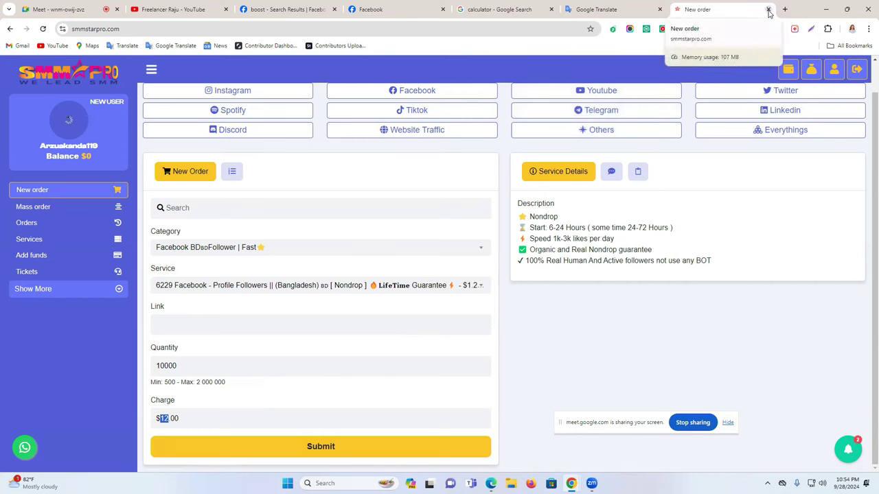
Close the SMMSTARPRO order tab and return to the Facebook home feed
click(769, 9)
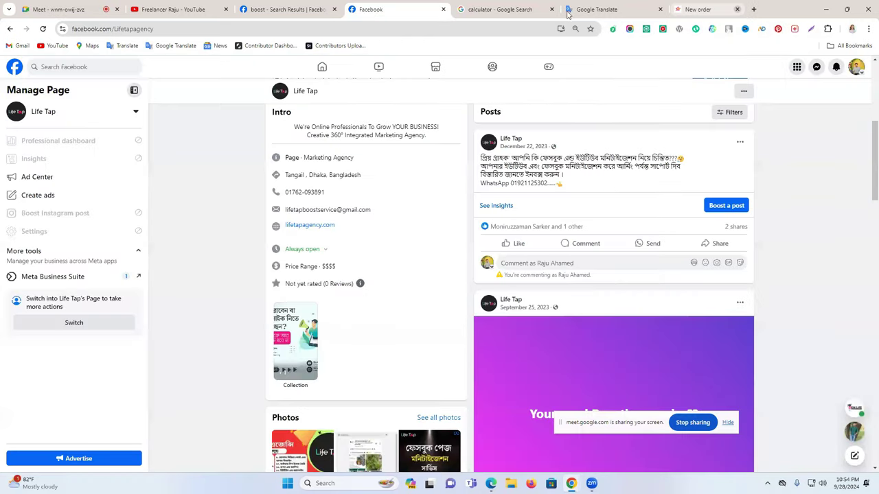
click(275, 9)
click(367, 9)
click(289, 9)
click(330, 69)
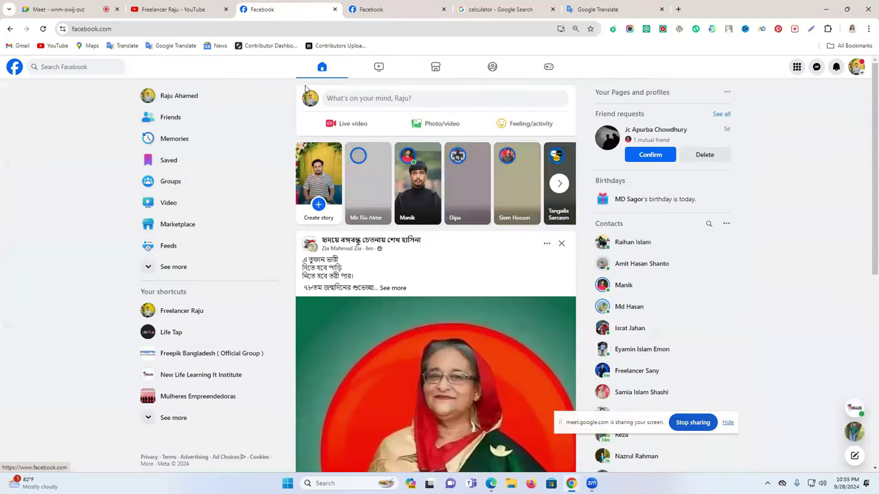
scroll(217, 343, down, 1)
scroll(217, 343, down, 2)
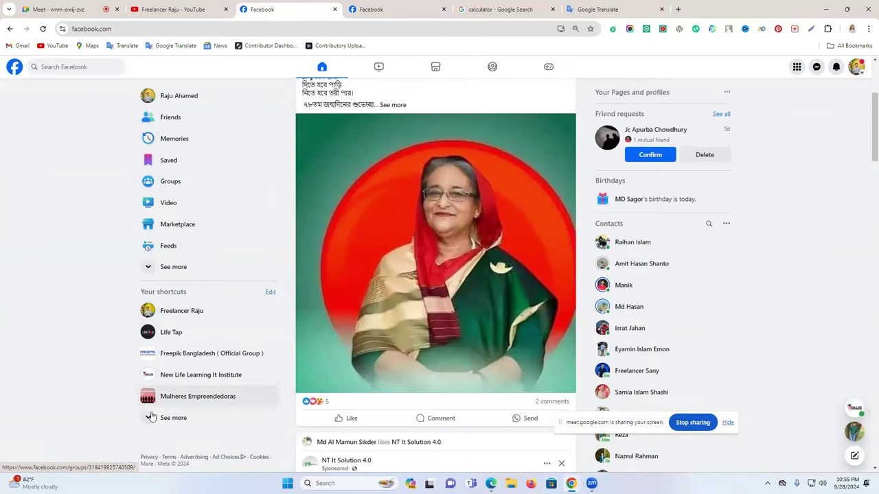
Expand the shortcuts list, then open your own profile from the account menu
click(187, 419)
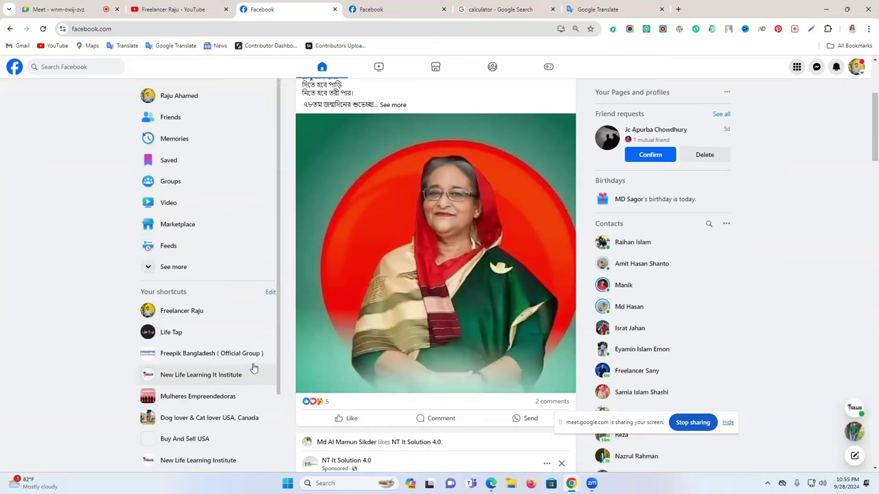
scroll(251, 366, down, 3)
scroll(251, 366, up, 3)
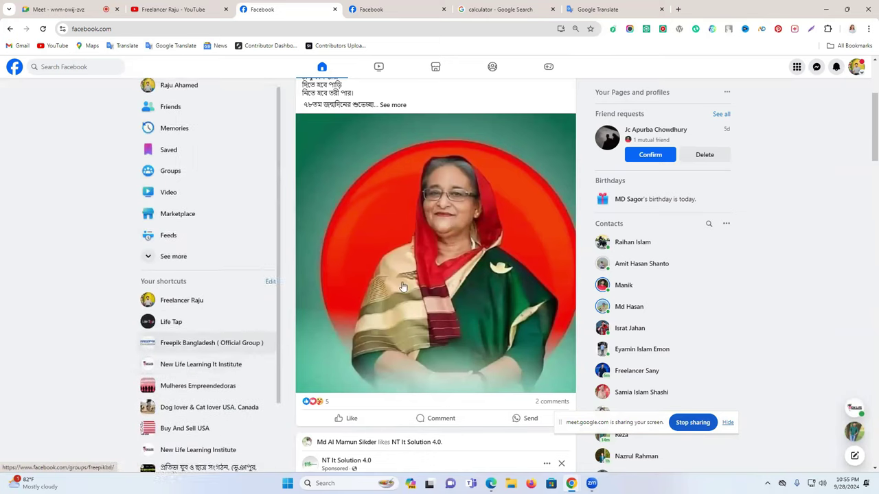
click(858, 68)
click(777, 99)
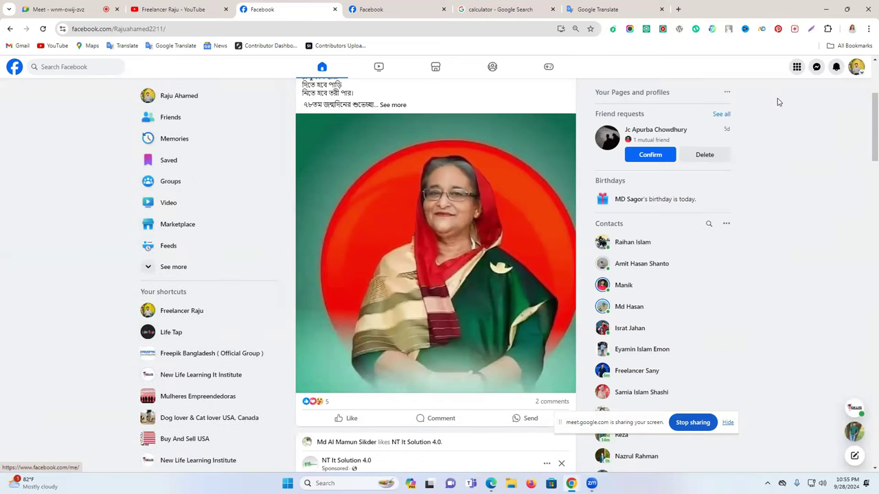
click(856, 70)
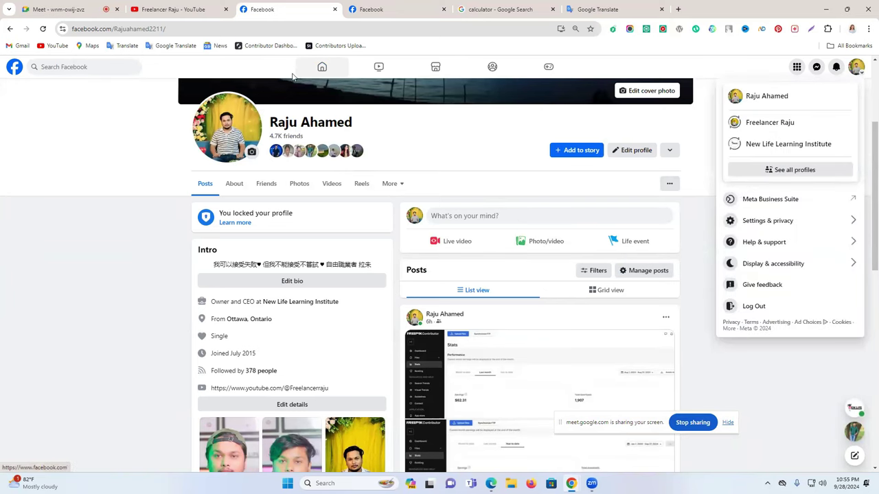
Go back to the home feed and collapse the shortcuts with See less
click(322, 66)
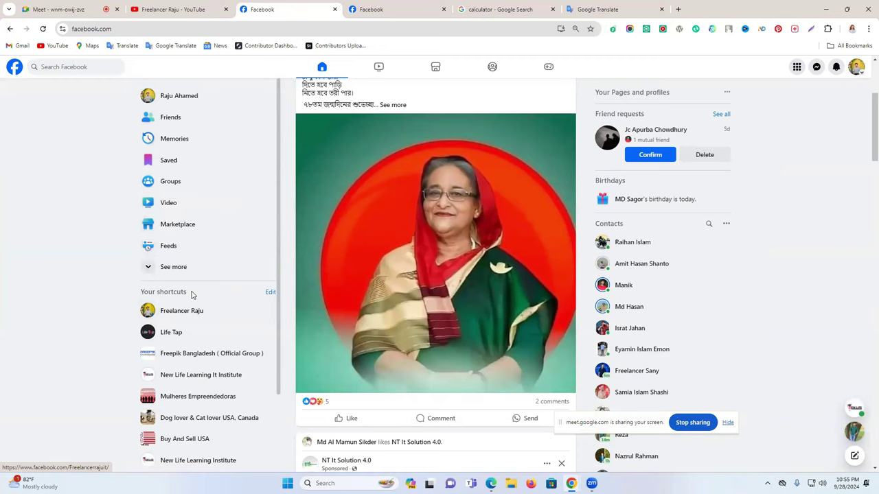
scroll(192, 302, down, 3)
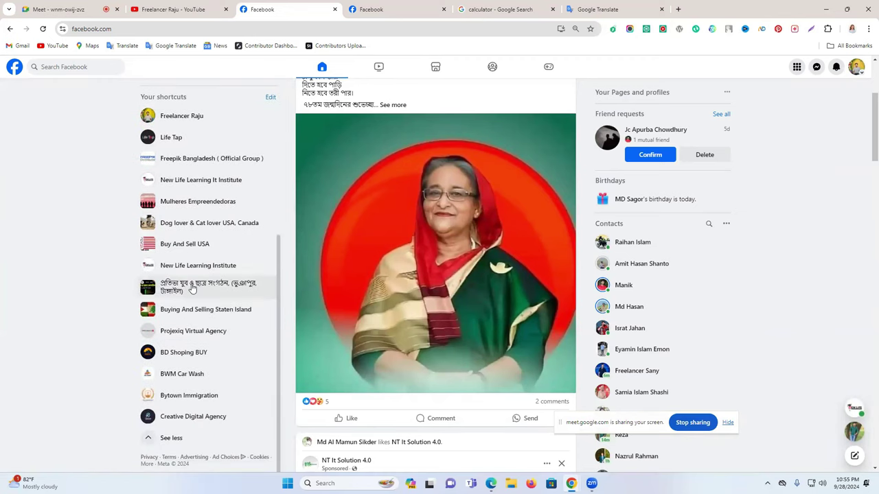
scroll(195, 292, up, 2)
scroll(211, 341, down, 1)
scroll(211, 341, down, 1)
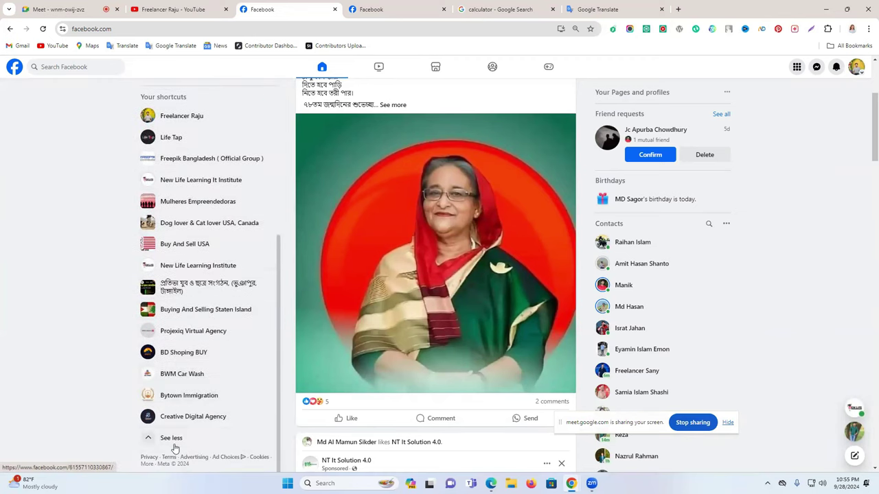
click(172, 439)
scroll(199, 343, up, 3)
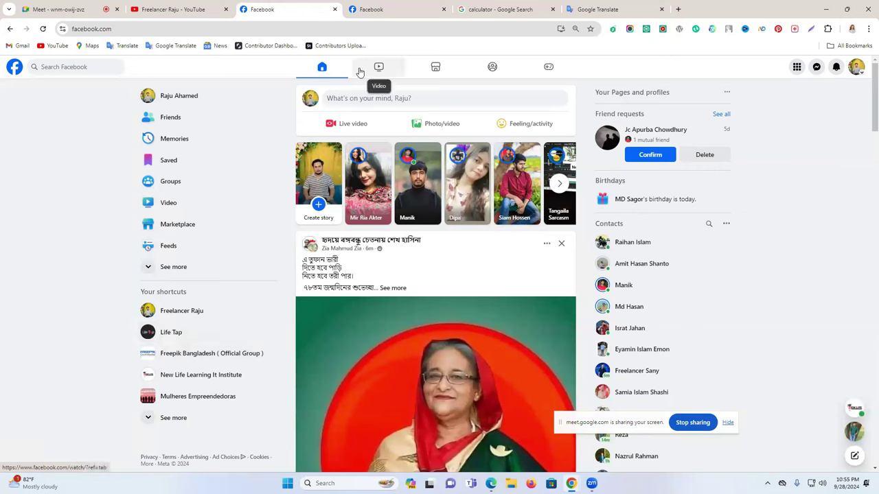
Open the personal profile page from the account menu and bring the menu back up
click(855, 66)
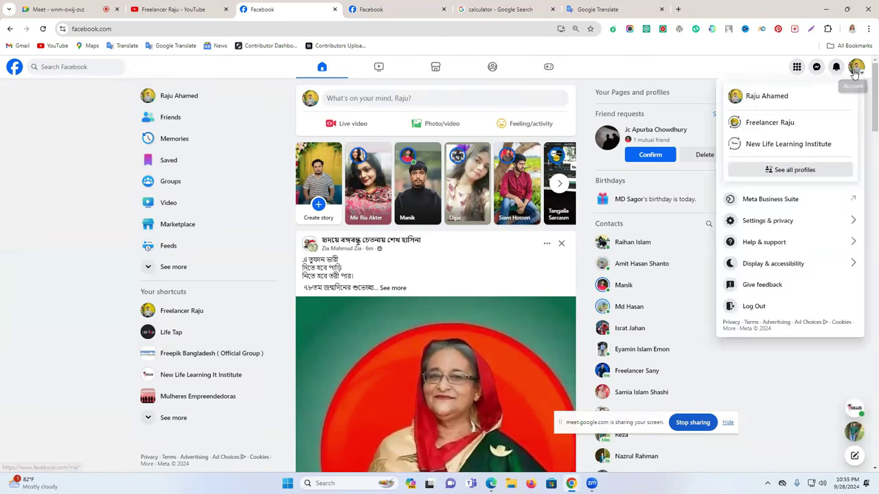
click(808, 87)
scroll(728, 195, down, 2)
scroll(720, 204, up, 2)
click(855, 66)
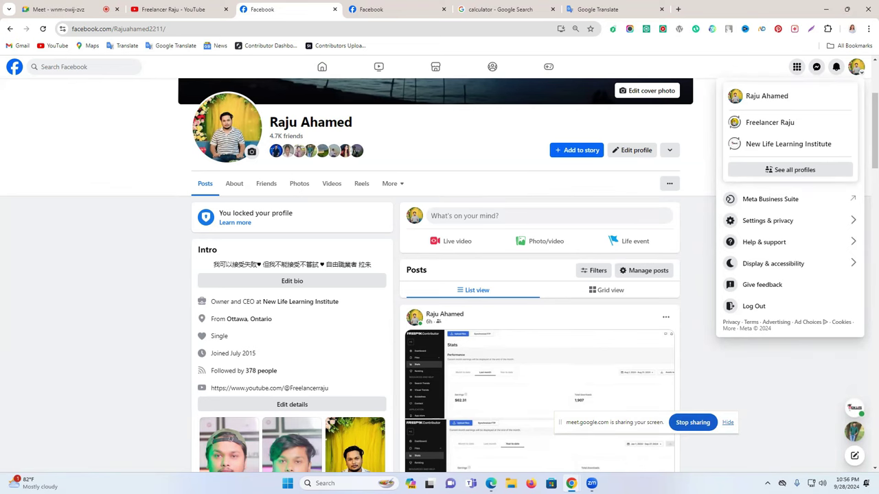
Admit the waiting participant in the Meet call, then return to the Facebook profile tab
click(73, 8)
click(823, 216)
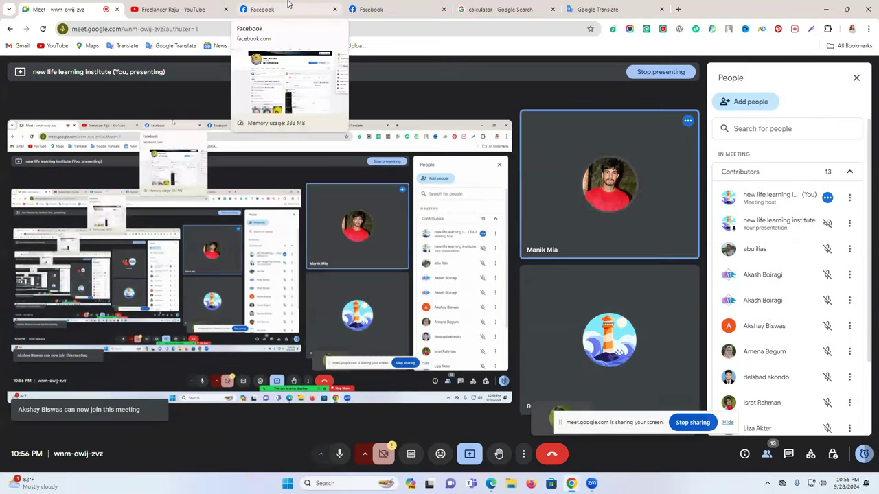
click(254, 7)
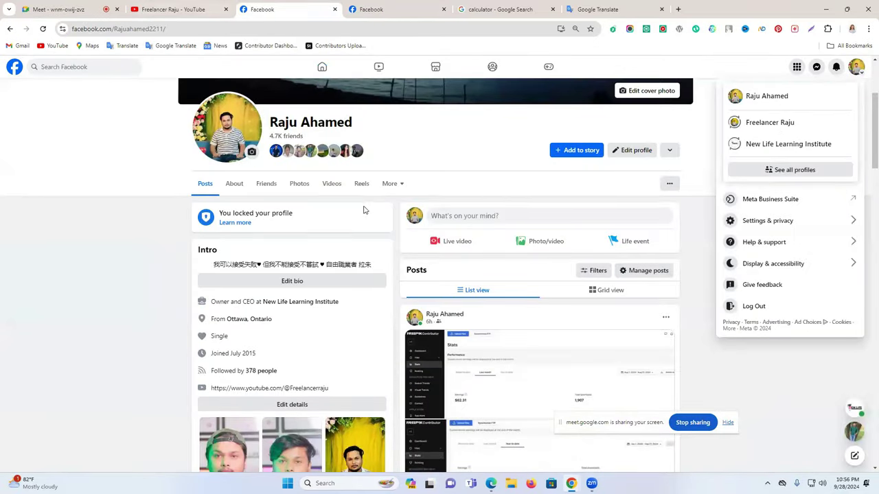
Stop sharing the screen and view the Meet call full screen
click(693, 422)
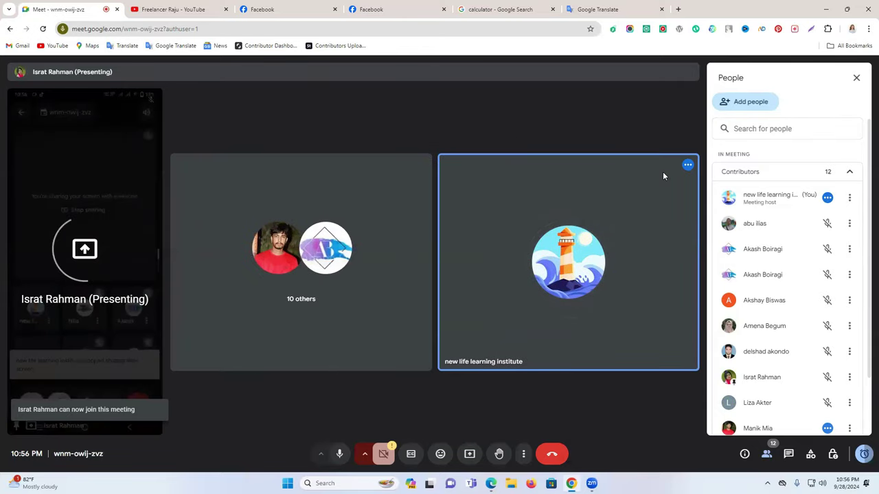
double_click(165, 247)
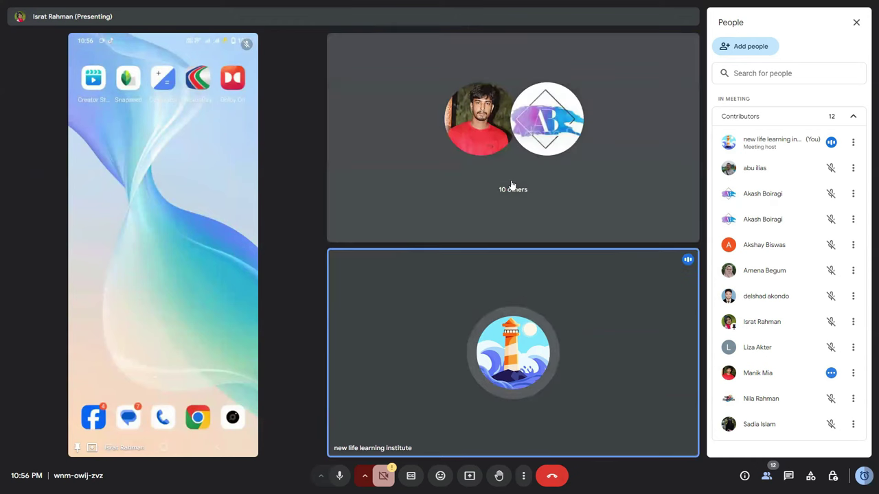
Close the People panel and watch the participant's phone presentation
click(857, 23)
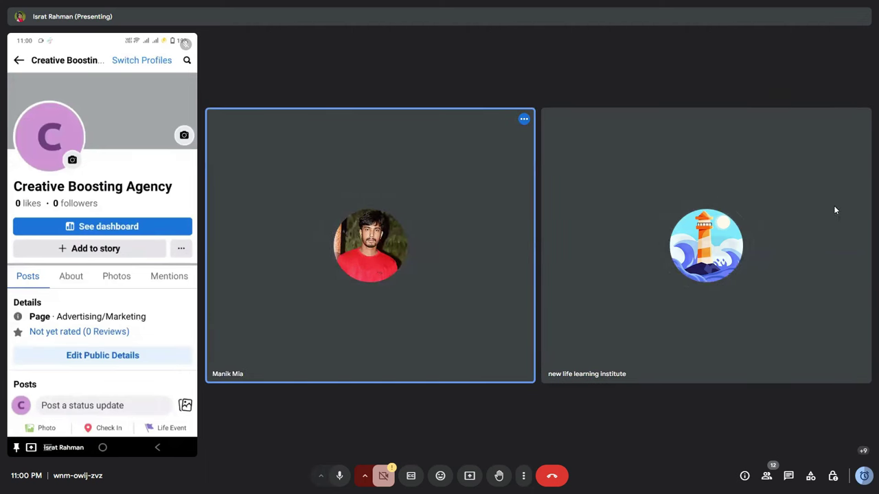
mouse_move(833, 210)
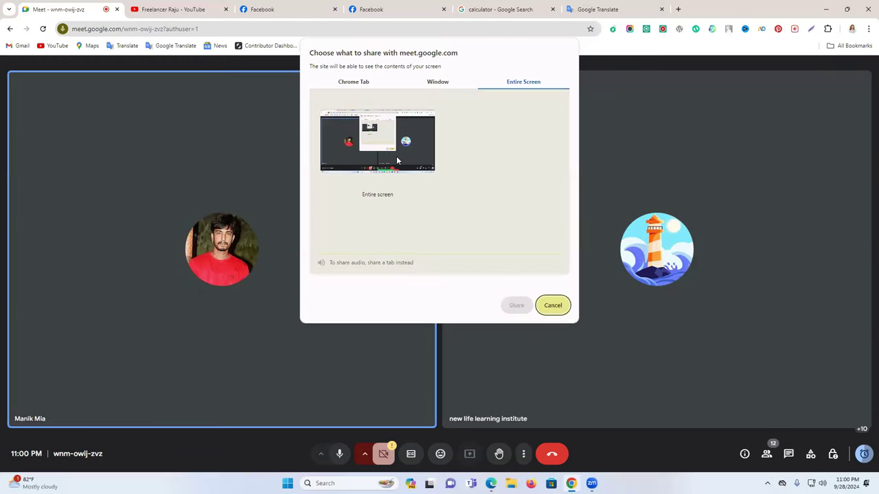
Share the entire screen with the meeting and switch to the Life Tap Facebook tab
click(525, 307)
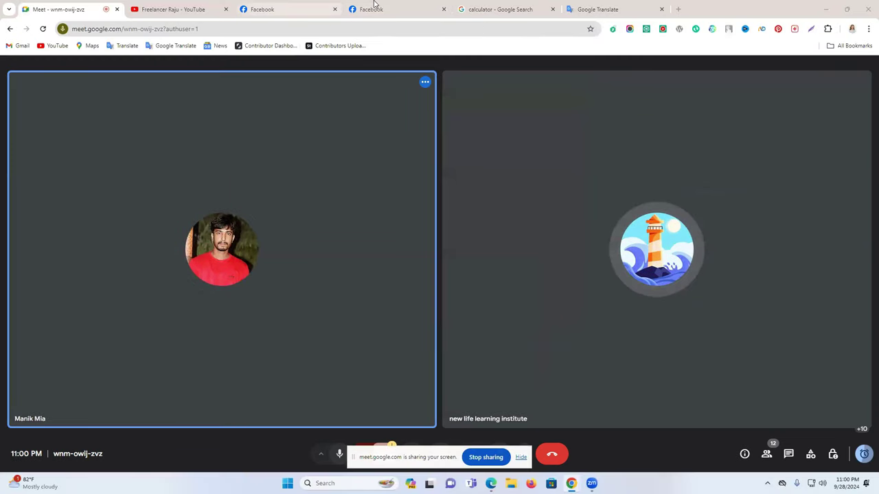
click(374, 9)
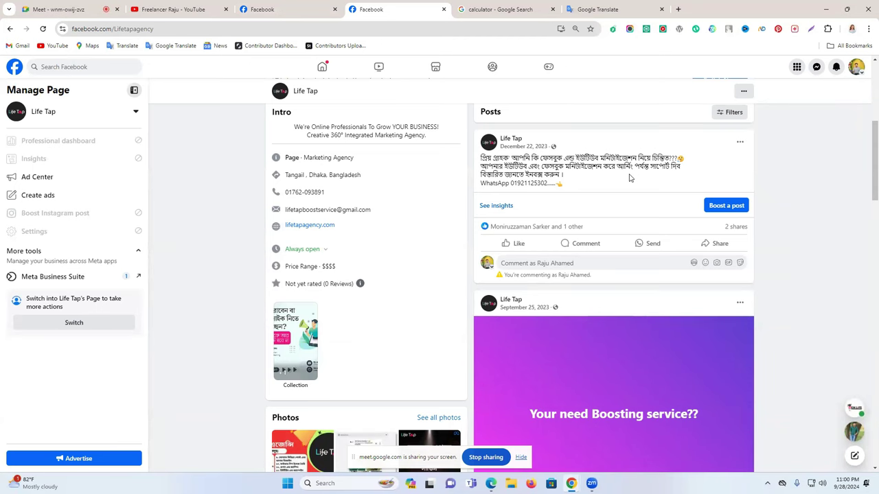
Scroll the Life Tap page, admit the join request in Meet, and return to the Facebook profile tab
scroll(721, 260, up, 5)
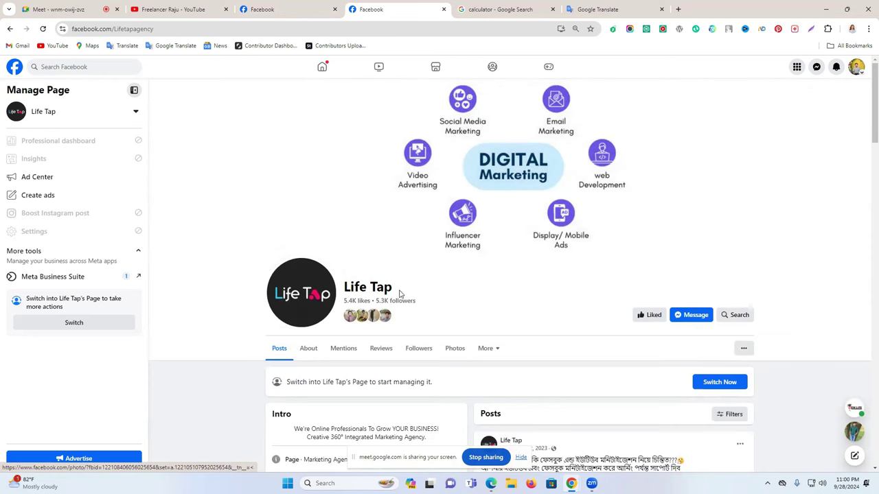
scroll(512, 293, down, 5)
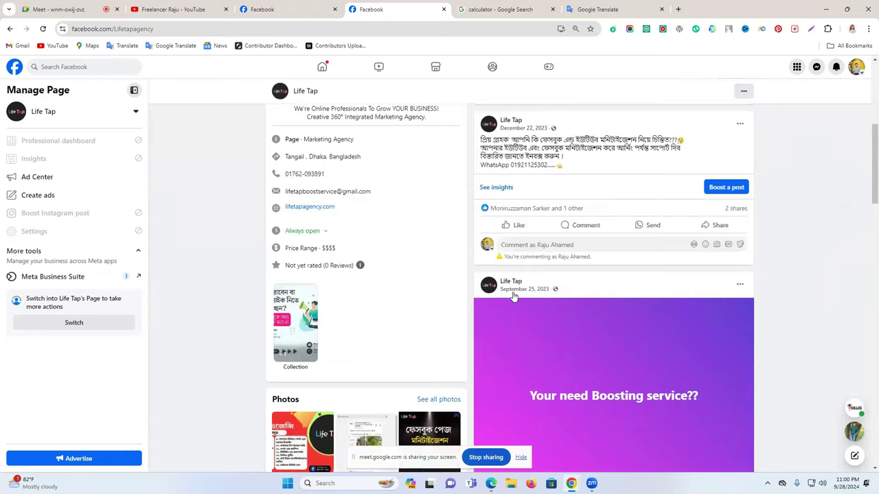
scroll(512, 294, up, 5)
click(53, 7)
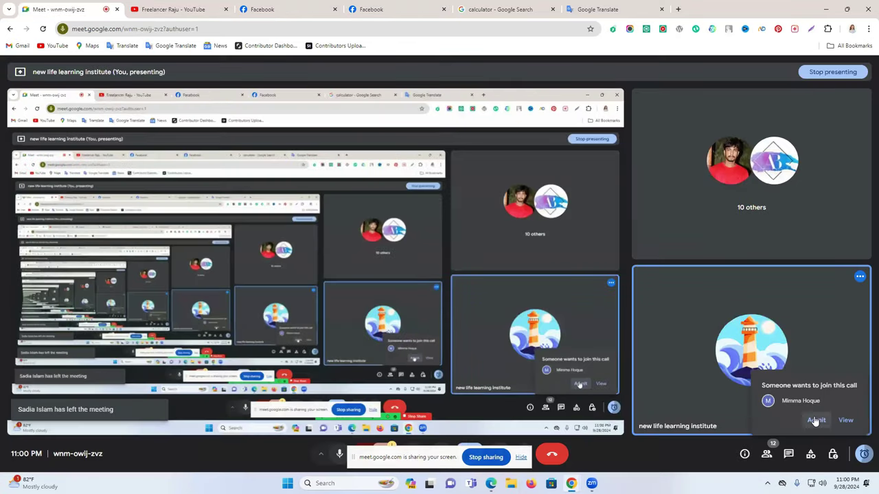
click(811, 420)
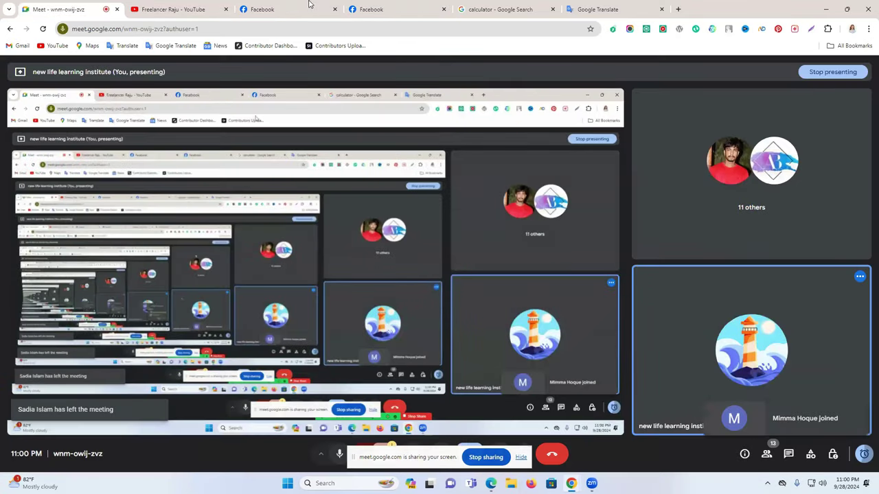
click(309, 4)
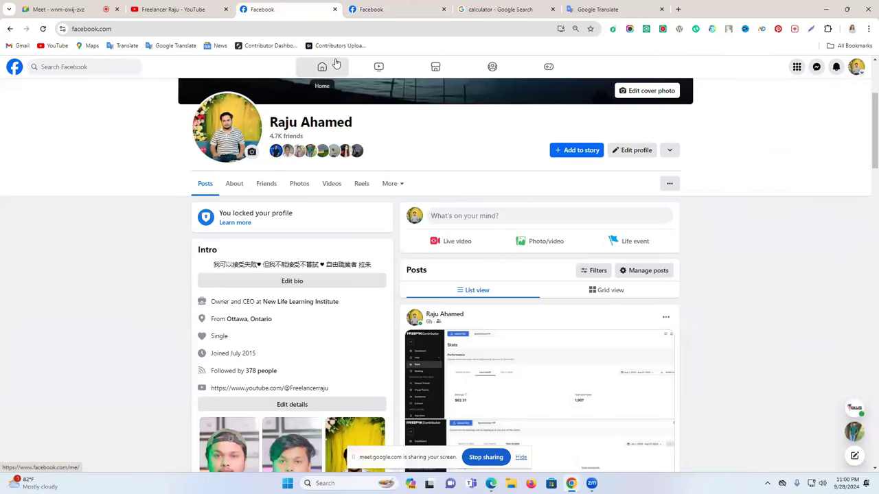
Go to the Facebook home feed, expand the shortcuts, and reload the page
click(336, 63)
click(190, 421)
scroll(219, 395, down, 3)
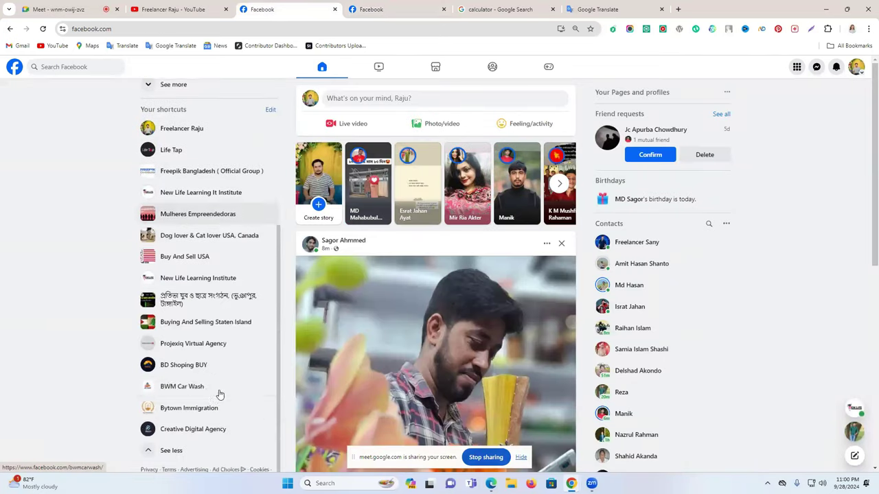
scroll(226, 398, down, 1)
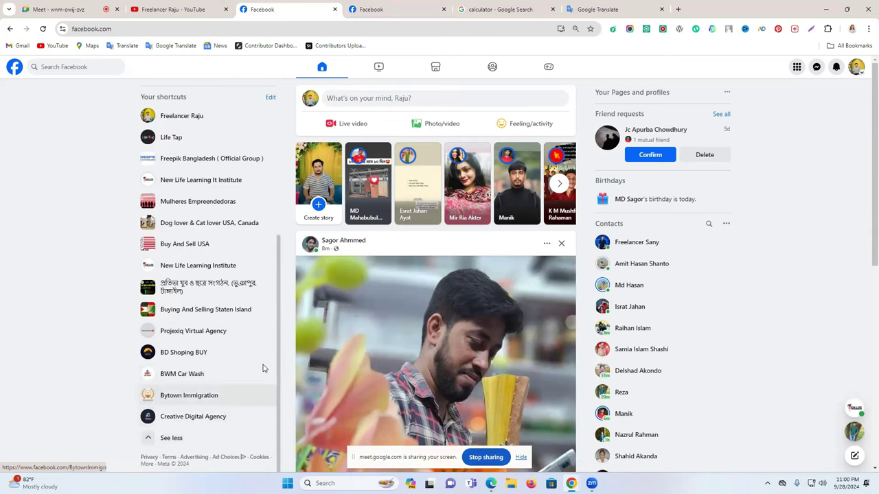
click(43, 30)
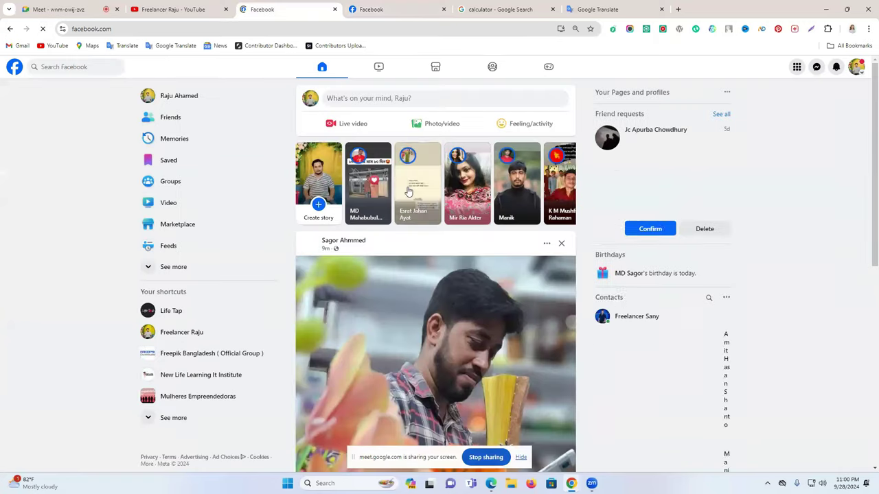
scroll(192, 374, down, 2)
scroll(179, 412, down, 4)
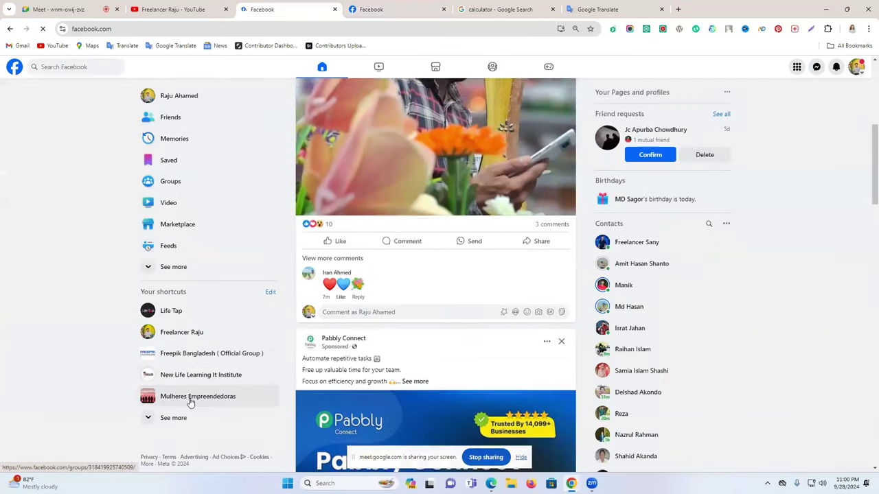
Open the personal profile page from the account menu and look it over
click(857, 67)
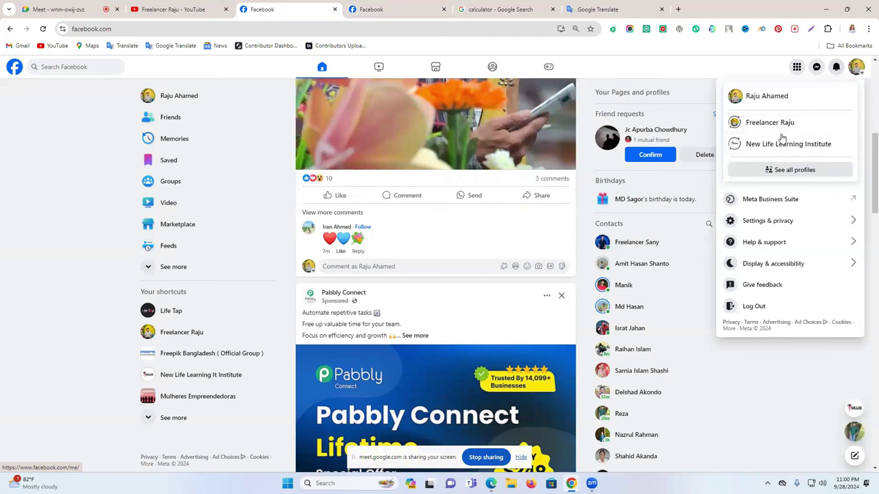
click(772, 102)
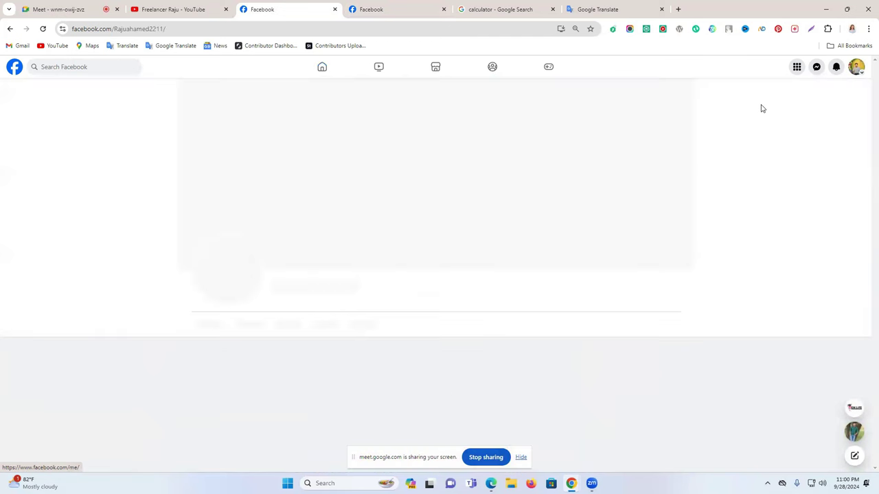
scroll(490, 271, down, 4)
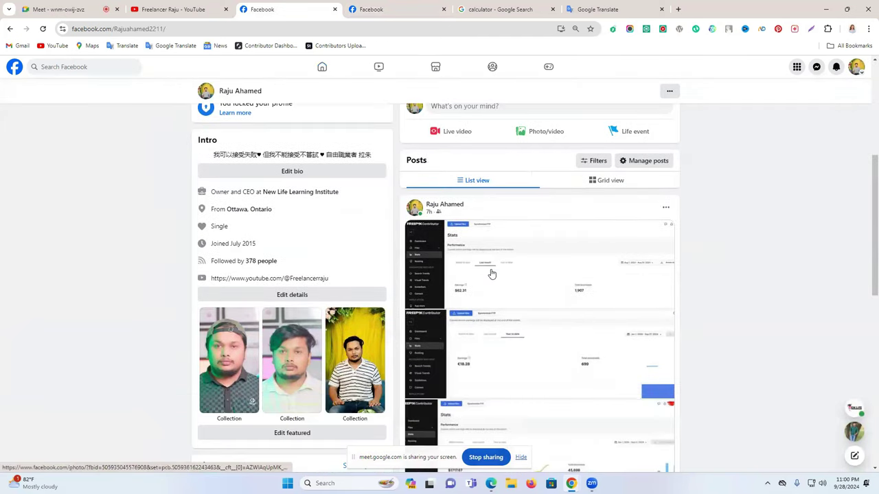
scroll(492, 274, up, 4)
Return to the home feed, expand See more, and open Pages you manage
click(856, 67)
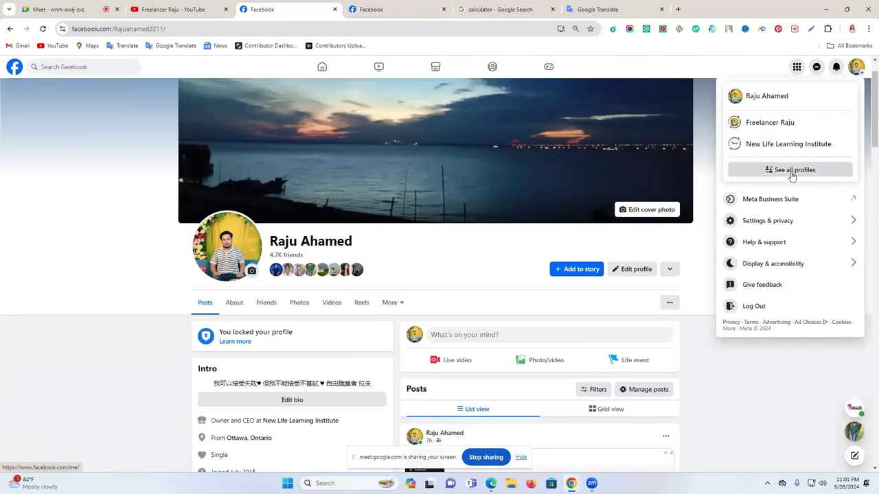
click(320, 68)
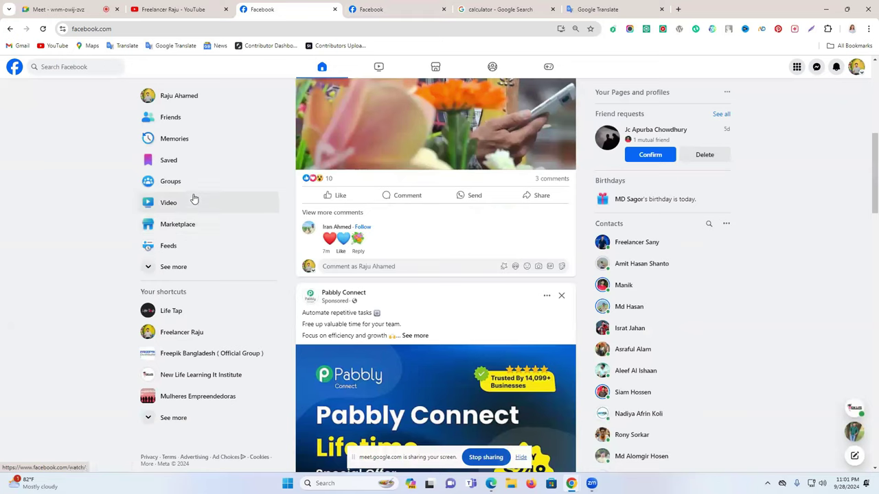
scroll(189, 233, up, 1)
click(212, 268)
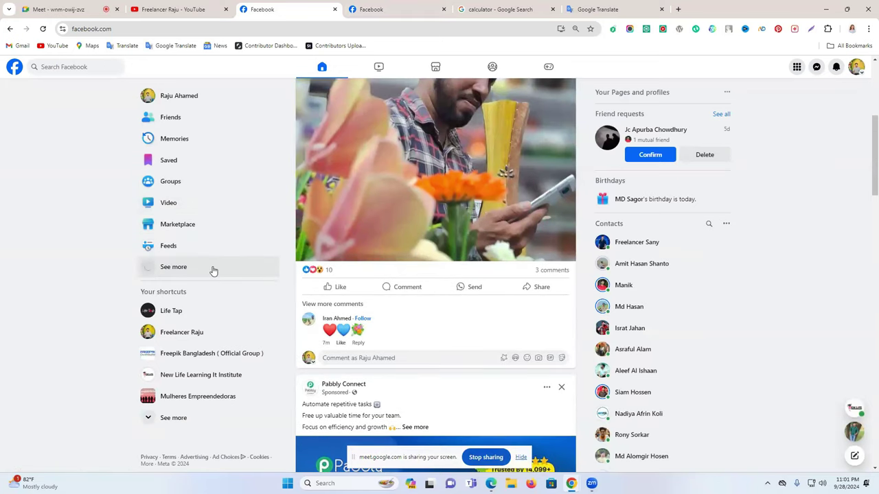
scroll(212, 270, down, 3)
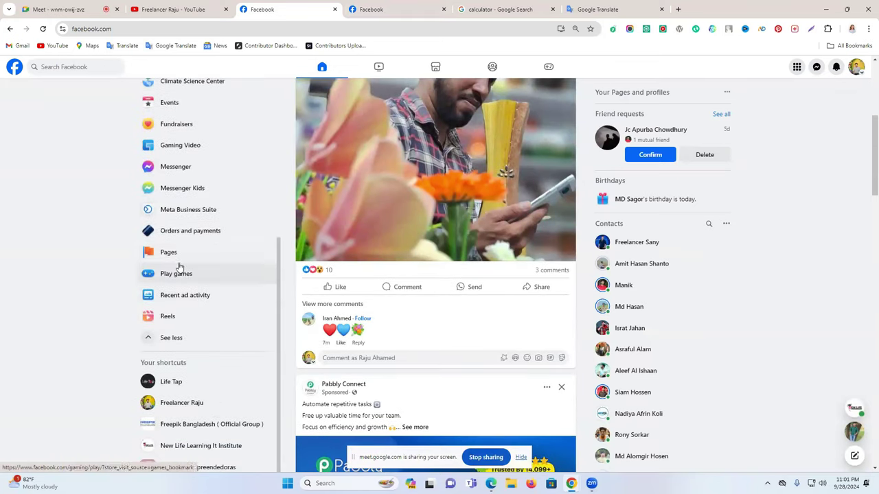
click(189, 252)
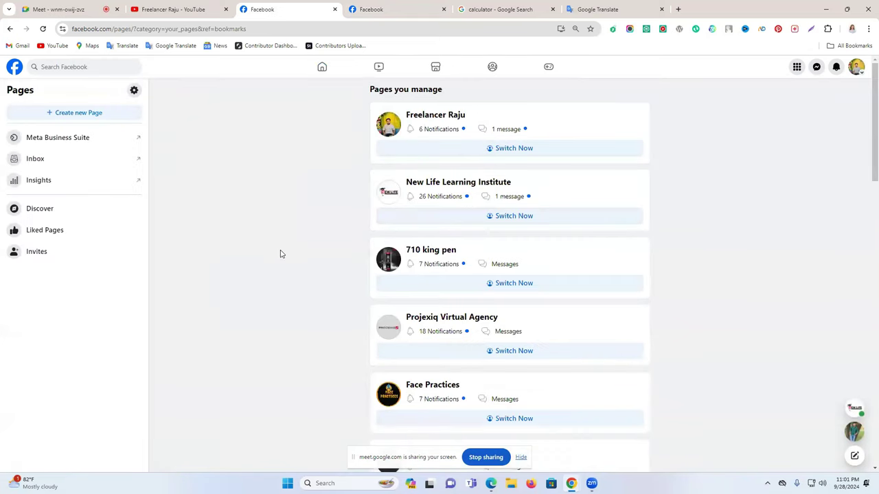
Load more managed Pages and switch into the Creative Boosting Agency Page
scroll(472, 265, down, 7)
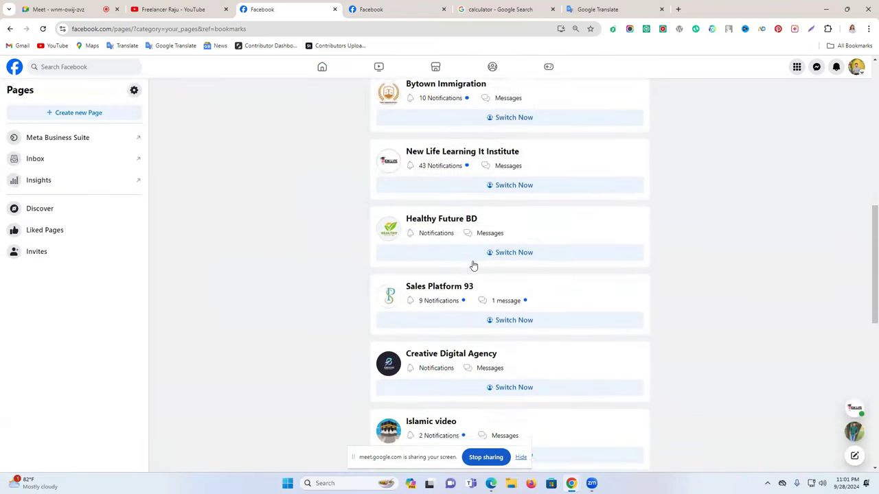
scroll(472, 265, down, 7)
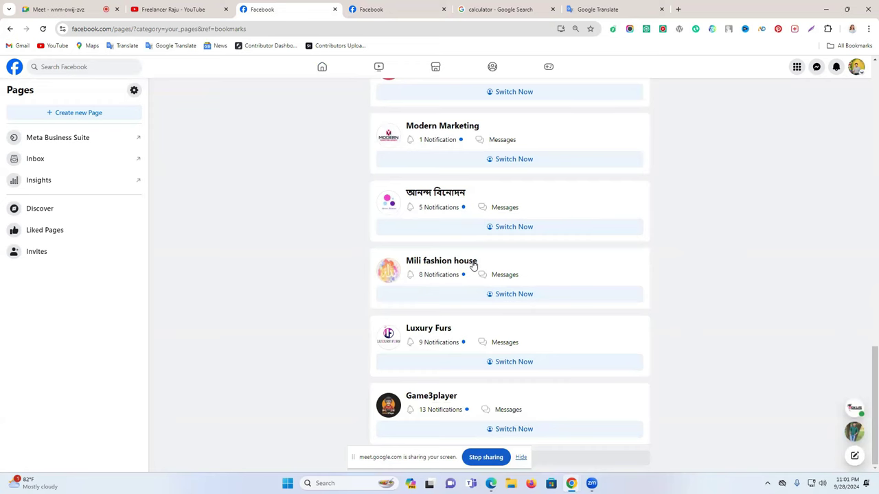
scroll(472, 266, up, 5)
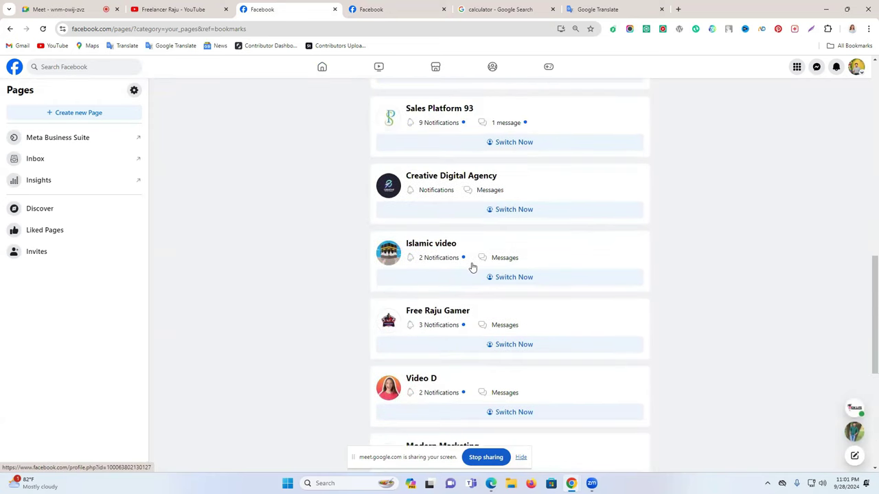
scroll(473, 266, up, 7)
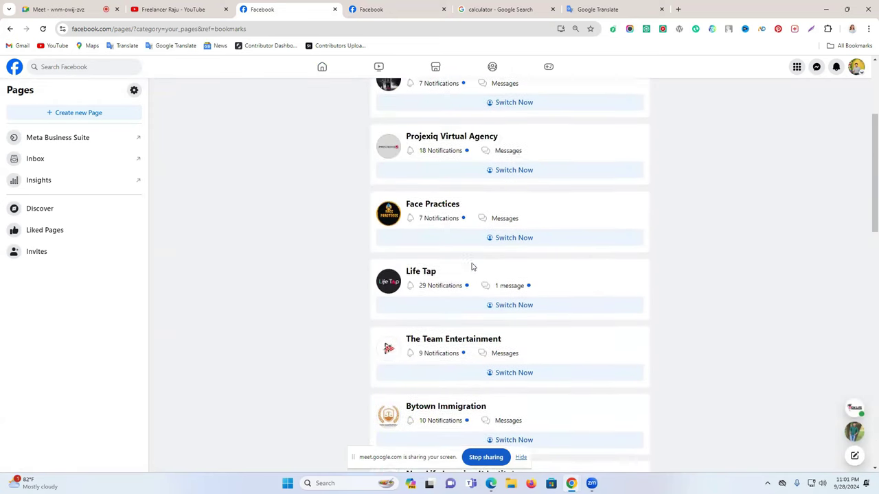
scroll(471, 267, up, 3)
scroll(472, 267, down, 7)
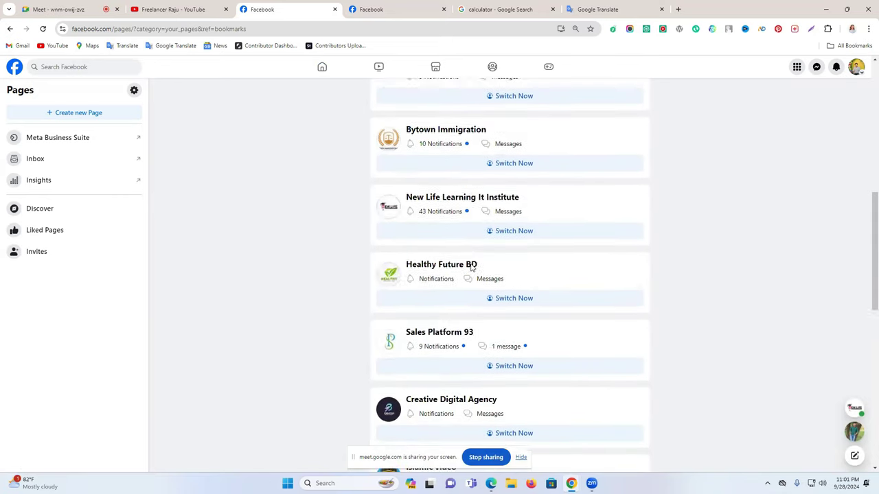
scroll(471, 267, down, 8)
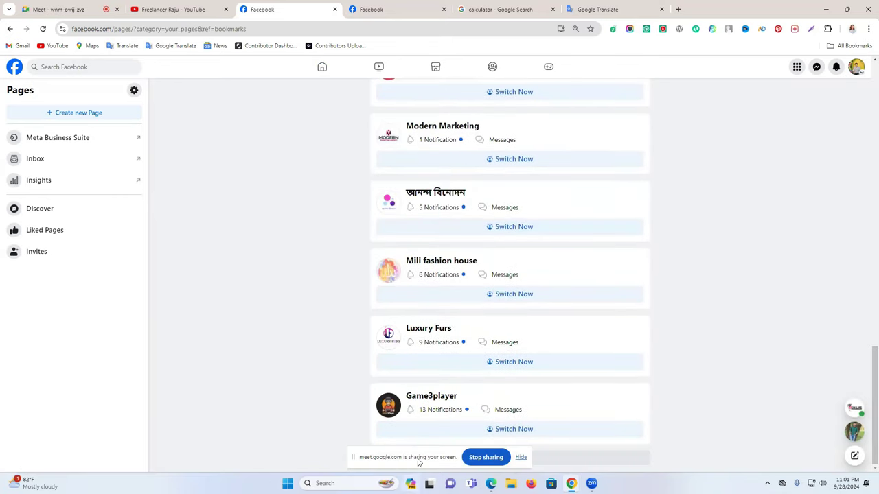
click(557, 455)
scroll(627, 418, down, 1)
scroll(656, 357, down, 7)
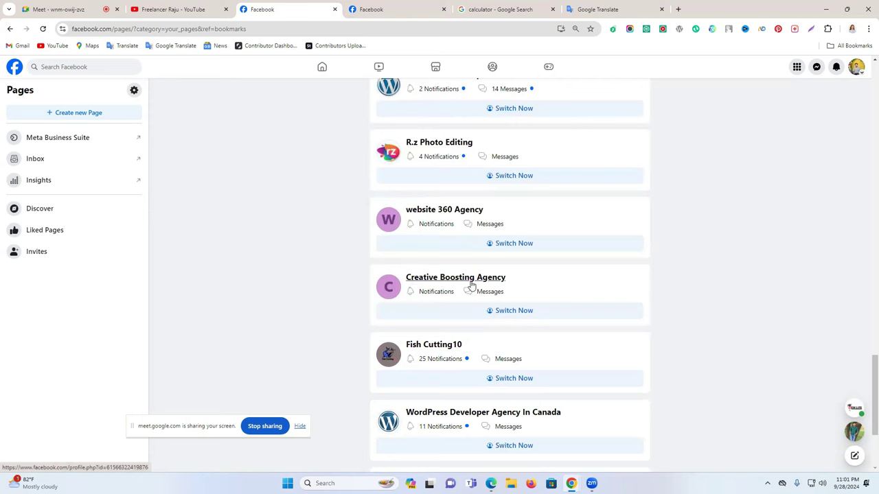
click(518, 312)
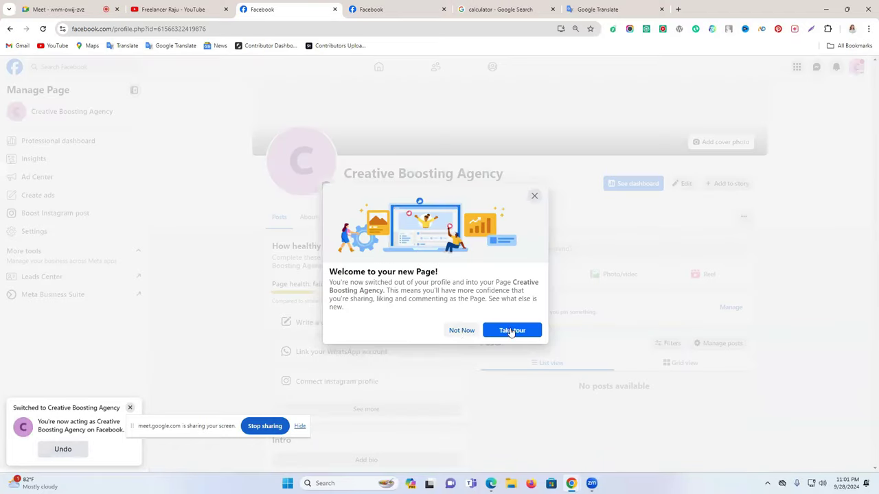
Dismiss Creative Boosting Agency's welcome message and its page health checklist
click(460, 330)
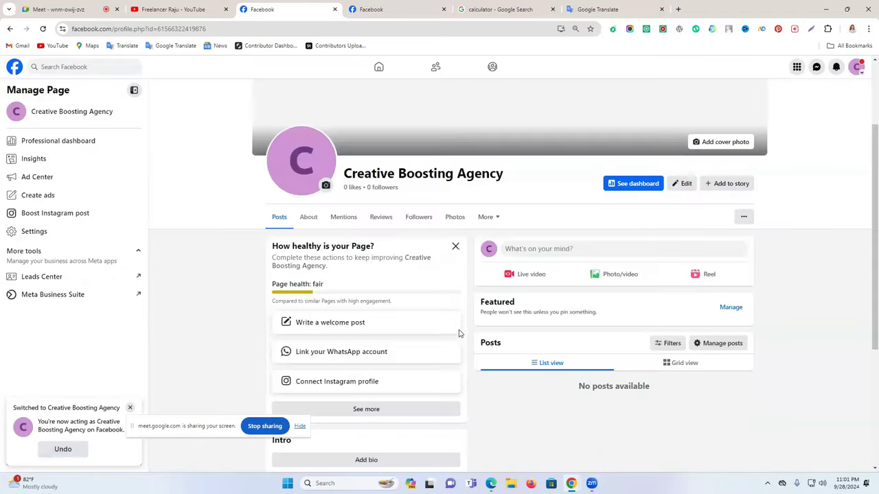
click(455, 338)
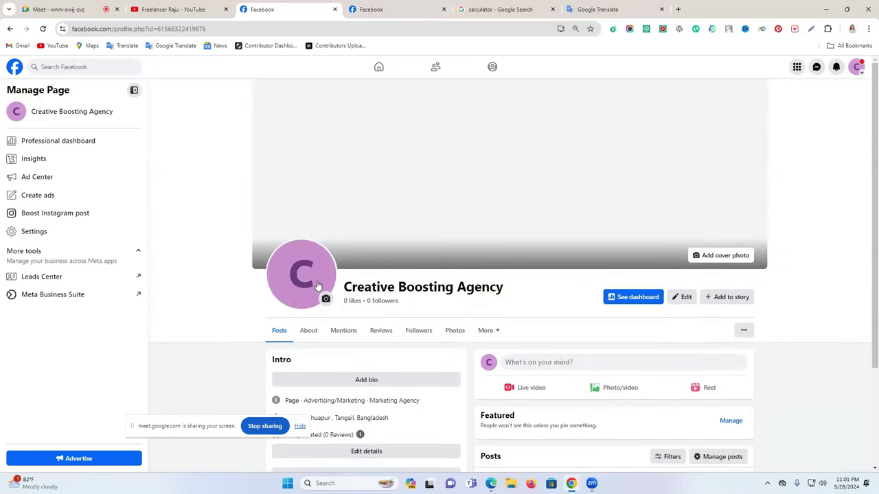
Go to canva.com in a new browser tab
click(677, 10)
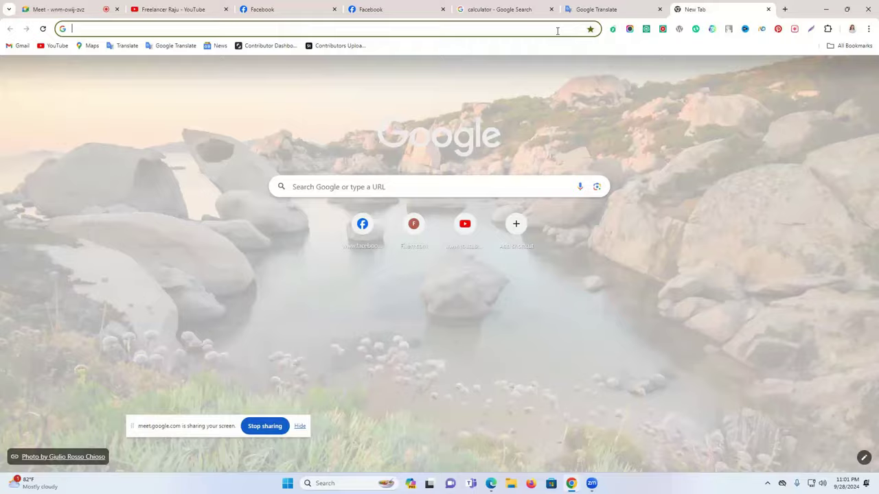
text(canva.com)
key(Return)
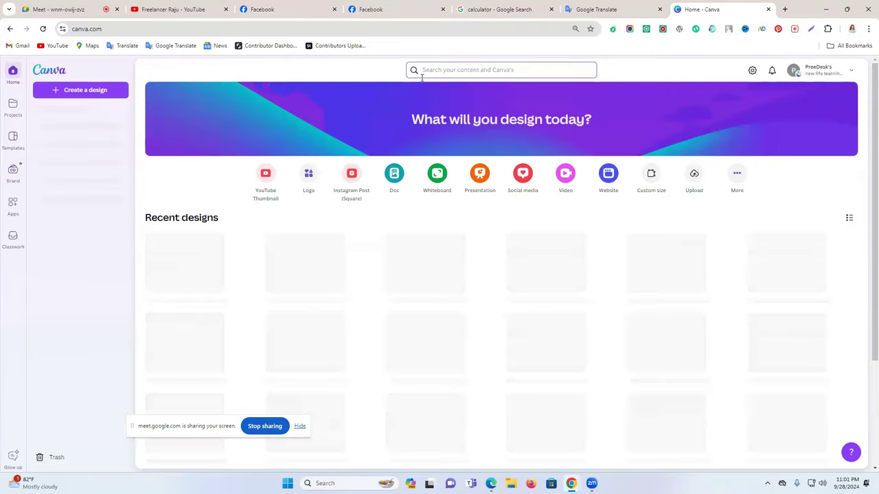
Search Canva for 'logo' and create a blank Logo design
click(424, 69)
text(logo)
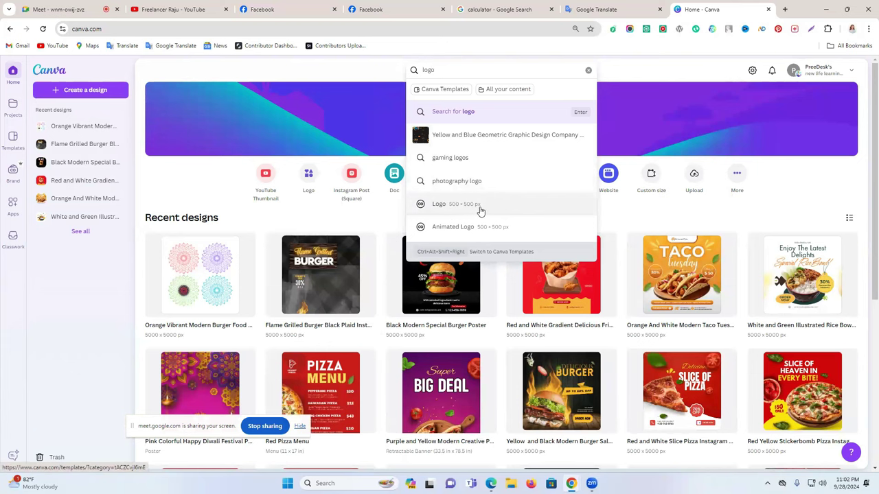
click(480, 211)
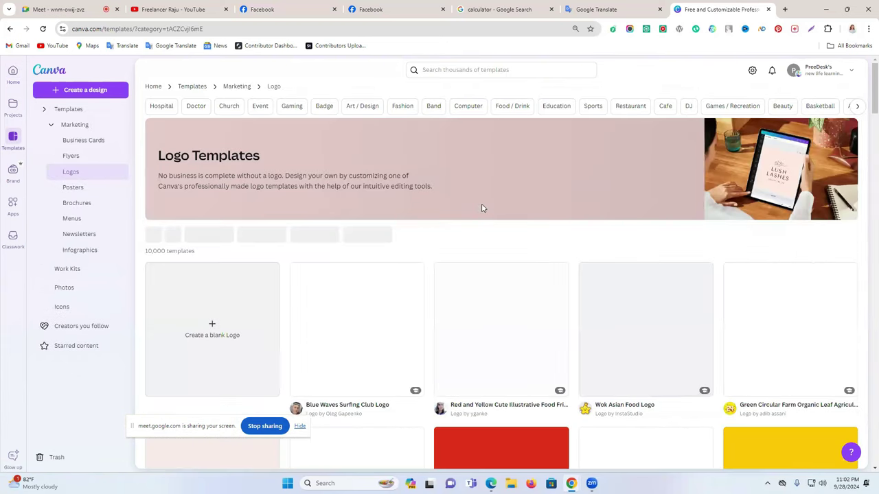
scroll(205, 232, down, 2)
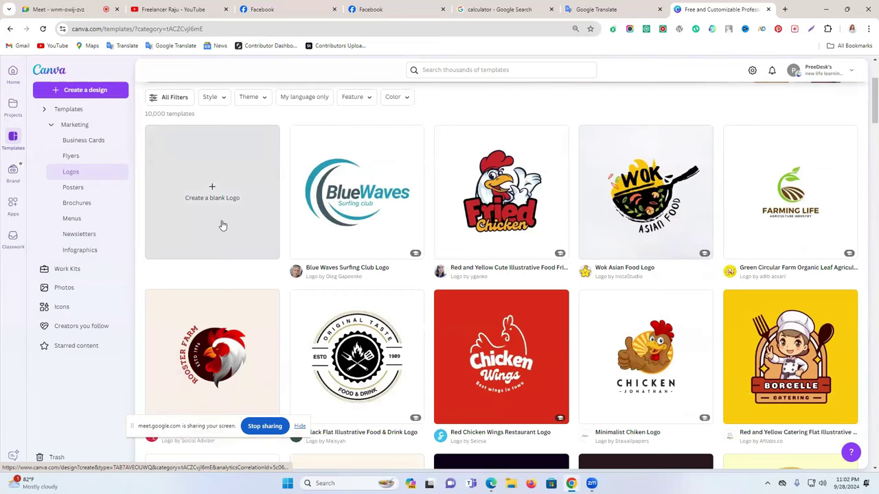
click(222, 225)
click(625, 8)
Search the editor's logo templates for 'marketing' and scroll through the results
click(693, 8)
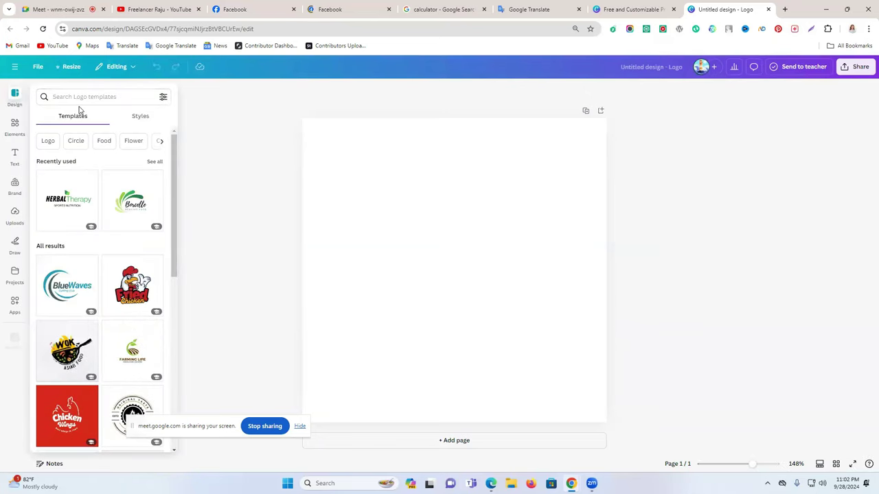
click(80, 97)
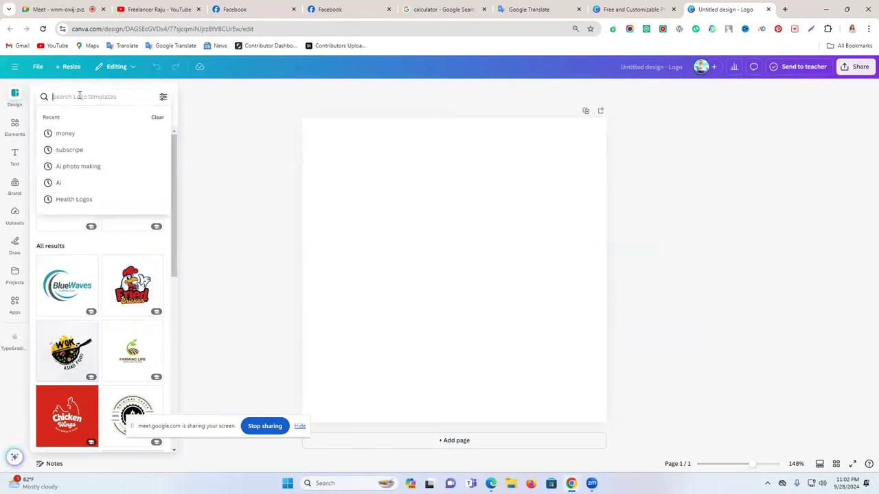
text(m)
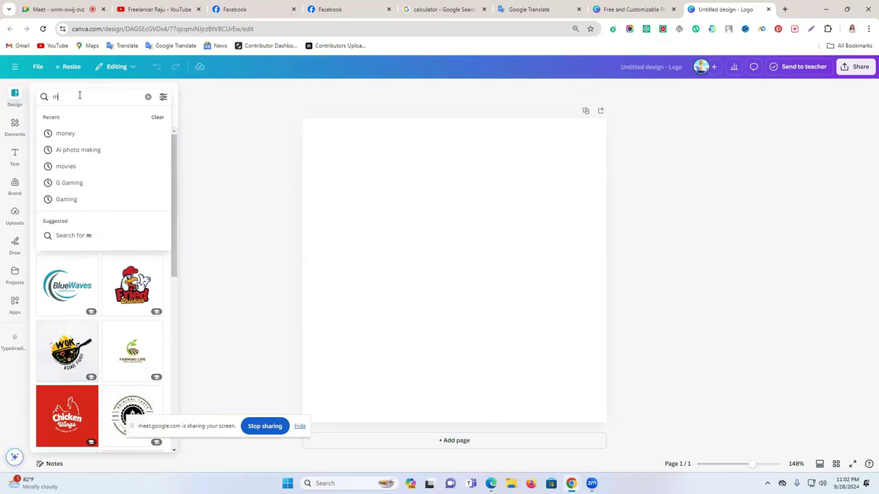
text(arketing)
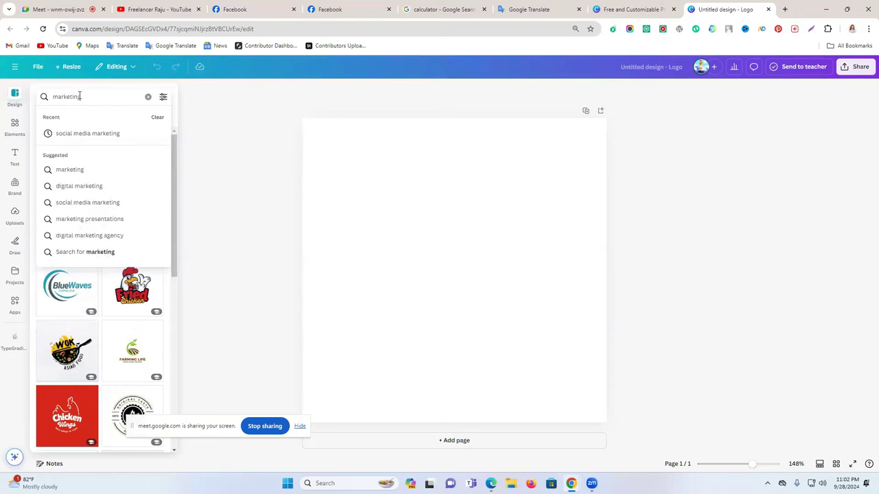
key(Return)
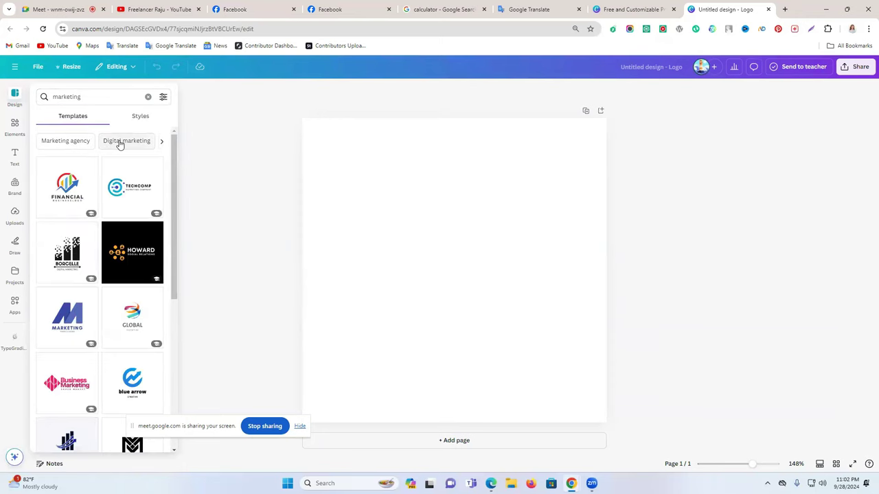
scroll(119, 144, down, 4)
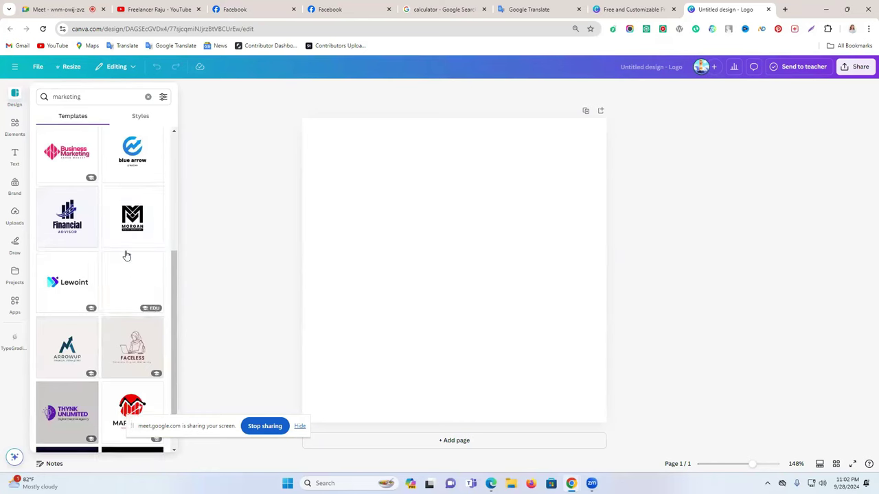
scroll(126, 256, down, 3)
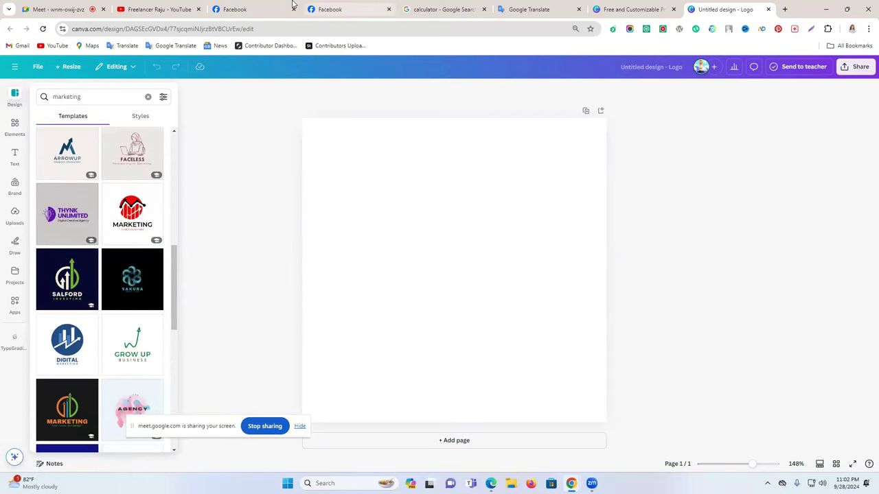
click(291, 9)
Glance at the Life Tap page and home feed, then return to the Creative Boosting Agency tab
click(356, 9)
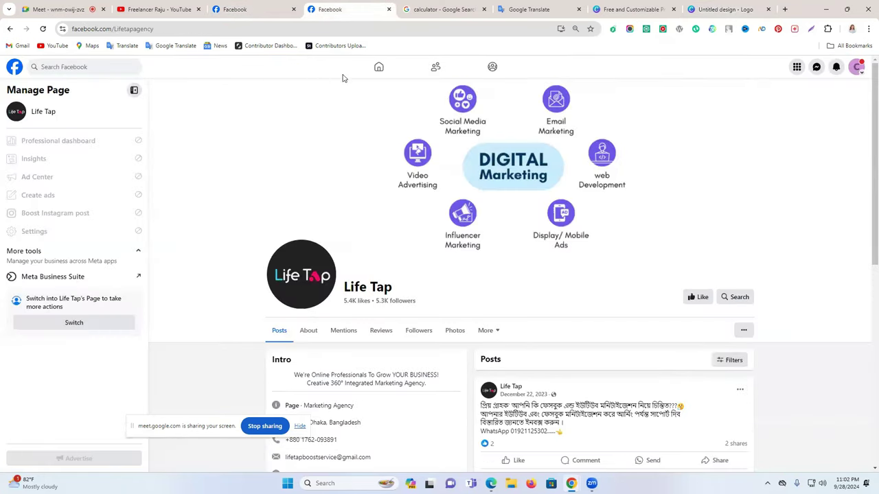
click(77, 68)
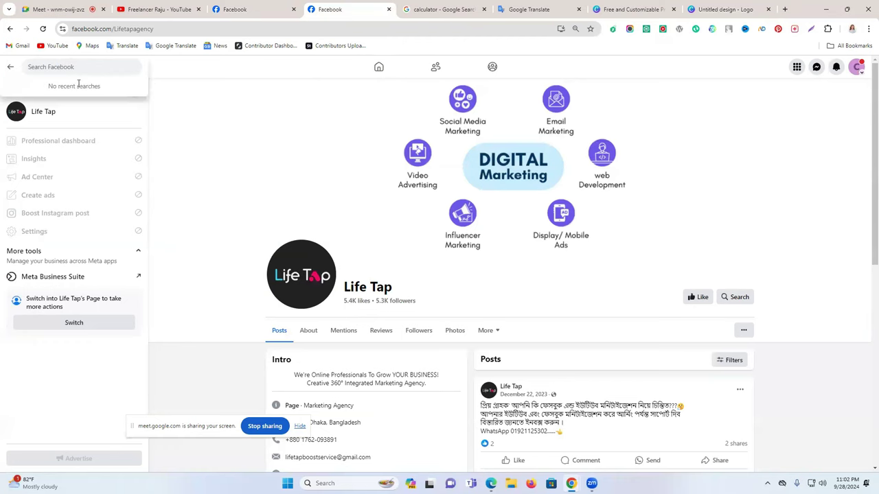
click(9, 68)
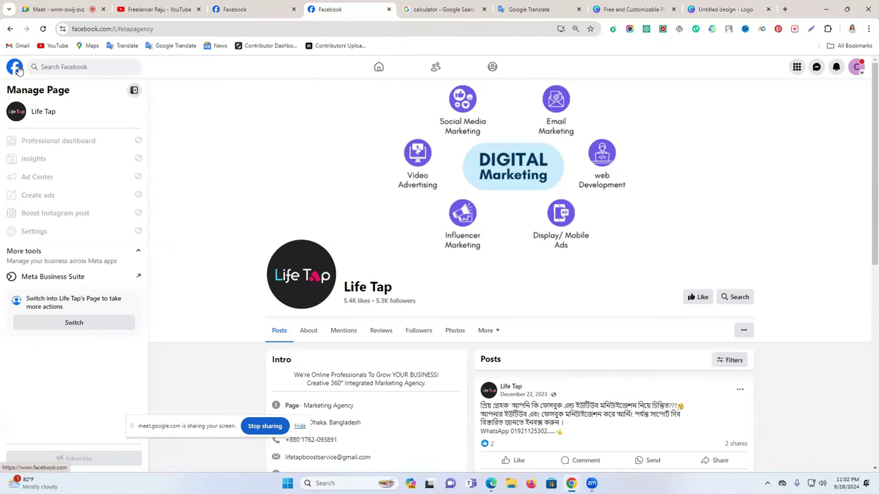
click(15, 66)
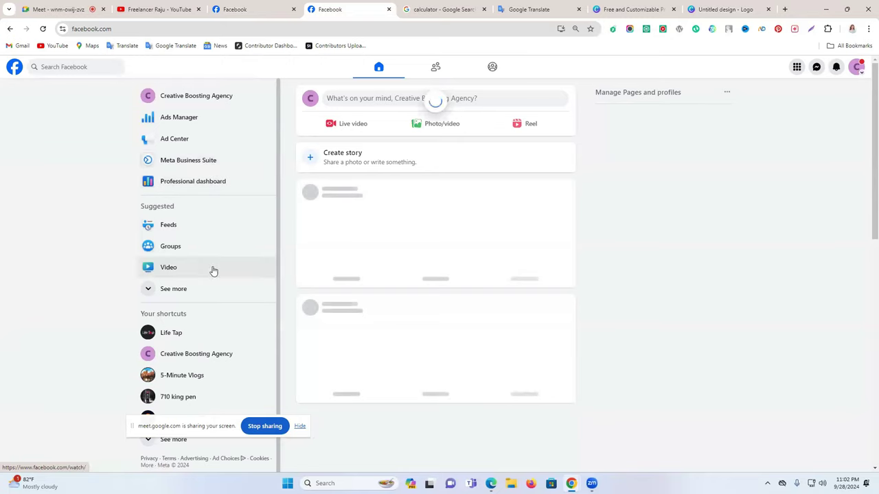
click(285, 5)
Search Facebook for 'boosting service', filter to Pages, and open the Boosting Service page
click(80, 67)
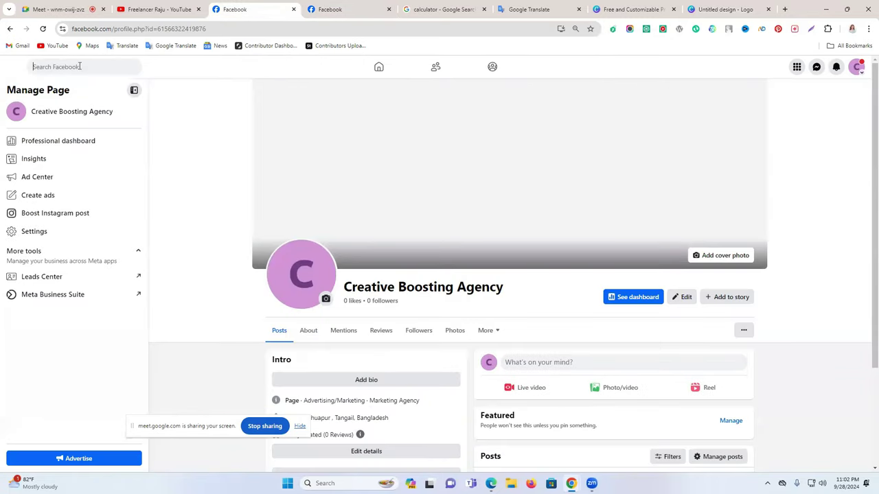
text(boosting)
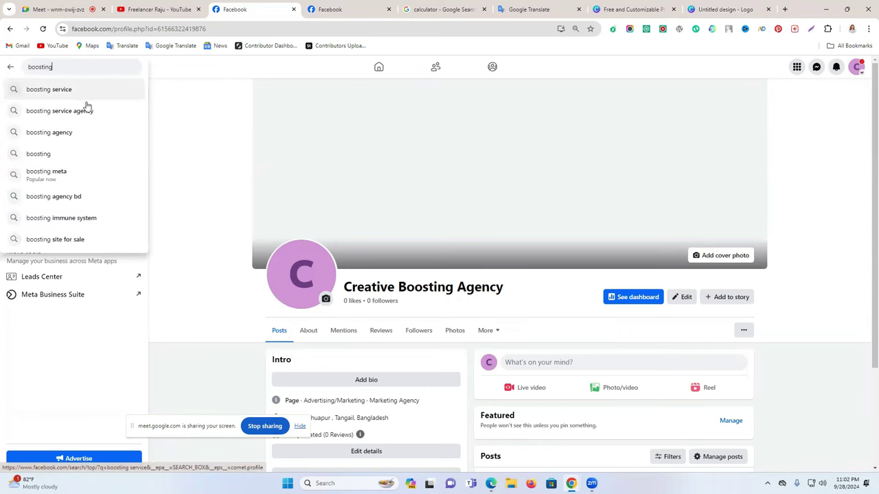
click(79, 90)
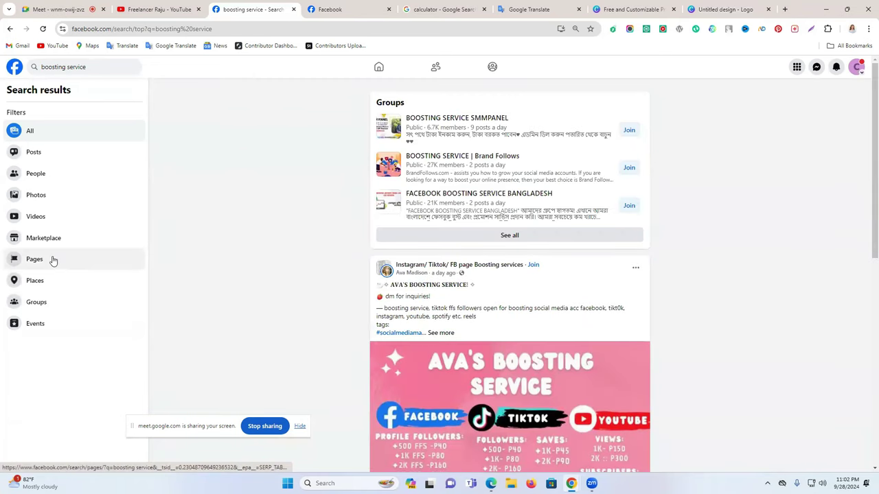
click(53, 260)
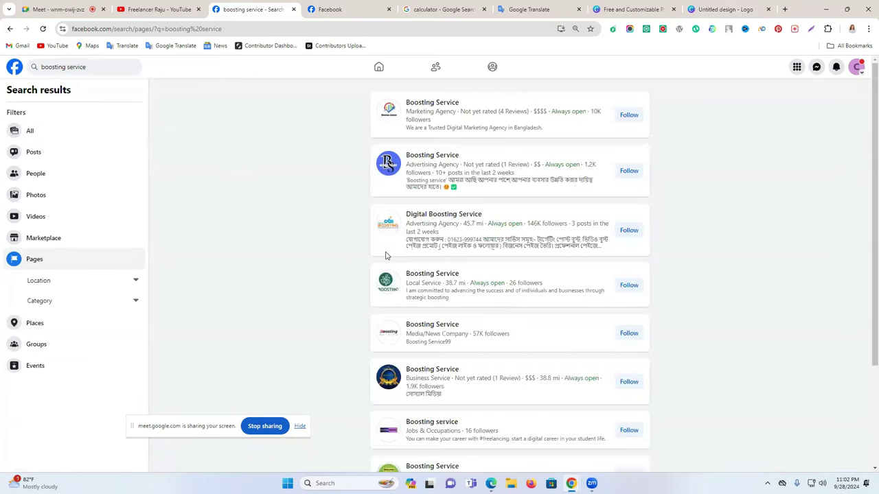
mouse_move(447, 109)
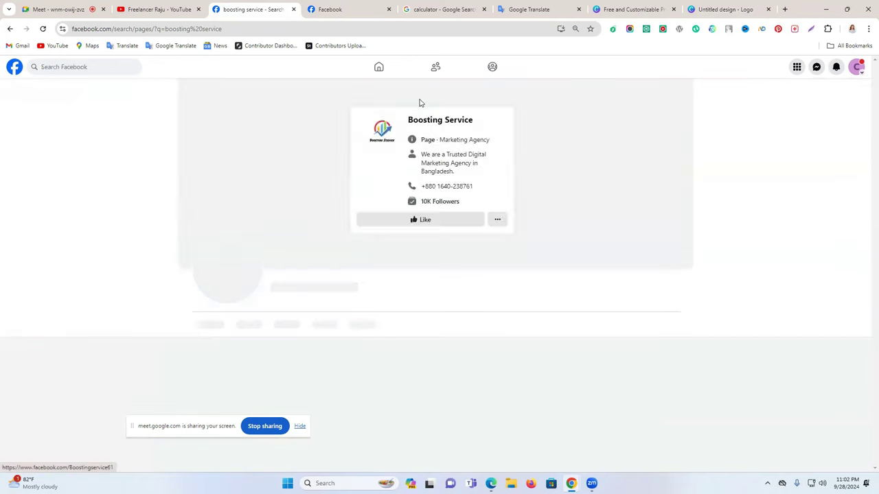
click(418, 102)
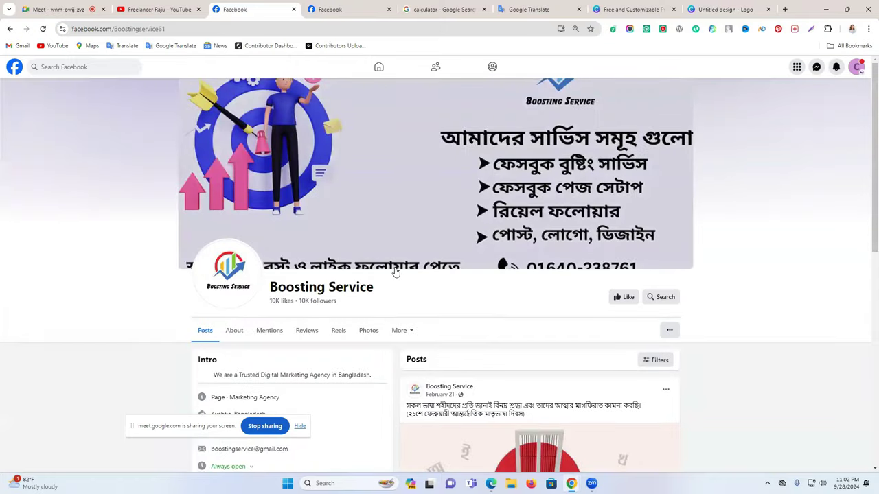
scroll(395, 271, down, 3)
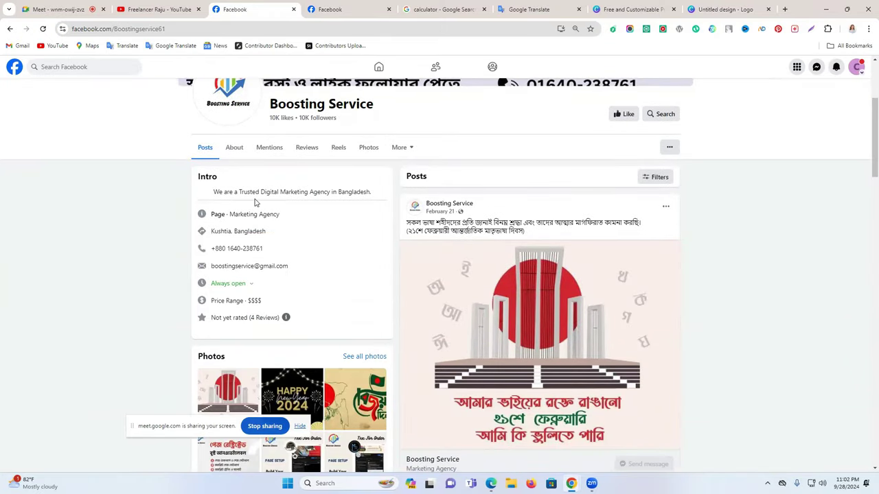
scroll(320, 203, up, 2)
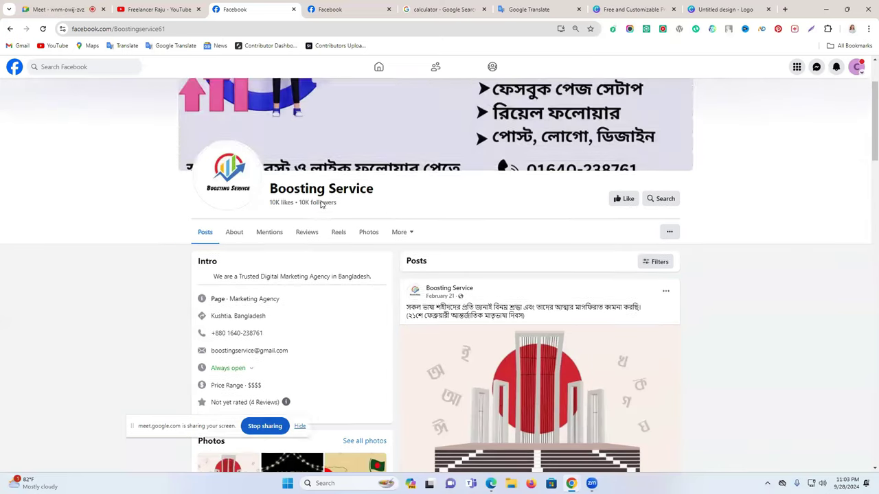
Try the Hanover & Tyke template on the logo page, then close that draft tab
click(718, 9)
scroll(124, 275, down, 5)
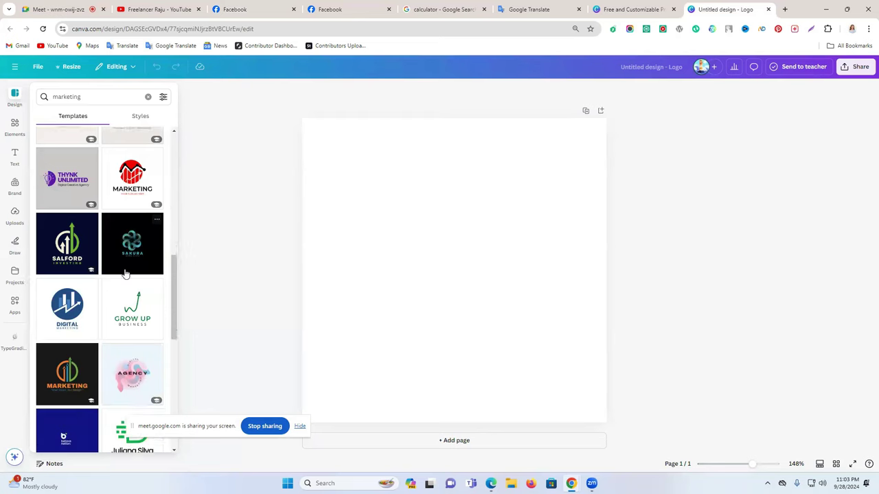
scroll(125, 275, down, 2)
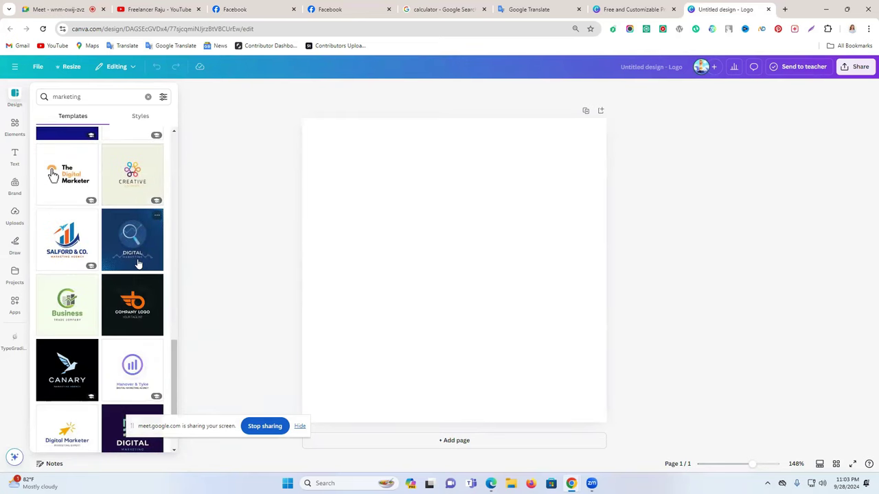
scroll(137, 264, down, 2)
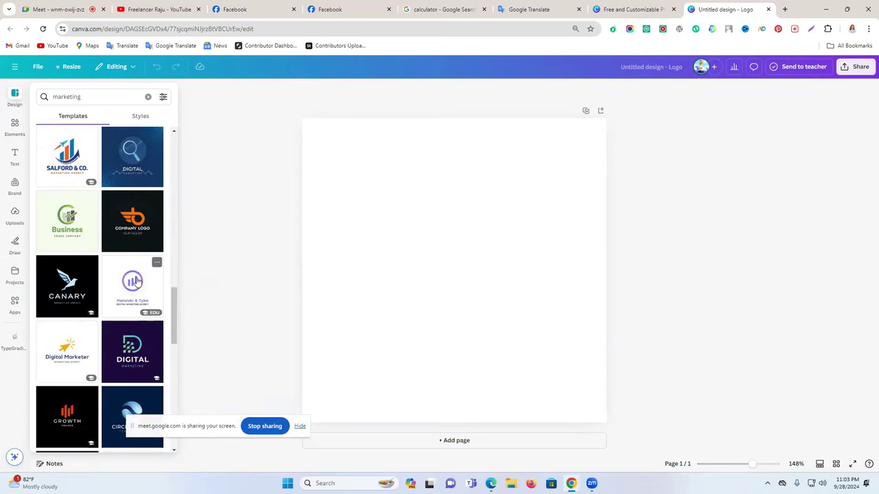
click(135, 291)
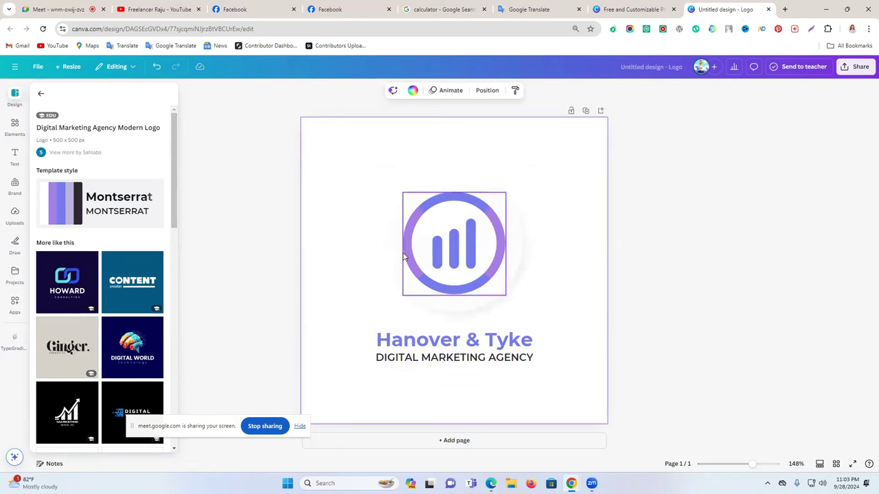
click(454, 253)
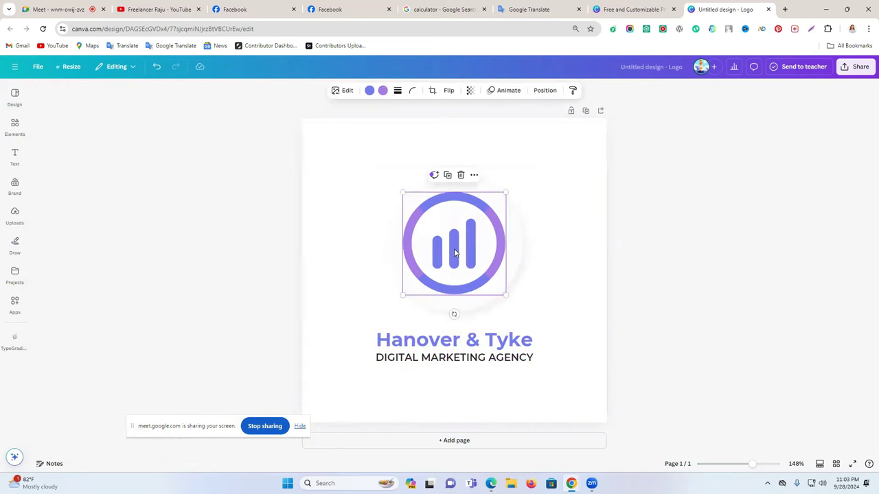
click(587, 217)
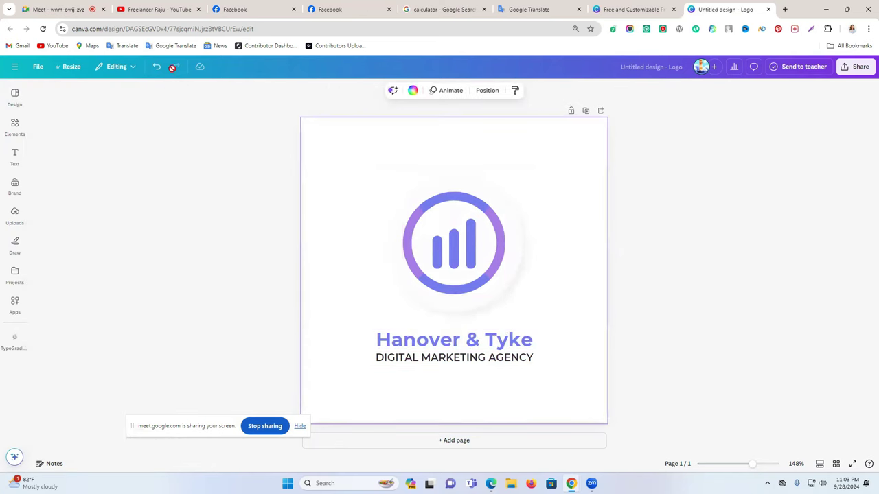
click(768, 9)
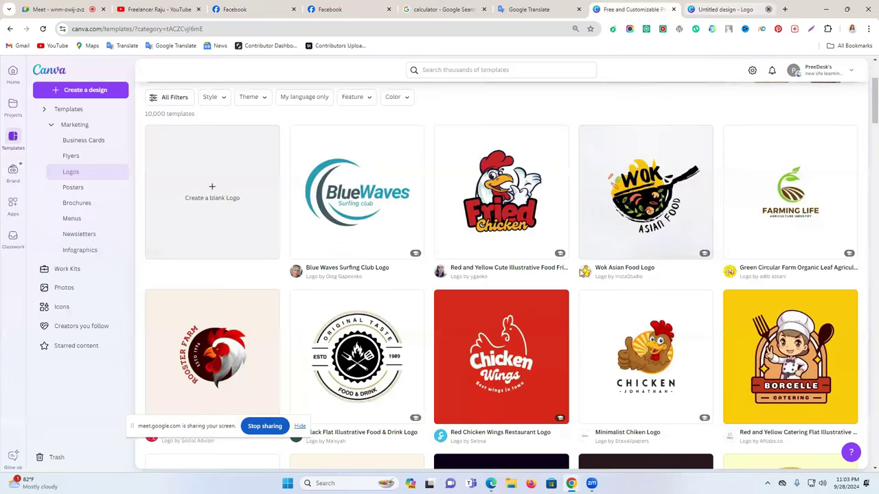
Start another blank logo and rerun the 'marketing' template search, scrolling through all results
click(274, 189)
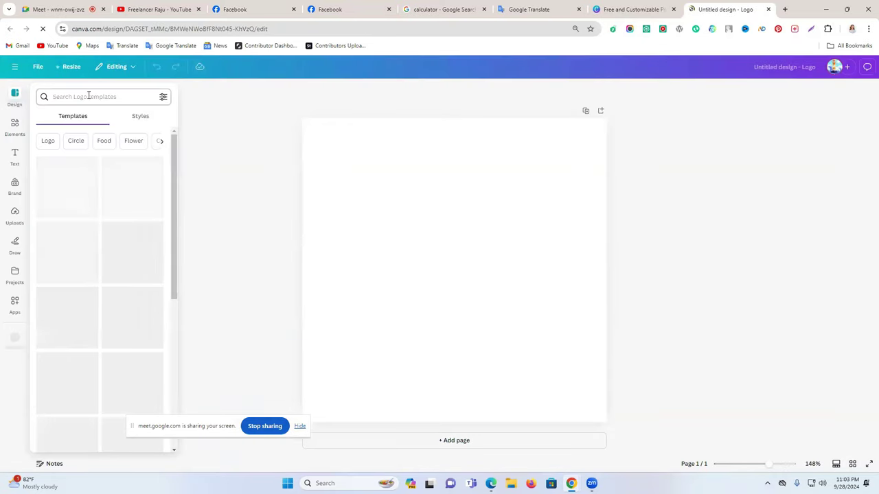
click(92, 96)
click(69, 135)
scroll(145, 286, down, 10)
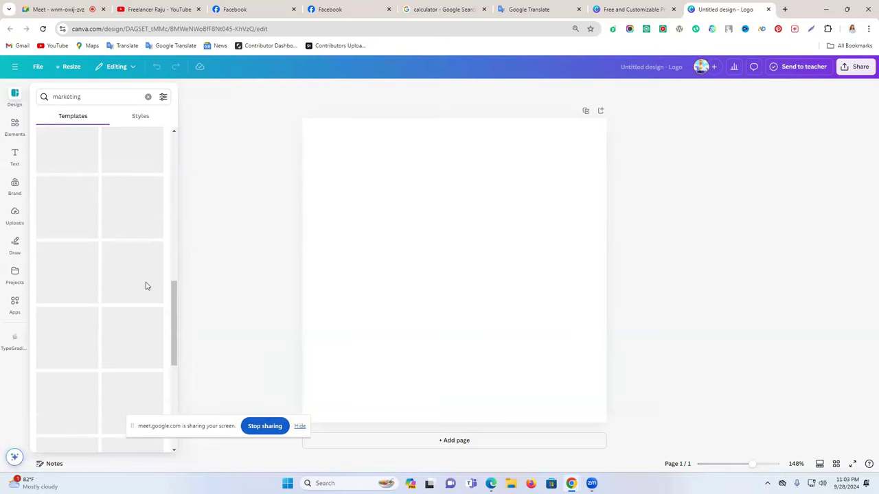
scroll(145, 286, down, 1)
scroll(145, 286, down, 3)
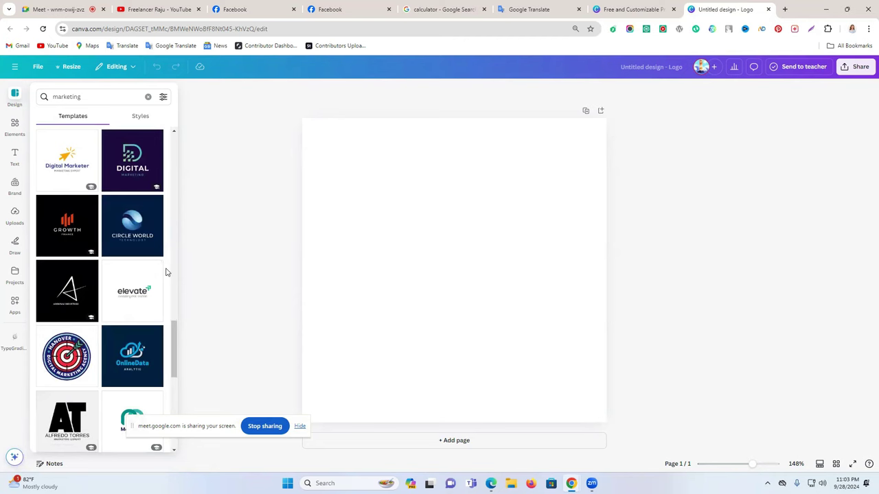
scroll(144, 274, down, 3)
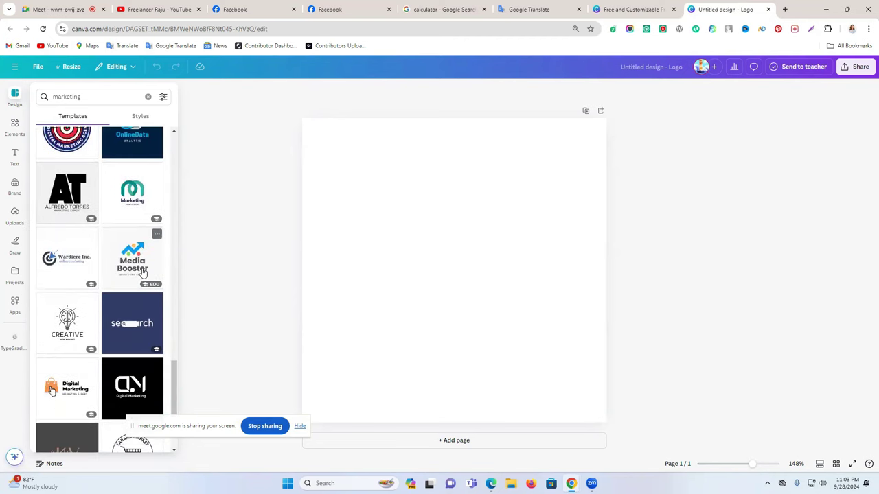
scroll(143, 272, down, 5)
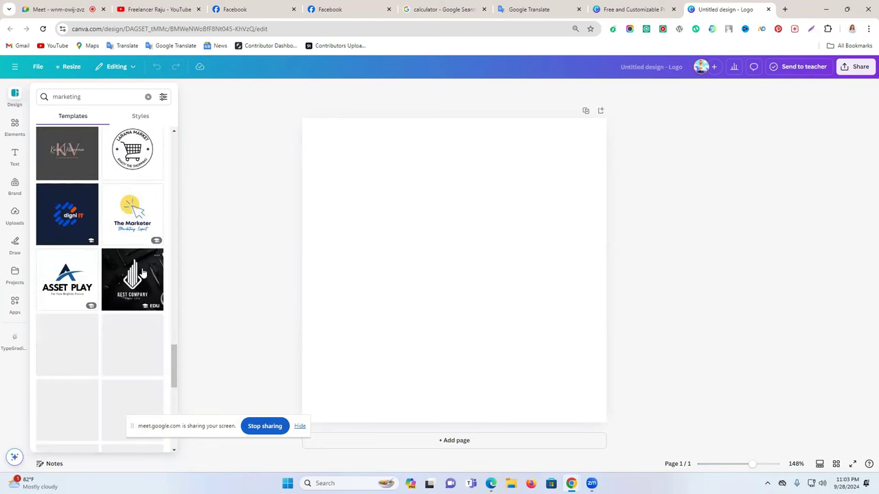
scroll(143, 273, down, 4)
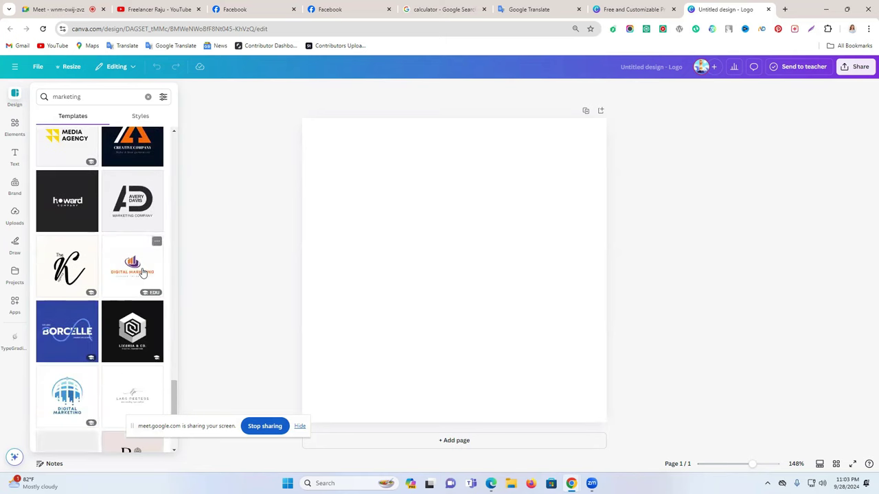
scroll(143, 273, down, 3)
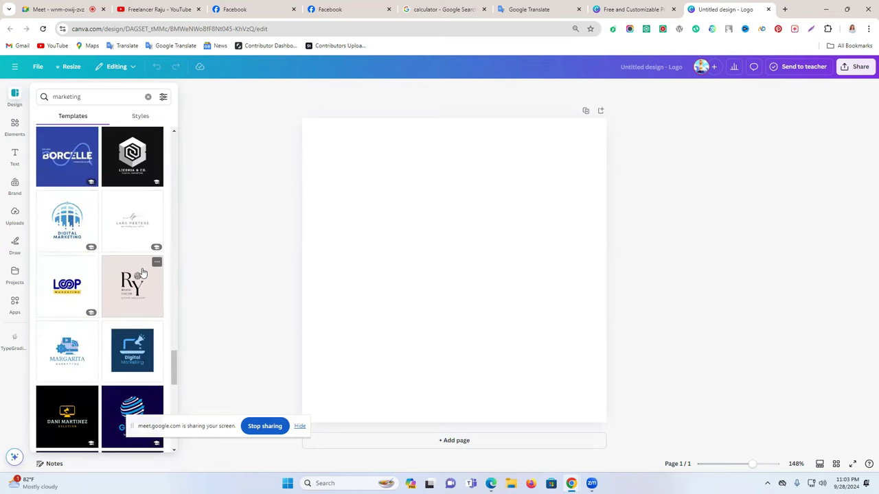
scroll(143, 272, down, 2)
scroll(143, 272, down, 5)
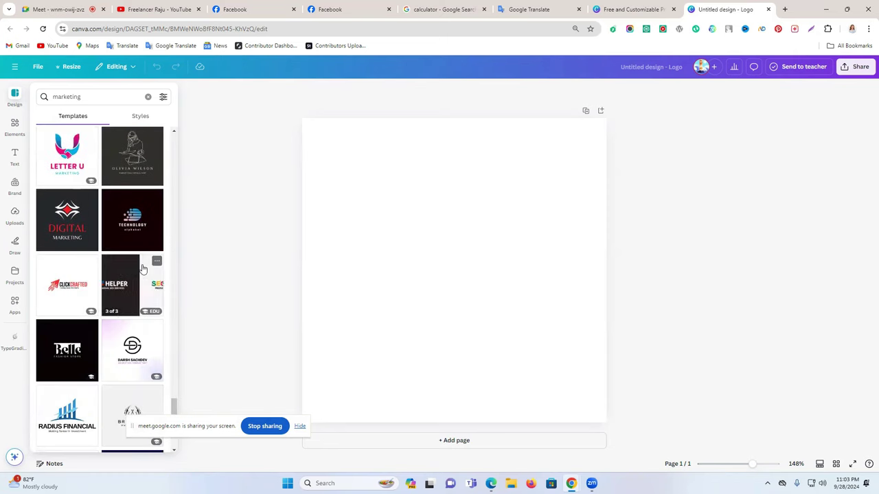
scroll(143, 269, down, 2)
scroll(143, 269, down, 3)
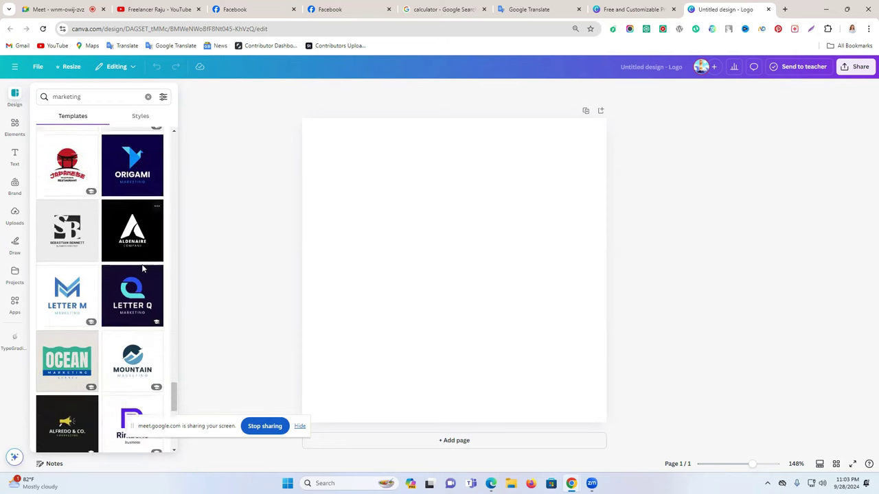
scroll(142, 269, down, 1)
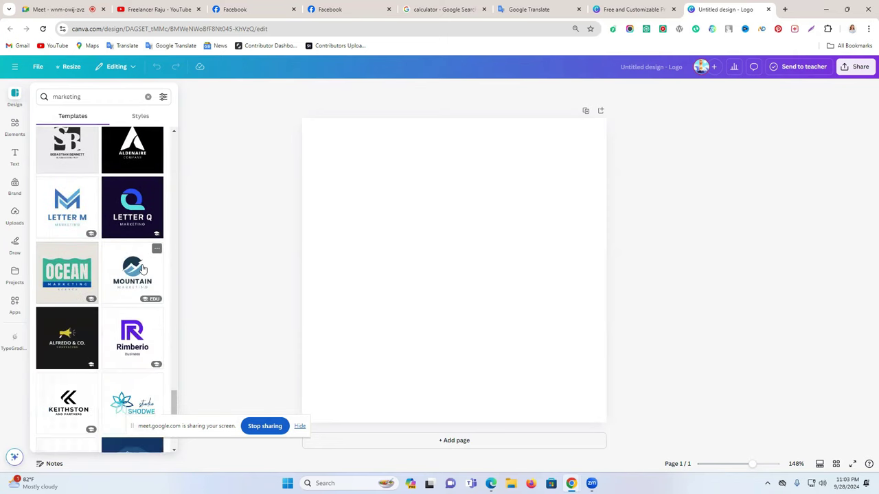
scroll(143, 269, down, 5)
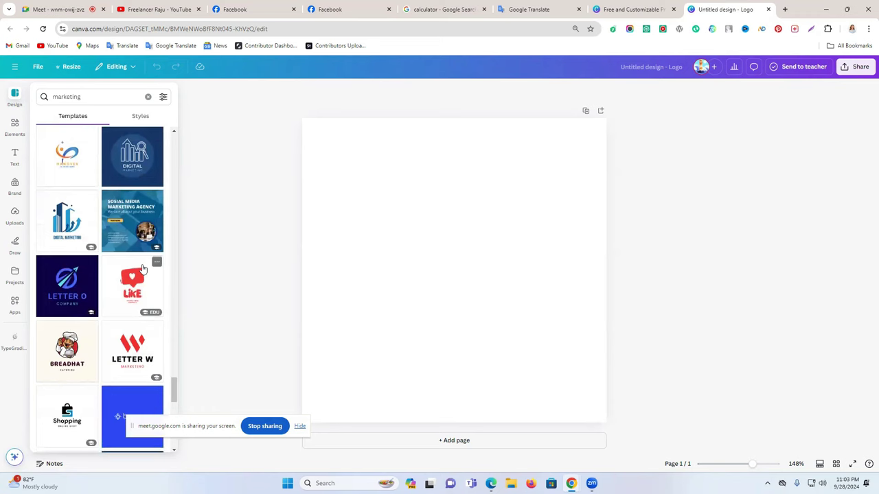
scroll(143, 270, down, 1)
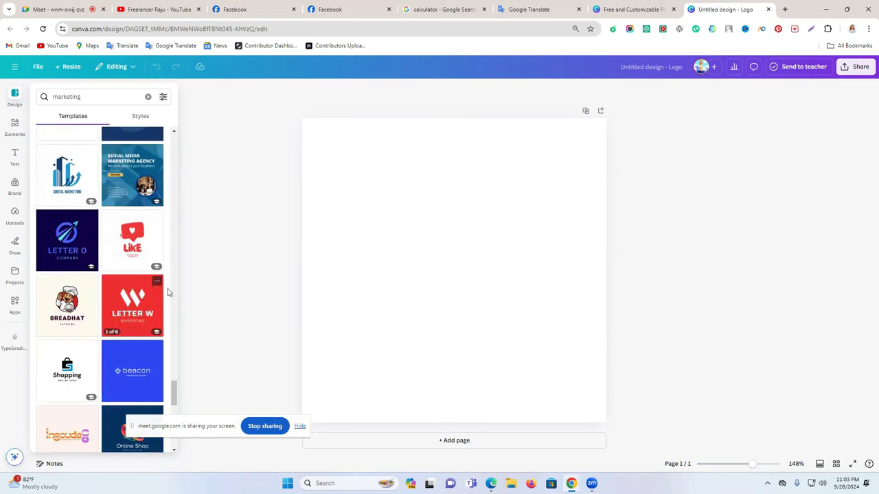
scroll(154, 297, down, 5)
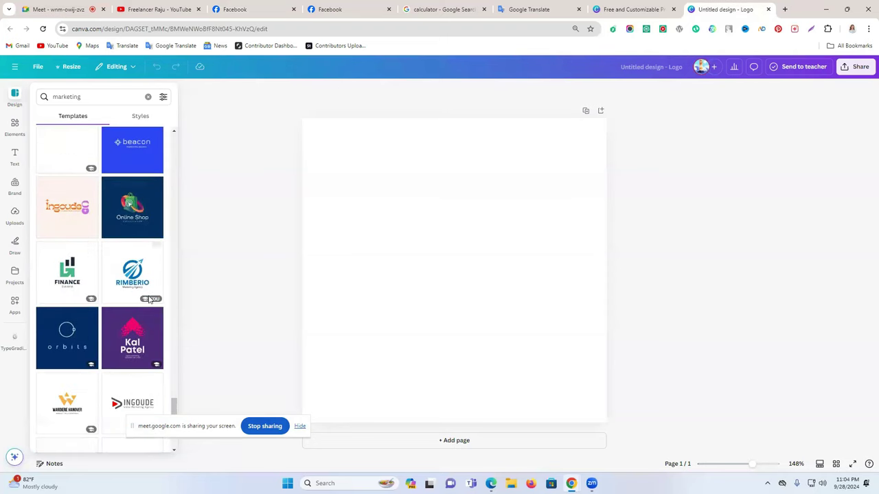
scroll(148, 298, down, 3)
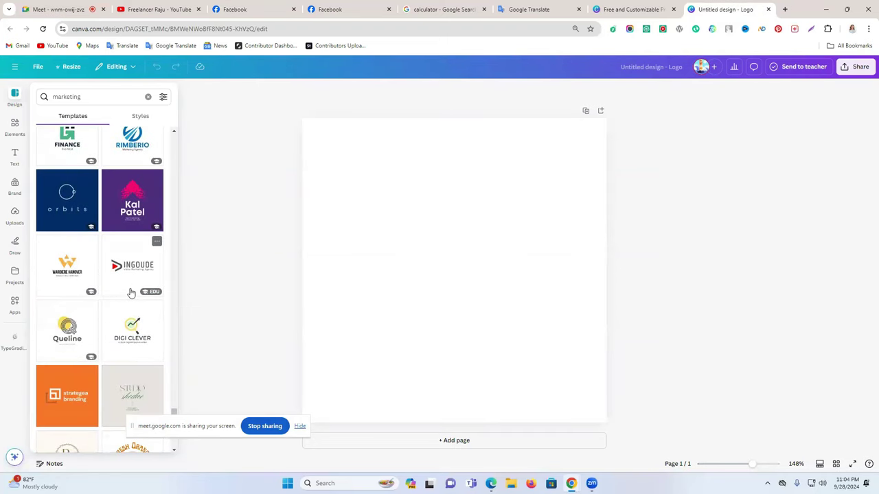
scroll(132, 293, down, 5)
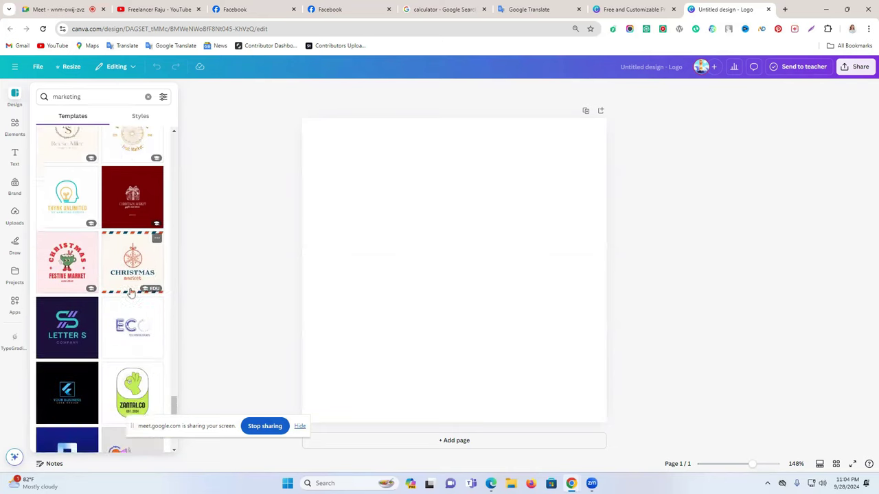
scroll(131, 293, down, 3)
click(96, 97)
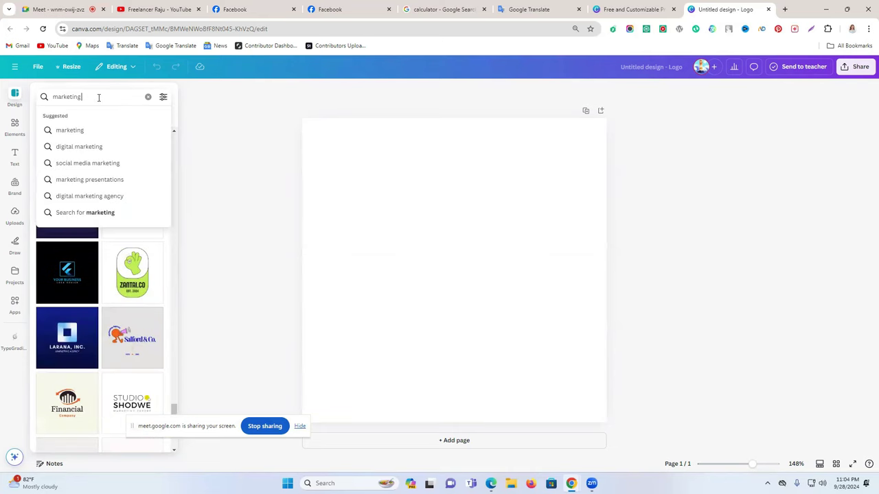
Search templates for 'marketing c' and open the Carrote carrot-C logo details
key(Return)
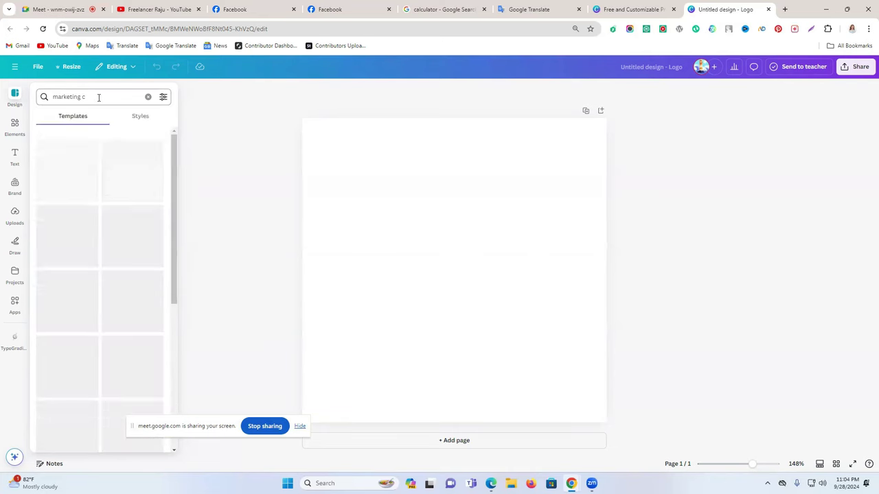
scroll(122, 240, down, 2)
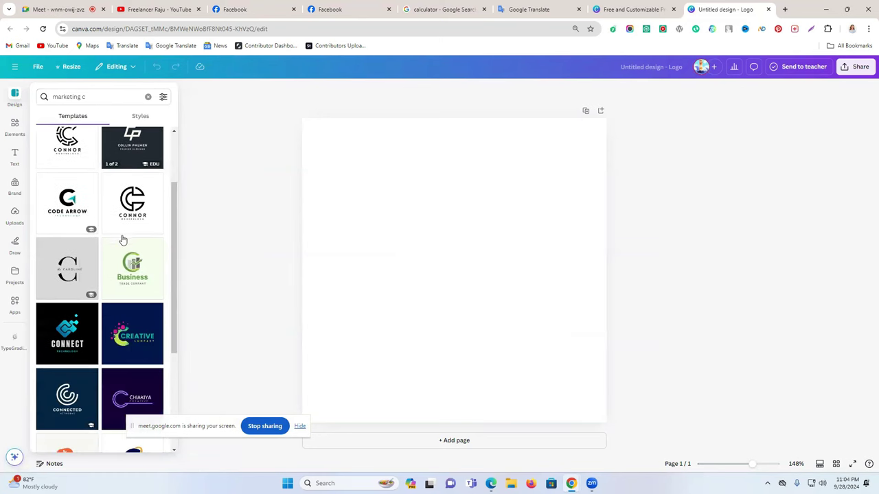
scroll(123, 239, down, 1)
scroll(122, 240, down, 2)
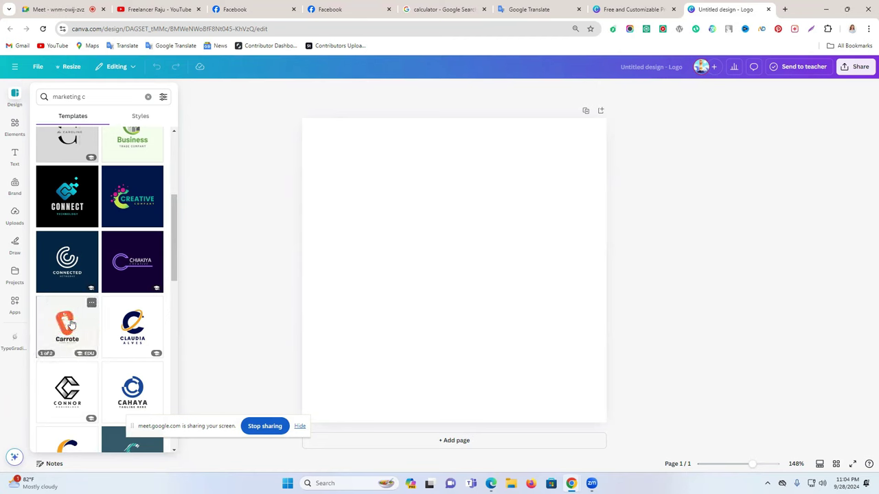
click(72, 324)
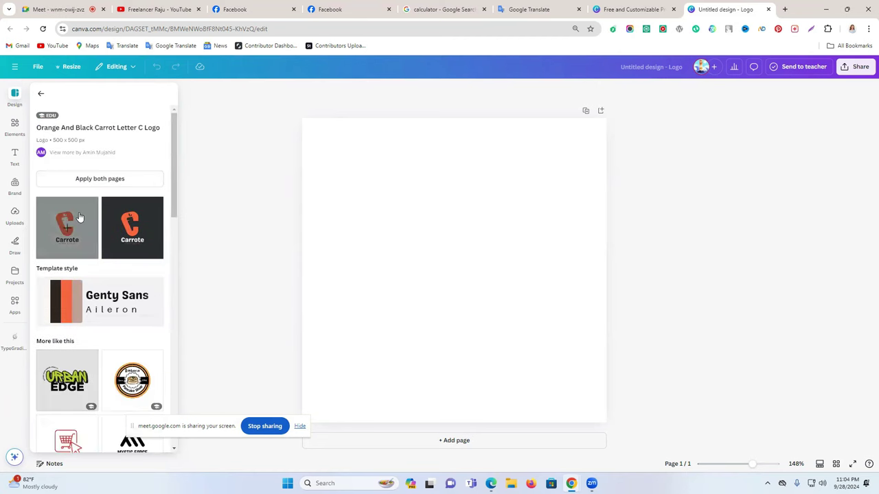
Apply the orange Carrote template to the blank page and select its carrot graphic
click(79, 217)
click(541, 263)
click(446, 248)
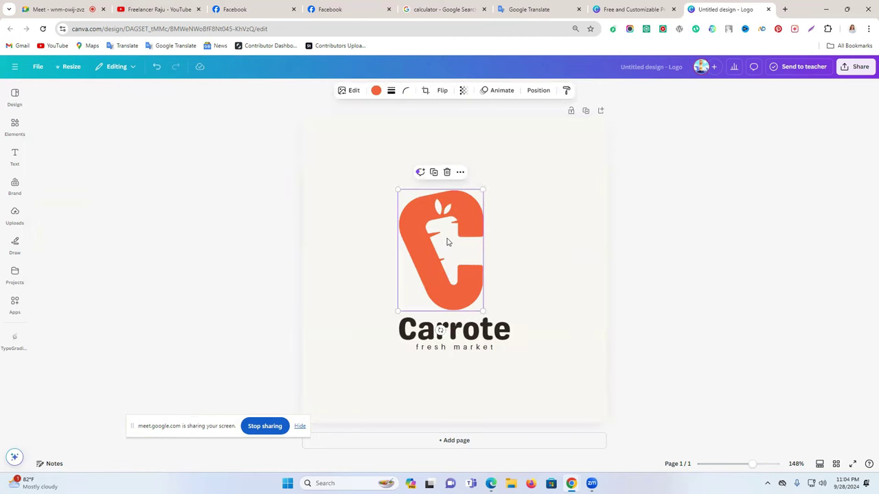
click(530, 240)
click(442, 245)
click(13, 156)
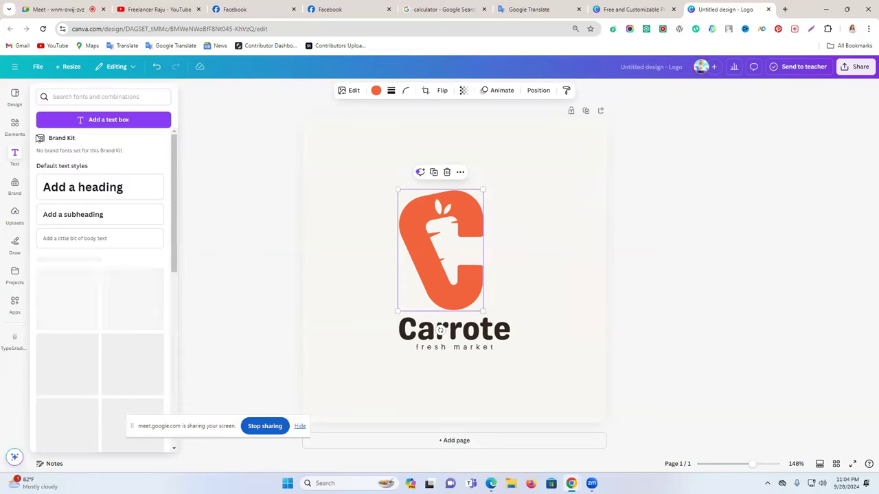
click(14, 157)
Go back to the 'marketing c' template results and scroll through them
click(16, 96)
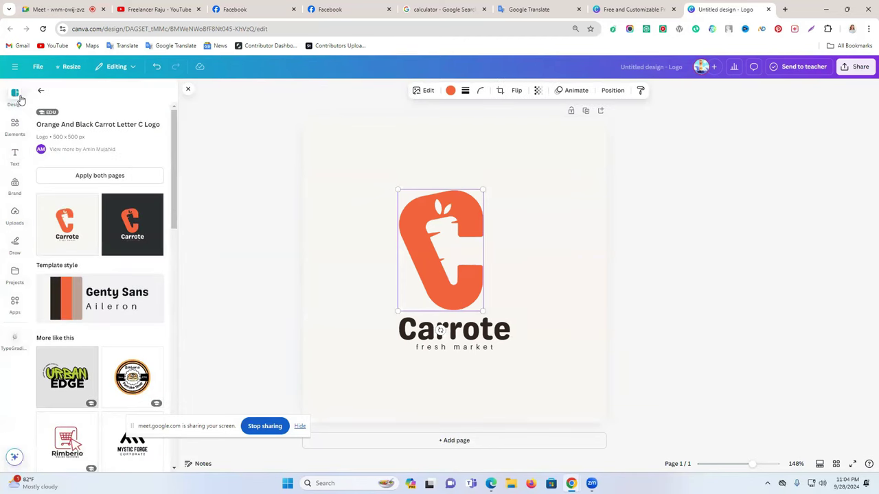
click(41, 93)
scroll(99, 242, down, 1)
scroll(103, 243, down, 10)
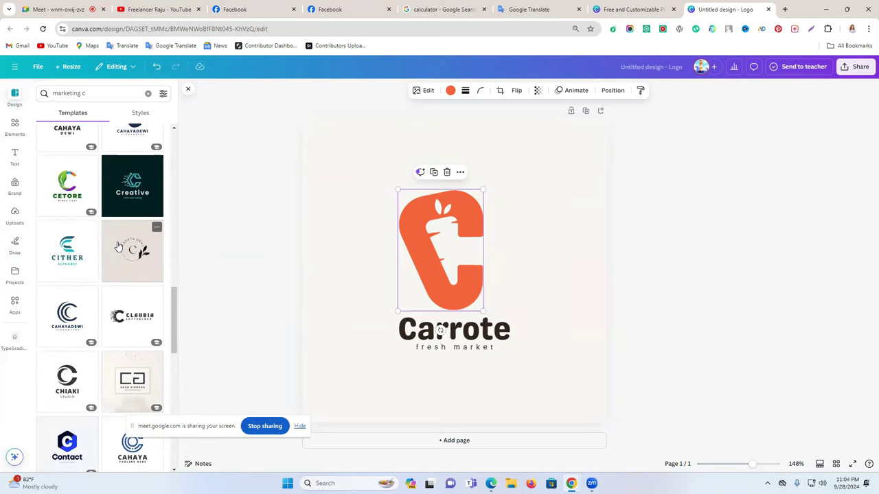
scroll(118, 246, down, 10)
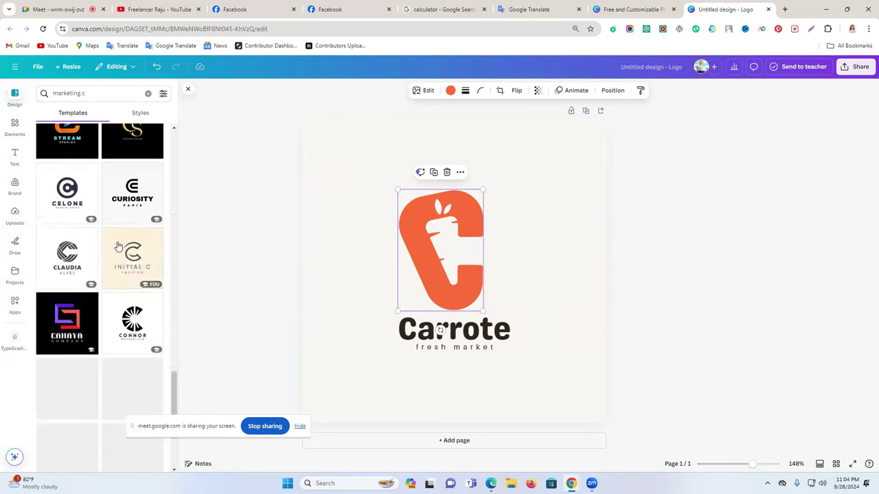
Replace the marketing template search with 'boosti' and run it
scroll(118, 246, down, 5)
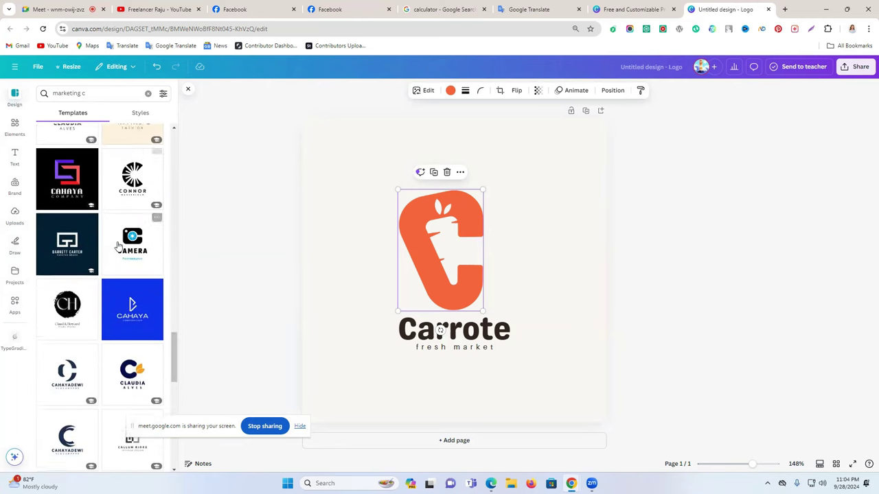
scroll(118, 246, down, 10)
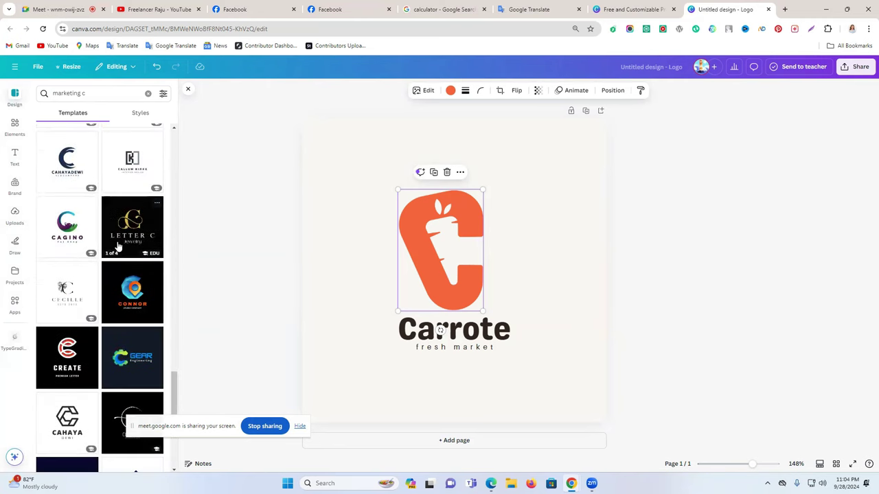
scroll(118, 246, down, 6)
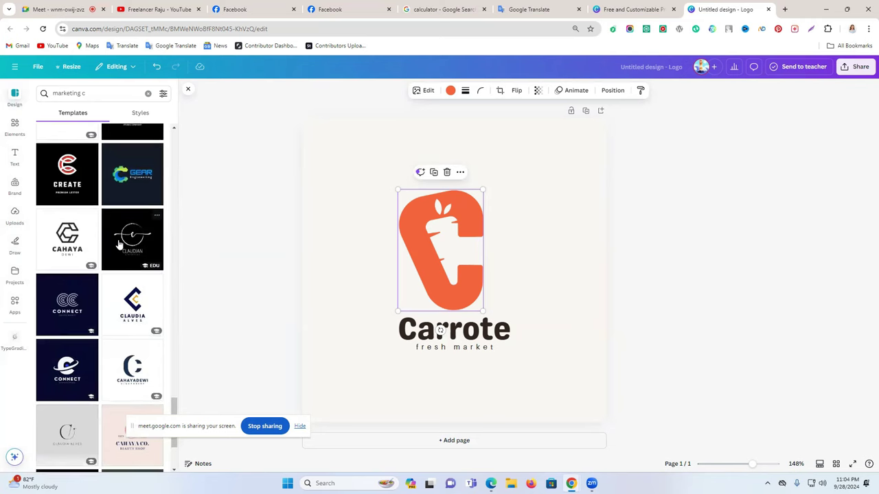
scroll(118, 244, down, 8)
click(94, 94)
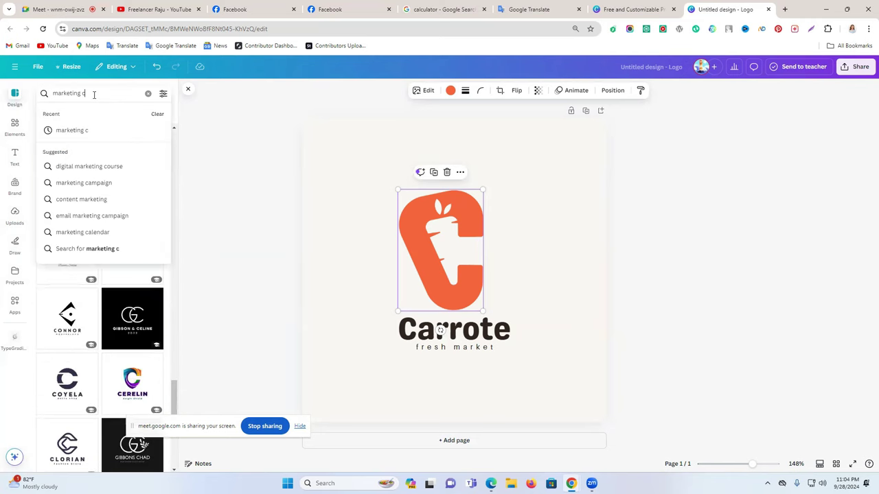
triple_click(94, 94)
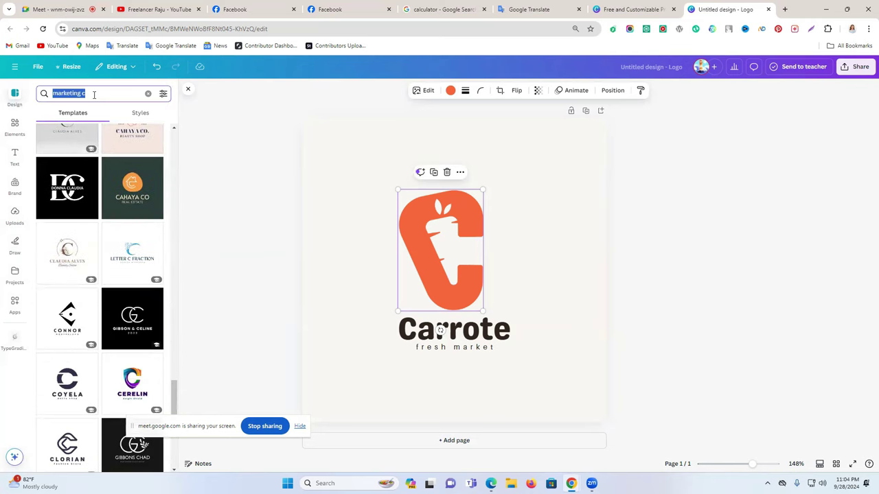
text(boosting)
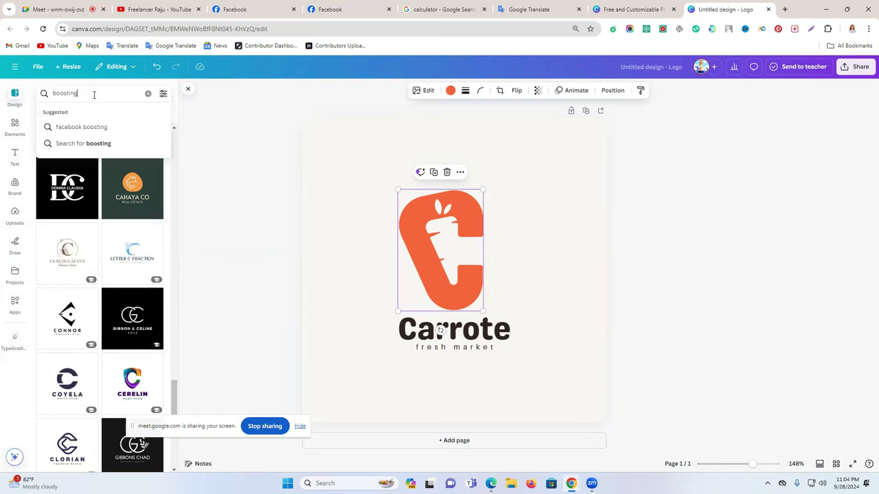
key(Return)
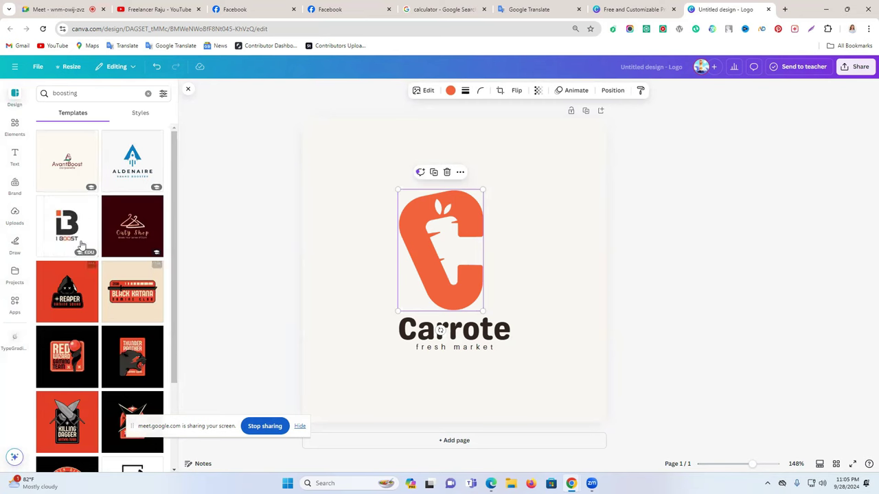
Refine the boosting search, trying a 'C' prefix, then rerun it without it
click(87, 94)
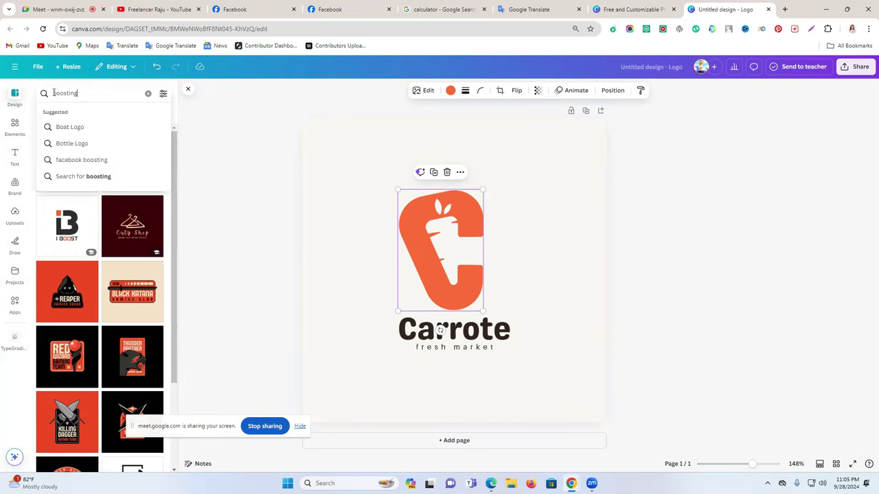
click(54, 92)
key(Return)
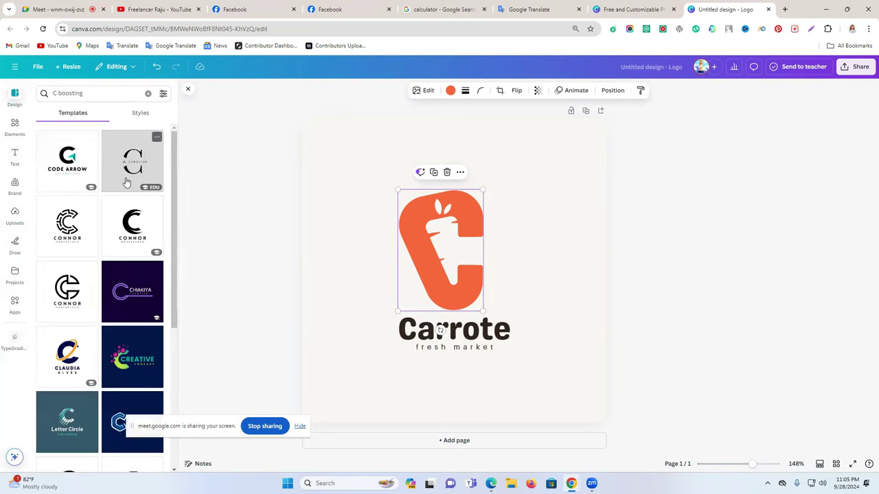
click(58, 93)
key(BackSpace)
key(BackSpace)
key(Return)
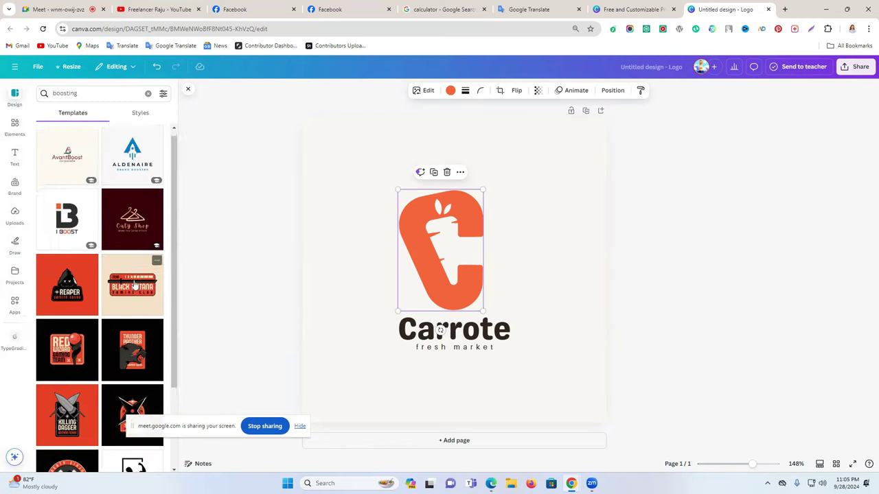
Search 'rocet' and apply the pink Rocket Launch logo template, then view the Boosting Service Facebook page
scroll(136, 287, down, 2)
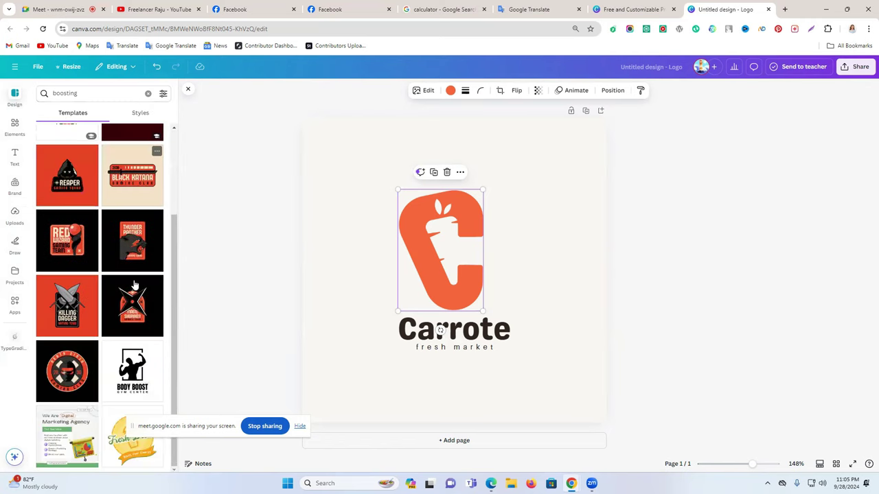
click(132, 97)
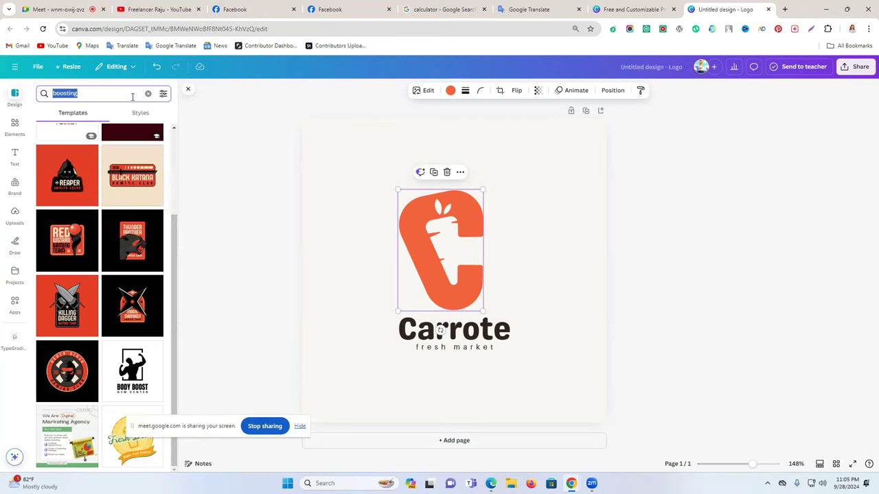
text(rocet)
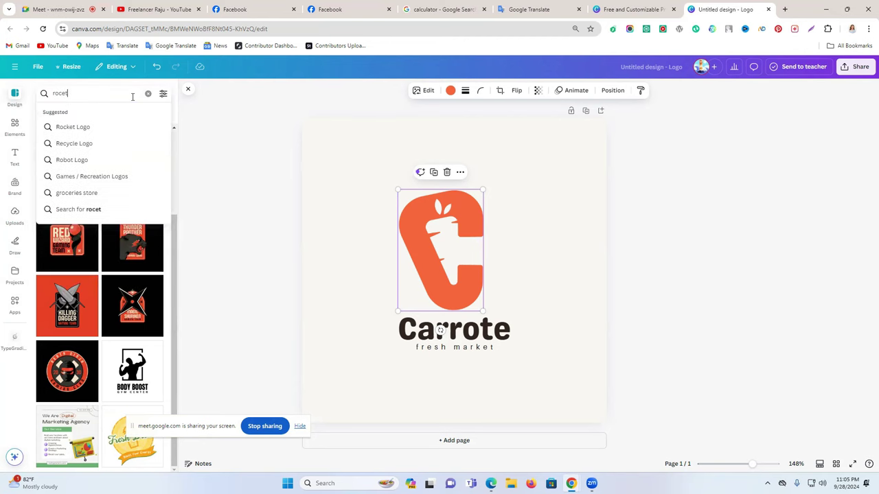
key(Return)
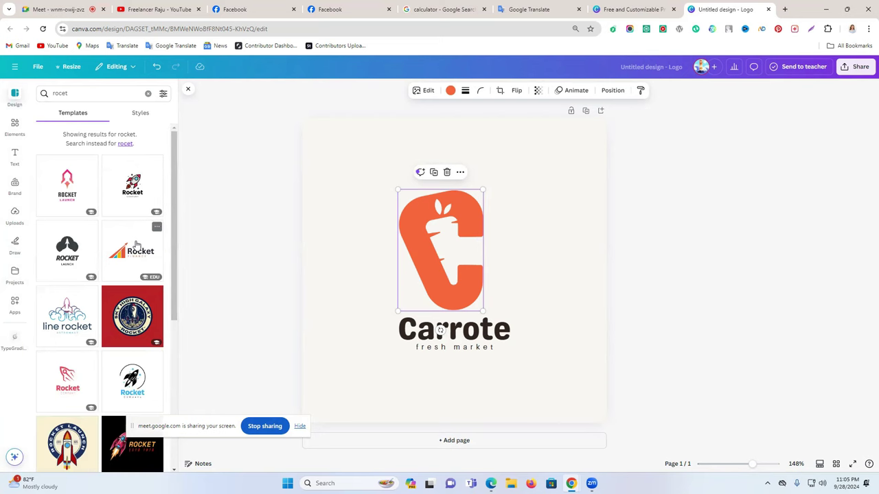
click(89, 161)
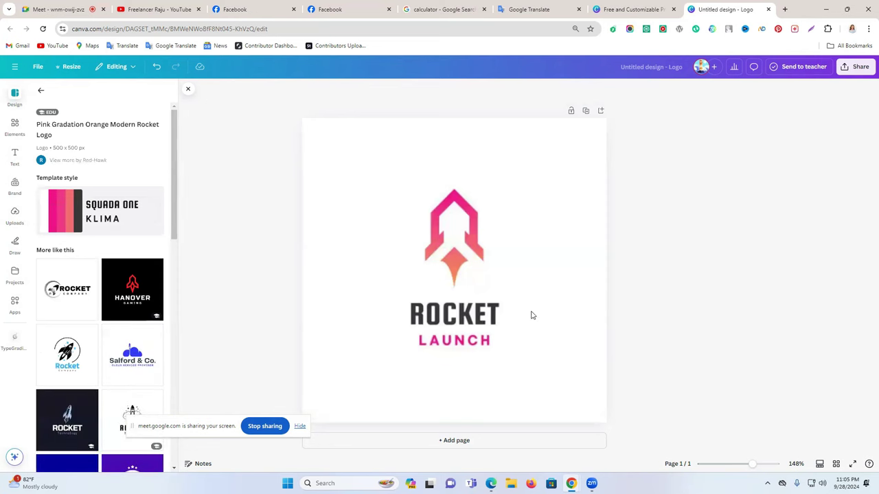
click(557, 330)
click(462, 246)
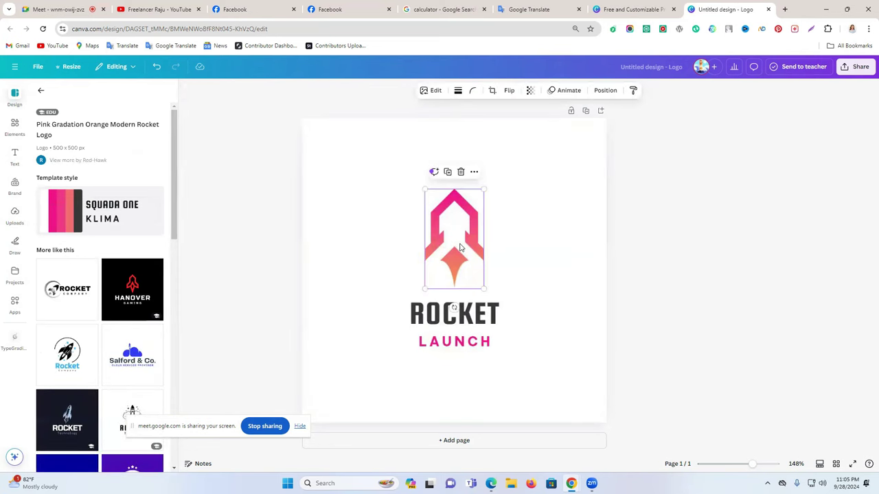
click(532, 255)
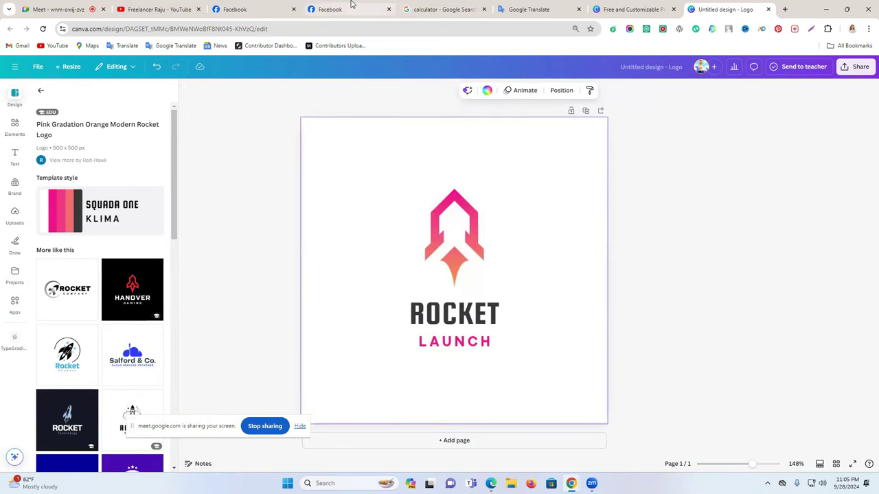
click(344, 9)
click(258, 9)
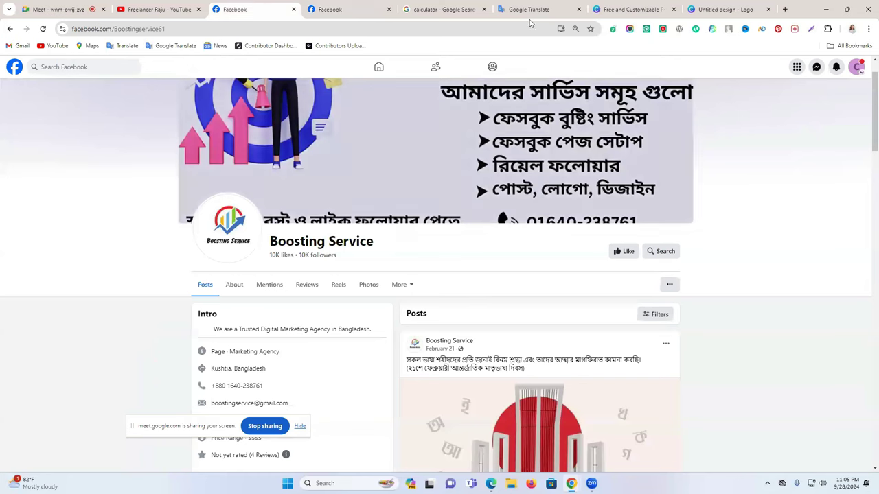
Switch into the Creative Boosting Agency Page and accept its welcome message
click(344, 8)
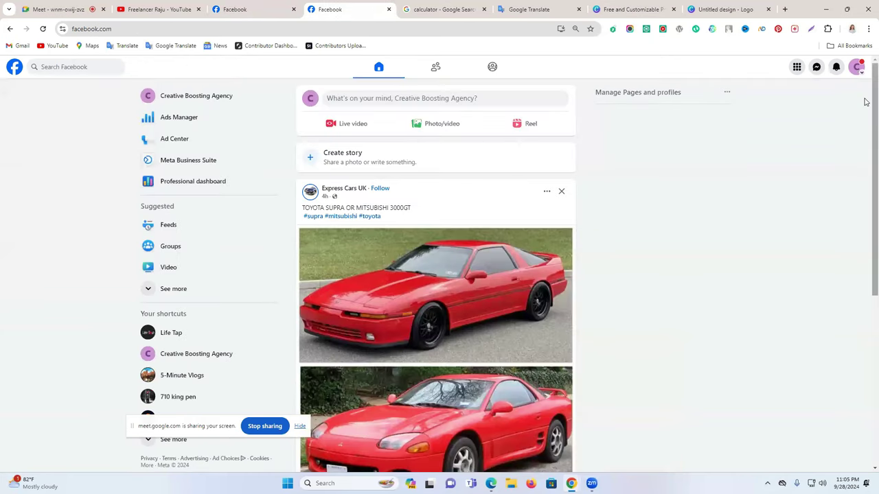
click(856, 67)
click(781, 99)
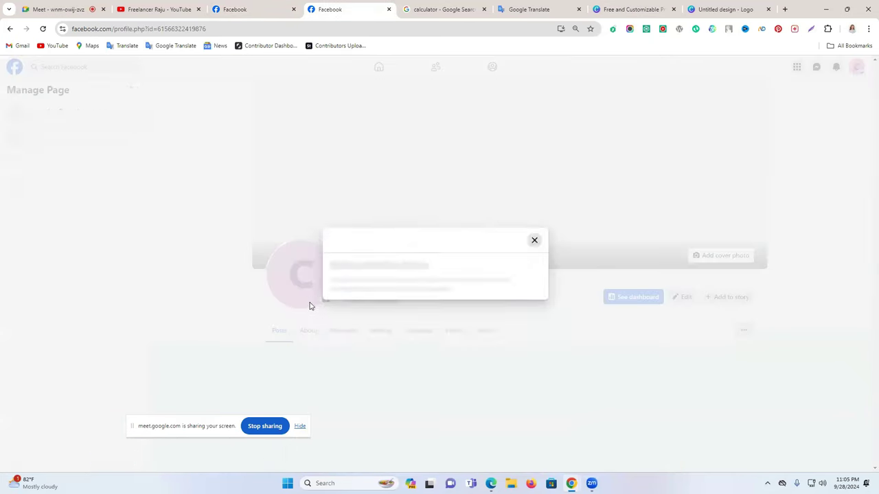
click(524, 330)
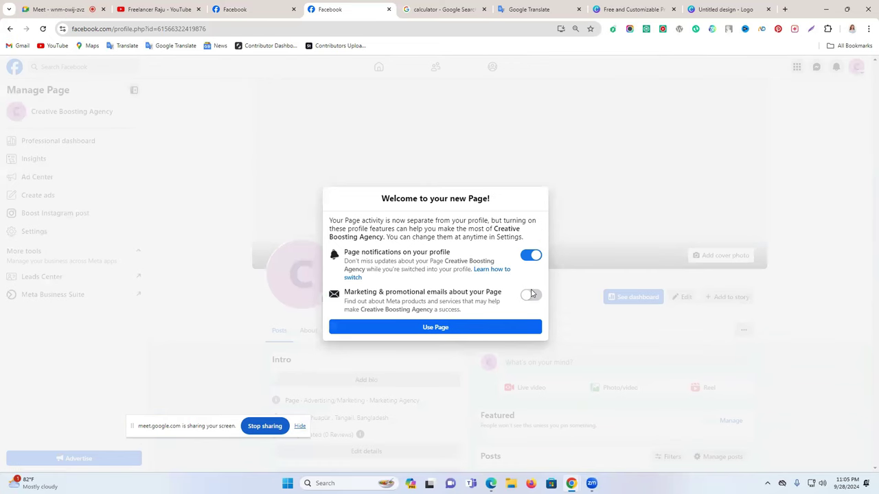
Select the words Boosting and Creative in the Page name for copying
triple_click(398, 288)
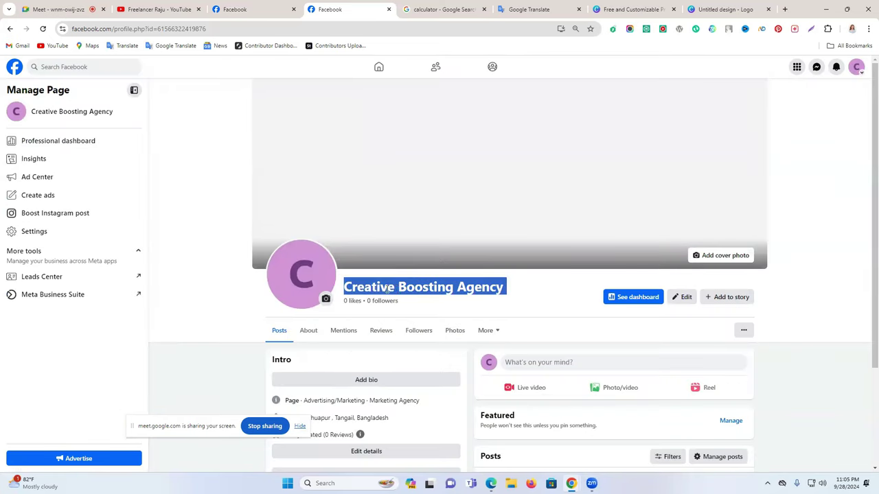
click(388, 290)
drag(345, 286, 392, 300)
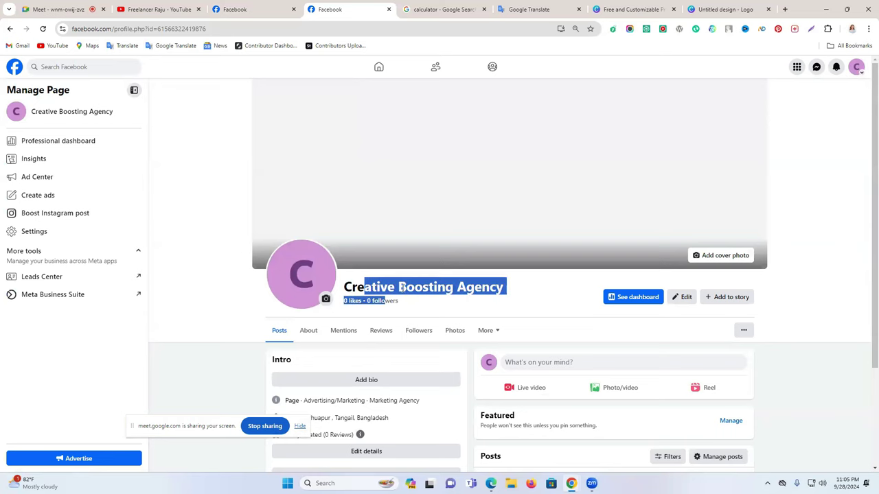
double_click(426, 287)
click(366, 288)
double_click(366, 288)
key(ctrl+c)
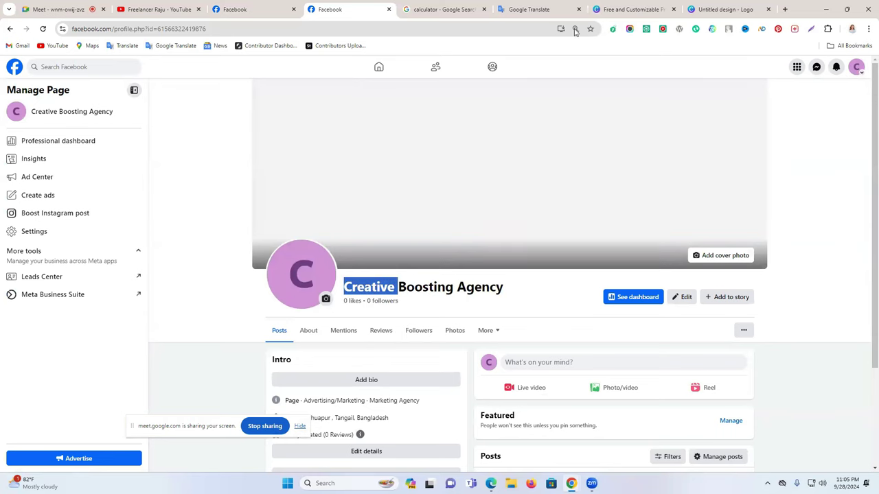
click(726, 9)
Replace the ROCKET headline with CREATIVE and move it up, centred under the rocket
click(460, 316)
double_click(458, 314)
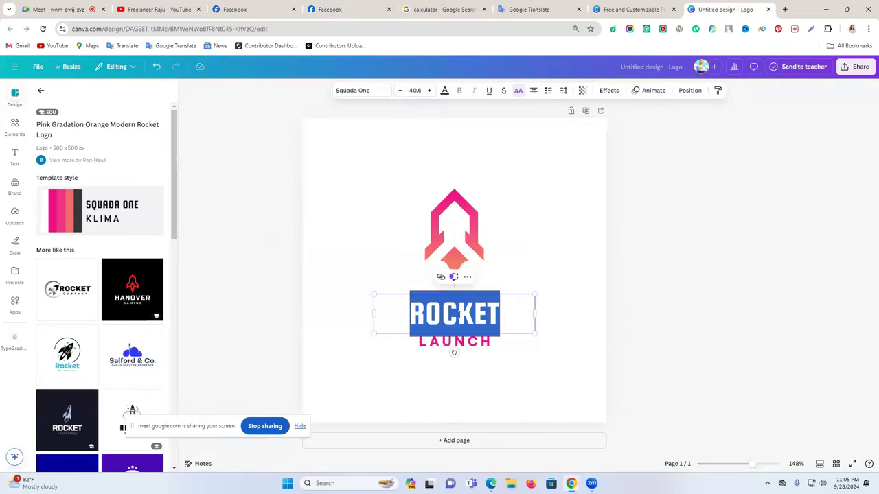
key(ctrl+v)
key(BackSpace)
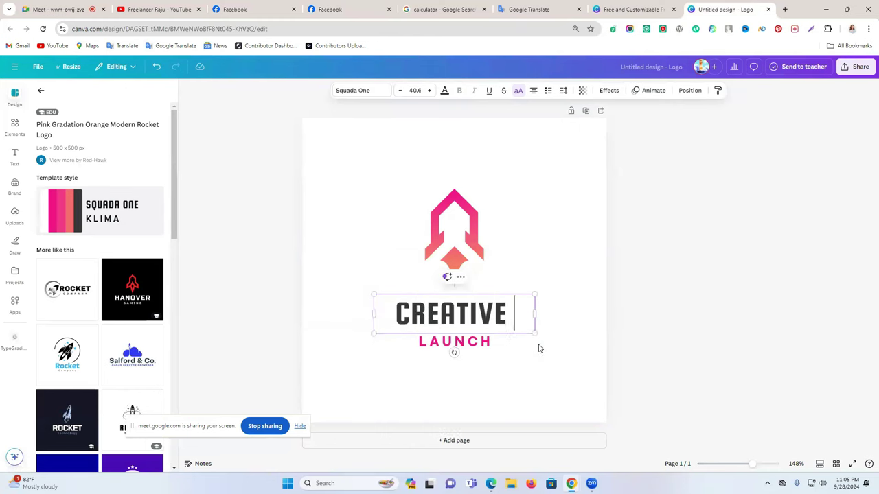
click(626, 337)
drag(472, 322, 471, 310)
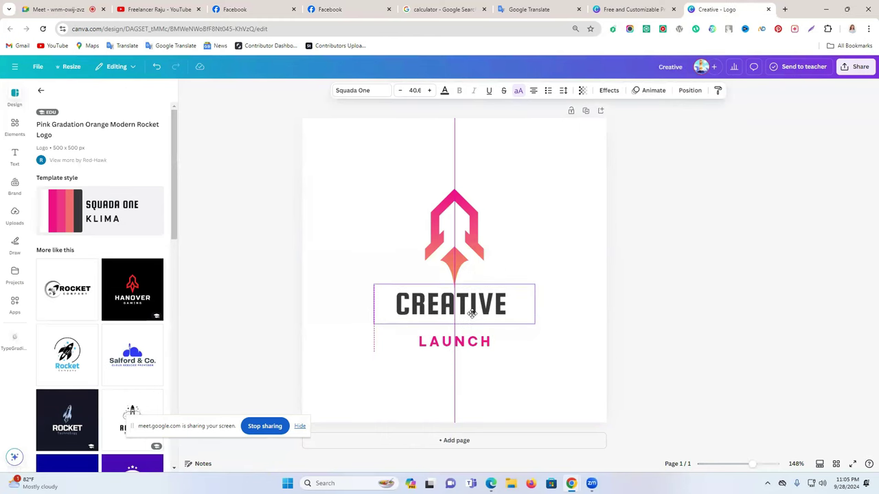
click(635, 321)
Copy 'Boosting Agency' from the Facebook Page name for the tagline
click(630, 9)
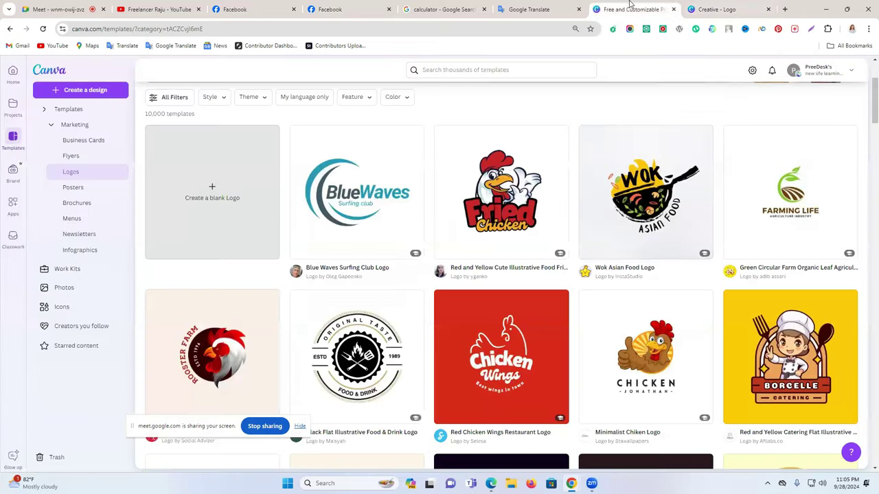
click(328, 7)
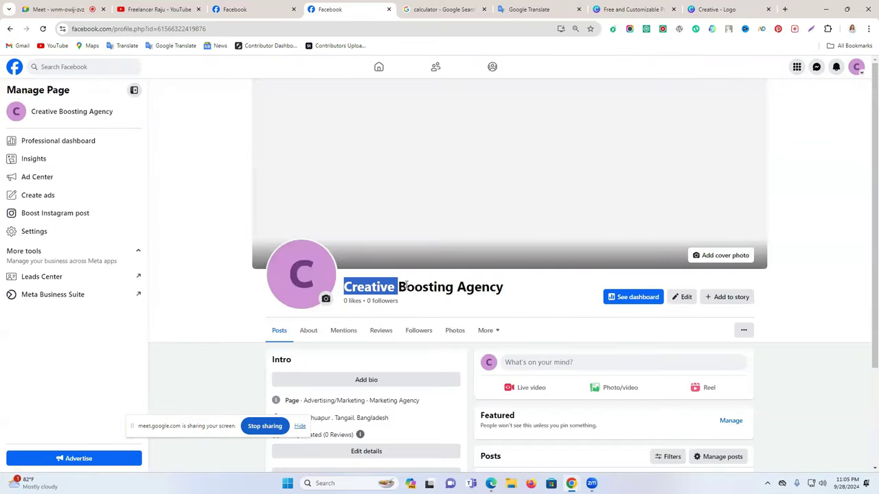
click(399, 285)
mouse_move(400, 286)
mouse_down()
mouse_move(506, 289)
mouse_move(400, 288)
mouse_up()
click(506, 289)
click(707, 6)
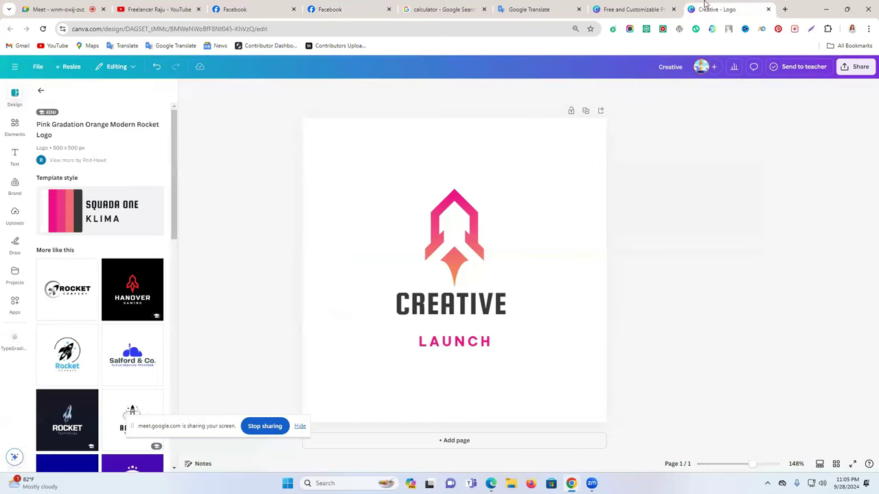
Replace LAUNCH with BOOSTING AGENCY, widen it to one line, and centre it under CREATIVE
double_click(460, 348)
text(BOOSTING AGENCY)
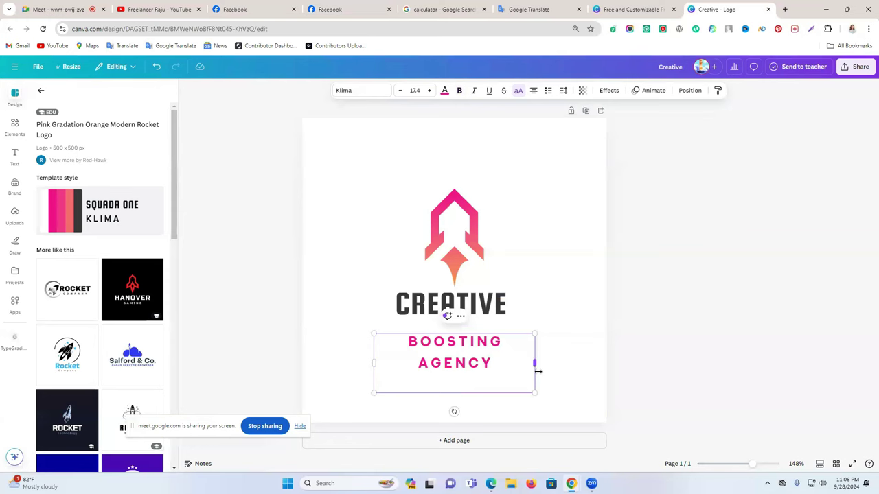
drag(538, 353, 570, 343)
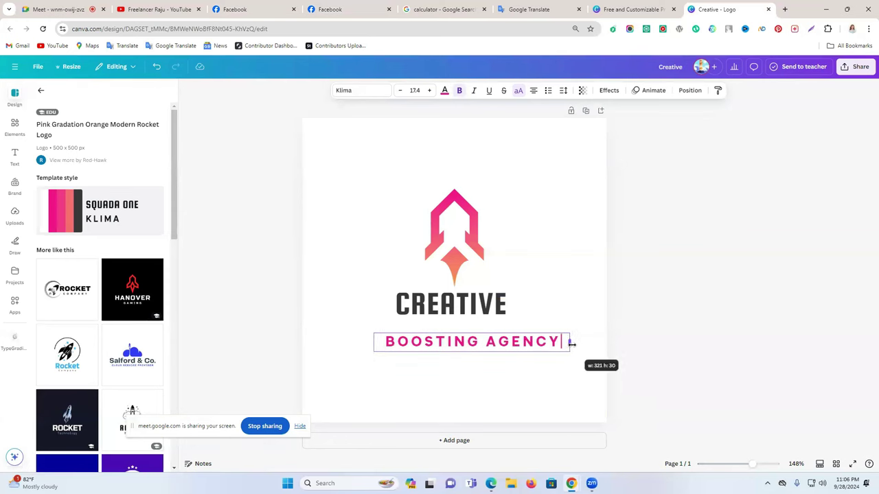
click(497, 365)
drag(497, 348, 474, 331)
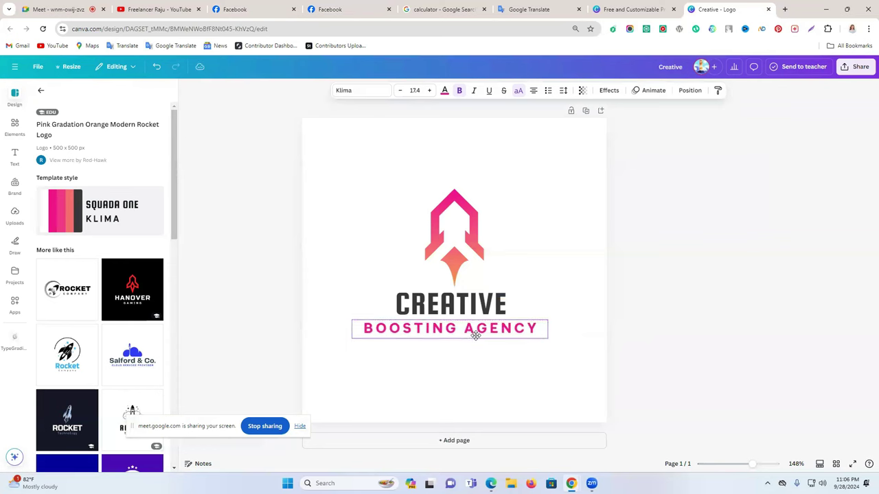
Enlarge the CREATIVE headline to 47.6 and the rocket, keeping both text lines centred
click(494, 303)
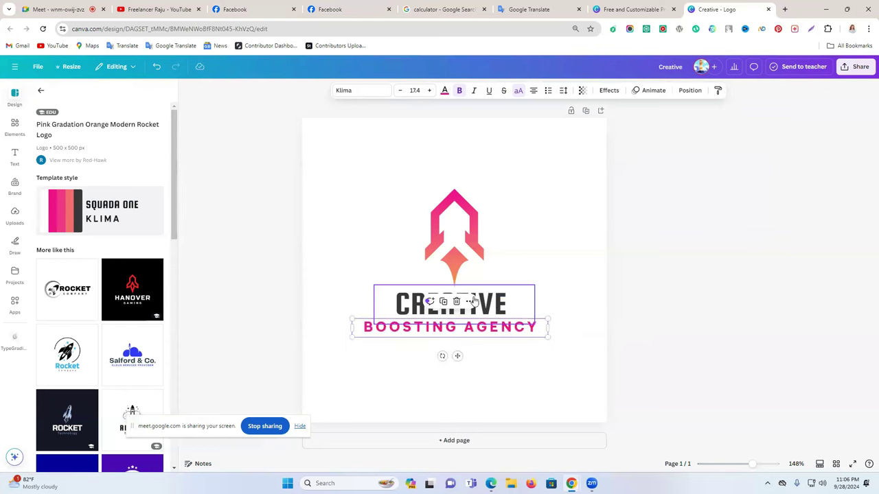
click(429, 90)
click(429, 90)
click(429, 90)
click(429, 90)
click(429, 90)
click(429, 89)
click(429, 90)
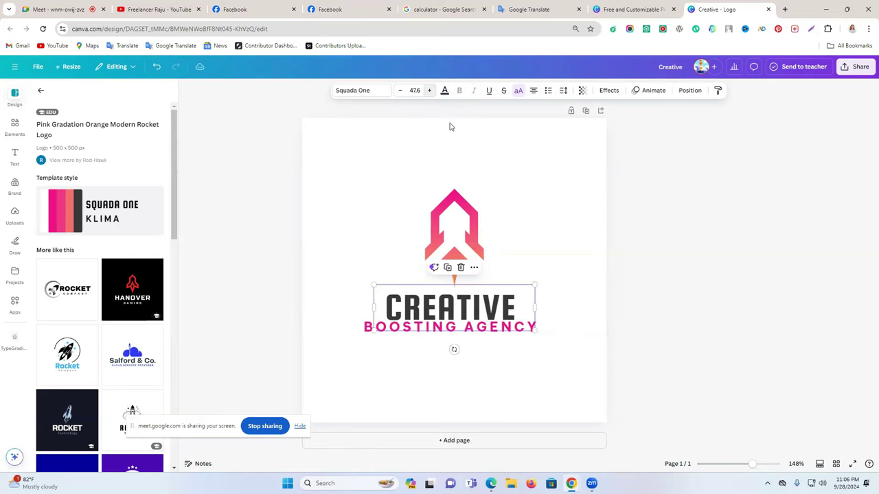
click(574, 245)
click(479, 213)
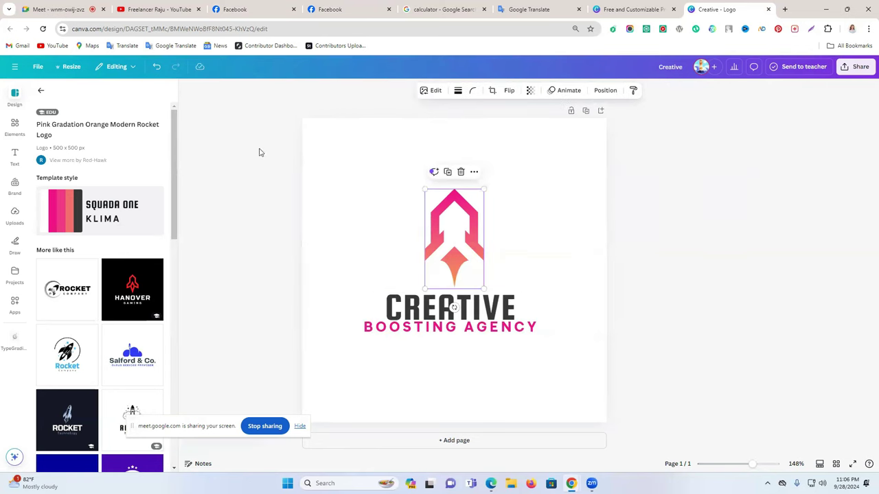
drag(484, 188, 494, 174)
drag(493, 307, 491, 304)
drag(513, 338, 483, 325)
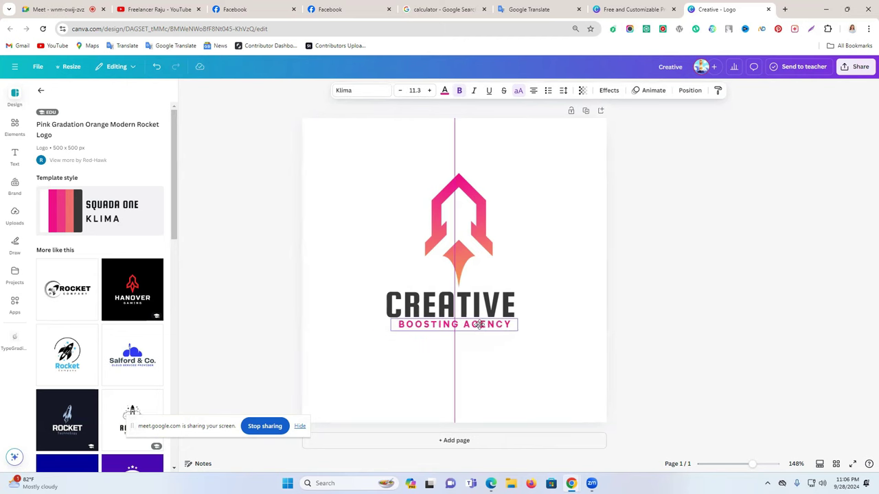
Position the BOOSTING AGENCY tagline just beneath CREATIVE along the centre guide
click(642, 320)
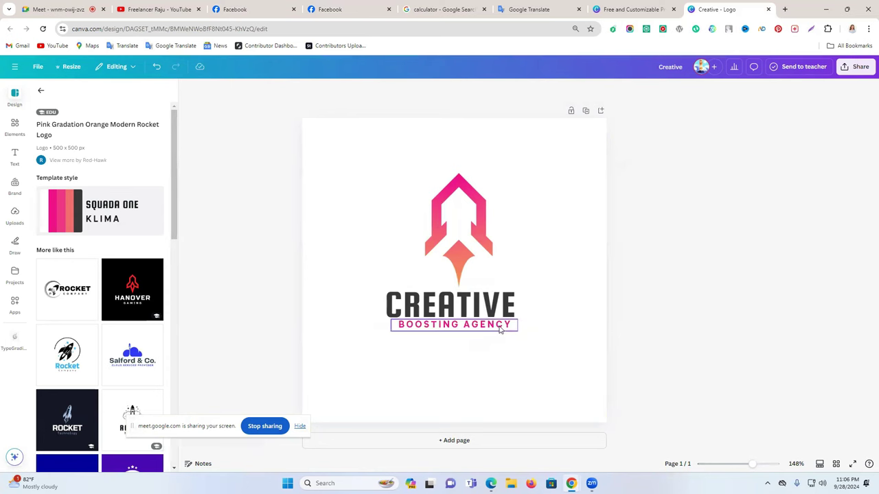
click(500, 331)
click(644, 338)
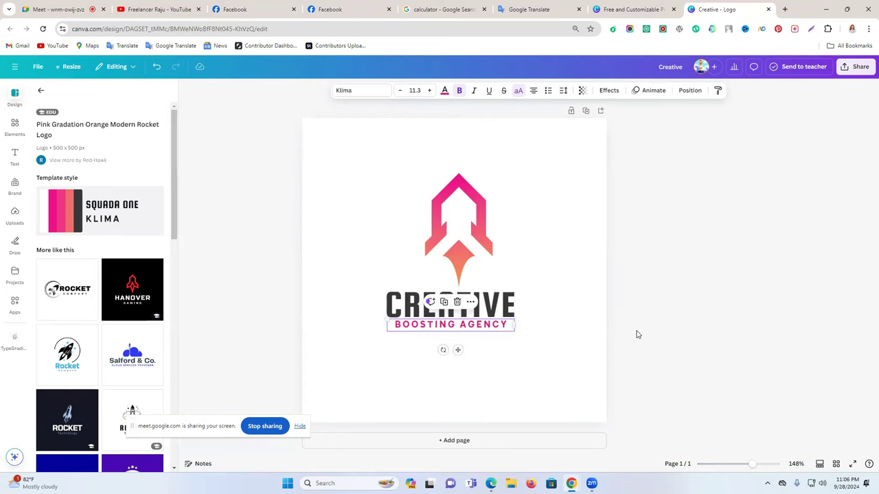
click(653, 330)
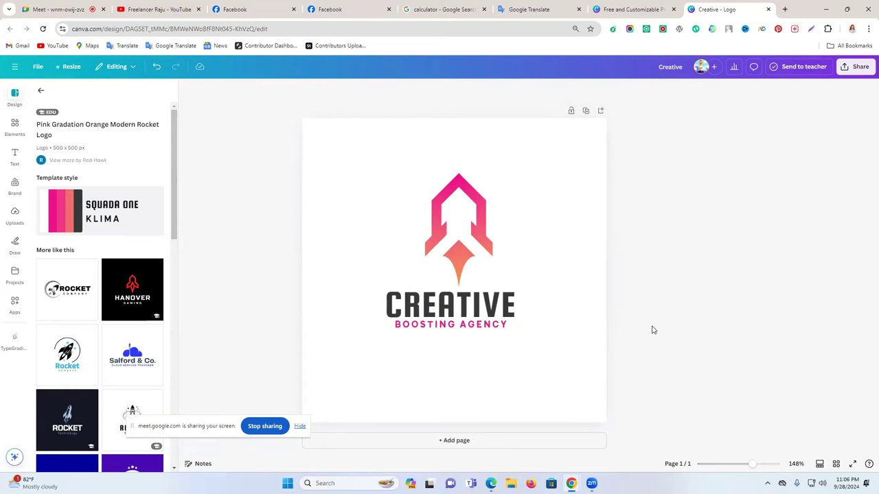
click(480, 331)
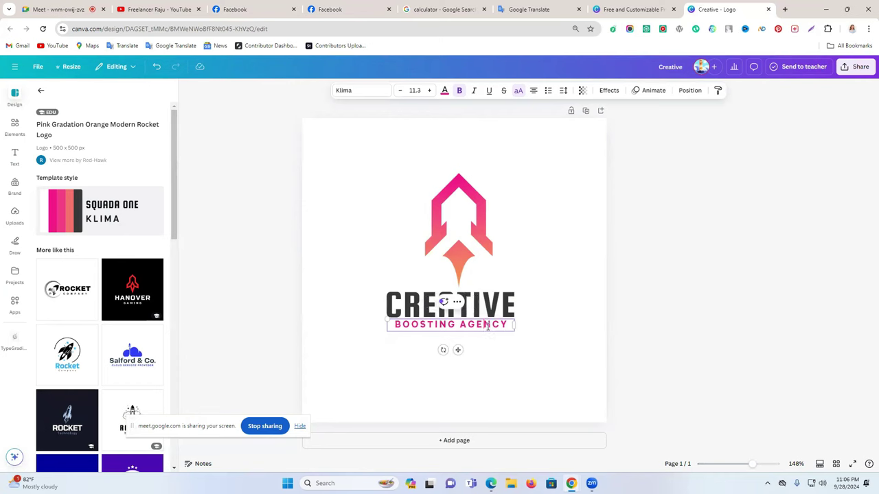
drag(451, 324, 431, 322)
click(659, 323)
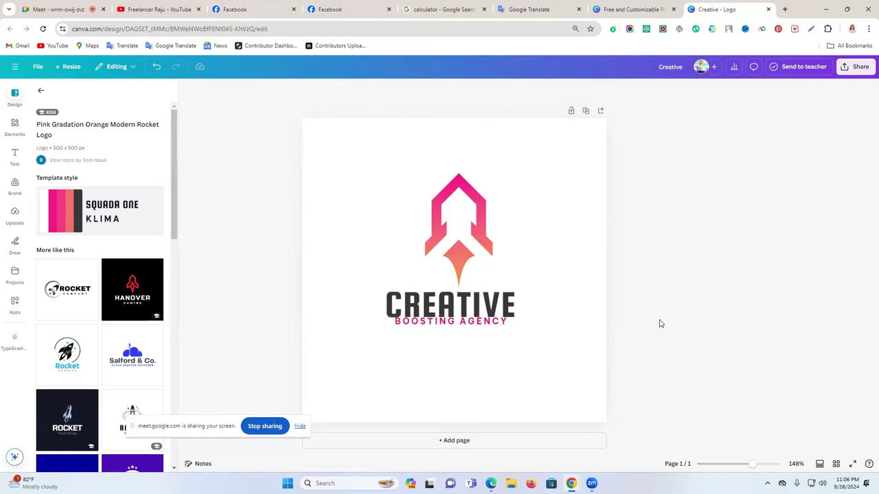
drag(484, 337, 486, 339)
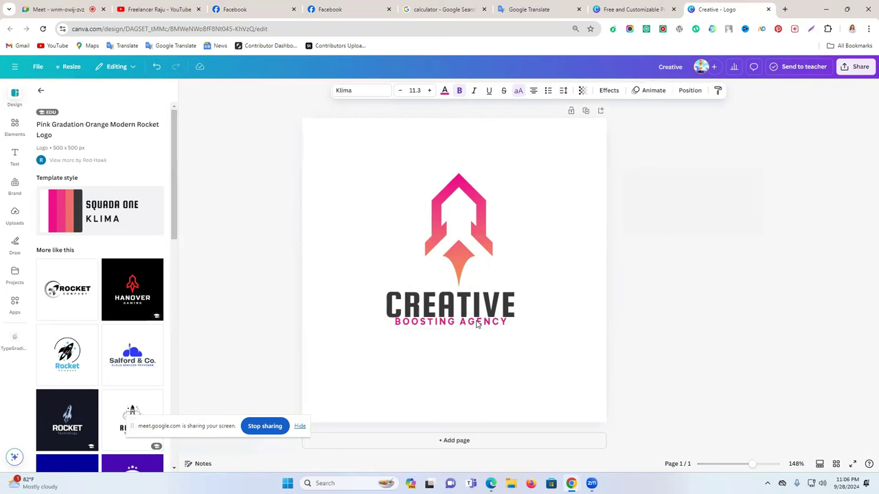
click(644, 315)
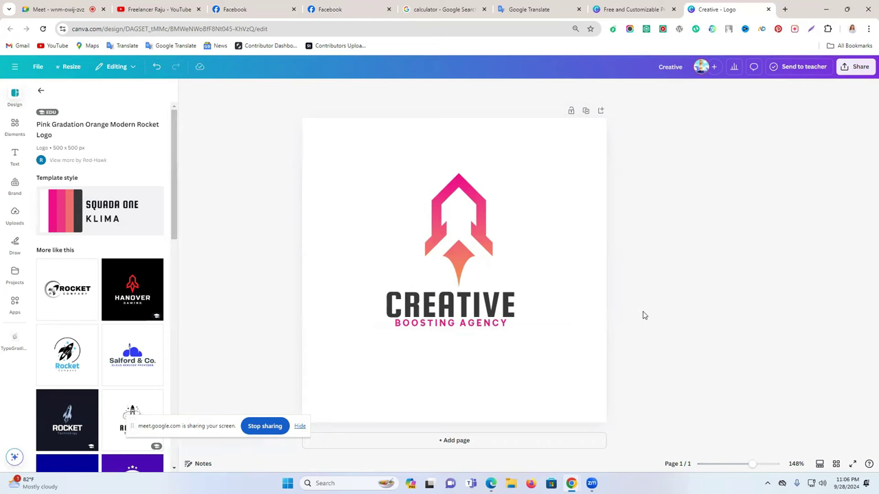
click(423, 325)
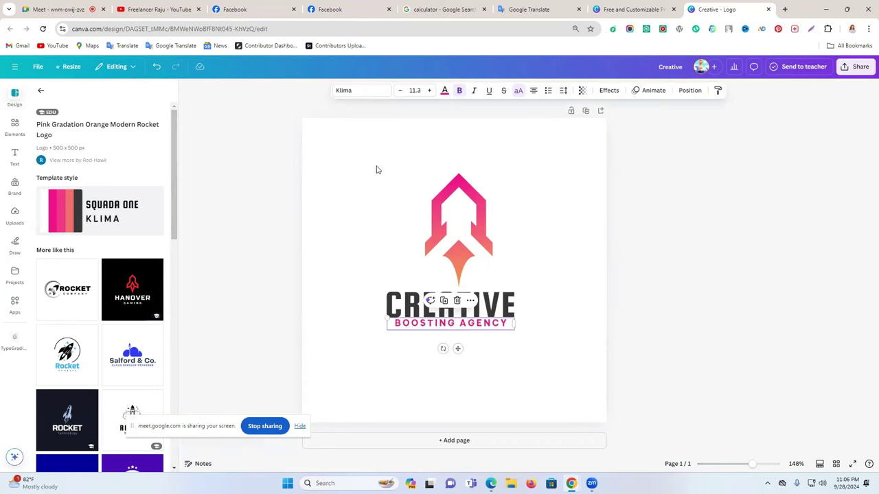
Make the tagline dark grey and the CREATIVE heading pink
click(444, 92)
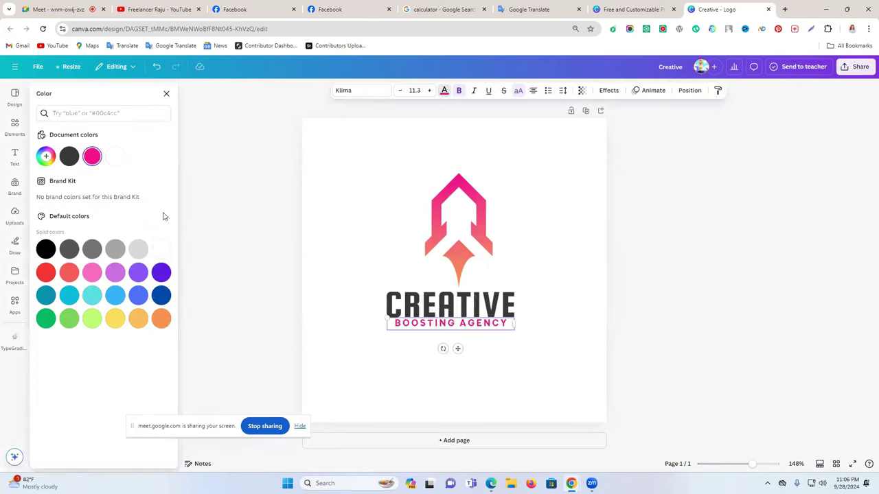
click(69, 157)
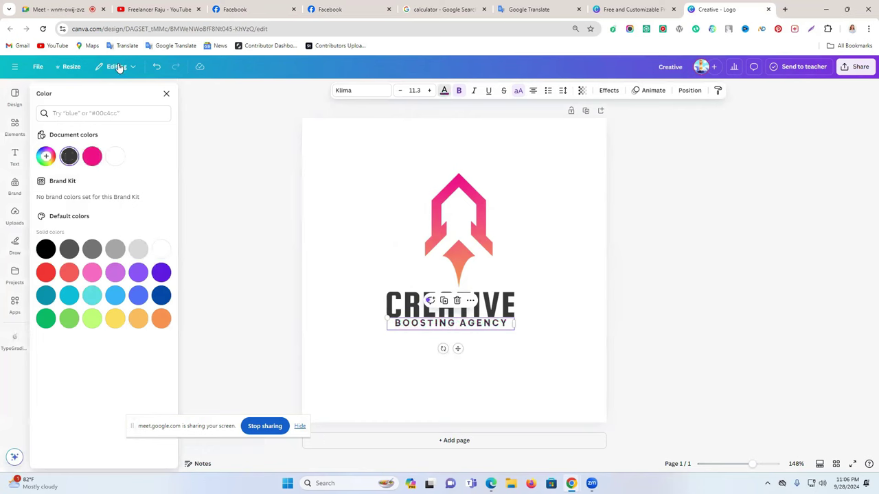
click(156, 68)
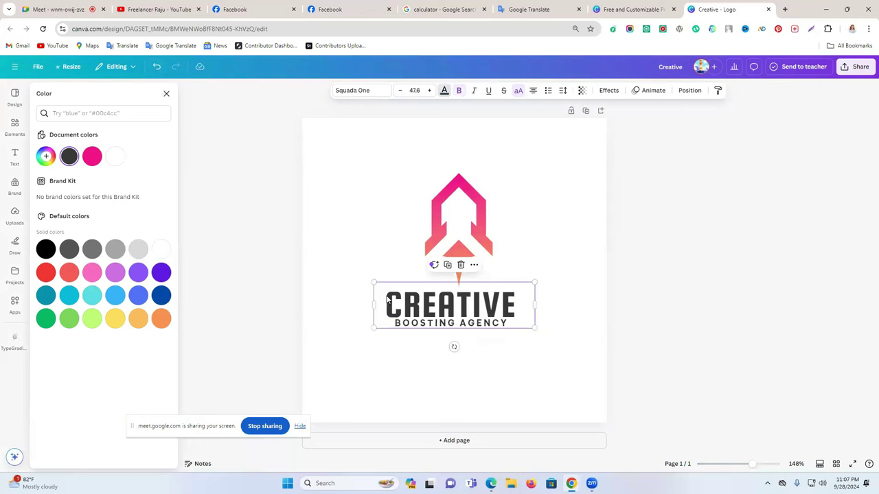
click(93, 158)
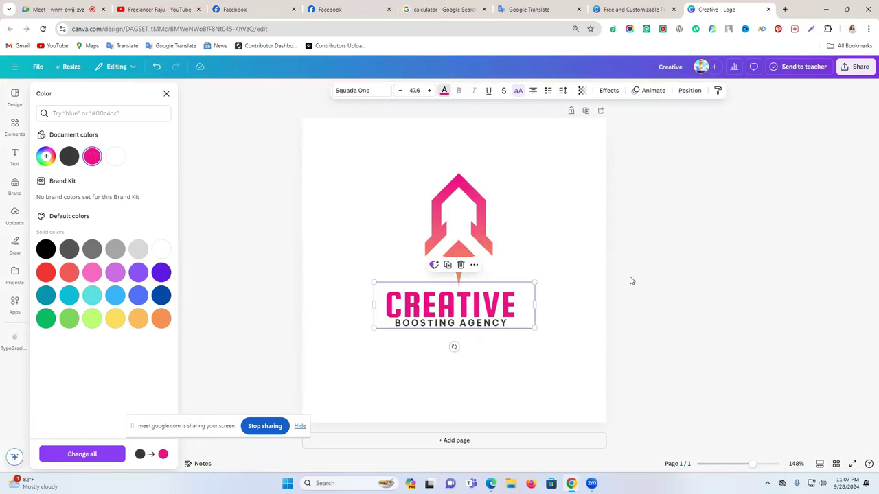
click(631, 281)
click(566, 312)
Recolour BOOSTING AGENCY with the rocket's coral shade using the eyedropper
click(467, 242)
click(484, 325)
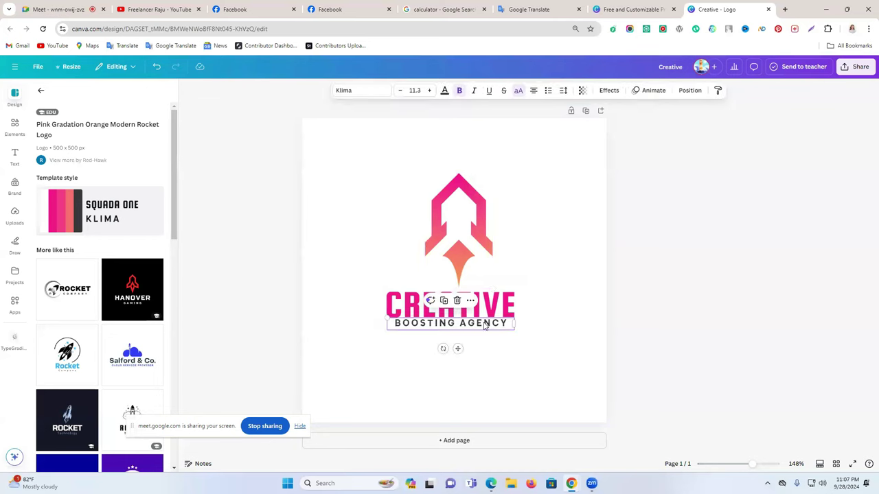
click(444, 90)
click(46, 156)
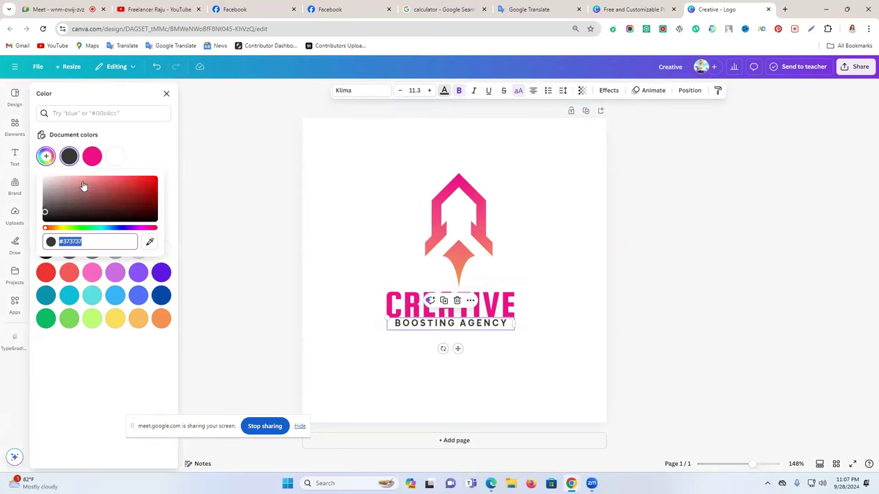
click(150, 241)
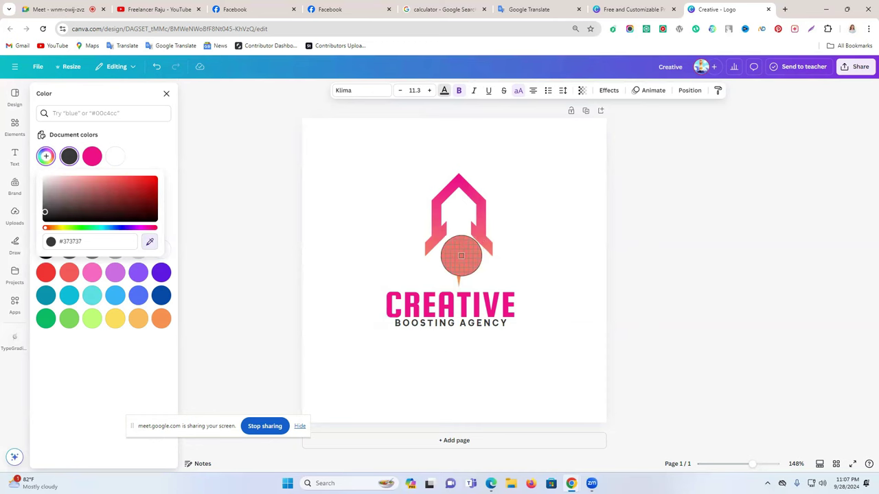
click(462, 259)
click(605, 284)
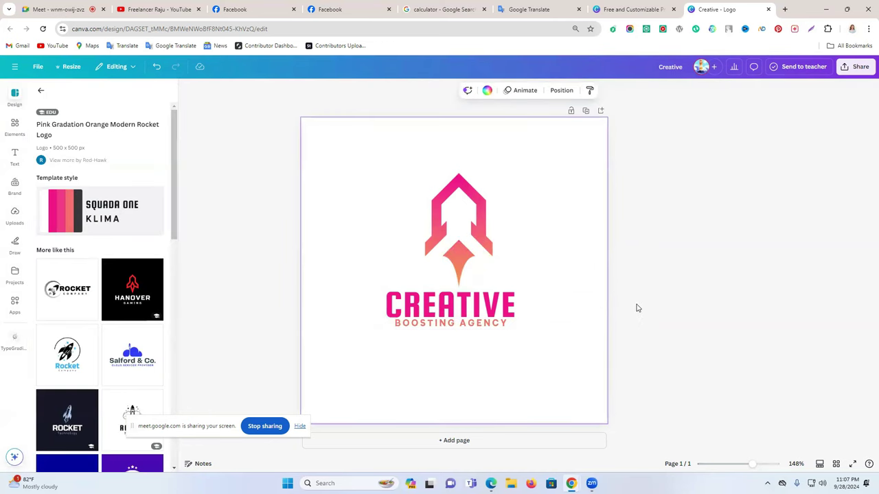
Give the page background a radial gradient with a pinkish-white second colour
click(486, 329)
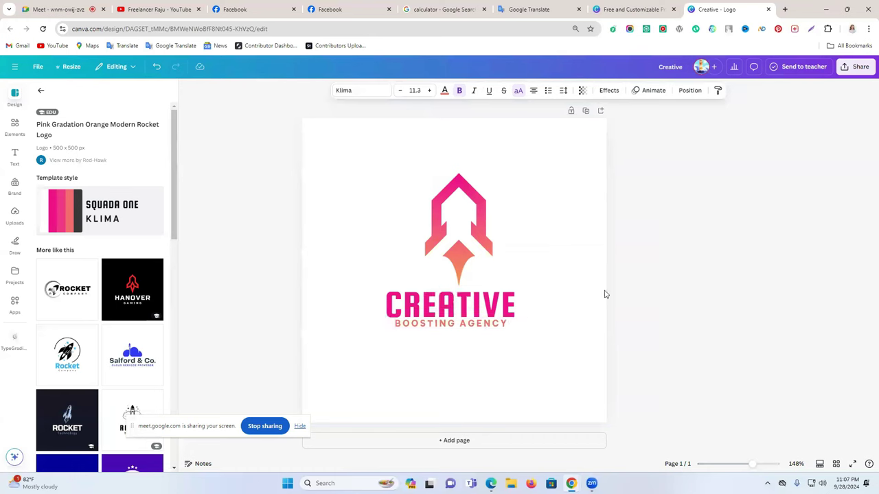
click(613, 244)
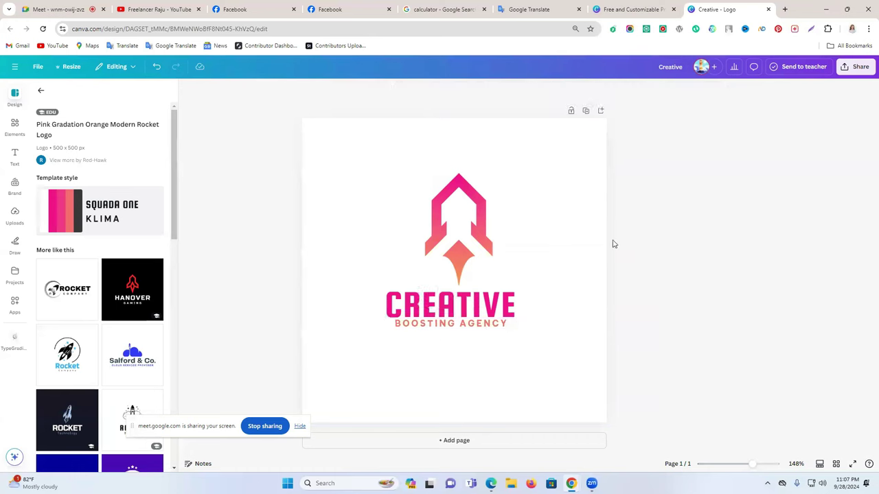
click(576, 159)
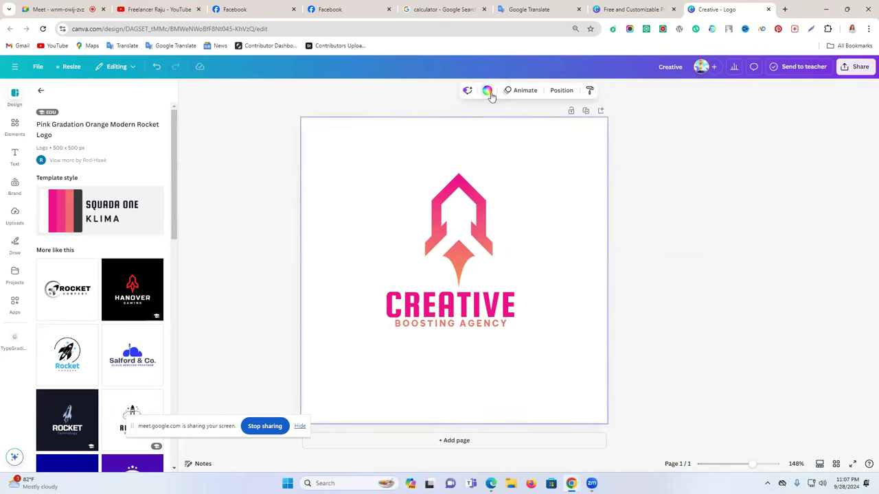
click(488, 91)
click(46, 156)
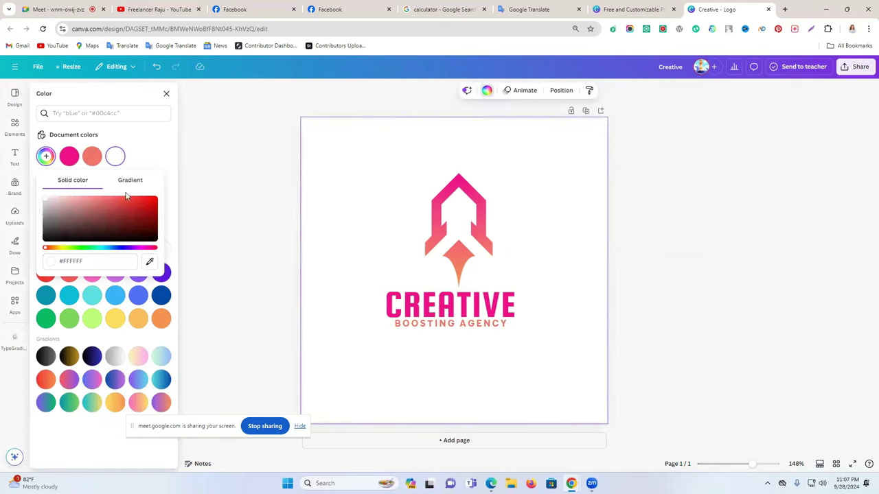
click(130, 180)
click(123, 254)
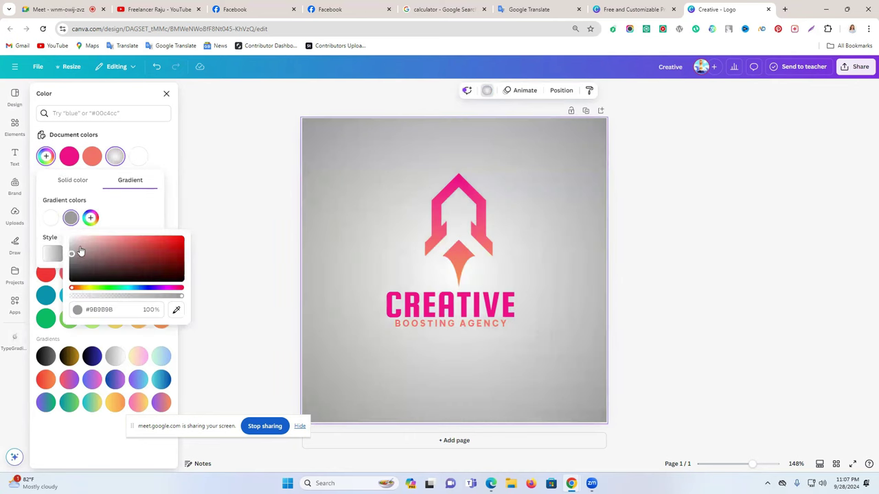
drag(72, 254, 73, 237)
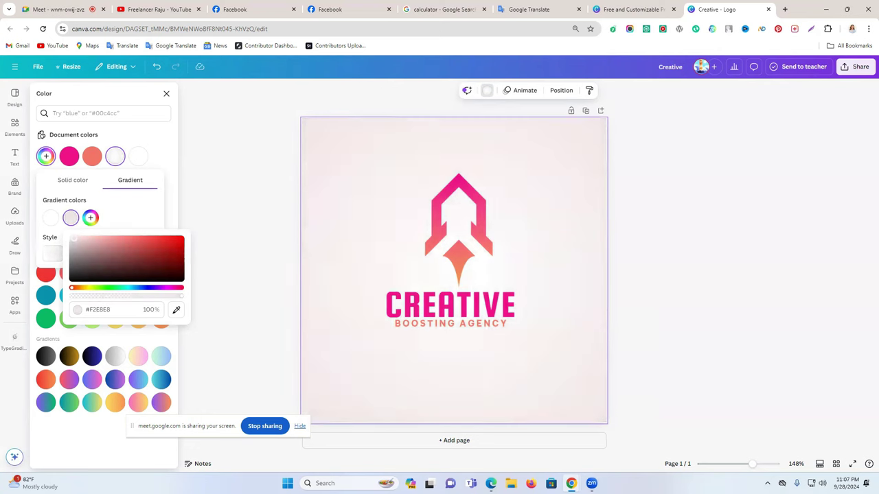
click(240, 234)
click(250, 227)
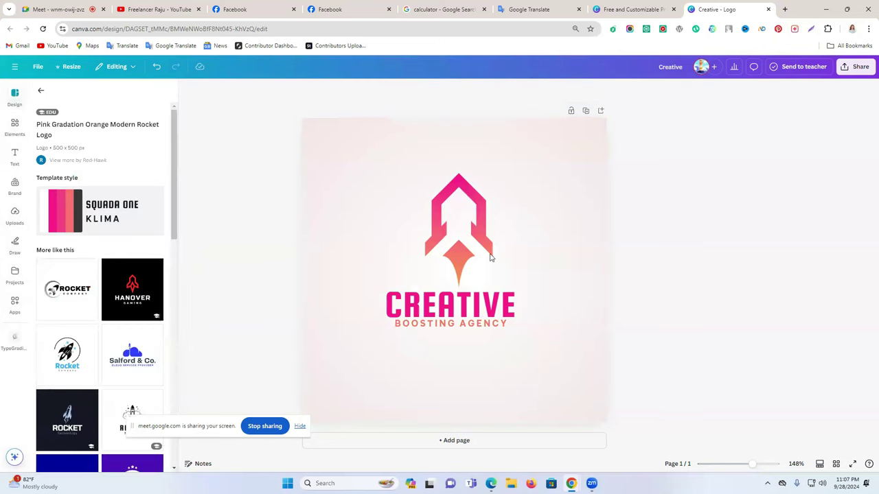
Lighten the gradient's second colour to a very pale pink (#FFFBFB)
click(566, 172)
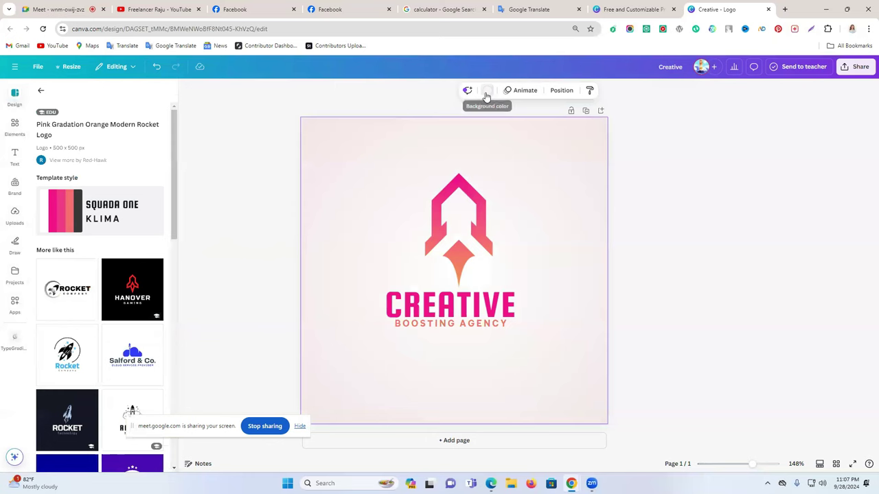
click(487, 90)
click(45, 156)
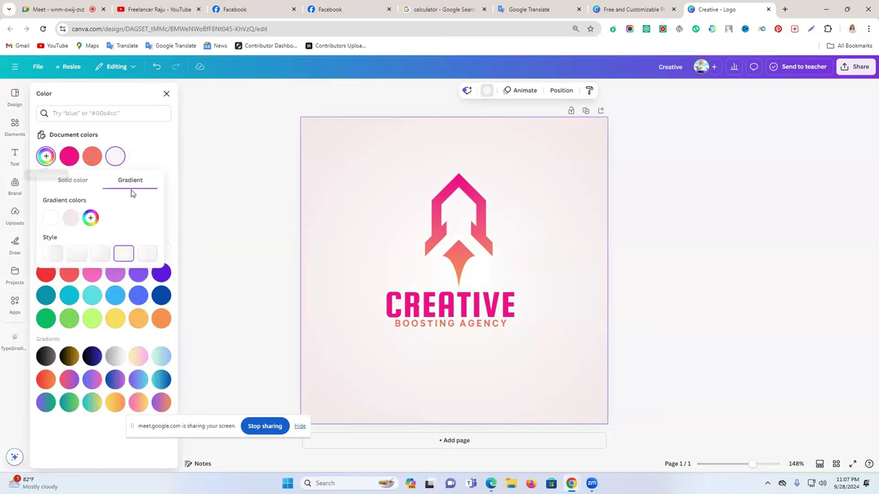
click(70, 225)
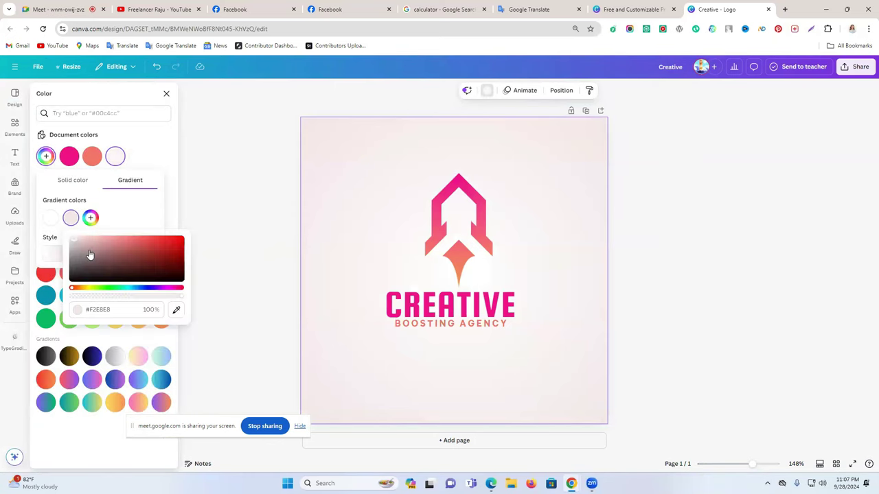
drag(72, 242, 72, 239)
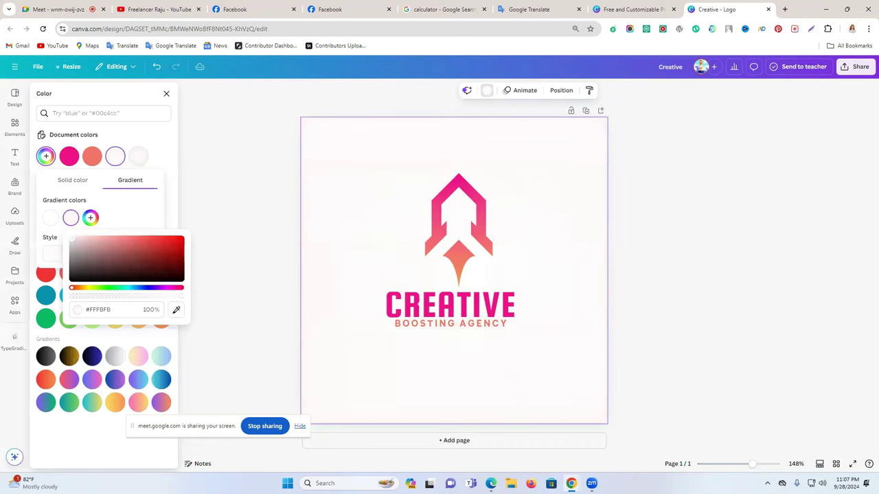
click(710, 255)
Download the logo design as a PNG file
click(857, 75)
click(730, 234)
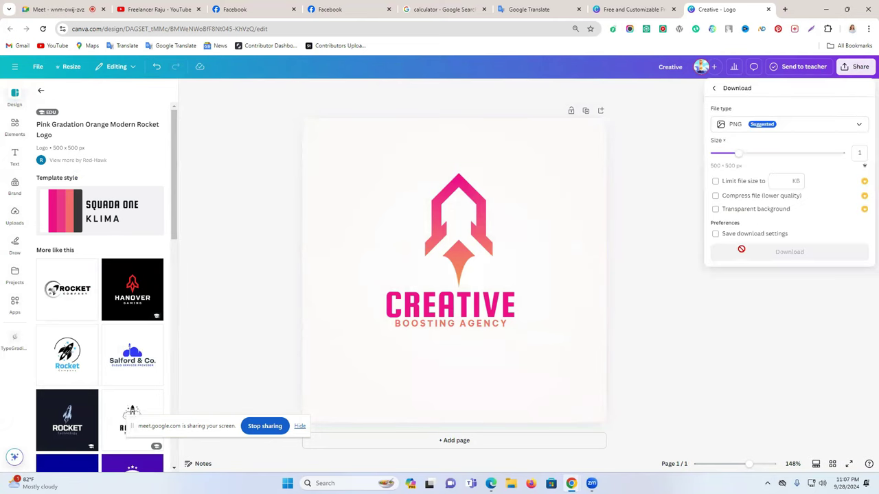
click(779, 254)
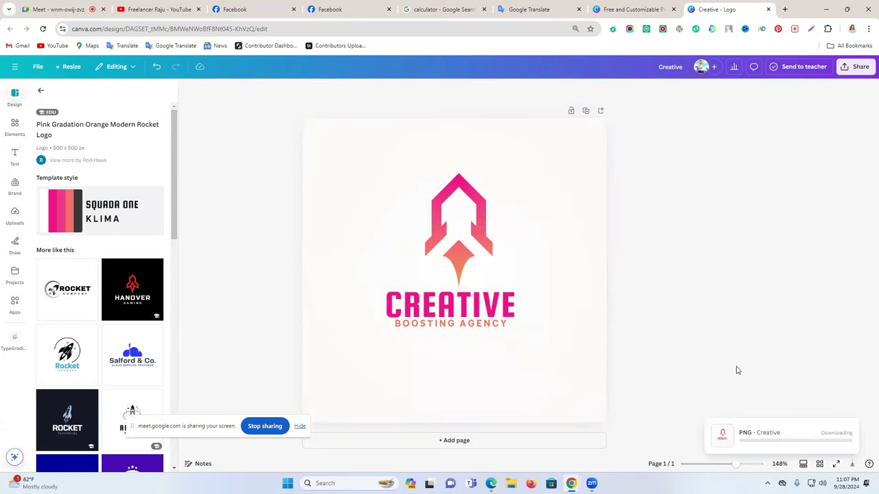
click(323, 9)
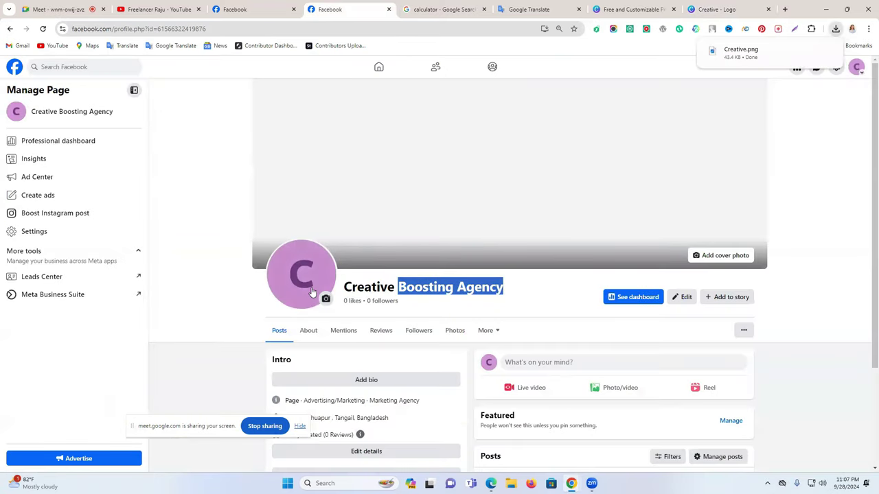
click(312, 294)
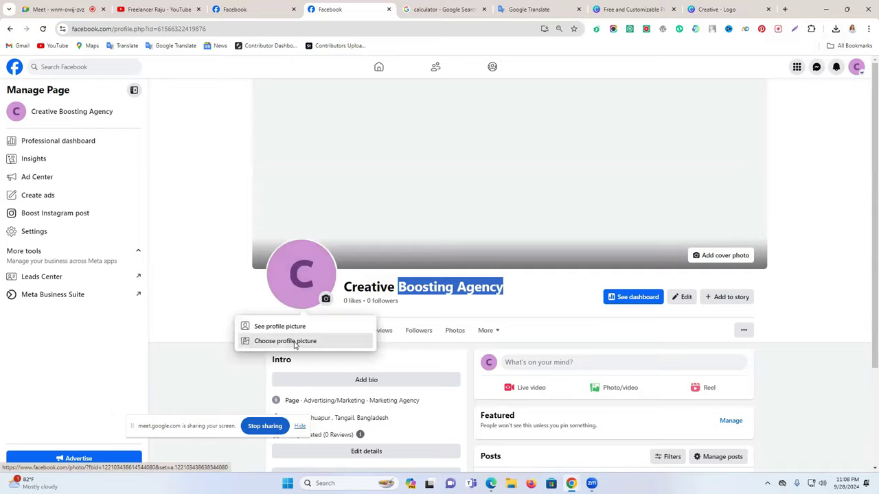
click(294, 341)
click(364, 175)
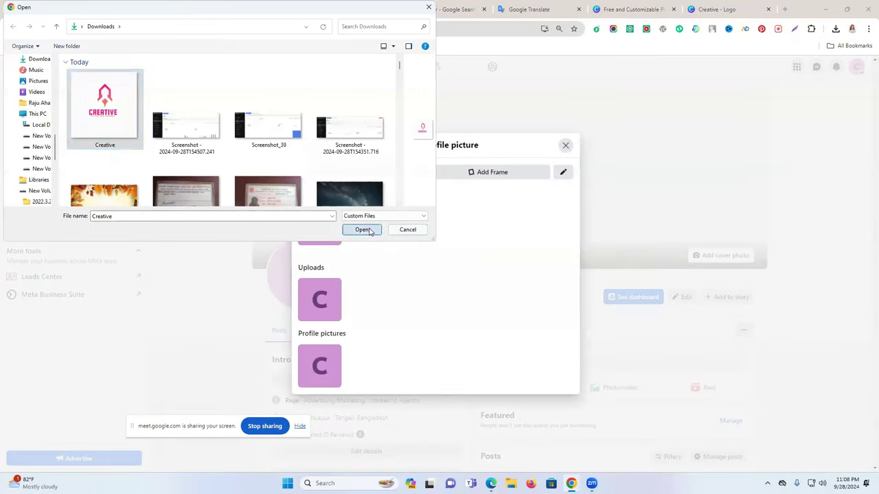
click(361, 229)
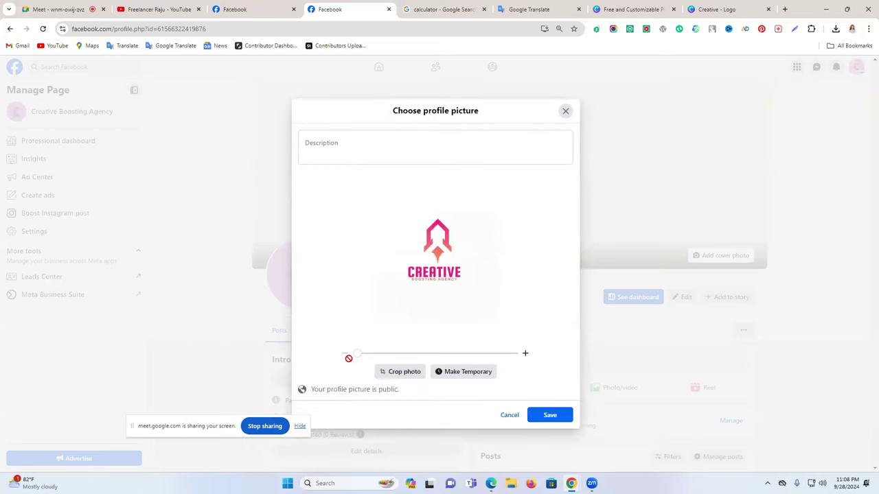
scroll(362, 355, up, 3)
scroll(363, 356, down, 2)
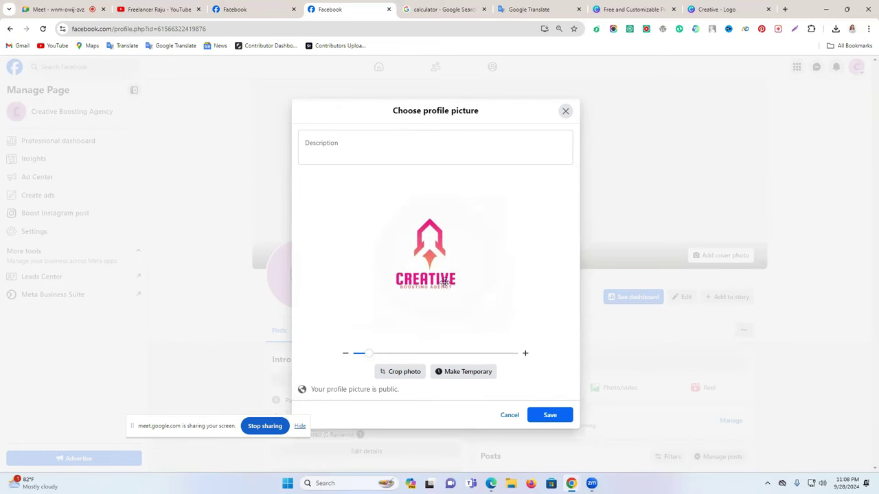
drag(457, 279, 456, 275)
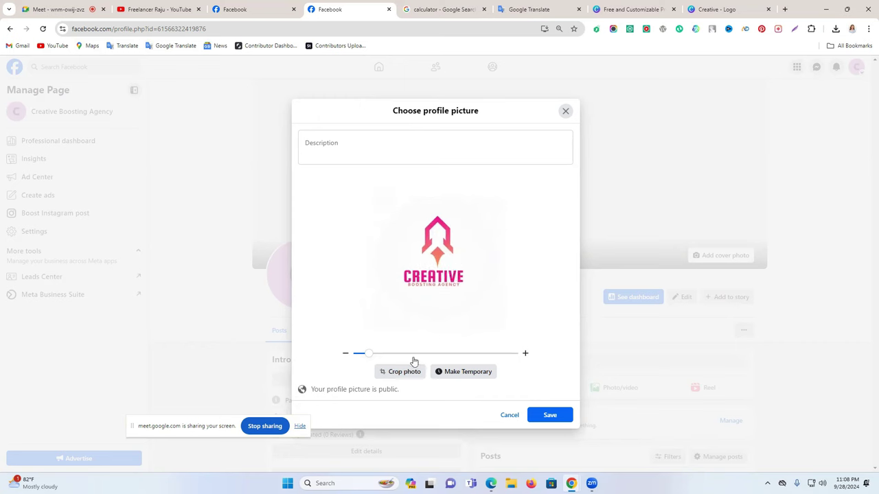
click(547, 415)
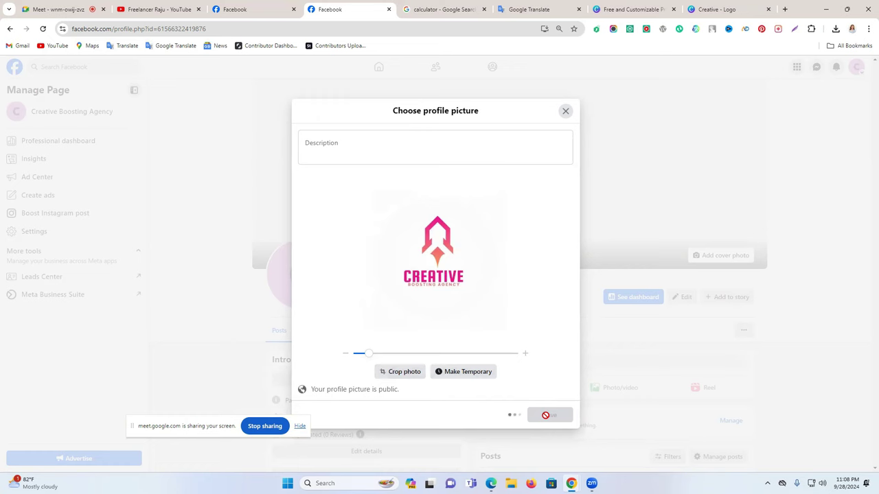
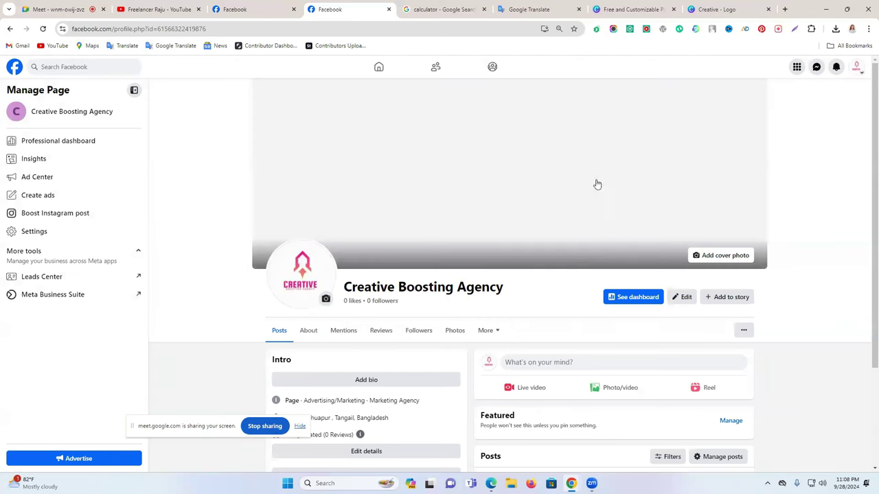
View the Boosting Service Facebook page's illustrated cover, then return to the Canva templates page
click(630, 9)
click(246, 8)
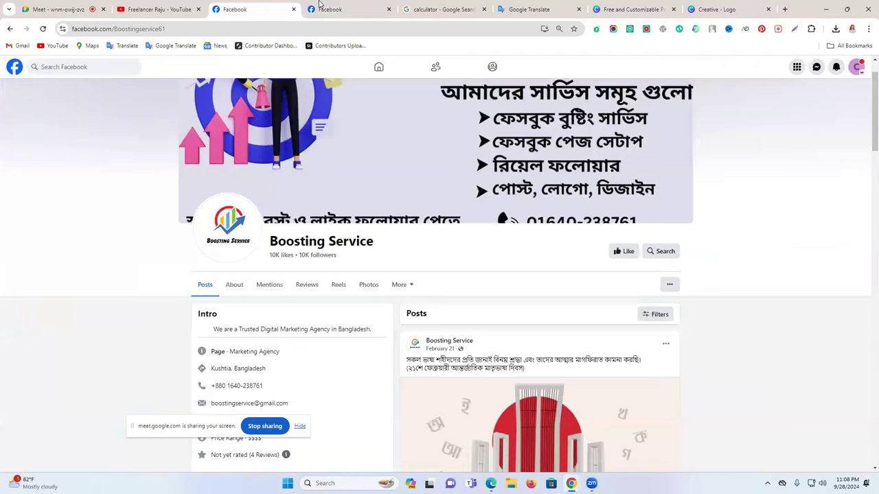
scroll(470, 152, up, 1)
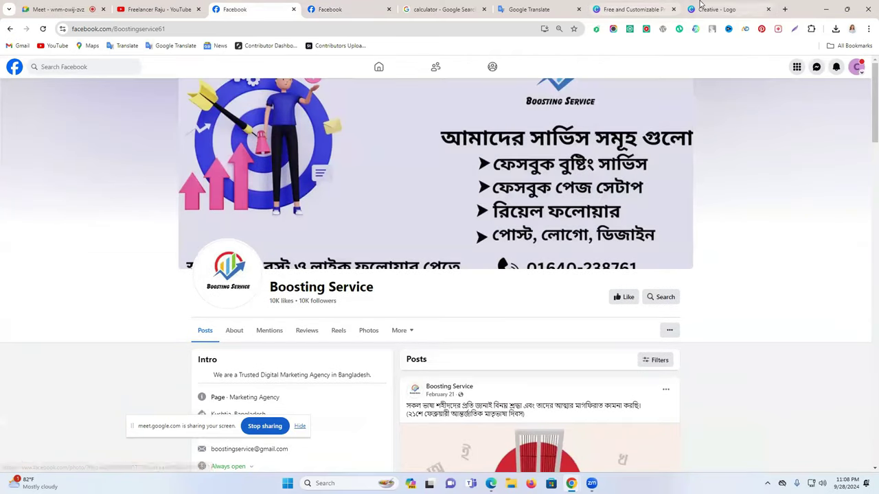
click(714, 9)
click(607, 7)
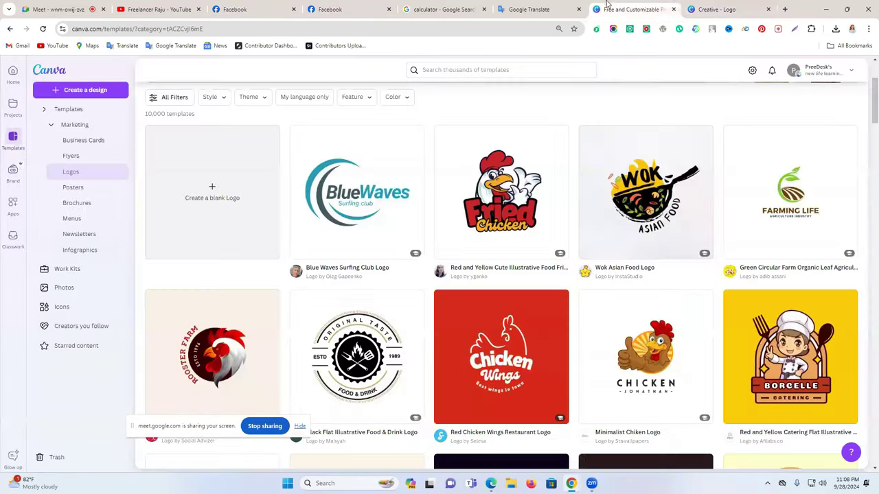
Search templates for 'facebook cover', pick the Facebook Cover size and create a blank cover
click(481, 68)
text(fac)
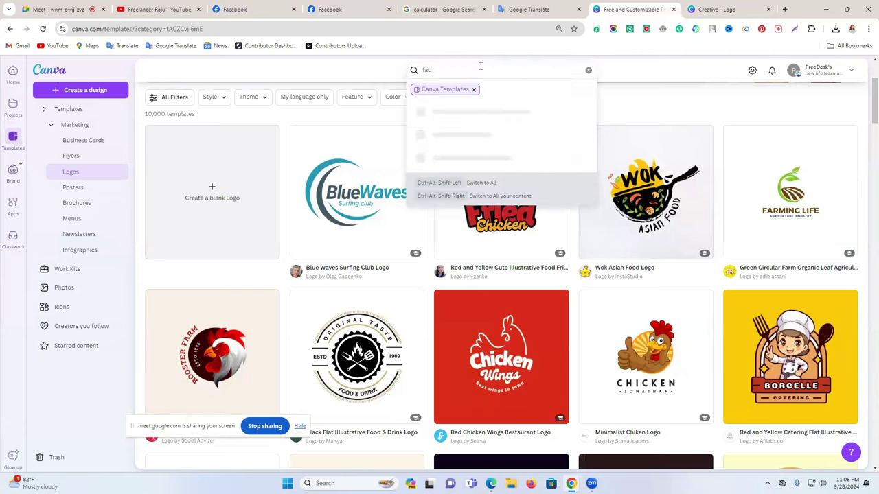
text(ebook cover)
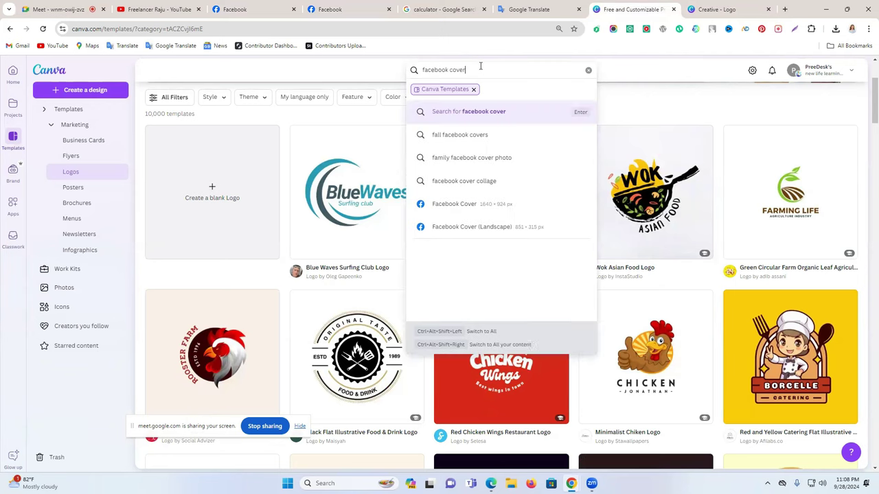
click(499, 204)
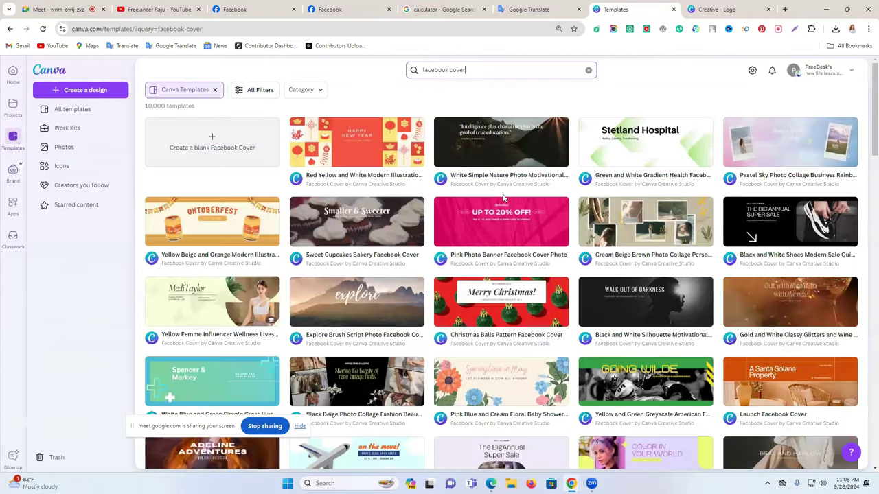
scroll(503, 197, down, 1)
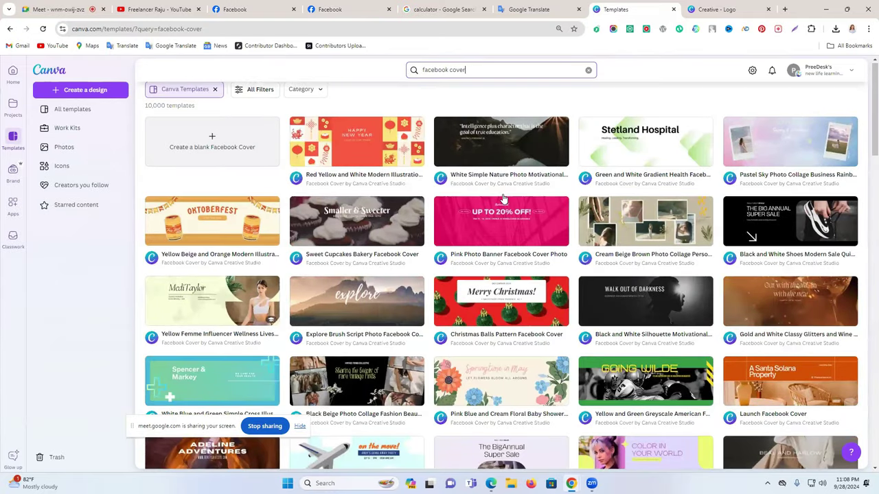
scroll(503, 197, down, 6)
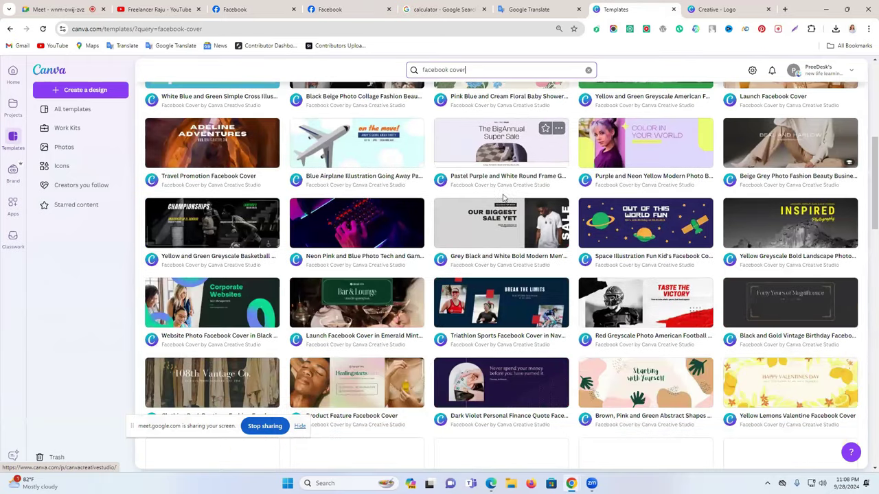
scroll(503, 198, up, 3)
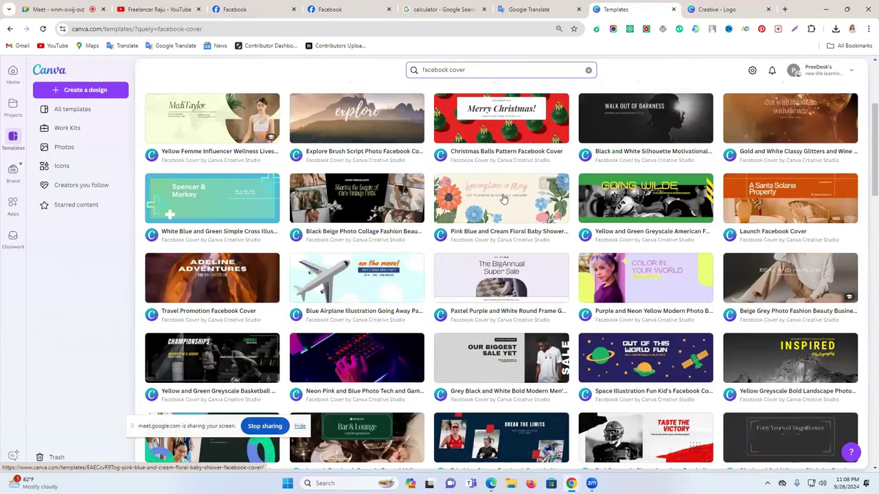
scroll(503, 199, up, 3)
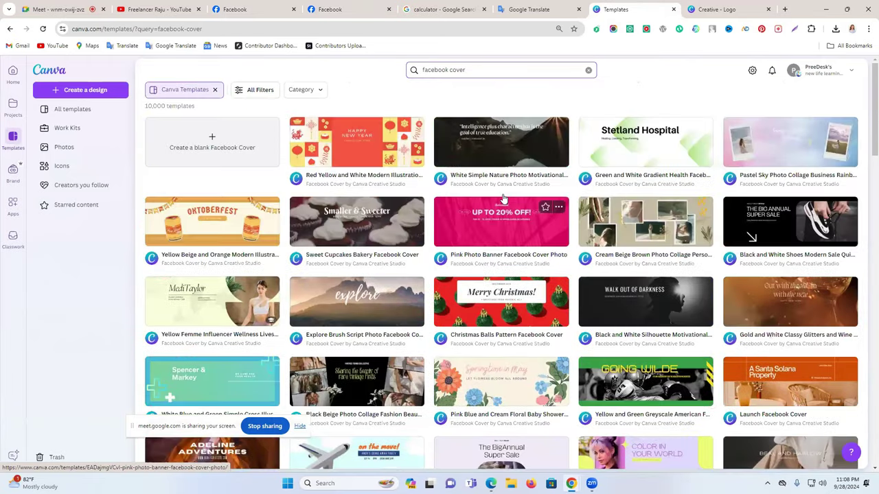
click(237, 157)
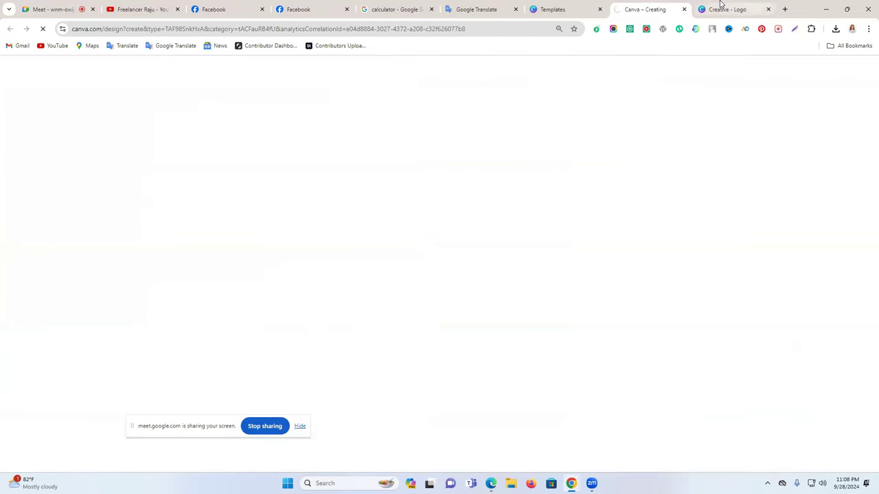
Close the template suggestions on the new Facebook Cover and zoom out to the whole page
click(758, 11)
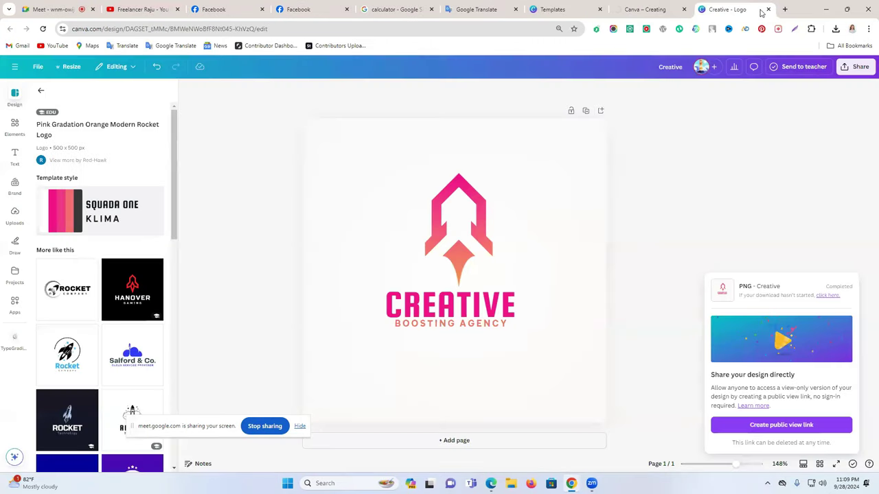
click(626, 3)
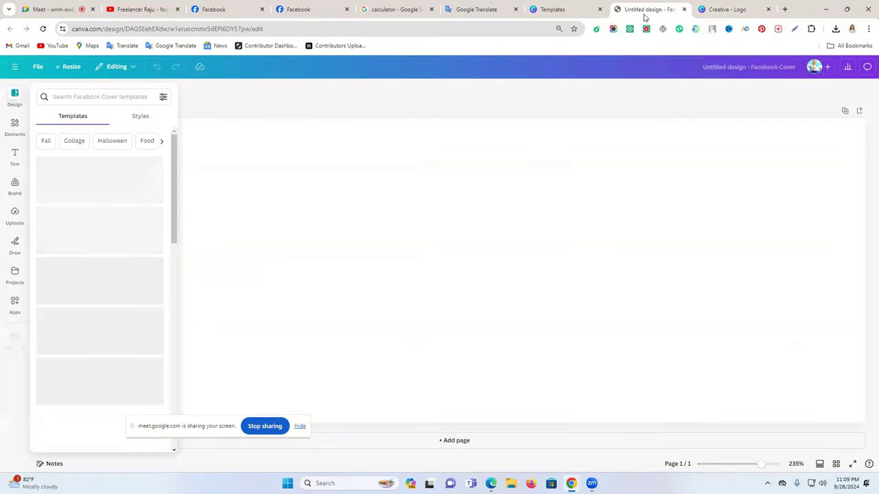
click(561, 220)
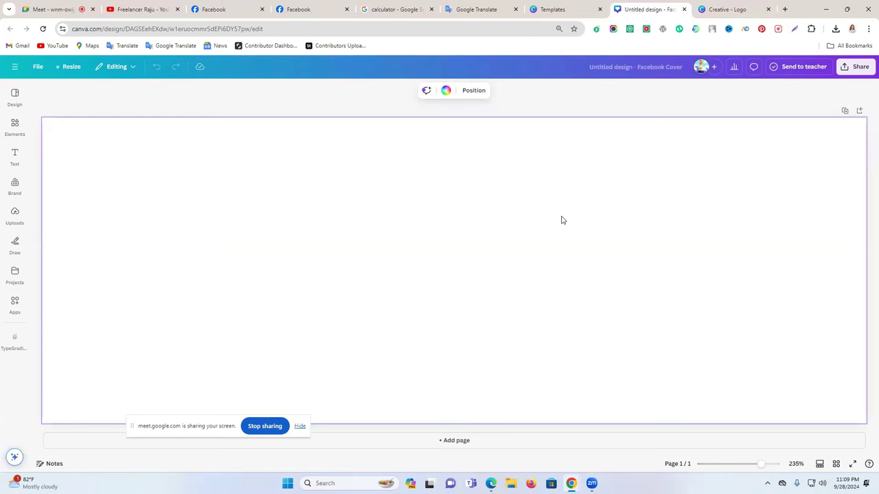
drag(760, 464, 753, 467)
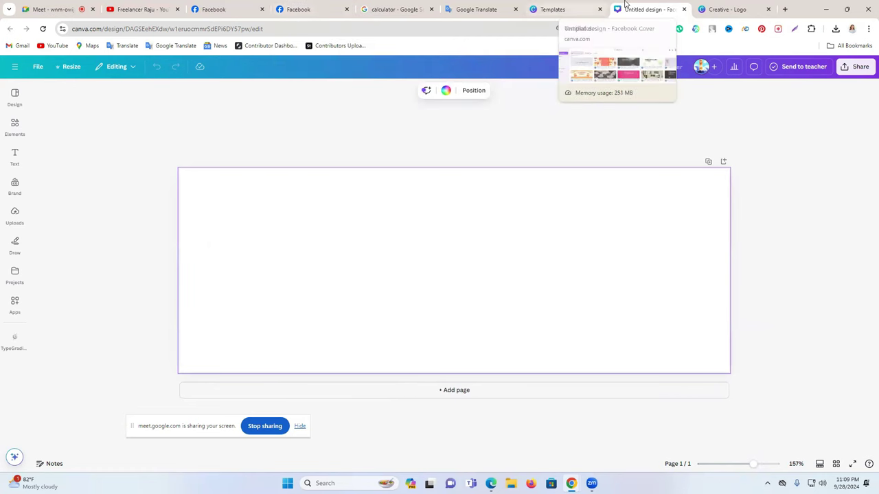
Group all parts of the Creative rocket logo and copy it for the cover
click(726, 8)
drag(311, 165, 581, 356)
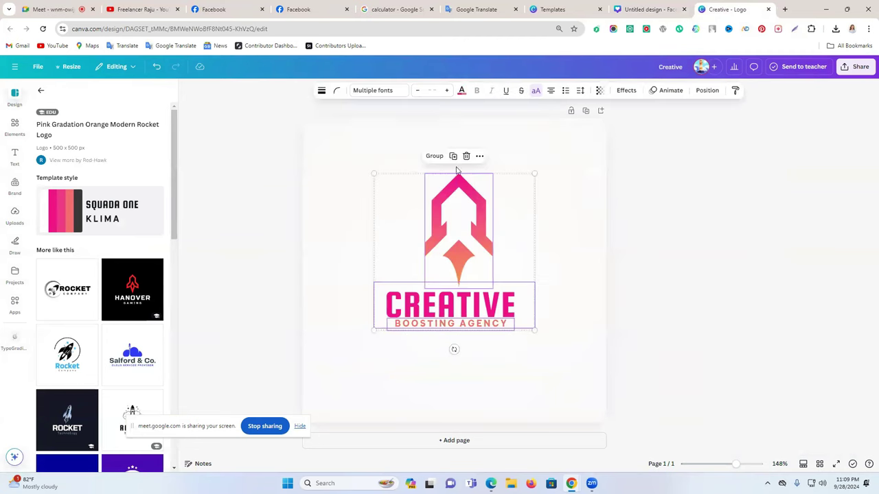
click(435, 156)
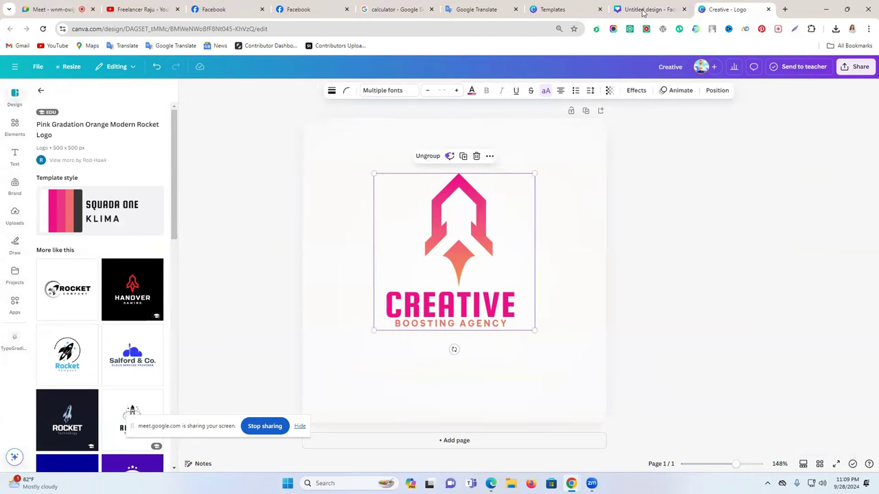
right_click(466, 232)
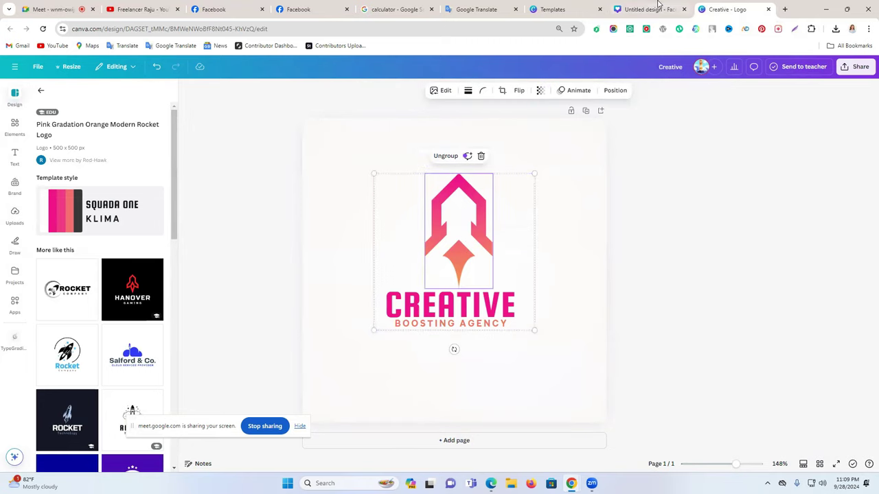
click(658, 5)
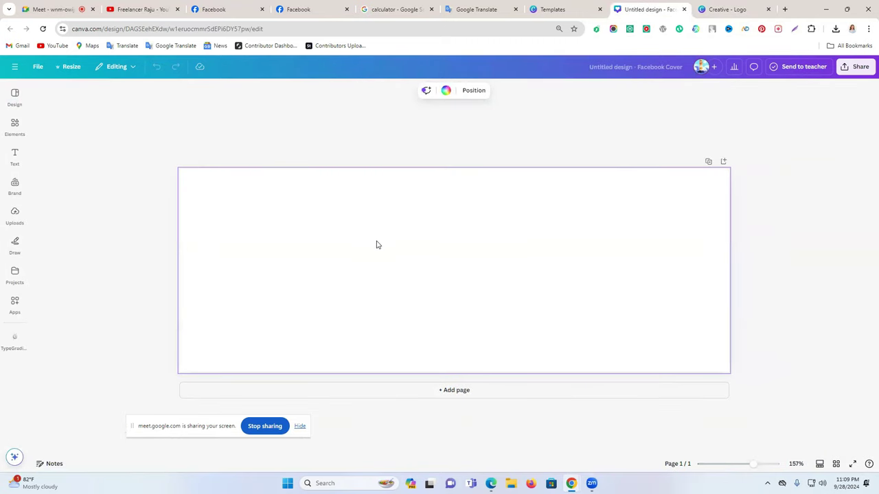
key(ctrl+v)
drag(315, 267, 320, 269)
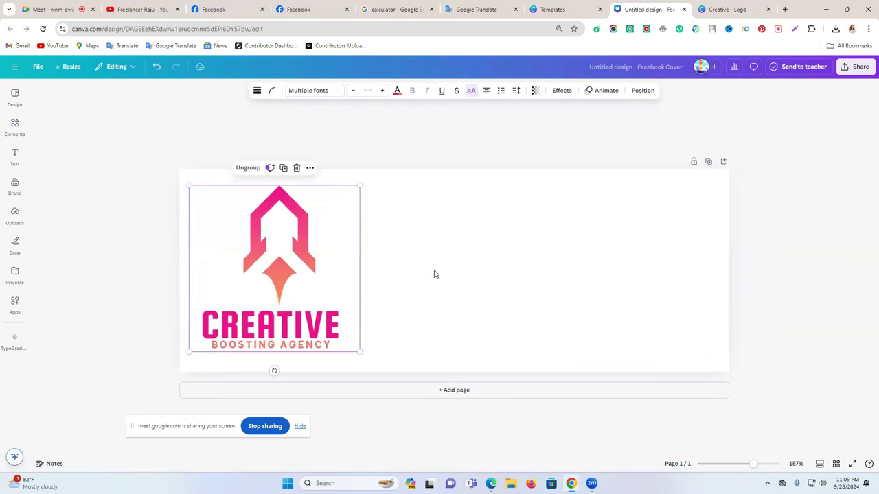
click(436, 272)
drag(331, 300, 330, 294)
click(330, 297)
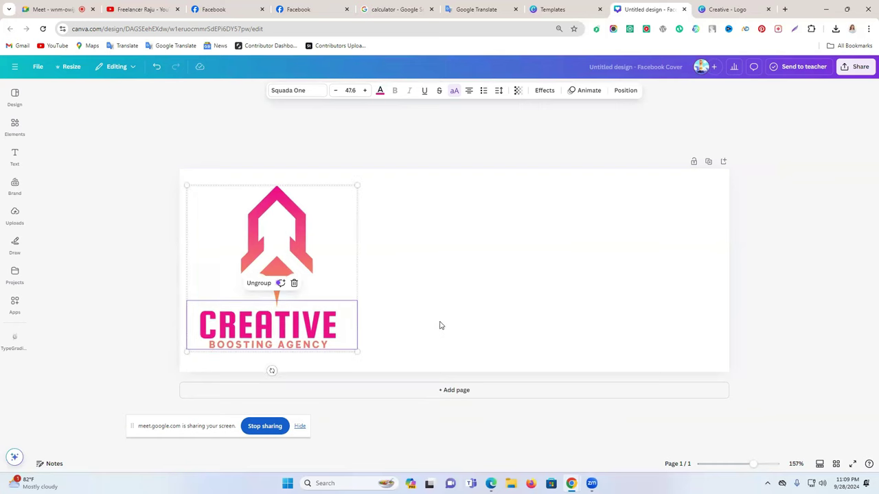
click(261, 283)
click(402, 300)
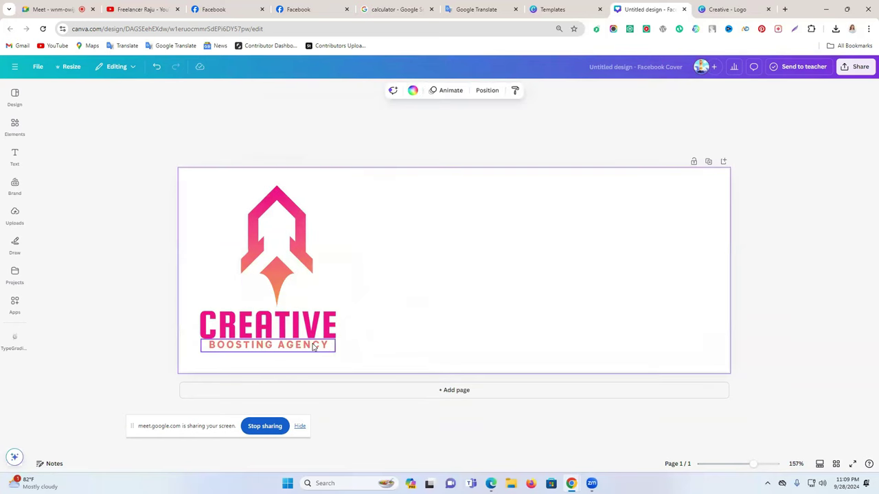
drag(303, 345, 456, 338)
key(Delete)
click(263, 261)
drag(263, 261, 241, 271)
click(321, 329)
drag(321, 330, 418, 257)
click(270, 249)
drag(270, 250, 253, 266)
drag(354, 262, 349, 279)
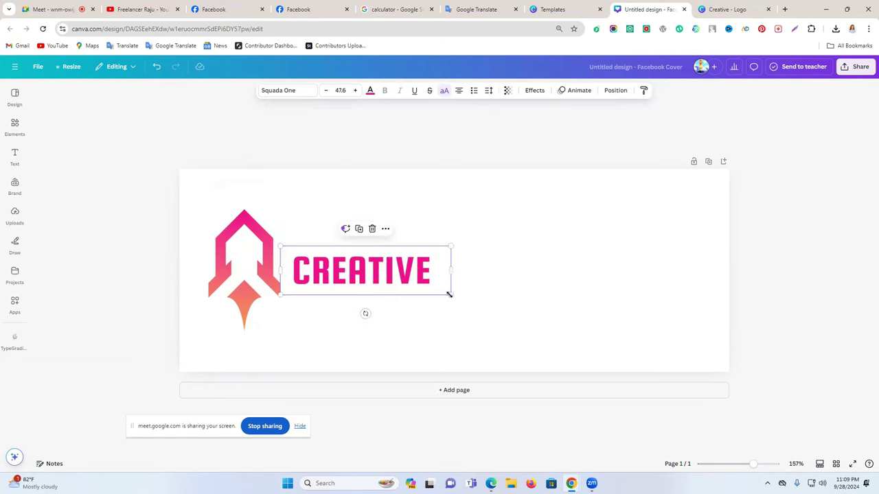
drag(460, 296, 429, 274)
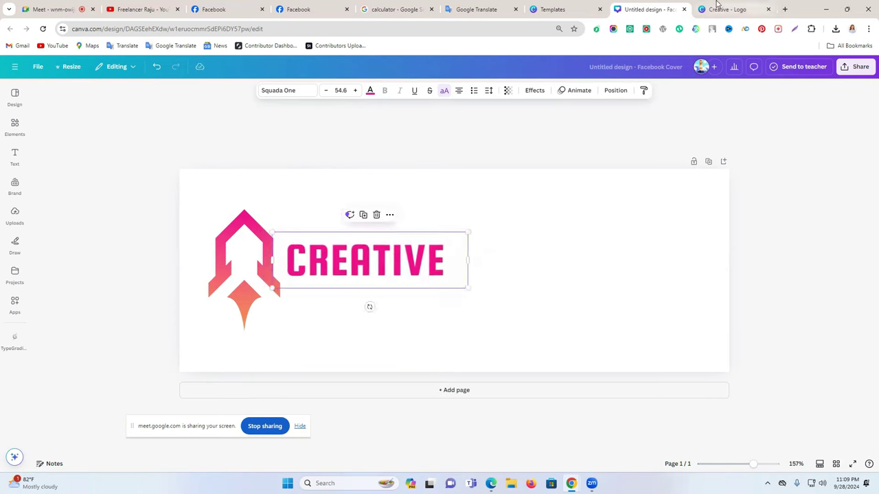
drag(430, 305, 16, 274)
drag(252, 276, 5, 227)
click(184, 243)
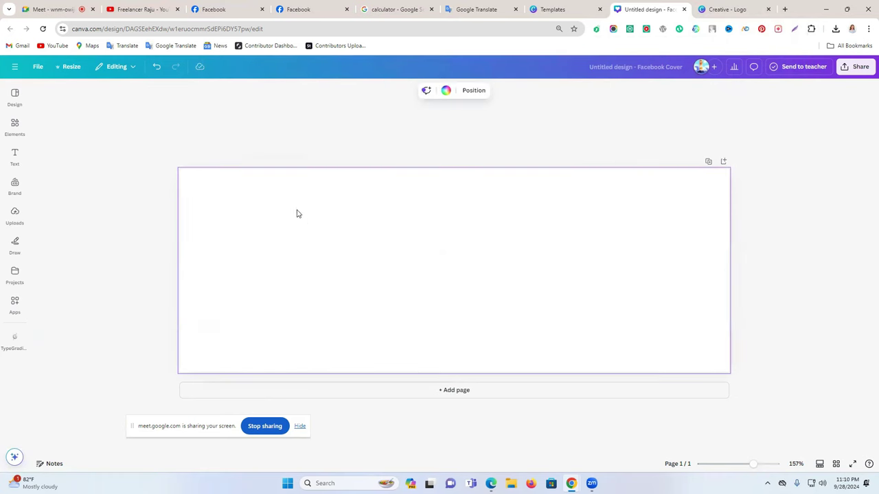
Browse the Design panel's Facebook Cover templates and apply the Manhattan chiropractic clinic template
click(15, 97)
scroll(117, 291, down, 3)
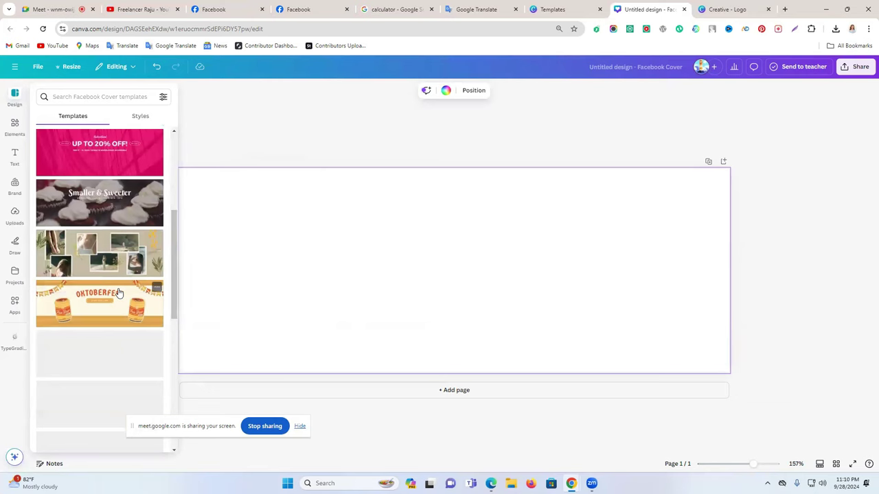
scroll(119, 294, up, 2)
scroll(120, 289, down, 5)
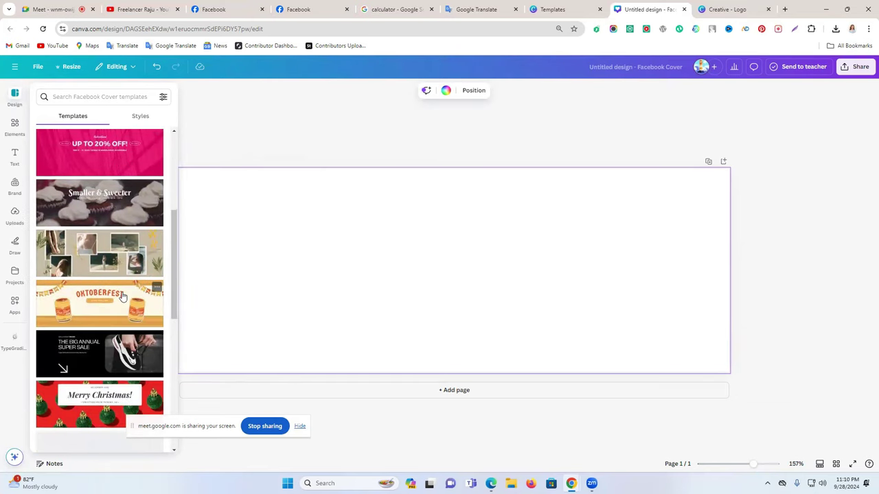
scroll(122, 296, down, 2)
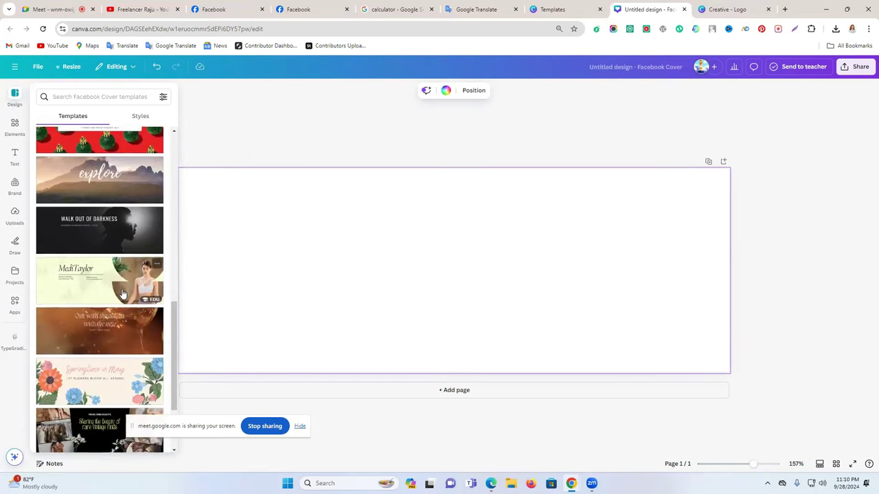
scroll(123, 293, down, 2)
scroll(122, 290, down, 8)
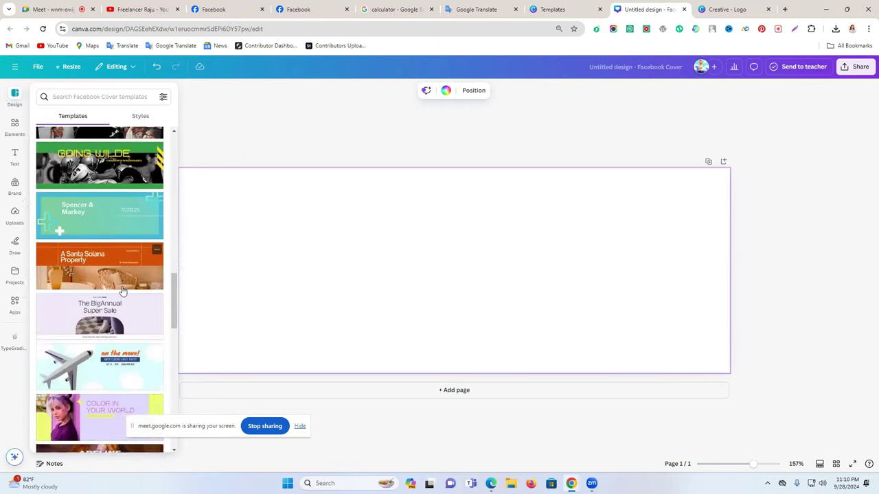
scroll(122, 290, down, 2)
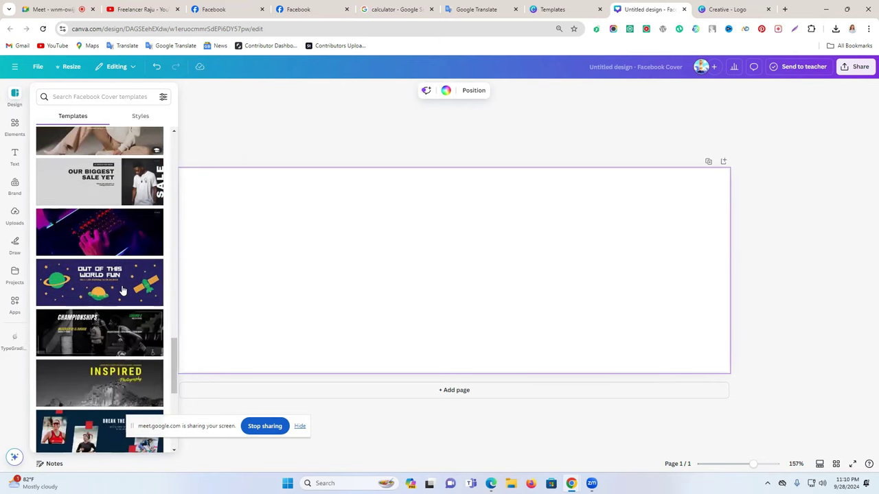
scroll(110, 267, down, 5)
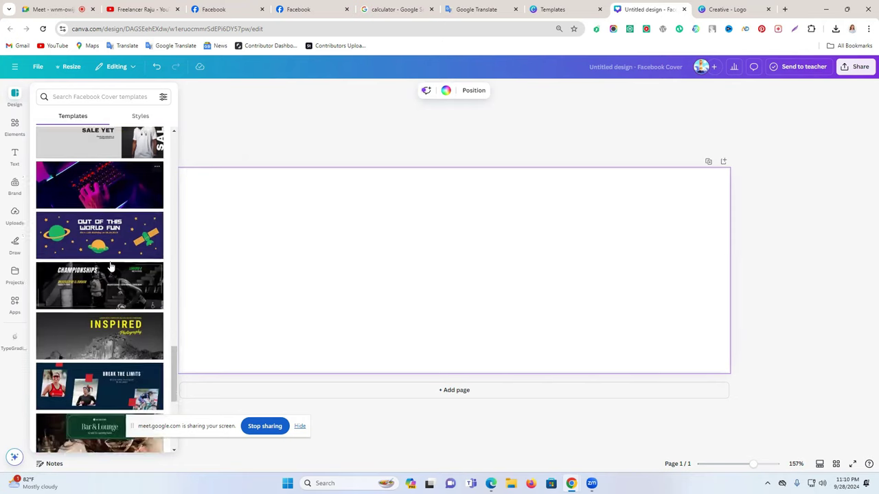
scroll(110, 267, down, 8)
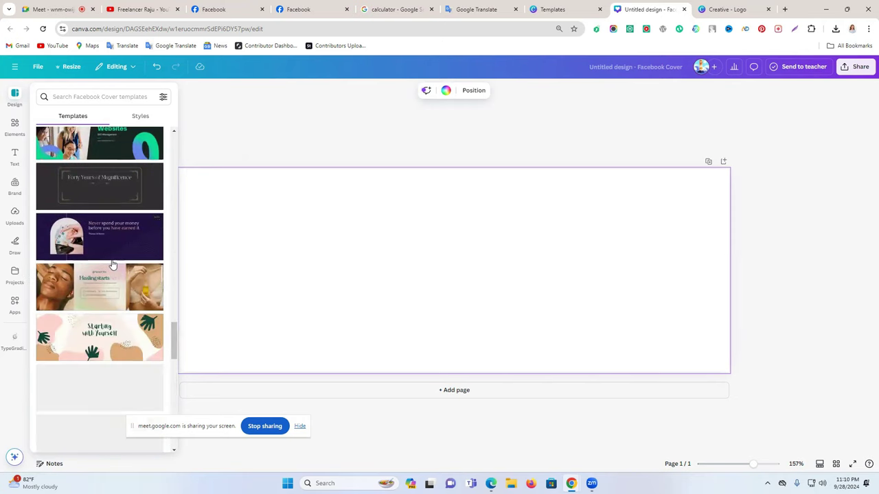
scroll(113, 265, down, 8)
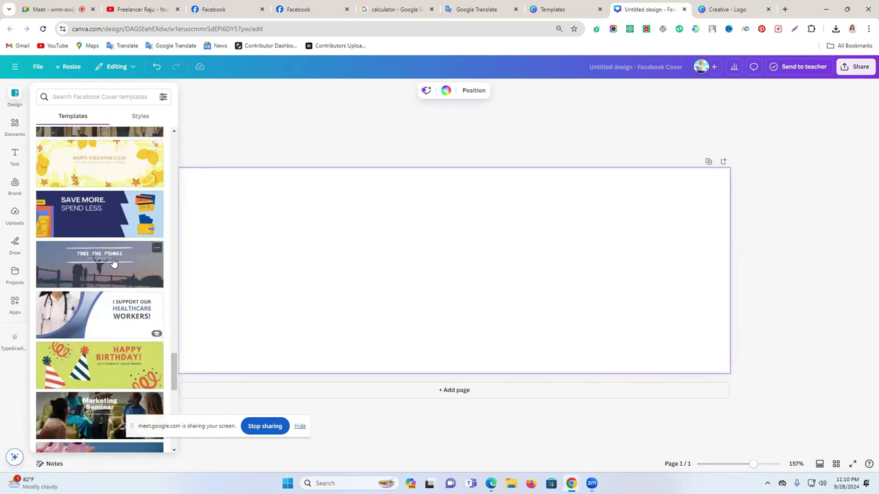
scroll(113, 263, down, 5)
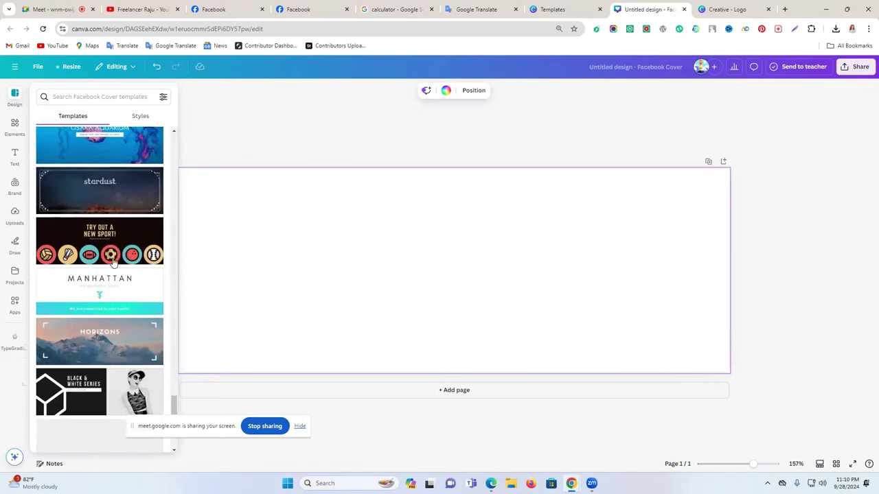
click(121, 257)
click(558, 278)
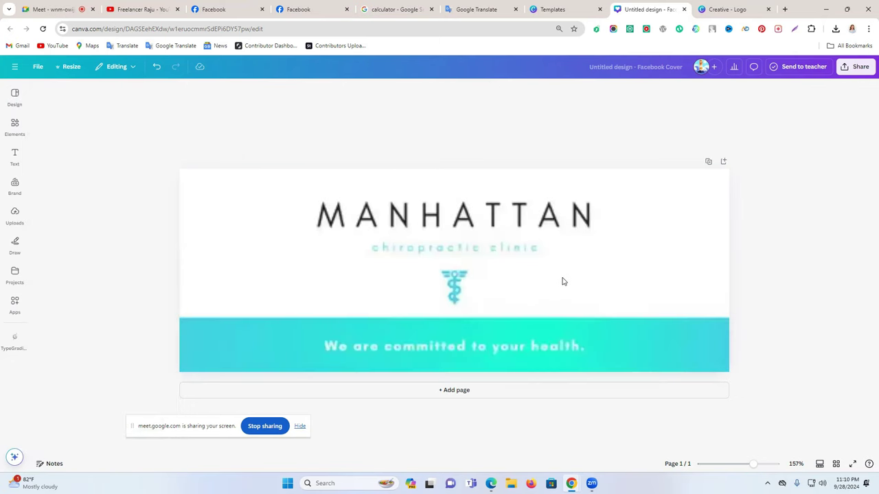
Copy the rocket logo from the Creative logo design
click(457, 289)
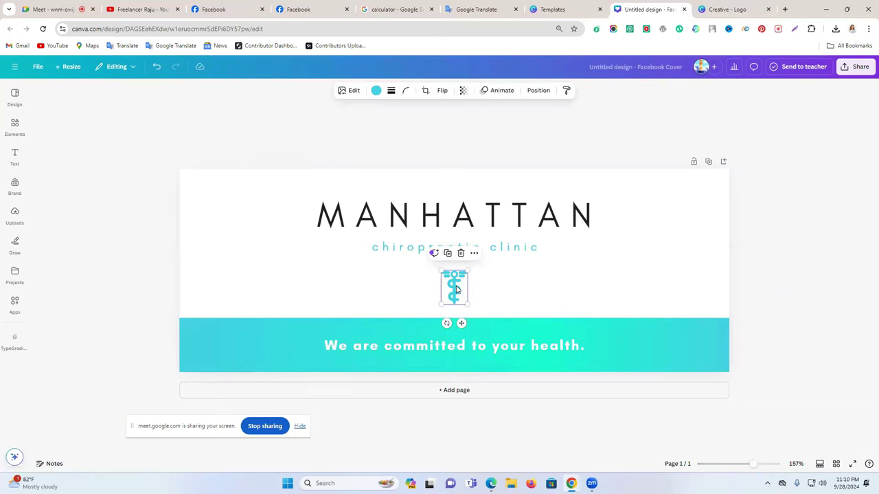
click(808, 239)
click(15, 129)
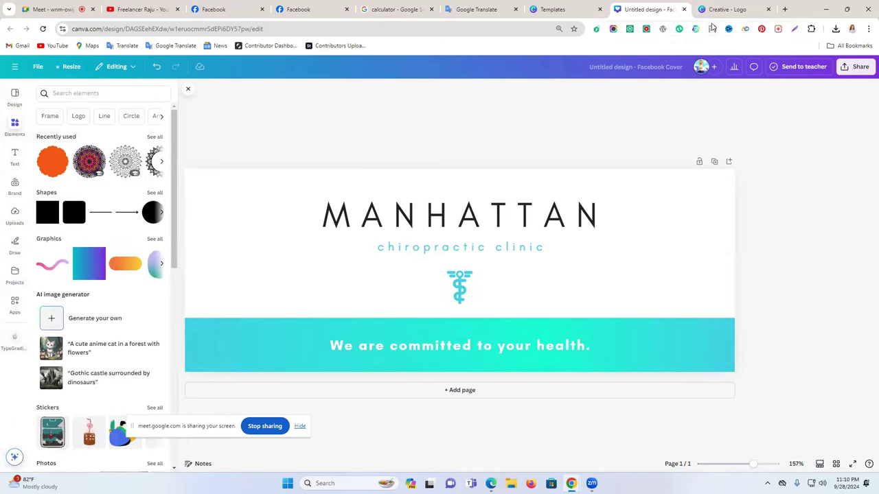
key(ctrl+Tab)
right_click(440, 251)
click(481, 251)
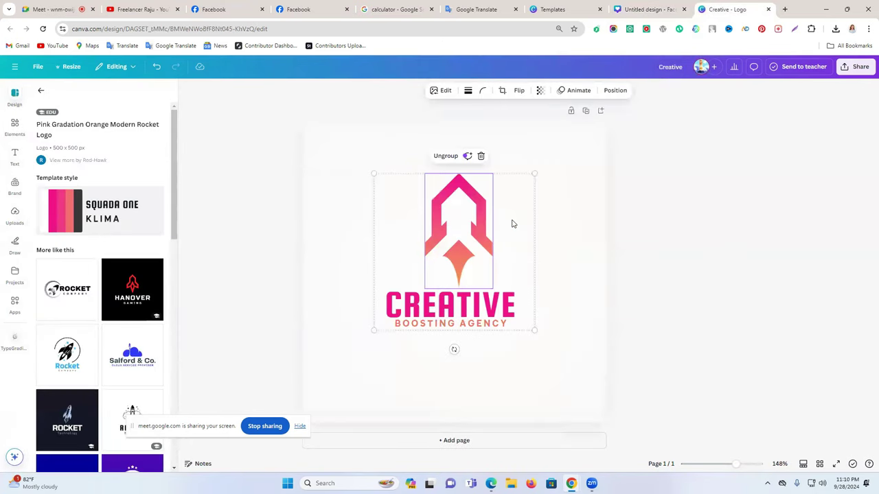
key(ctrl+shift+Tab)
Paste the rocket logo onto the cover, shrink it into place and delete the caduceus
click(459, 287)
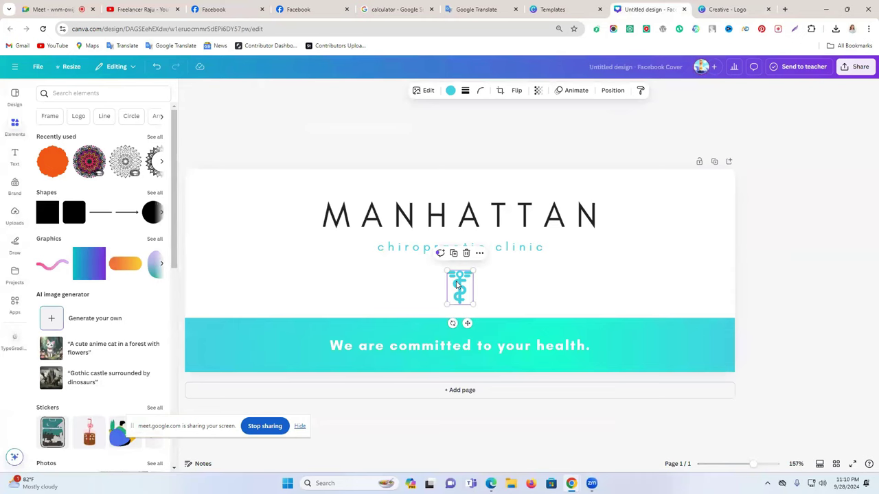
key(ctrl+v)
drag(195, 186, 470, 291)
click(454, 292)
key(Delete)
click(853, 294)
Enlarge the CREATIVE logo and centre it, then view the Boosting Service Facebook page
drag(473, 304, 480, 312)
click(801, 282)
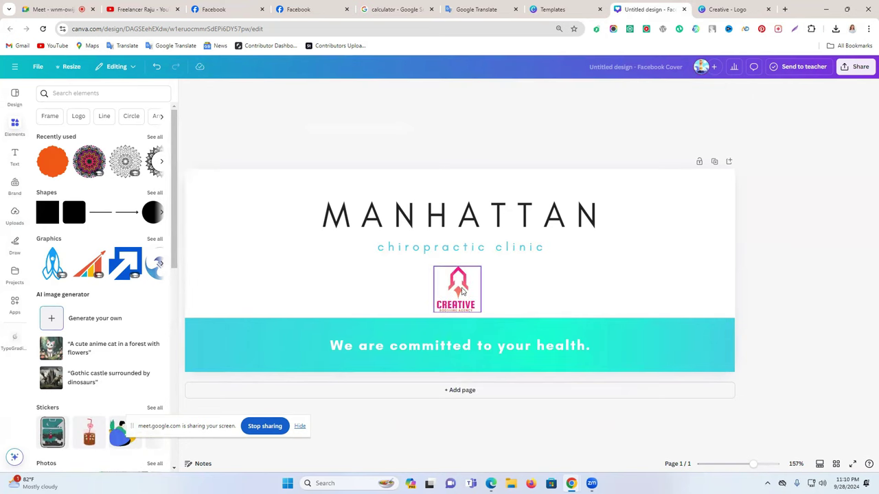
click(455, 291)
drag(455, 291, 450, 289)
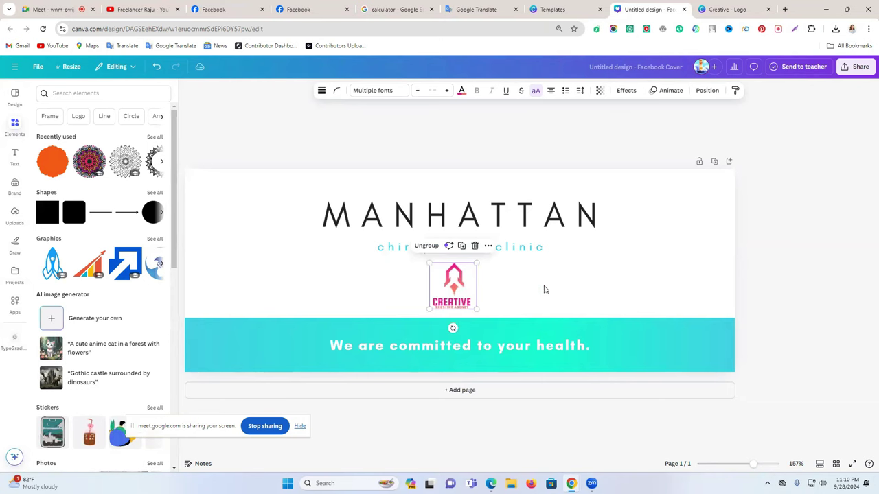
click(543, 290)
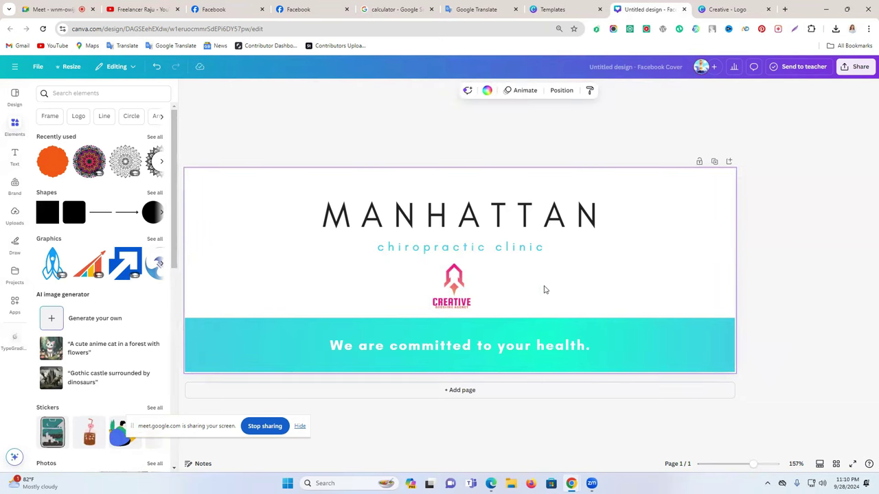
click(406, 220)
click(219, 9)
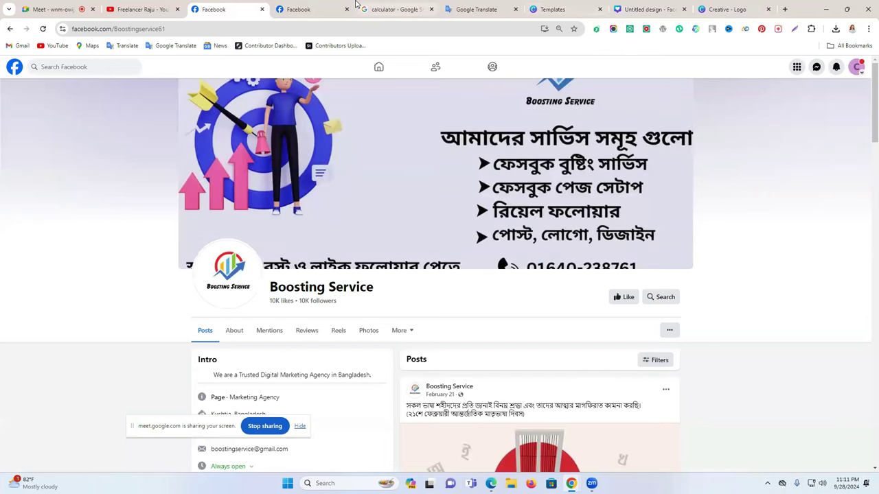
Pull the logo apart: CREATIVE wordmark and tagline to the right, rocket icon lower and larger
click(314, 5)
click(543, 7)
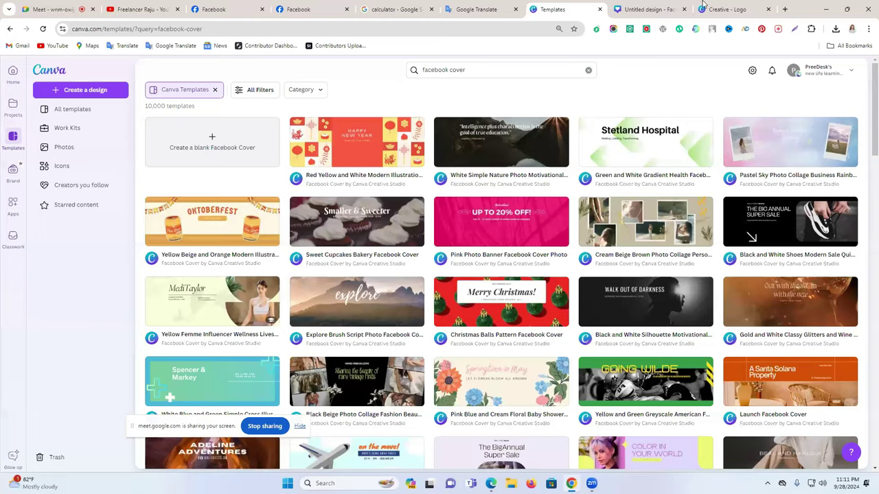
click(651, 9)
click(459, 302)
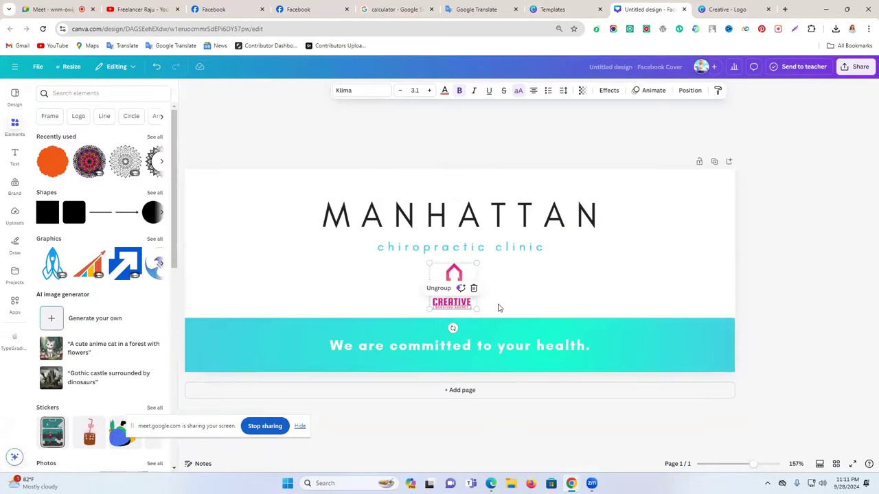
click(457, 309)
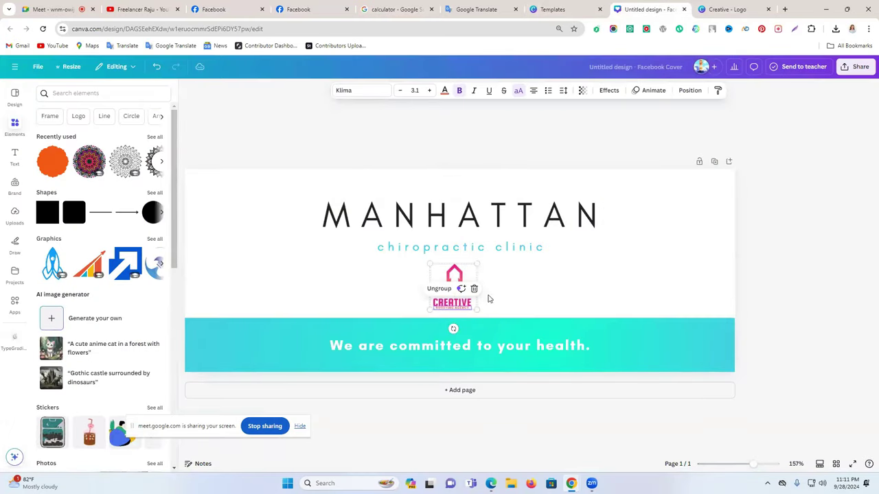
click(518, 291)
click(453, 302)
click(504, 282)
drag(456, 302, 648, 284)
drag(460, 287, 475, 270)
drag(567, 300, 571, 291)
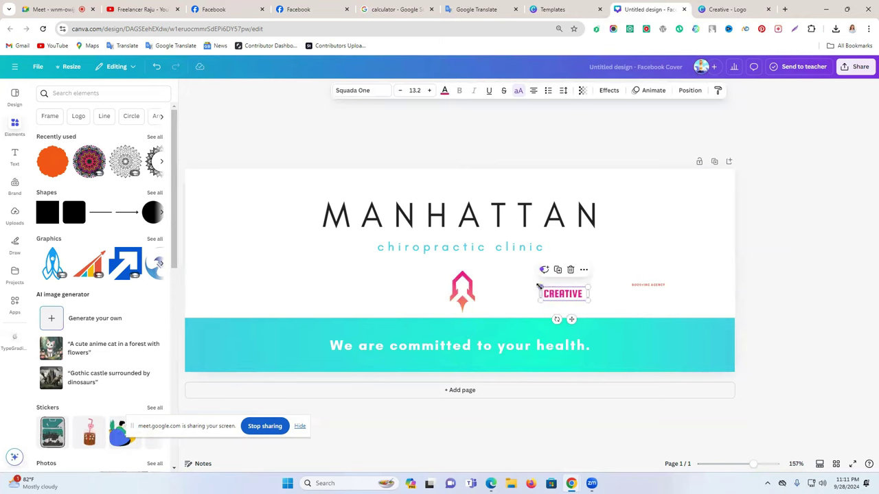
Replace the MANHATTAN heading with CREATIVE and the chiropractic clinic subtitle with Boosting Agency
click(462, 221)
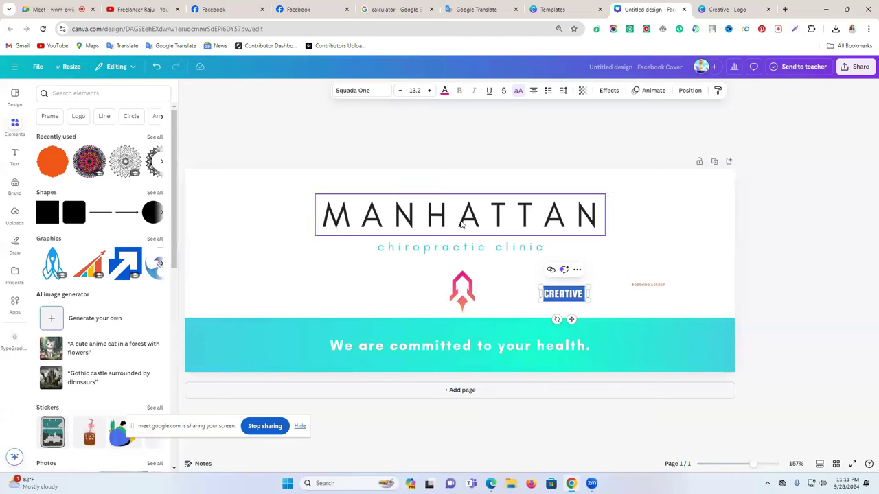
click(461, 222)
text(CREATIVE)
click(650, 285)
click(650, 284)
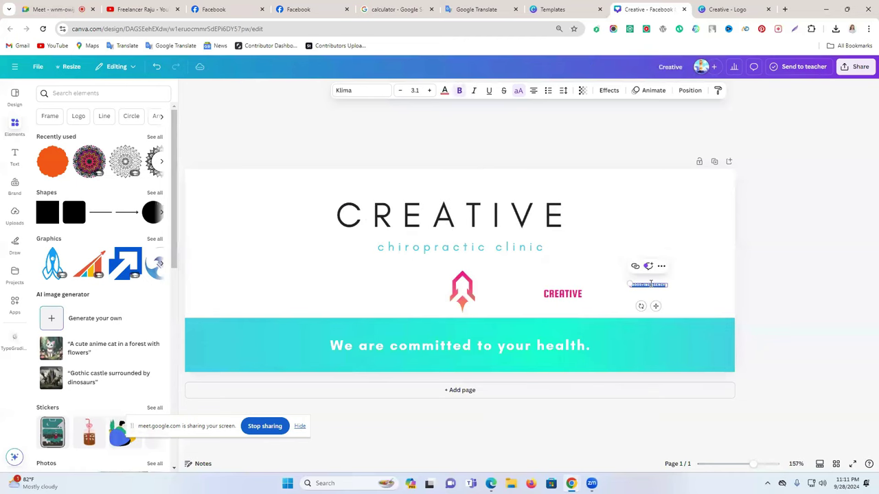
double_click(420, 247)
text(Boosting Agency)
click(737, 251)
Delete the tiny tagline, move the pink wordmark off the cover and centre Boosting Agency
click(648, 284)
key(Delete)
drag(581, 302, 844, 237)
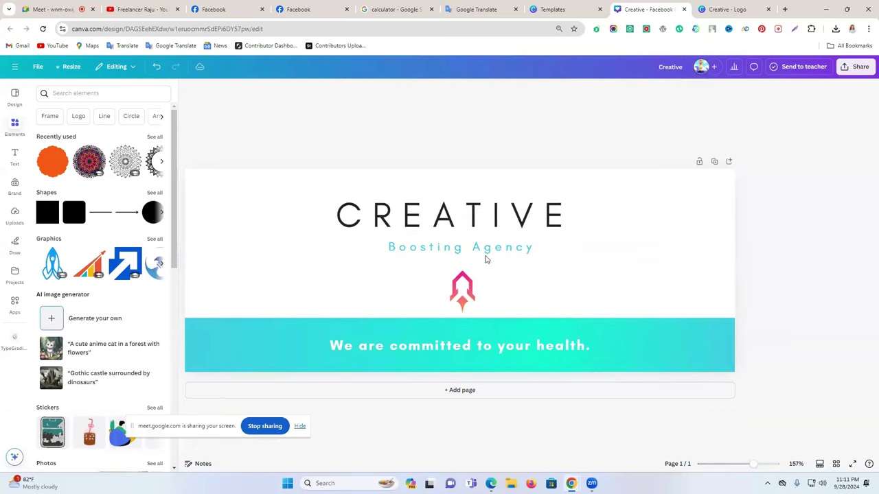
drag(466, 251, 466, 245)
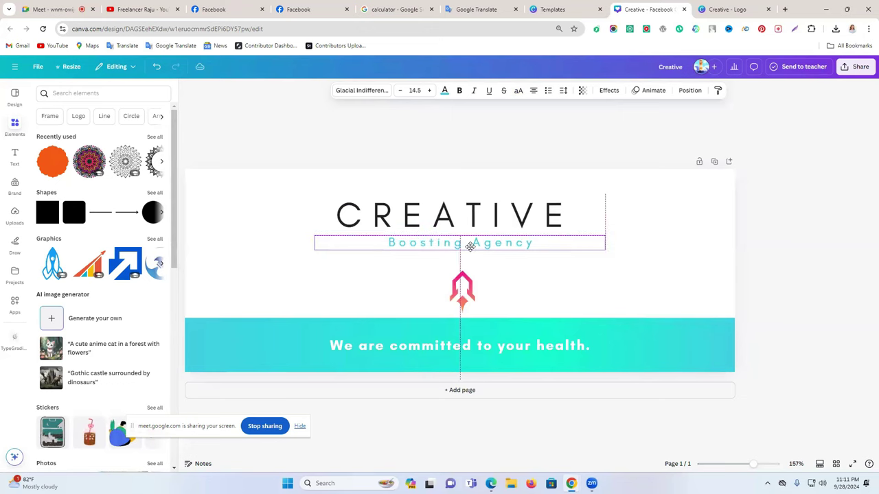
click(673, 250)
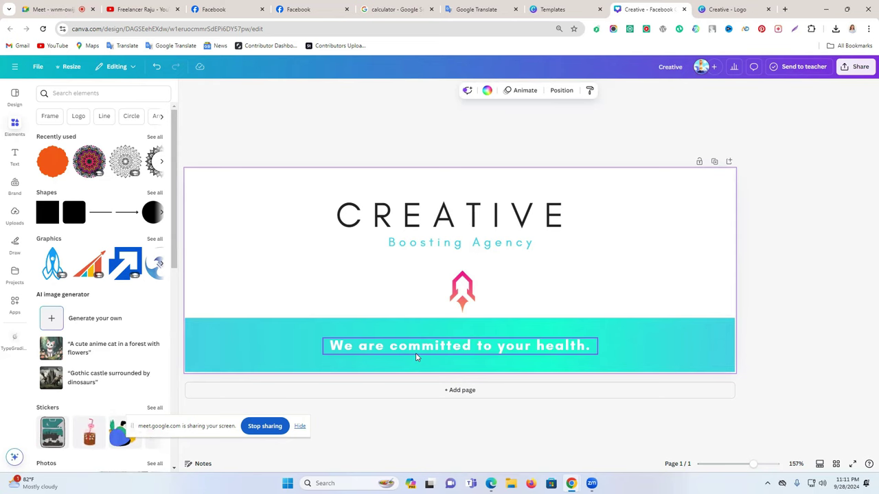
Dictate the Bengali phrase আমাদের সার্ভিস সমূহ in Google Translate, select it, and pick the cover's slogan
click(491, 8)
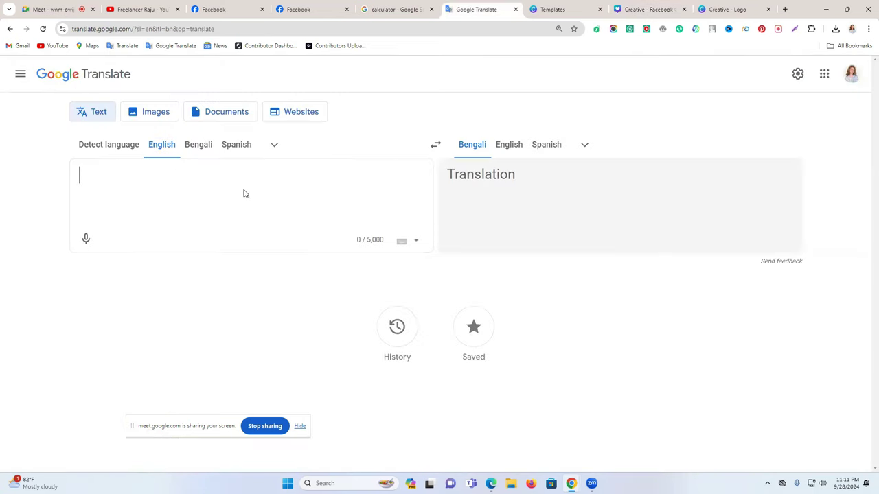
click(198, 145)
click(86, 239)
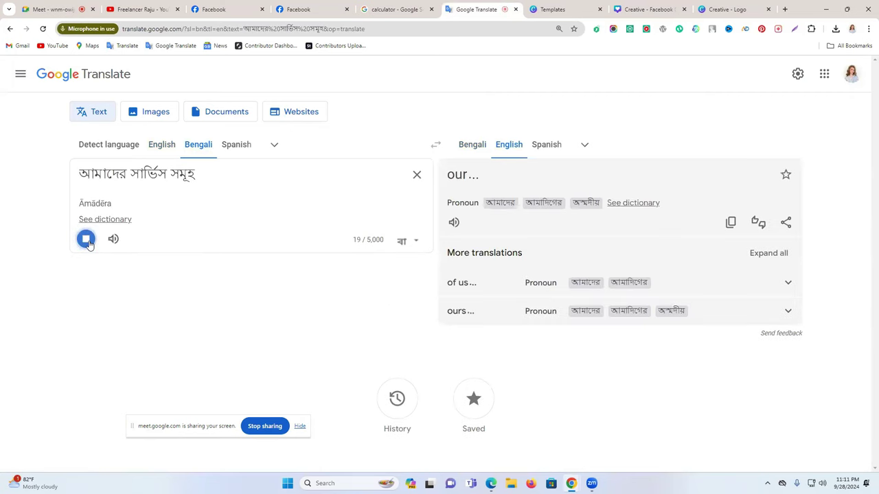
triple_click(143, 173)
key(ctrl+c)
click(748, 7)
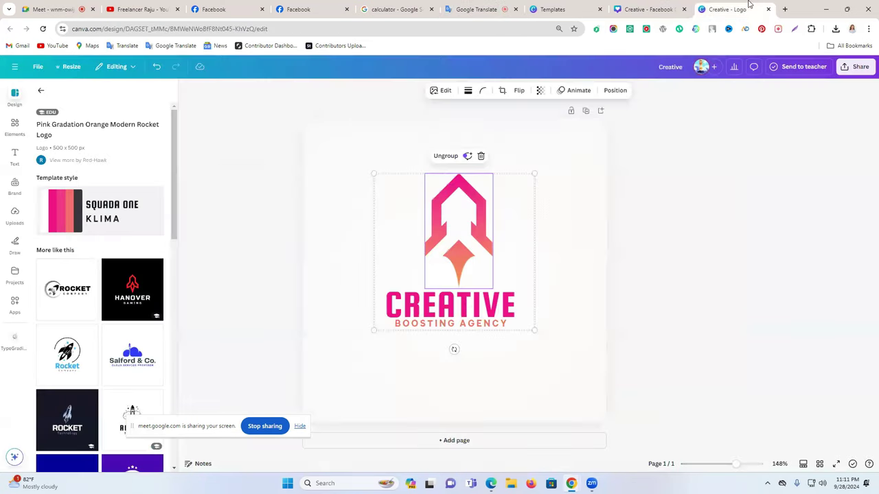
click(645, 9)
click(428, 351)
Paste the Bengali phrase over the slogan and set its font to Noto Serif Bengali
double_click(424, 346)
key(ctrl+v)
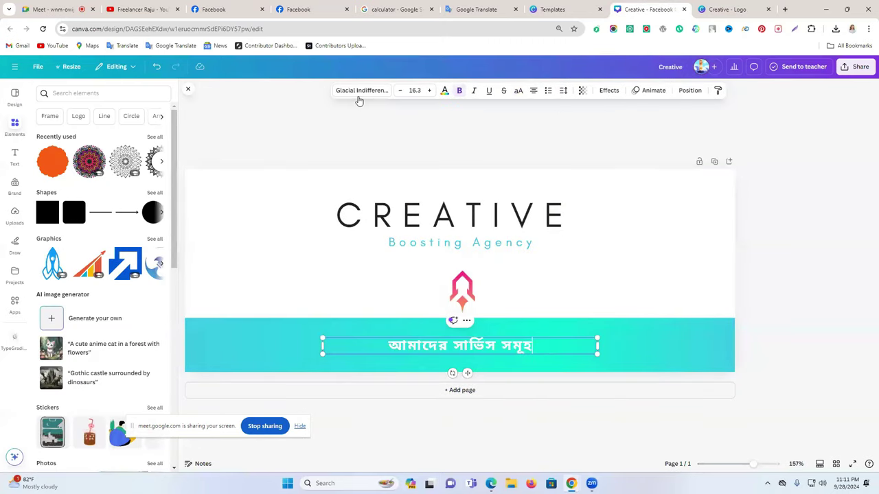
click(358, 95)
scroll(88, 359, down, 5)
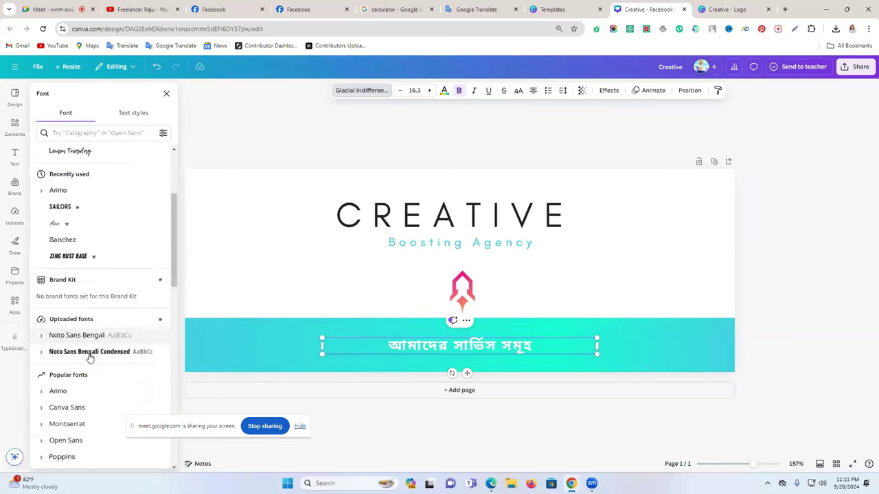
click(103, 133)
text(b)
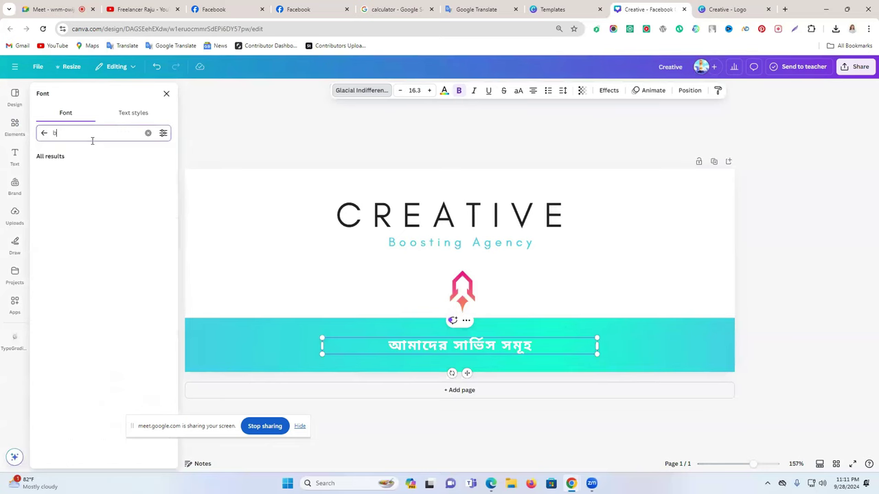
click(74, 174)
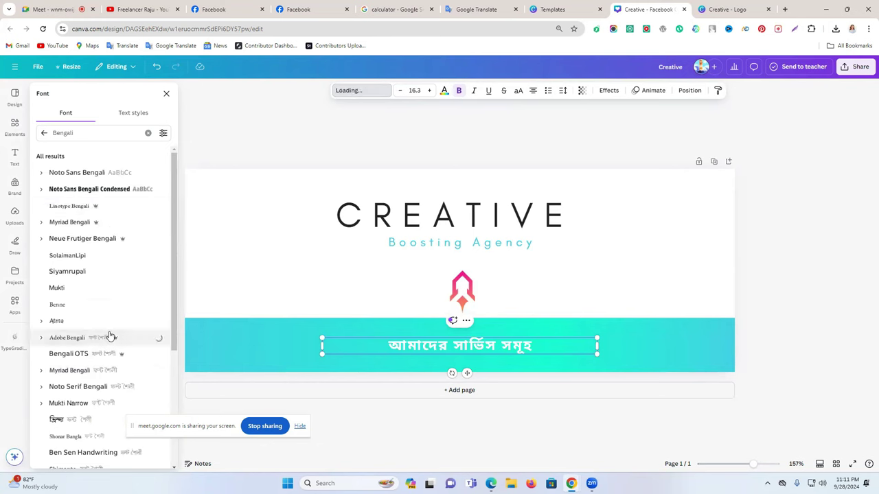
click(96, 371)
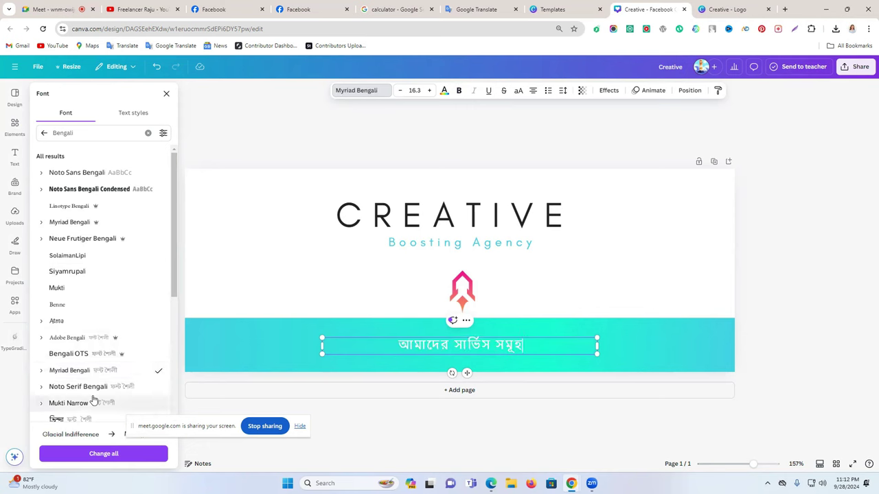
click(100, 388)
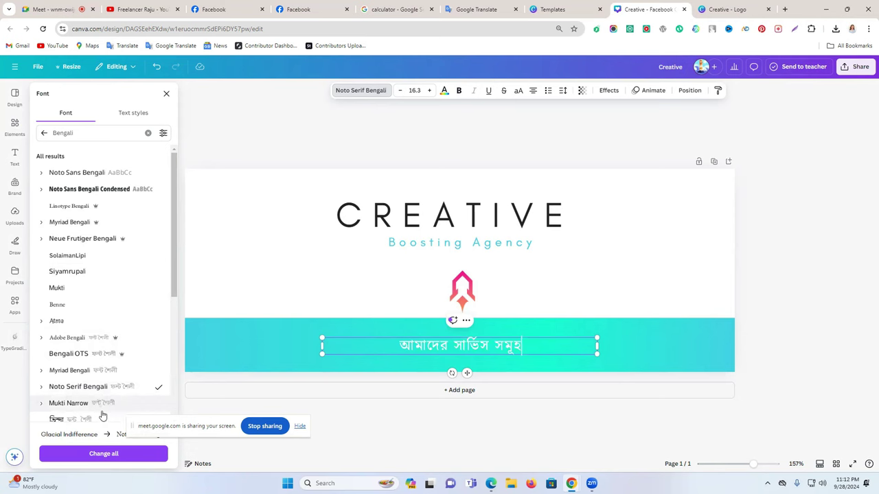
Tighten the Bengali text's letter spacing, narrow and enlarge it, and move it left on the banner
click(562, 91)
drag(540, 129, 532, 131)
drag(597, 346, 451, 345)
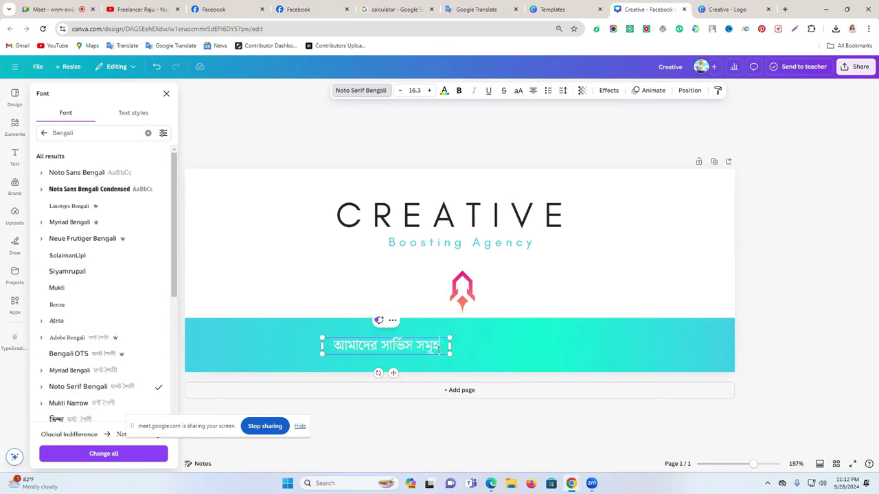
drag(450, 354, 536, 368)
click(765, 295)
drag(423, 348, 302, 347)
Reduce the Bengali heading's line spacing, widen its letter spacing, and nudge it up-left
click(563, 91)
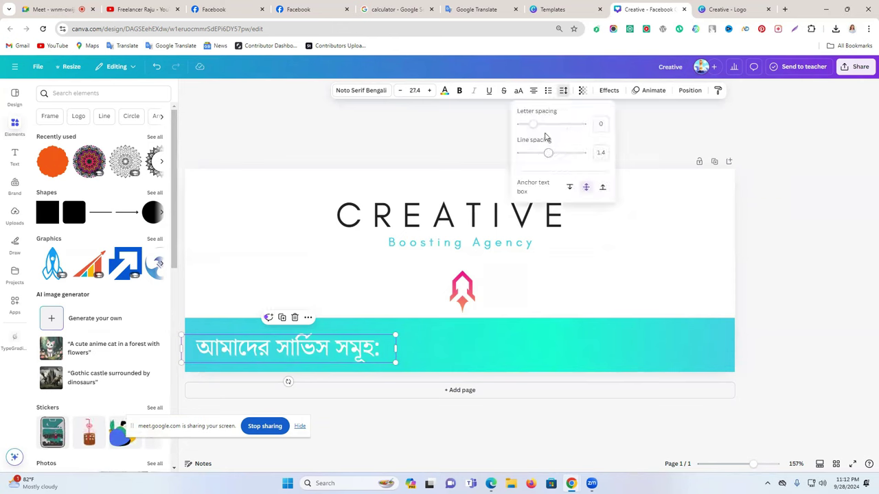
drag(545, 157, 530, 131)
click(792, 249)
click(373, 378)
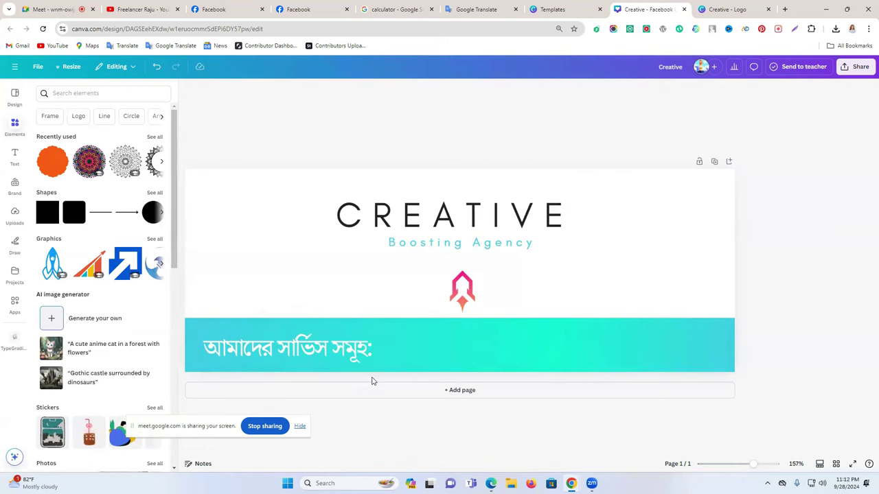
drag(353, 359, 347, 359)
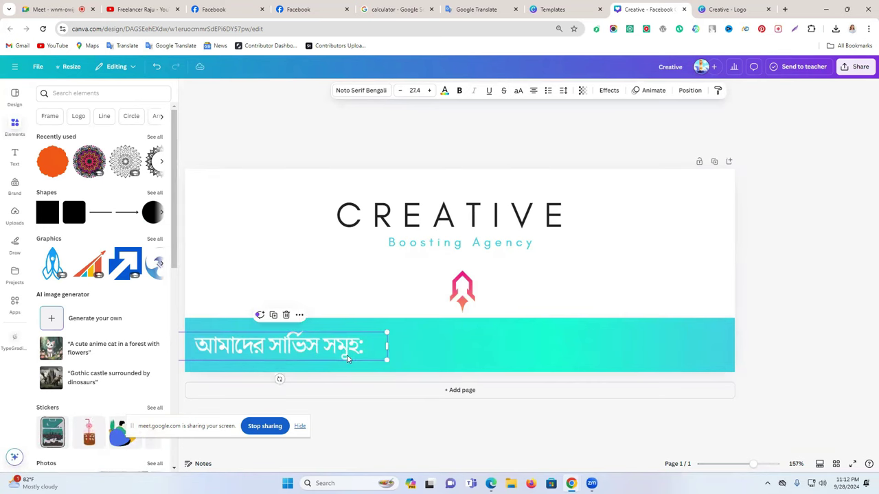
Move the rocket logo up slightly along the centre guide
click(778, 313)
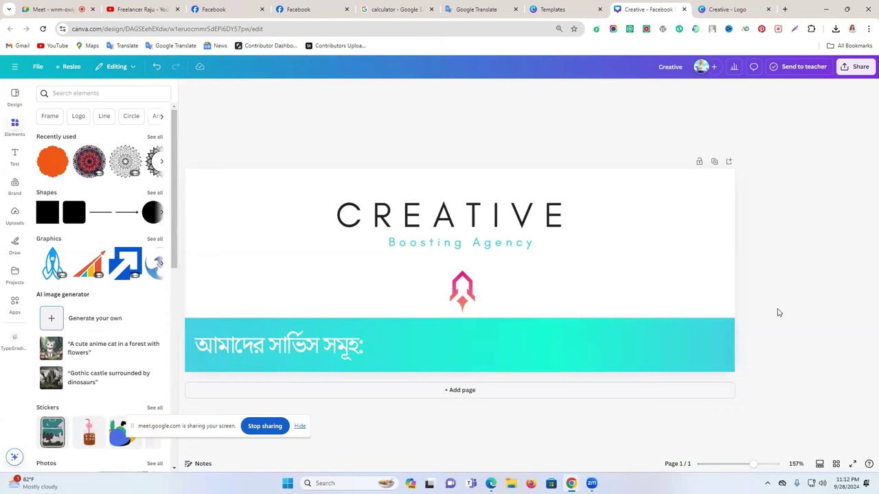
click(674, 232)
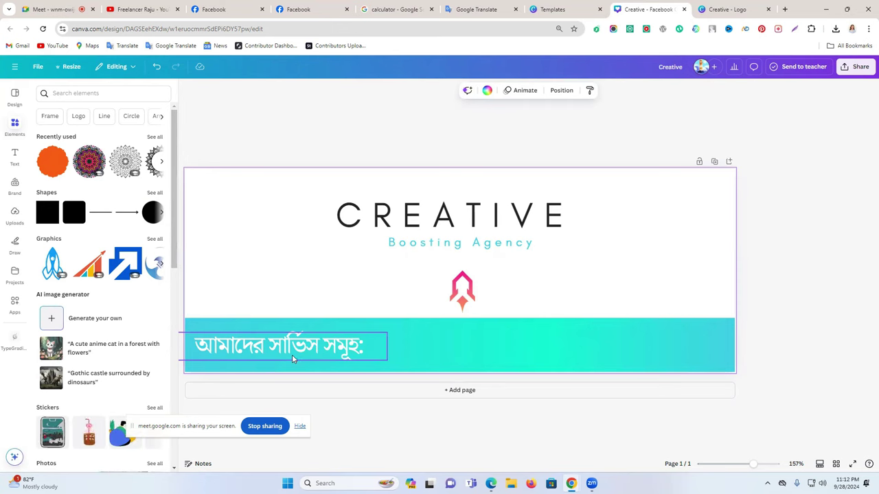
drag(460, 297, 455, 287)
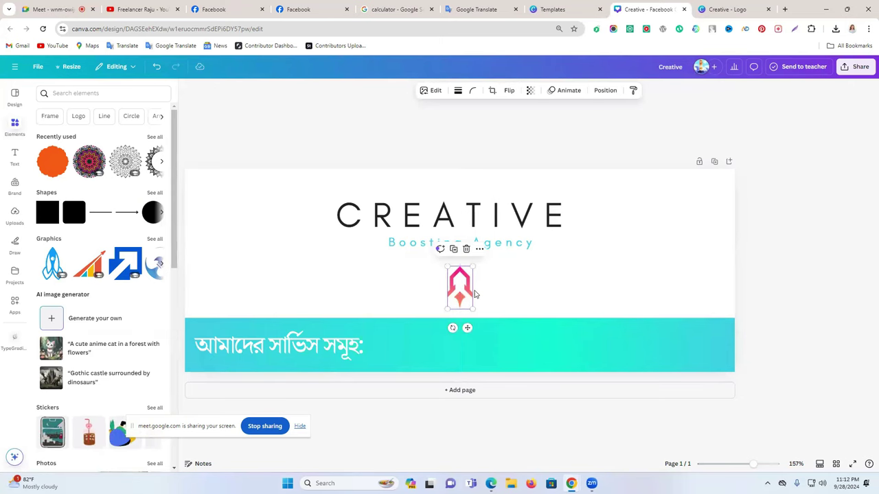
click(770, 285)
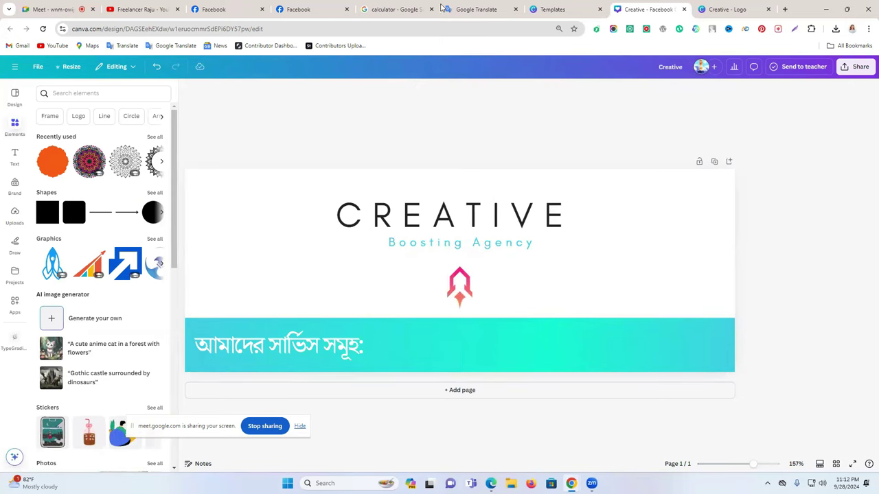
click(157, 7)
Dictate ফেসবুক বুস্টিং সার্ভিস in Google Translate, accept the suggested spelling and select it
click(267, 6)
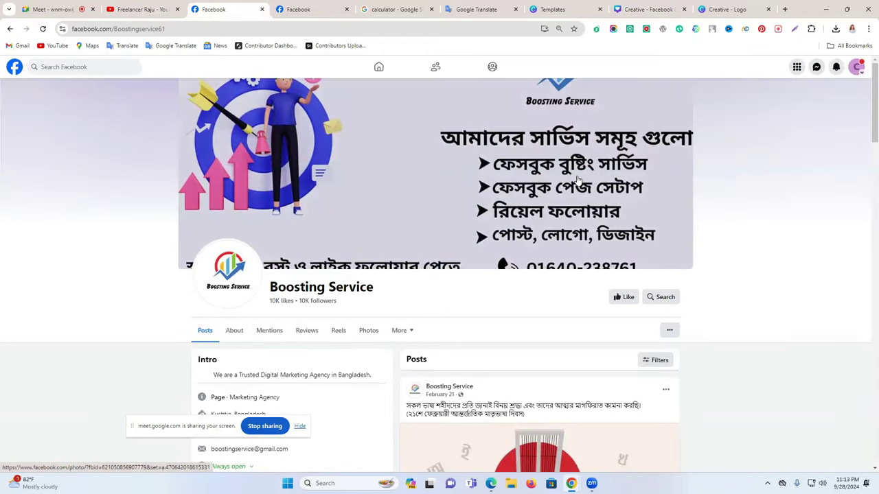
click(473, 8)
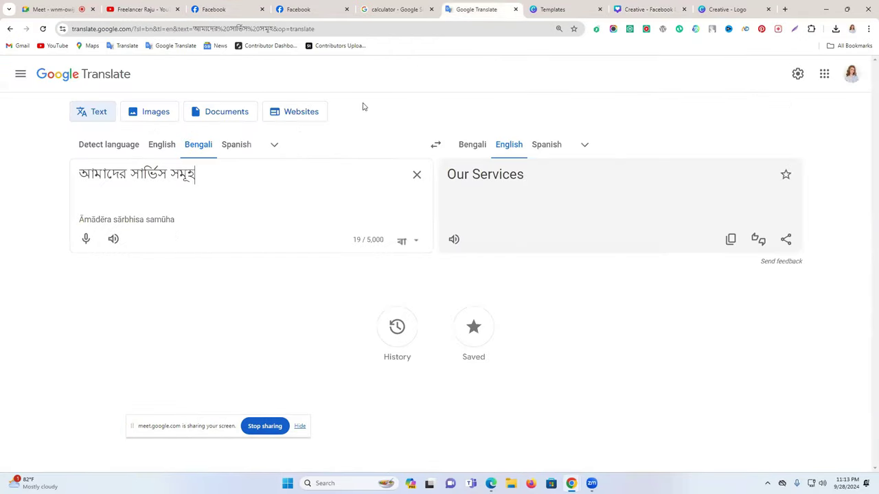
click(91, 242)
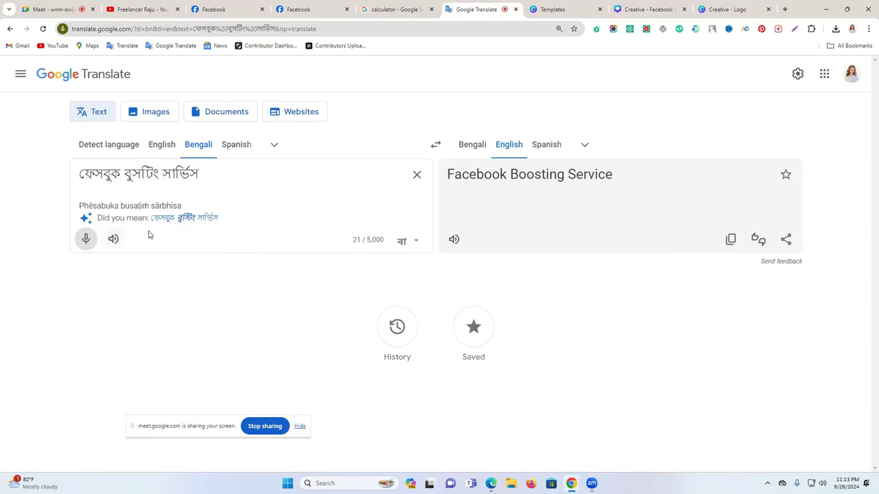
click(192, 219)
triple_click(141, 180)
key(ctrl+c)
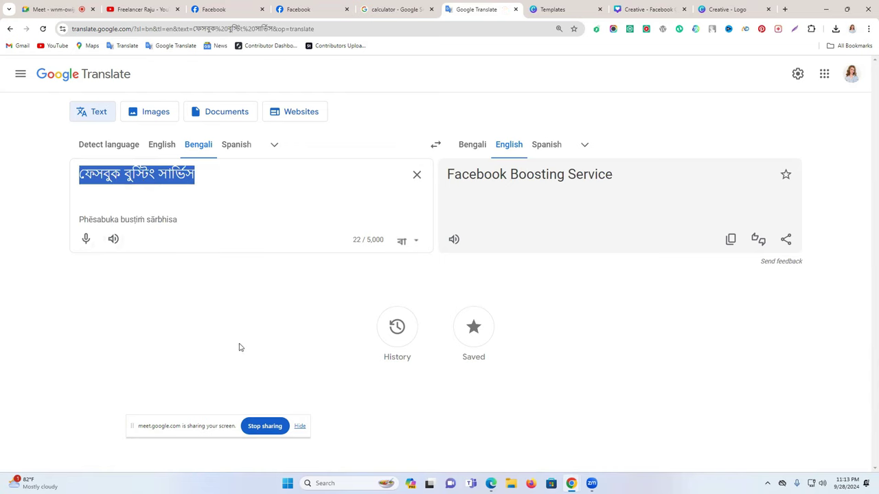
click(719, 9)
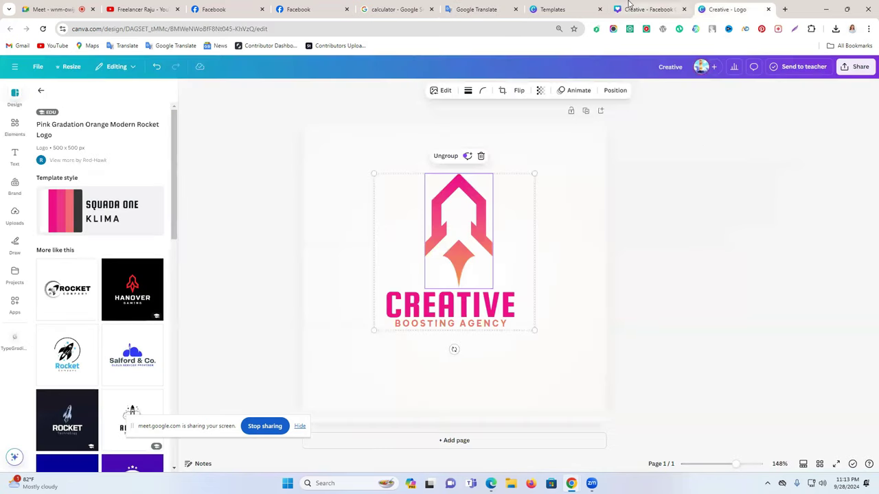
click(628, 4)
Duplicate the services heading and paste 'ফেসবুক বুস্টিং সার্ভিস' into the copy on its right
click(272, 335)
click(272, 315)
drag(275, 347, 464, 347)
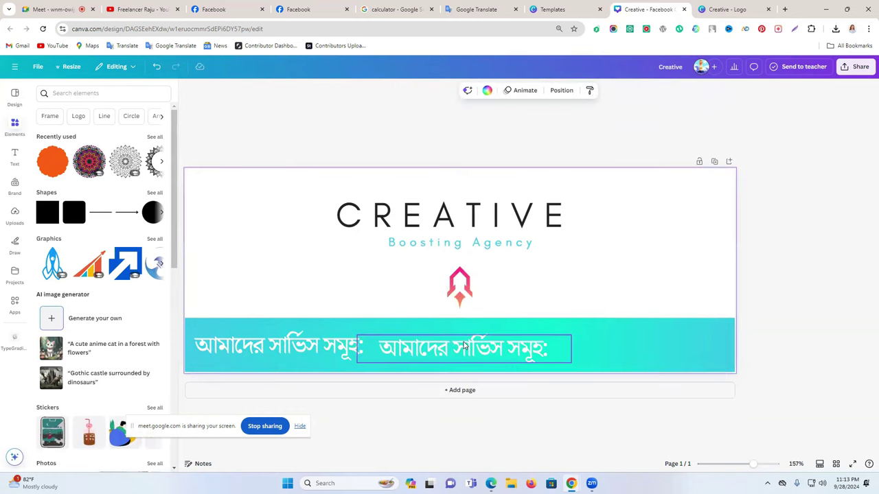
double_click(456, 351)
key(ctrl+v)
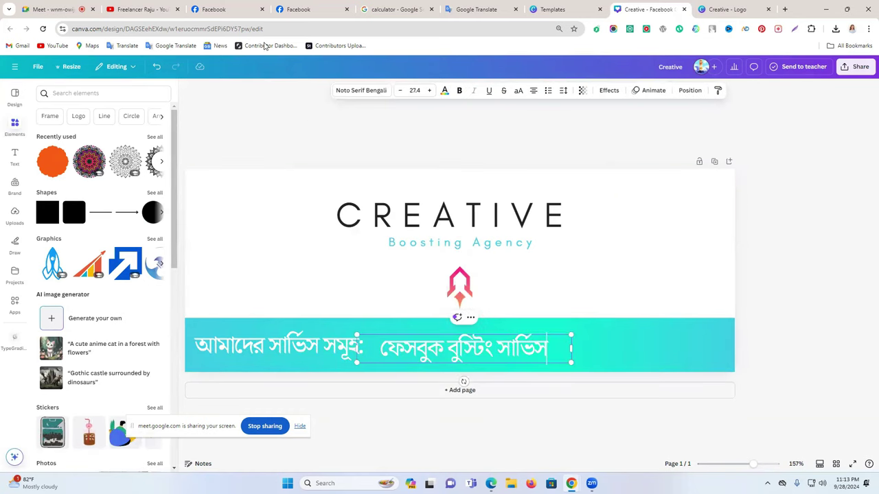
Set the new line's font to Adobe Bengali, then narrow and reposition its box
click(361, 91)
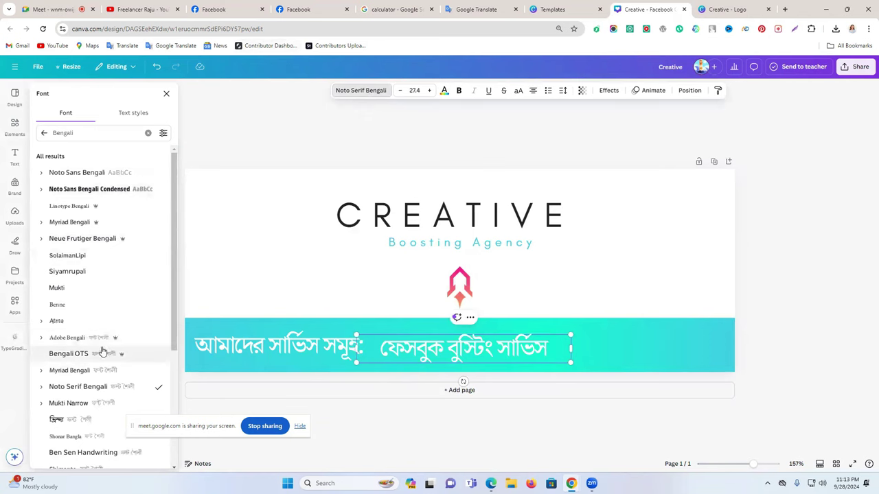
click(105, 340)
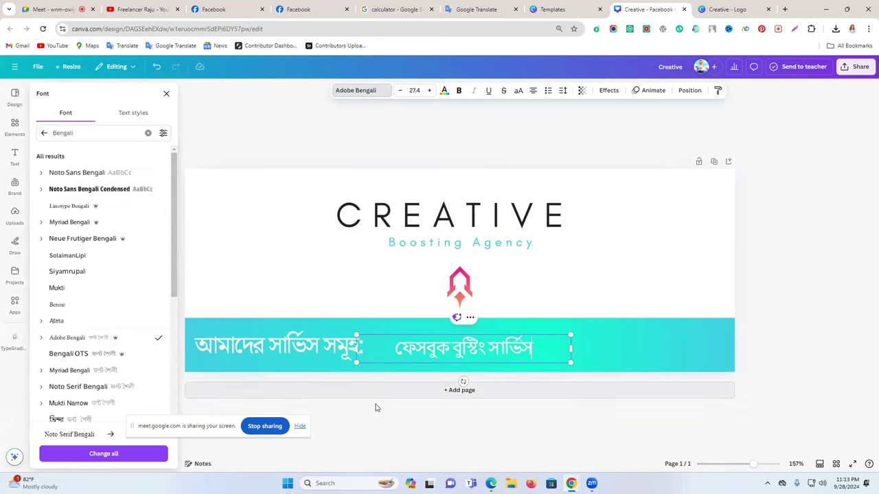
drag(356, 349, 426, 349)
click(784, 306)
drag(500, 354, 489, 338)
Make the new Bengali text red and review the teal banner's colour choices
click(313, 348)
click(461, 345)
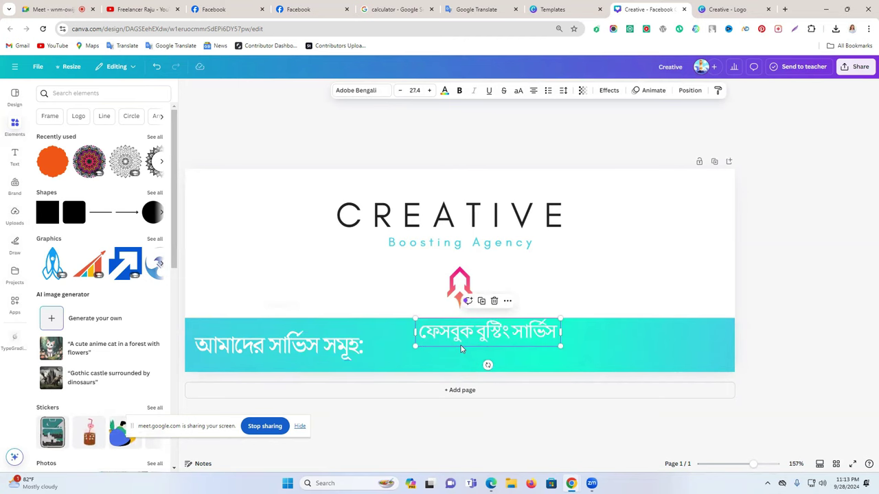
click(446, 89)
click(47, 274)
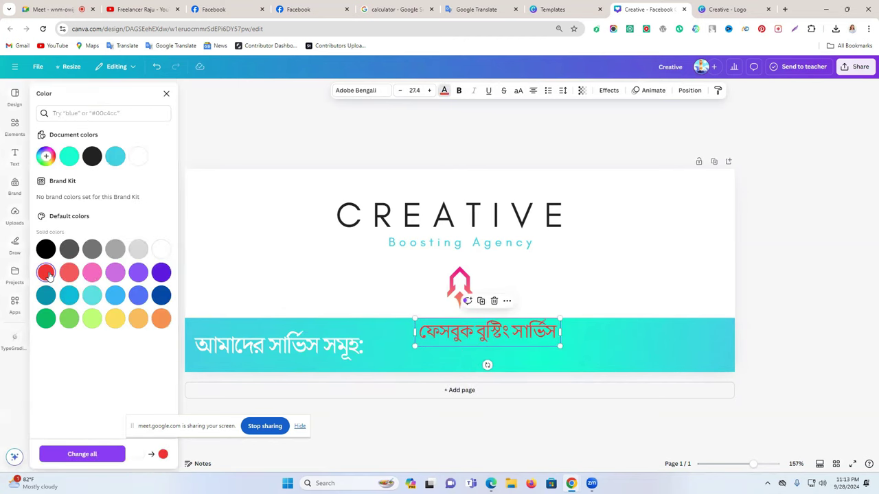
click(395, 330)
click(450, 90)
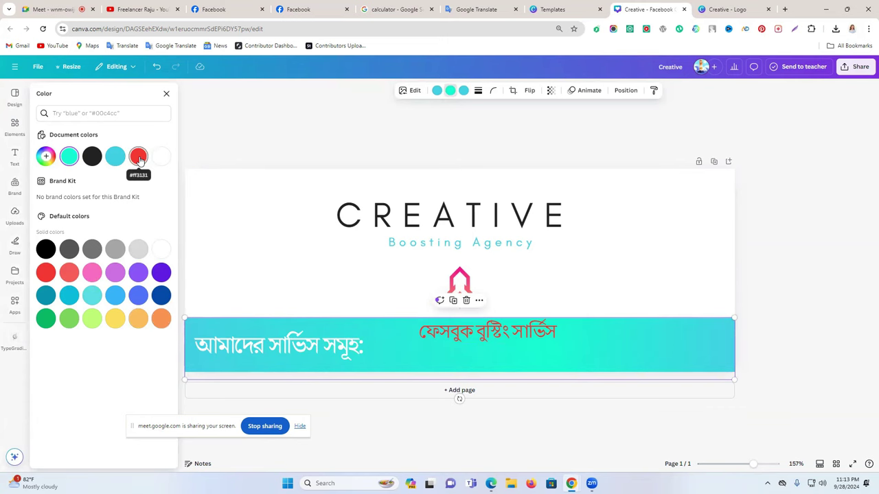
click(759, 288)
Recolour the new text black and move it back onto the cyan banner
click(473, 335)
drag(472, 336, 627, 286)
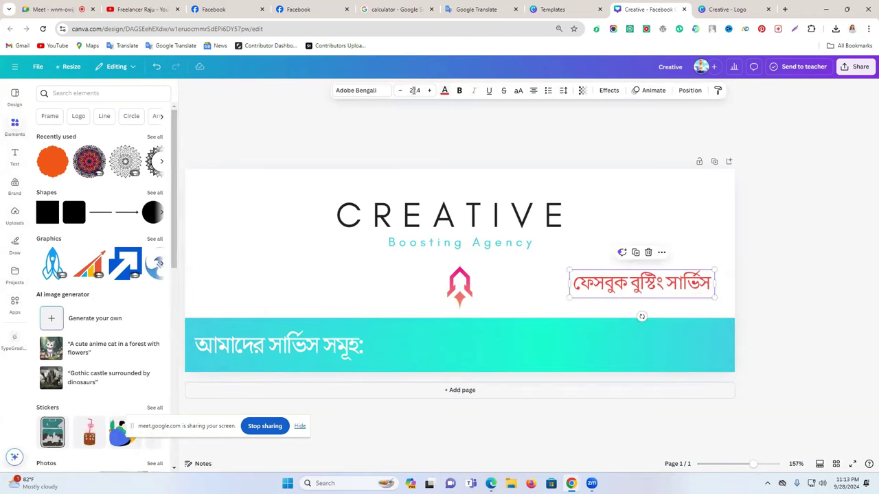
click(445, 90)
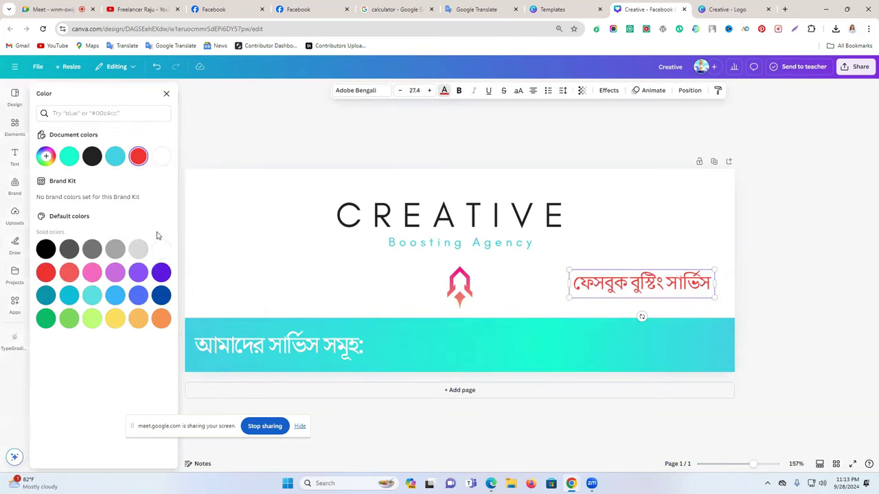
click(44, 252)
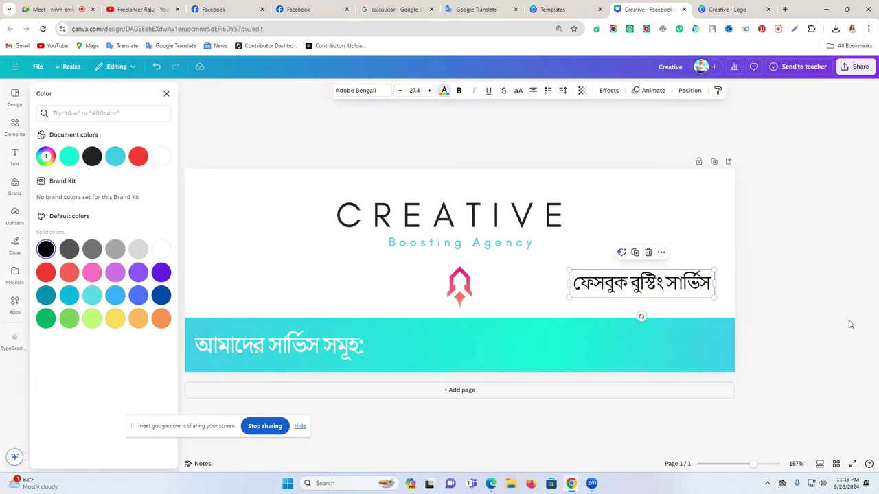
key(Escape)
click(798, 286)
drag(671, 294, 485, 339)
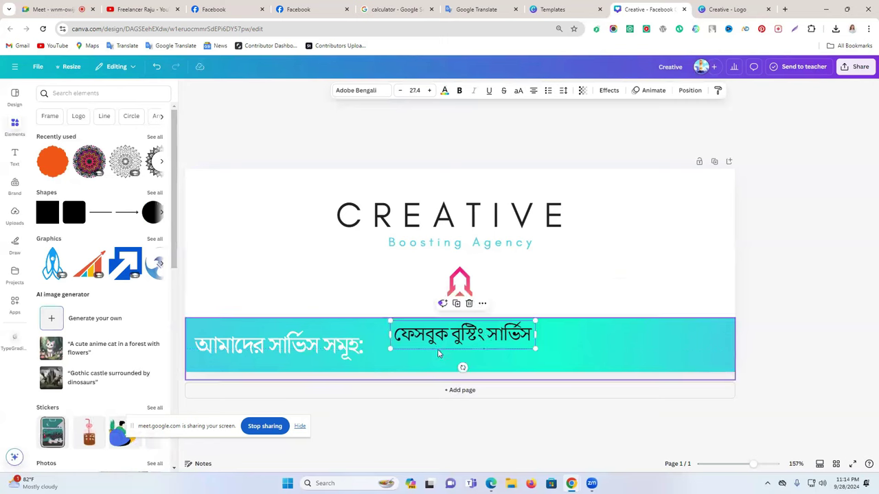
Search Elements graphics for 'mark' and add the blue push-pin to the page
click(90, 92)
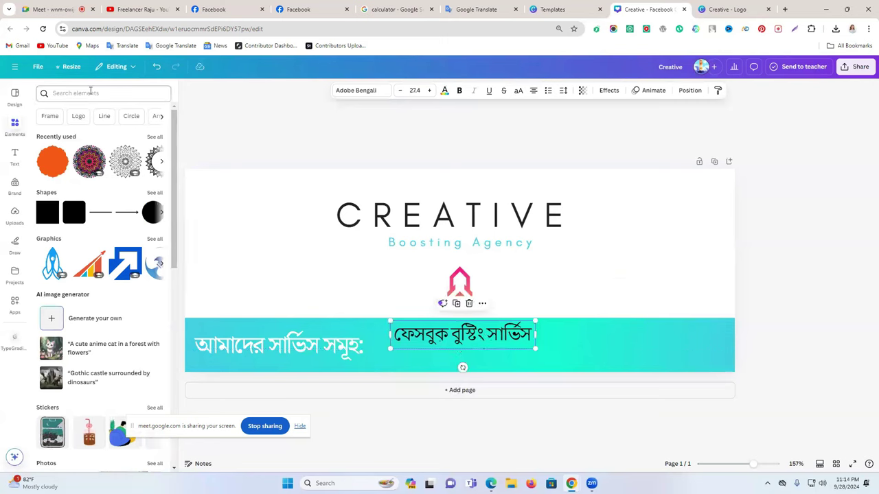
text(mark)
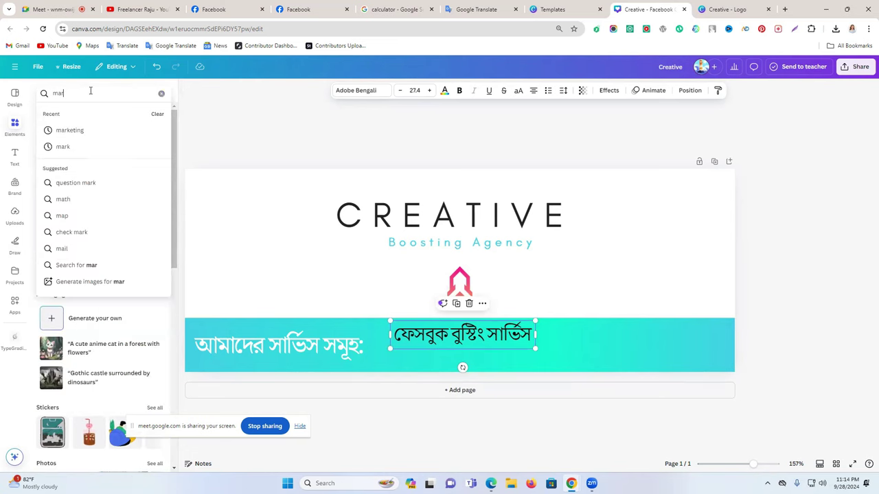
key(Return)
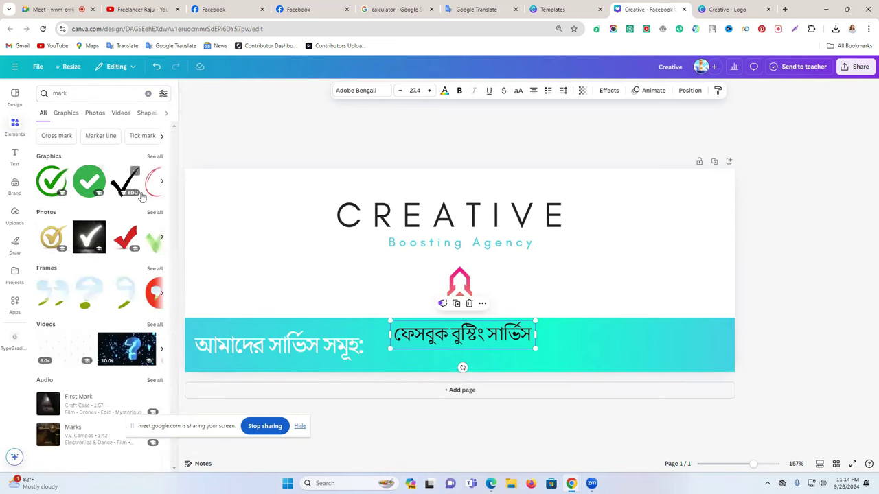
click(66, 113)
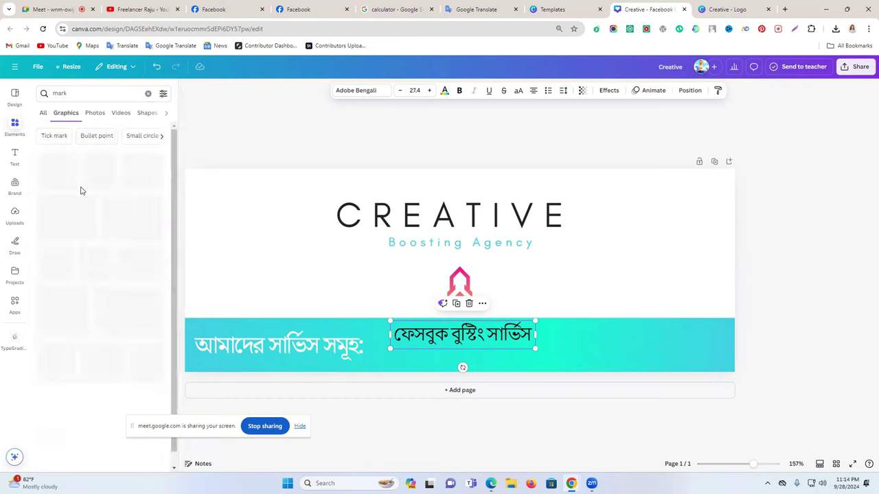
scroll(98, 261, down, 5)
scroll(97, 261, down, 5)
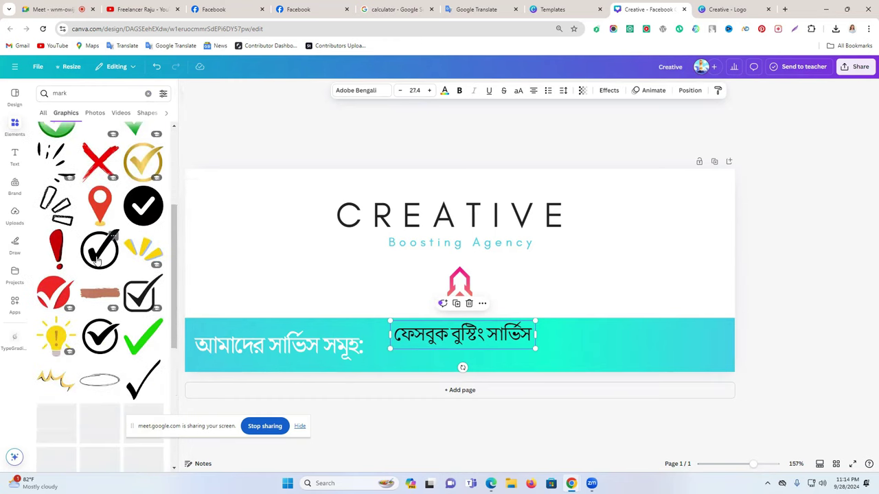
scroll(96, 265, down, 8)
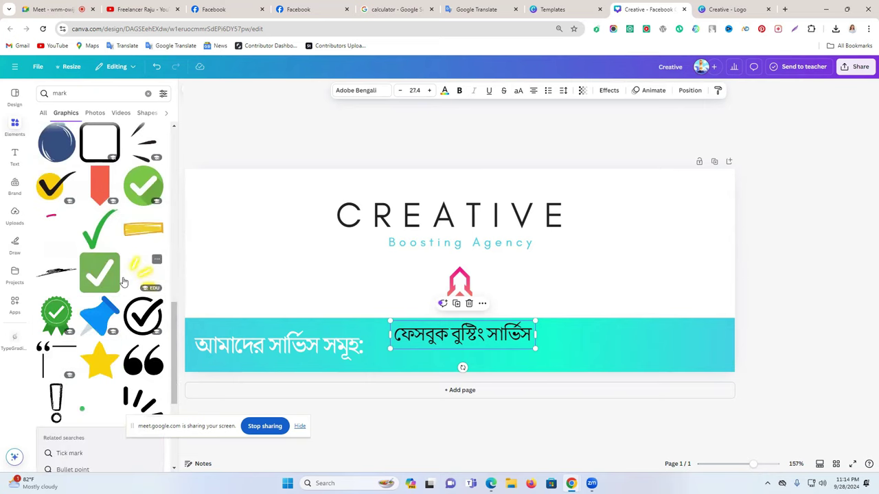
click(99, 314)
Size the push-pin beside the Bengali line and shrink the text to 25
drag(480, 242, 389, 336)
click(411, 339)
click(437, 337)
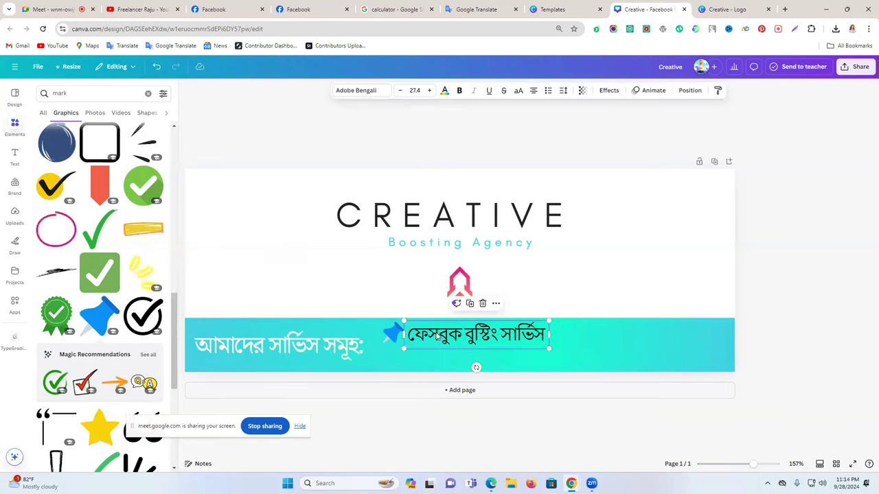
drag(549, 350, 535, 346)
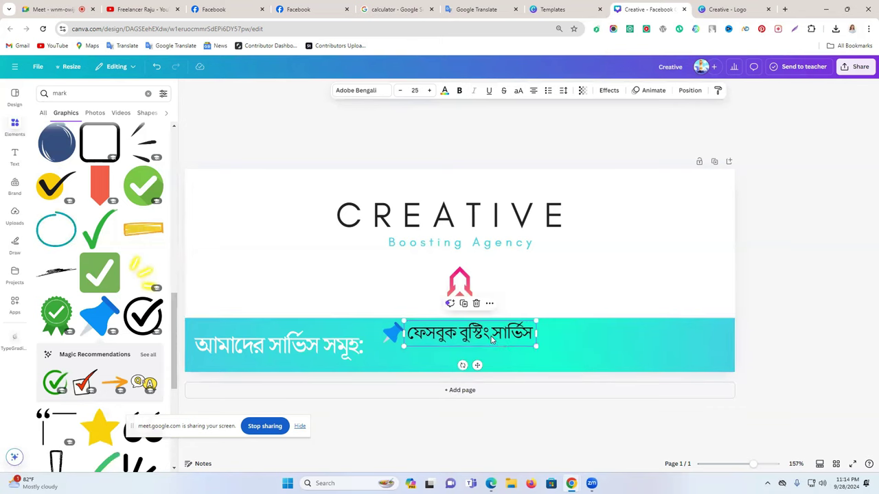
click(392, 334)
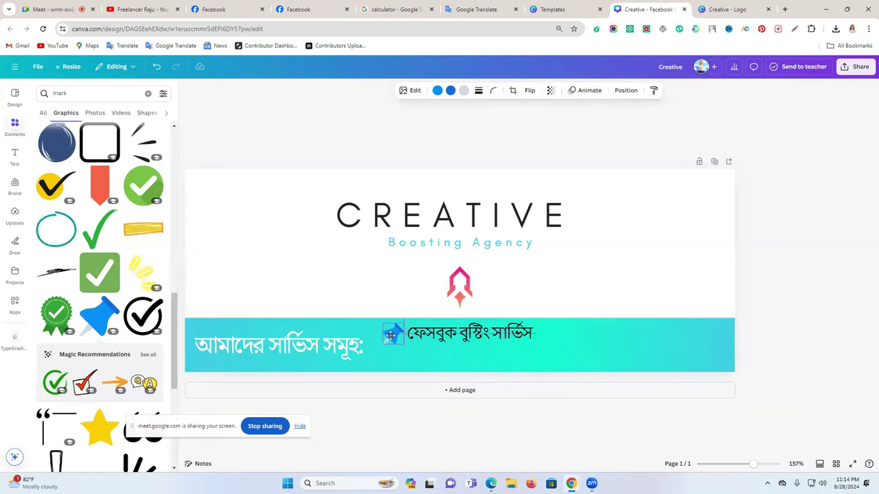
click(543, 332)
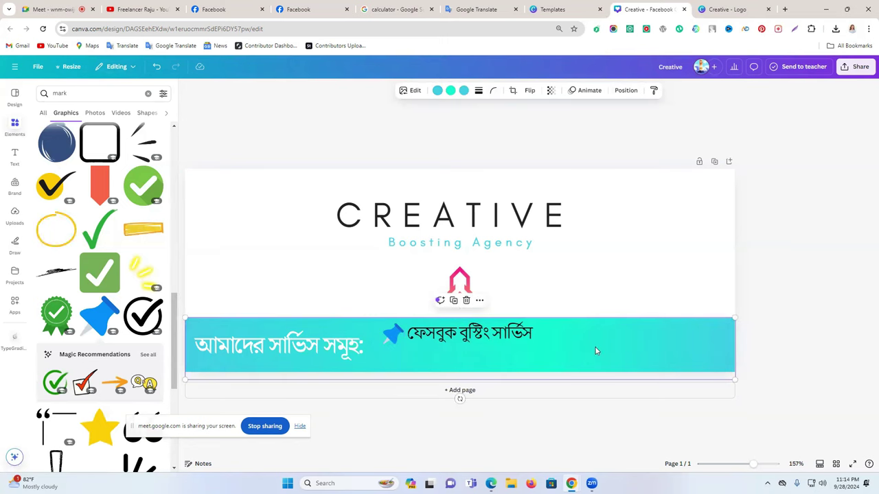
click(479, 302)
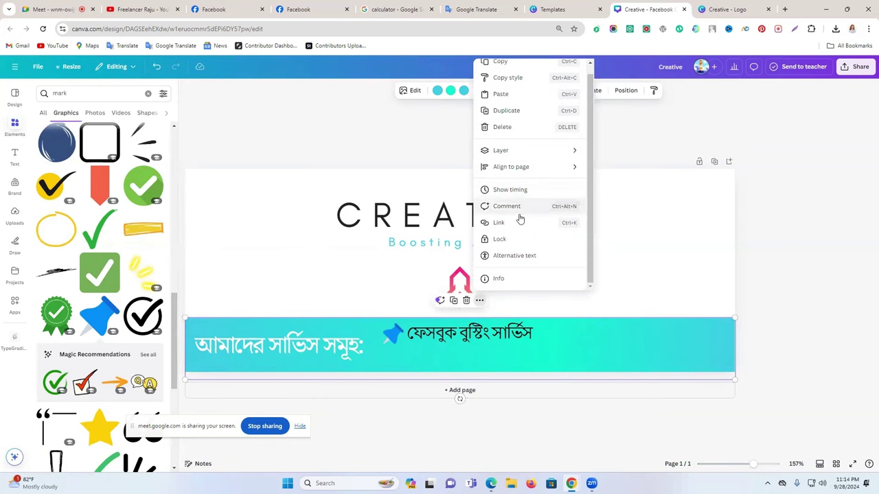
Lock the rocket logo and duplicate the pinned service line just below it
click(499, 247)
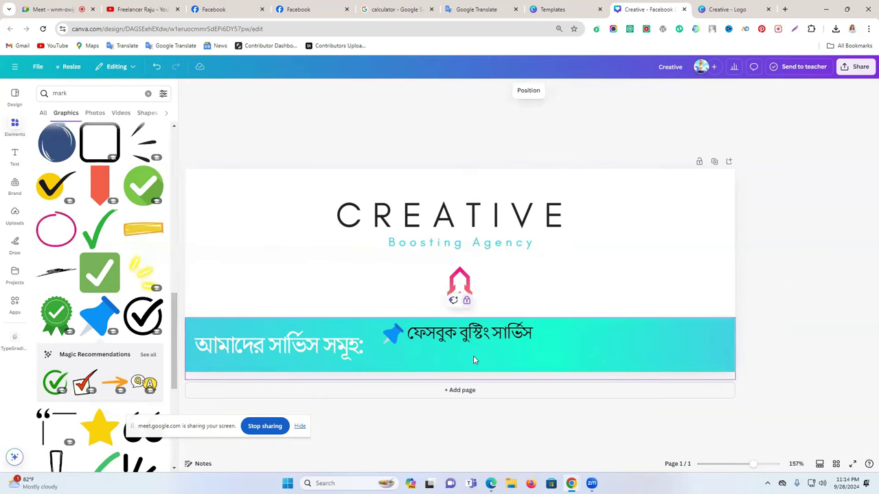
click(398, 333)
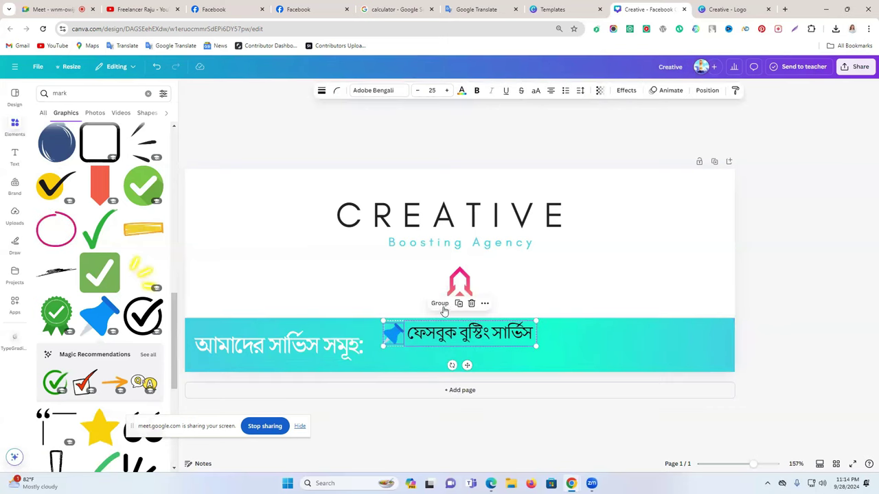
click(467, 304)
drag(443, 351, 427, 357)
click(569, 353)
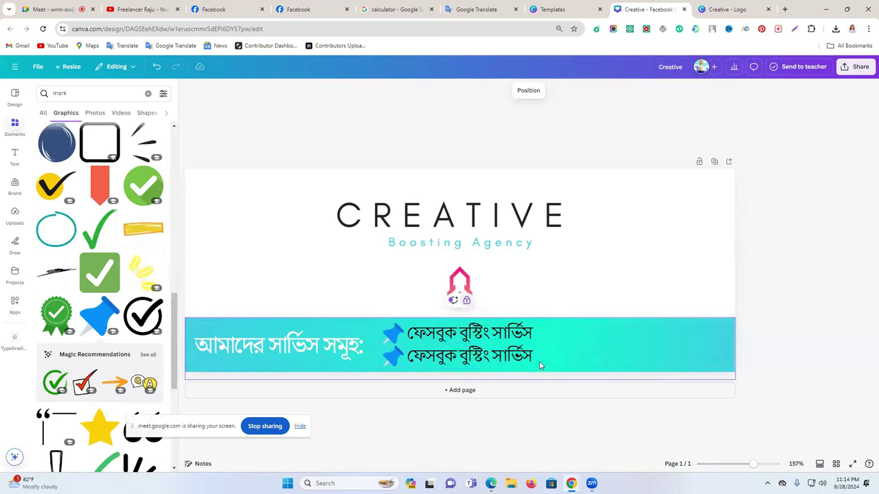
Dictate the next service name in Google Translate, then return to the cover design
click(254, 7)
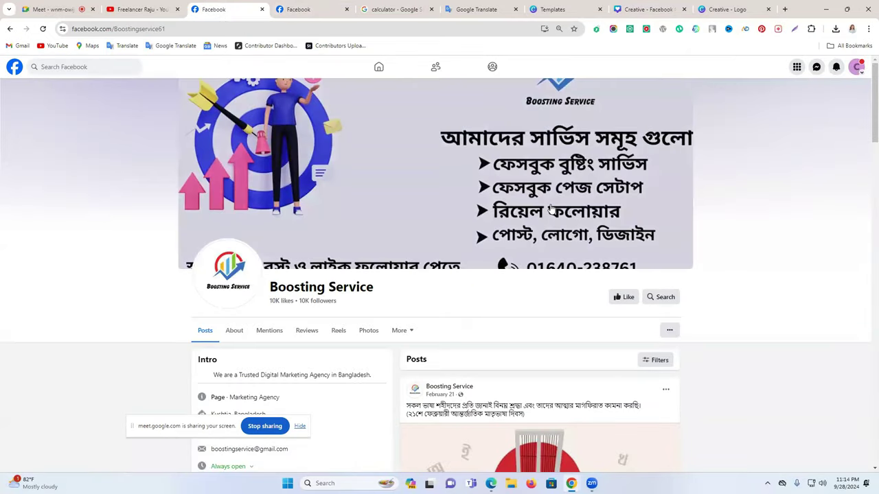
click(481, 9)
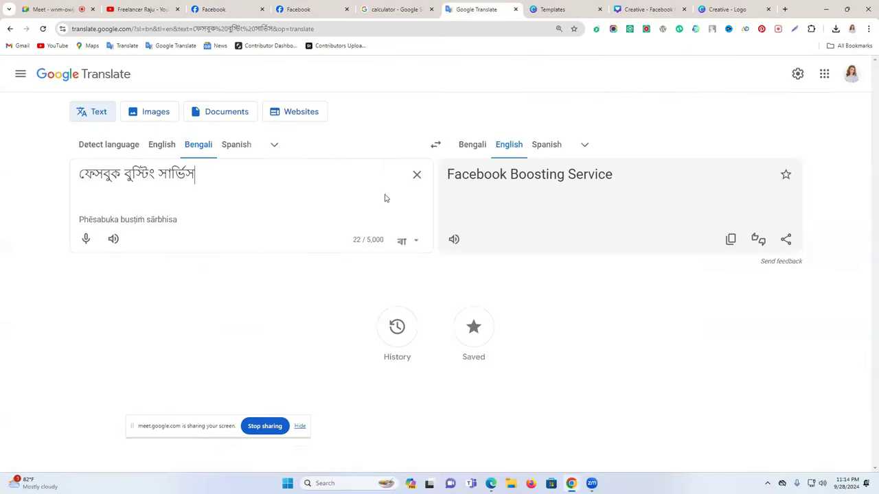
click(416, 176)
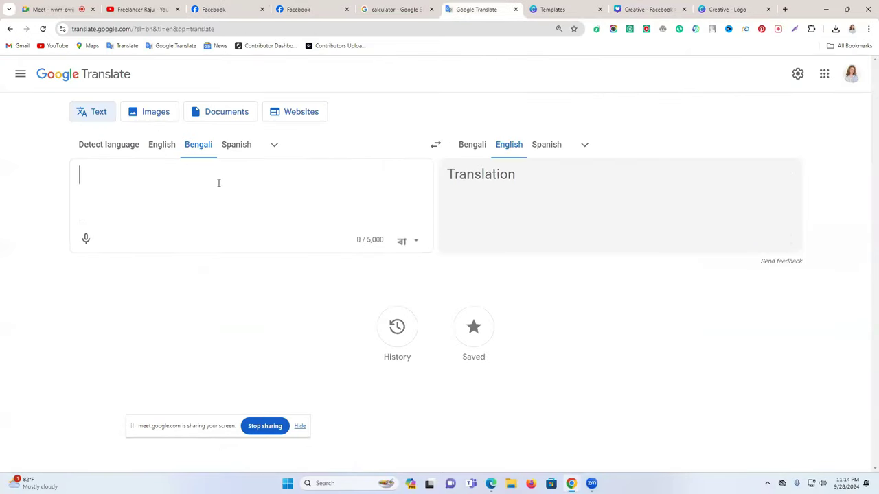
click(86, 239)
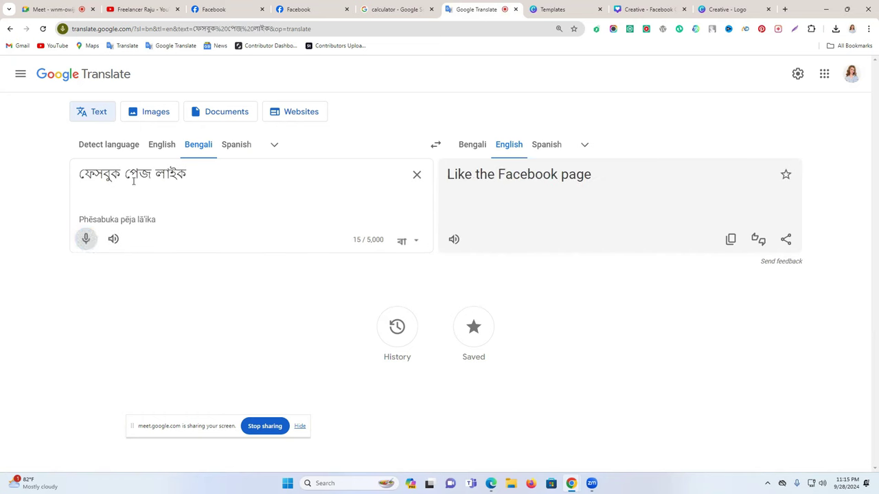
click(708, 6)
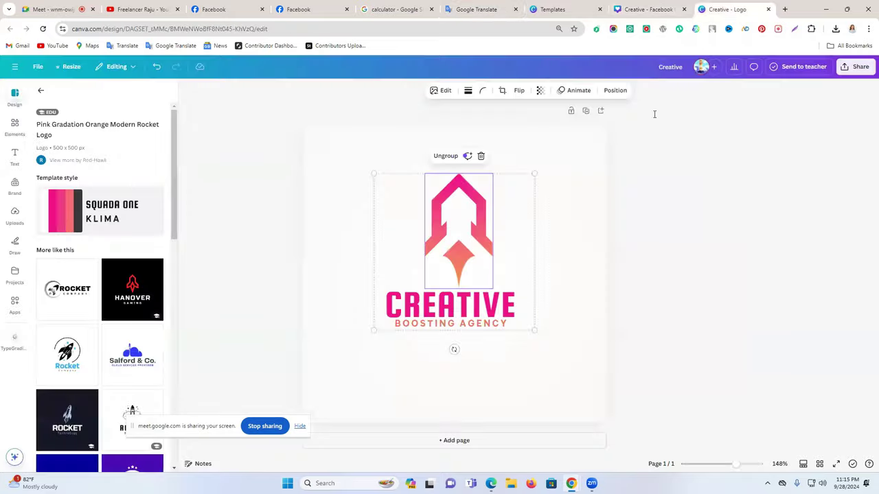
click(642, 9)
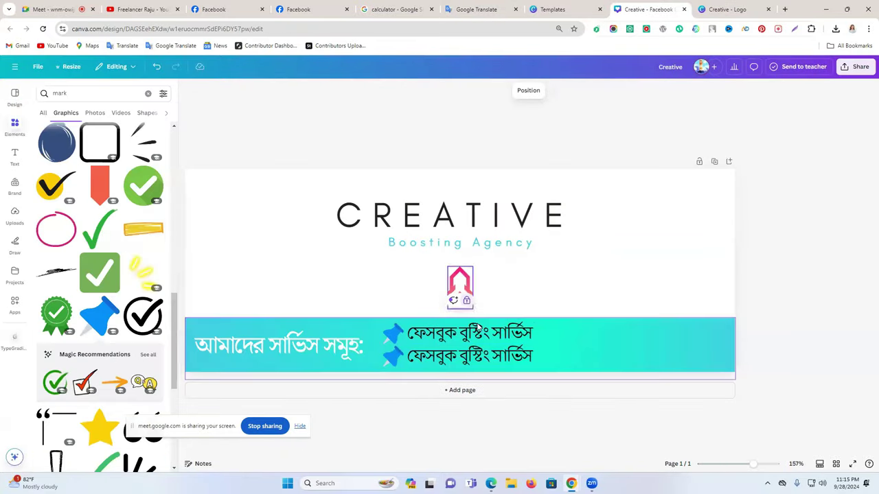
click(766, 10)
Replace the second service line's text with 'ফেসবুক পেজ লাইক'
click(455, 333)
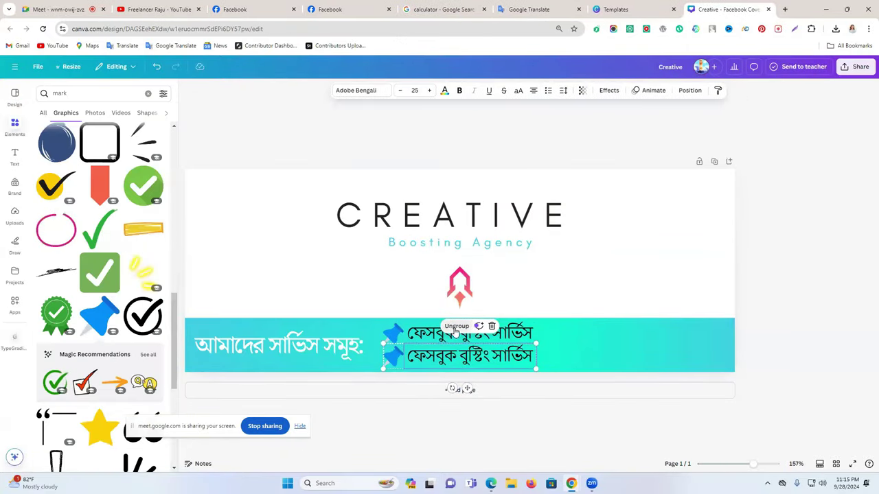
click(398, 373)
click(424, 356)
click(427, 358)
text(ফেসবুক পেজ লাইক)
click(742, 310)
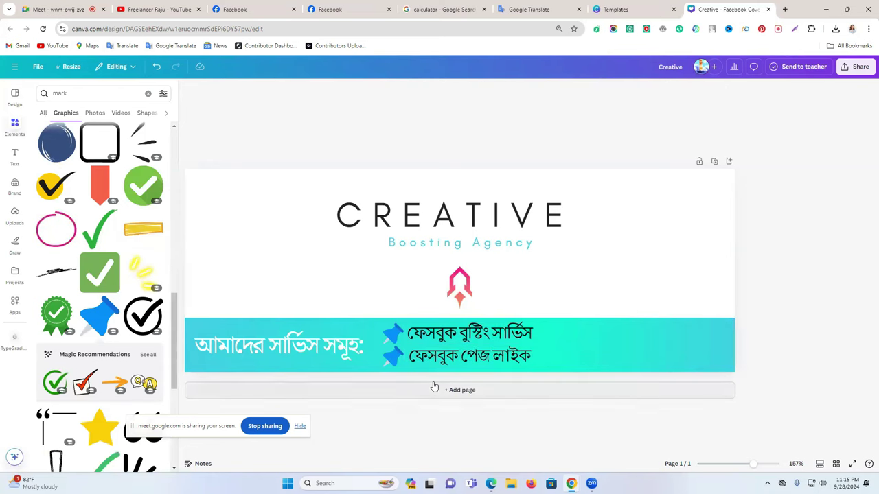
Place a copy of the first pinned line to its right and check the Facebook pages
click(530, 335)
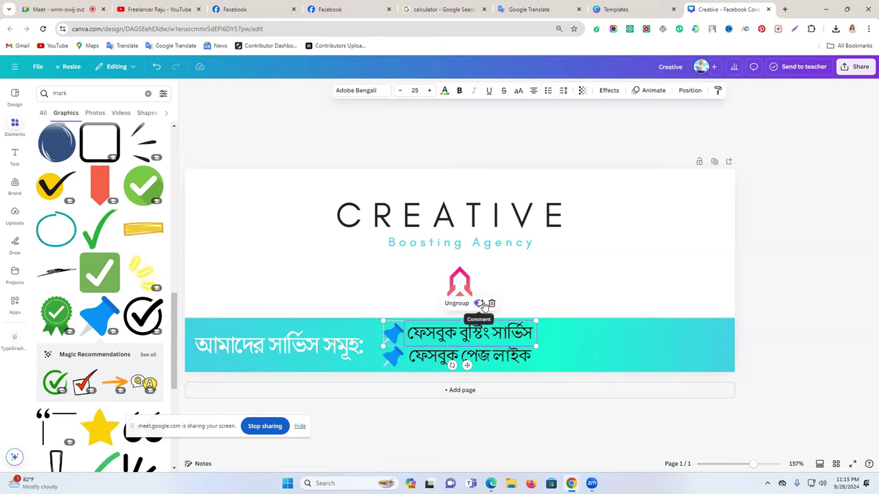
drag(485, 333, 646, 334)
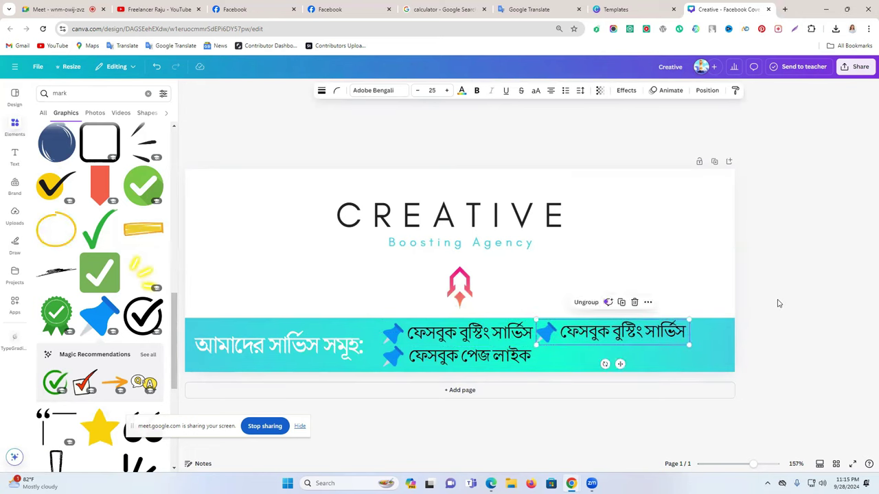
click(777, 302)
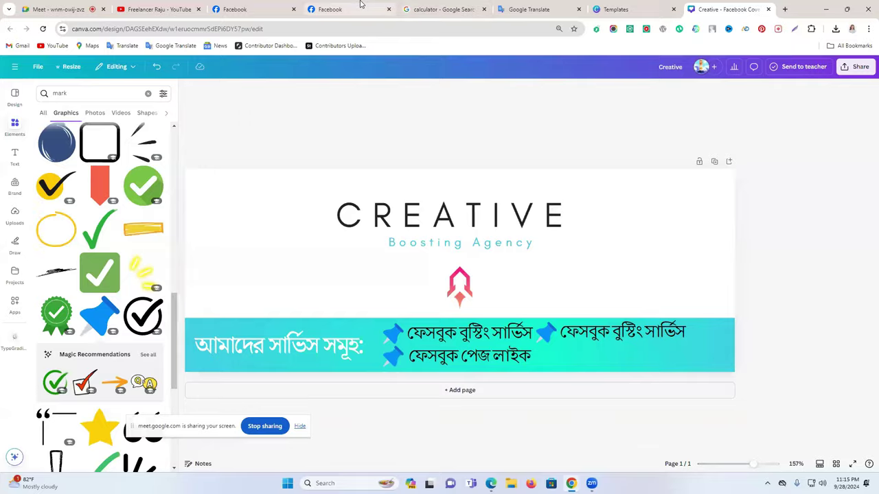
click(362, 7)
click(274, 9)
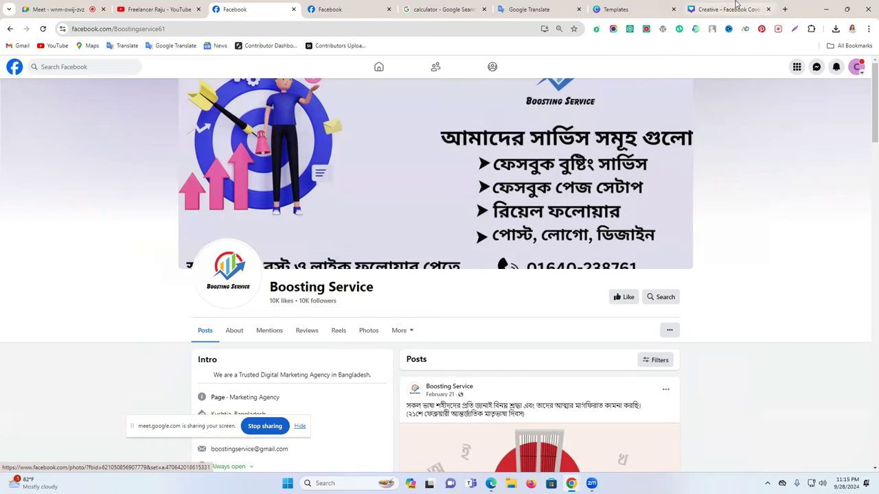
Dictate and copy 'ফেসবুক পেজ সেটআপ', pasting it into the right-hand service line
click(535, 9)
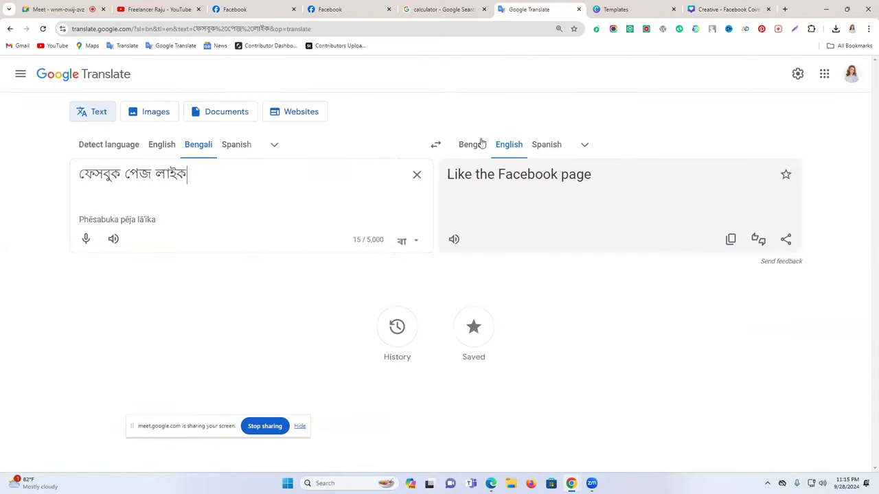
click(425, 175)
click(92, 245)
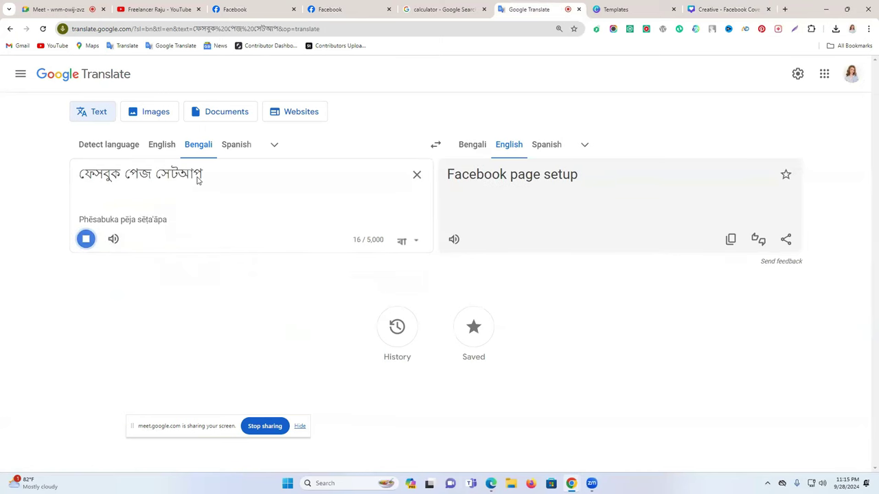
triple_click(198, 180)
key(ctrl+c)
click(727, 9)
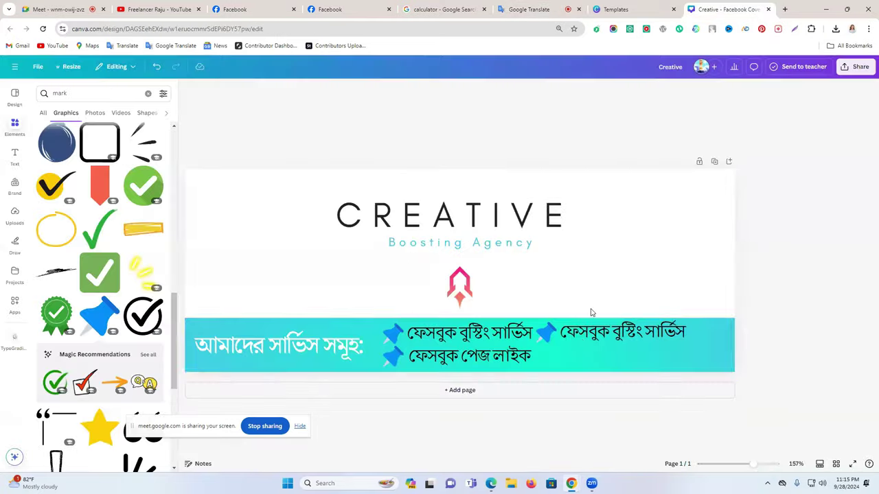
double_click(591, 332)
key(ctrl+v)
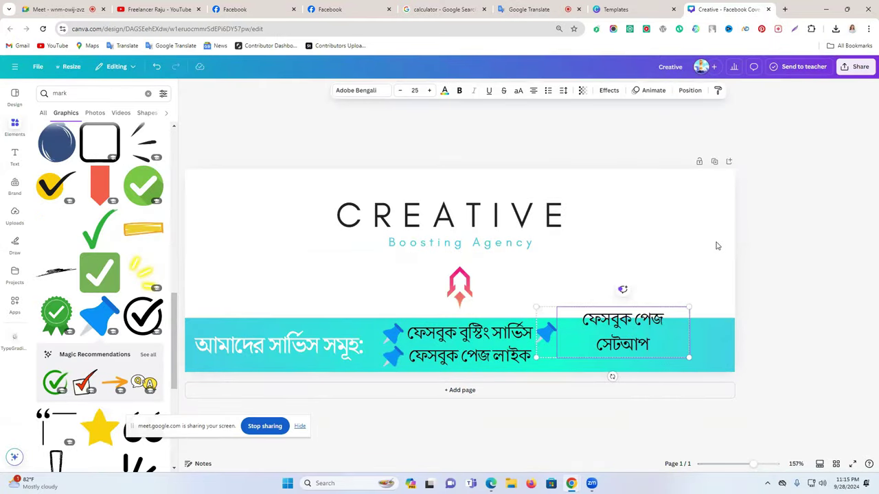
click(753, 273)
Ungroup the pin and text and widen 'ফেসবুক পেজ সেটআপ' to fit one line
click(636, 327)
click(615, 294)
click(787, 318)
click(628, 342)
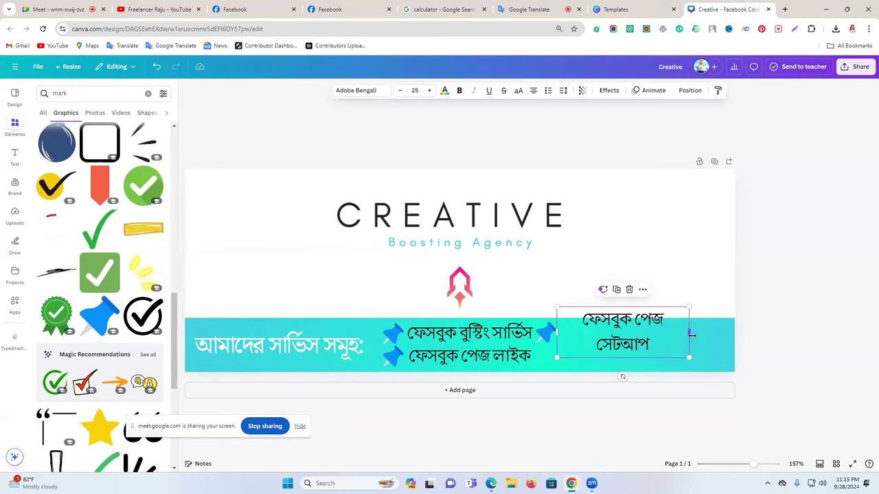
drag(691, 334, 755, 343)
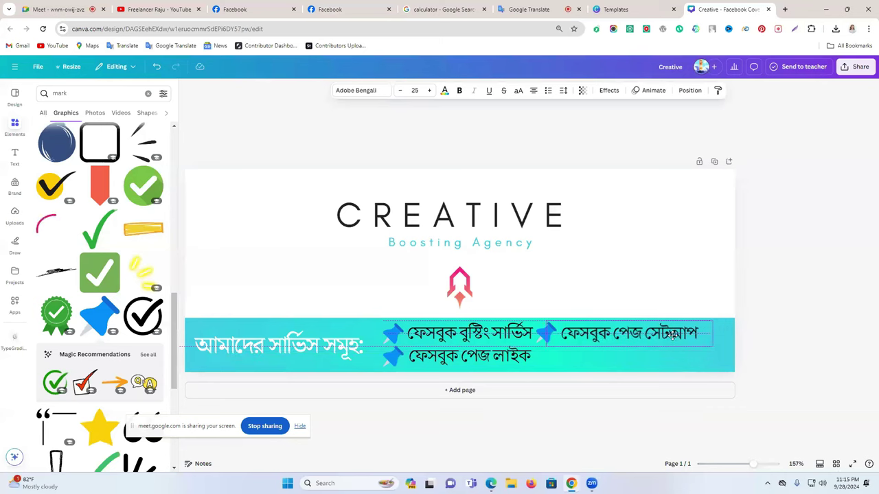
click(801, 310)
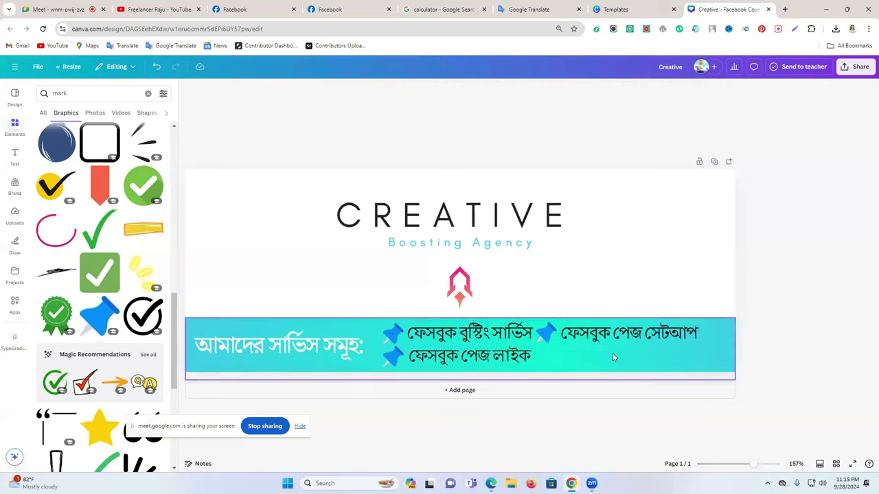
Duplicate the 'ফেসবুক পেজ সেটআপ' line with its pin onto the row below
click(577, 333)
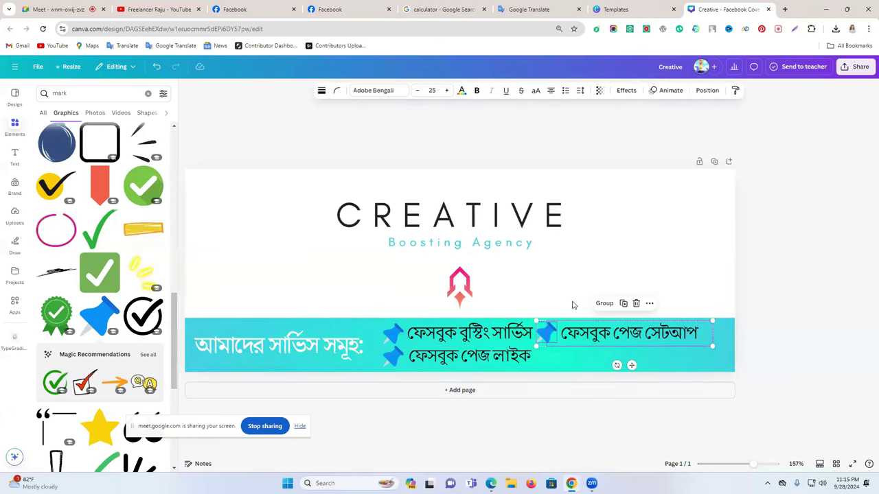
click(623, 303)
drag(583, 338, 584, 356)
click(755, 305)
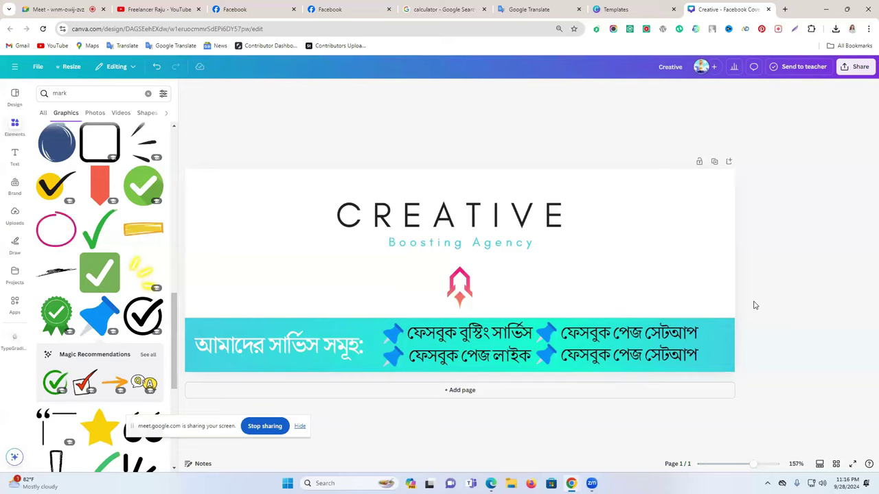
Dictate 'ইউটিউব মনিটাইজেশন' in Google Translate and paste it into the lower-right line
click(505, 5)
click(417, 175)
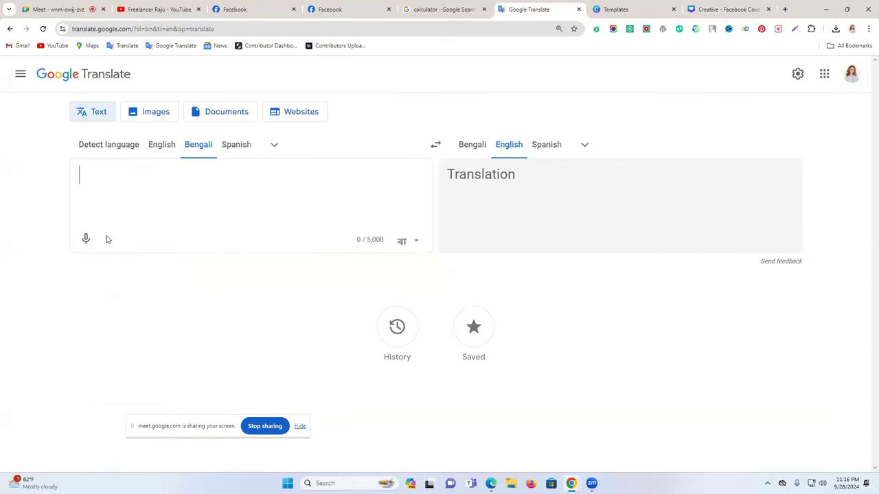
click(87, 240)
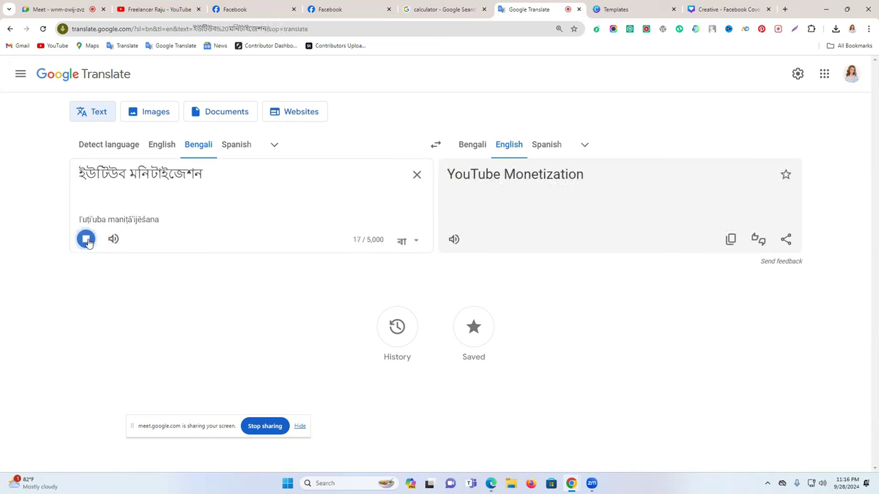
triple_click(143, 179)
key(ctrl+c)
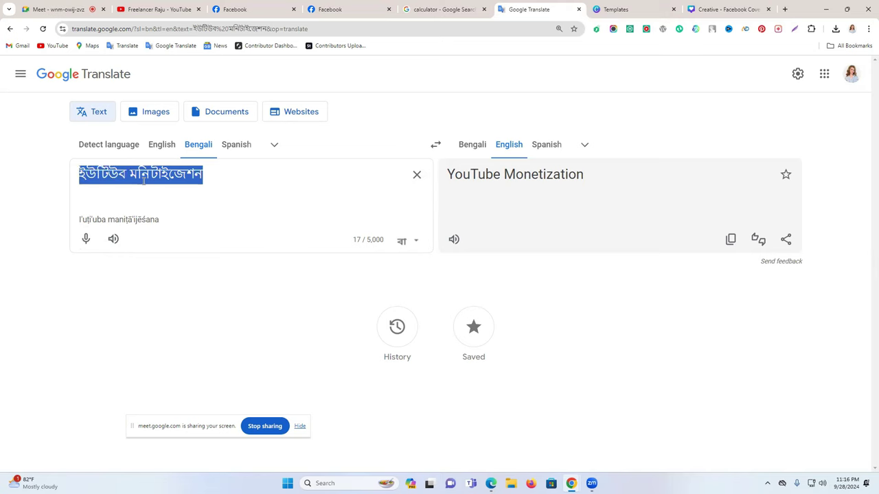
click(728, 8)
click(613, 356)
double_click(612, 356)
key(ctrl+v)
click(794, 314)
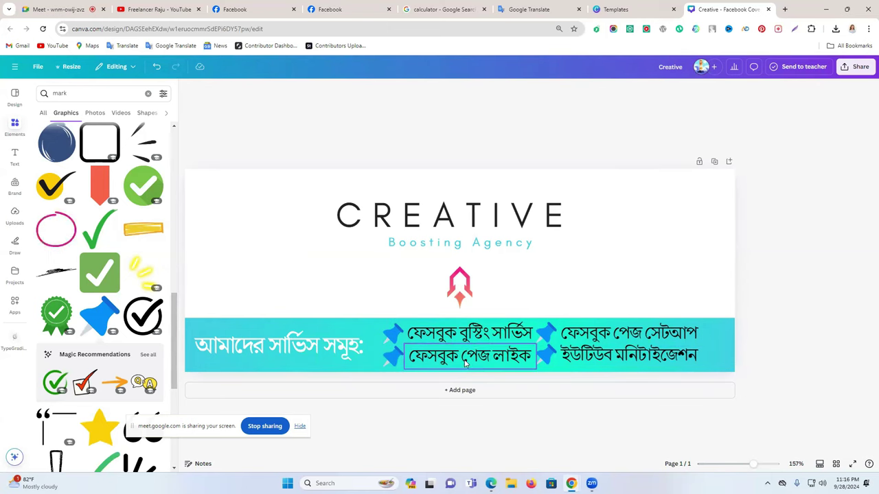
click(485, 362)
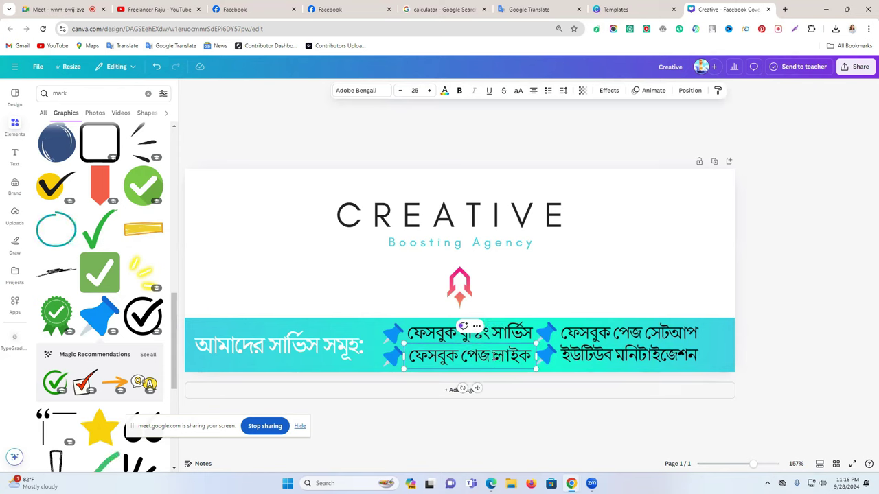
click(787, 328)
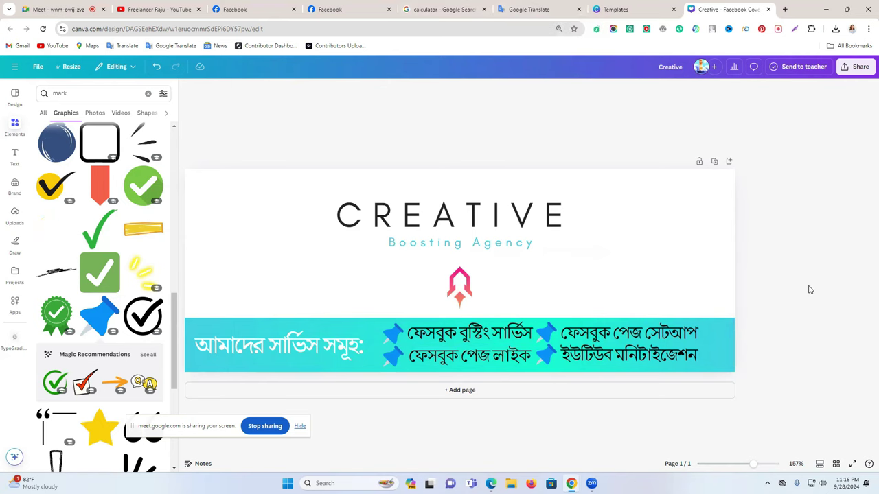
click(533, 6)
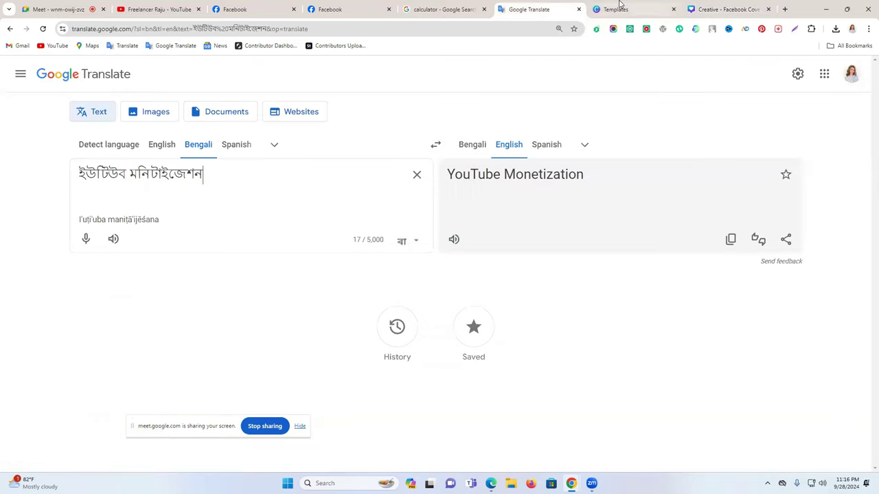
Search Canva templates for 'facebook banner', then 'facebook post'
click(618, 8)
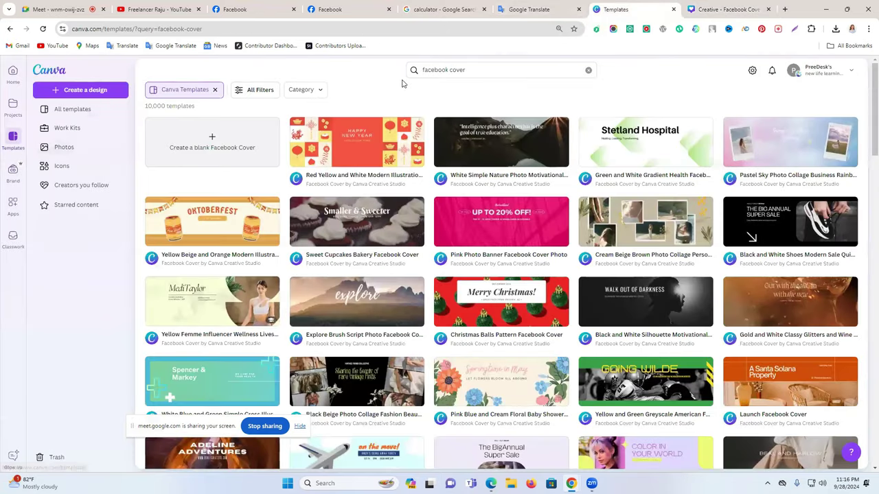
double_click(470, 71)
text(bann)
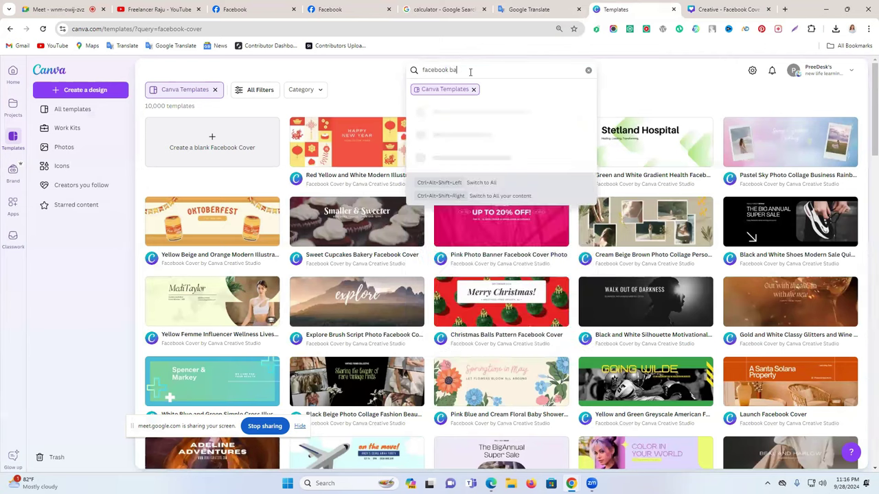
text(er)
key(Return)
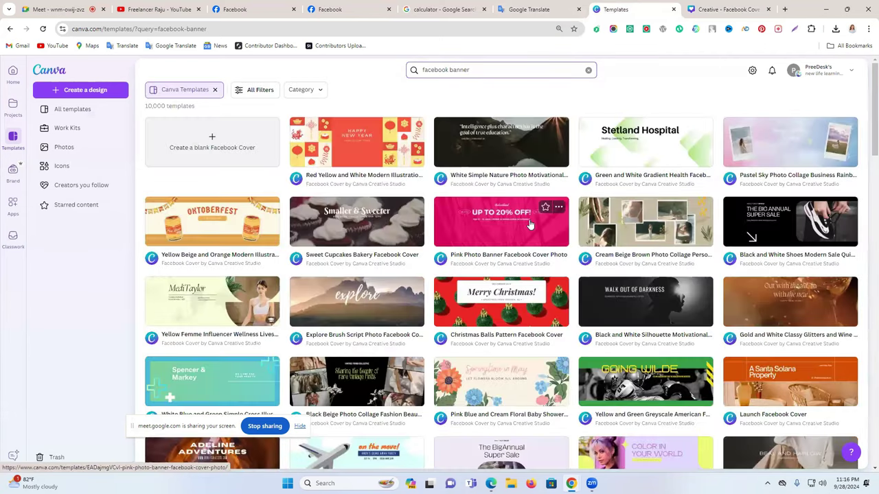
scroll(529, 225, down, 3)
scroll(529, 225, down, 2)
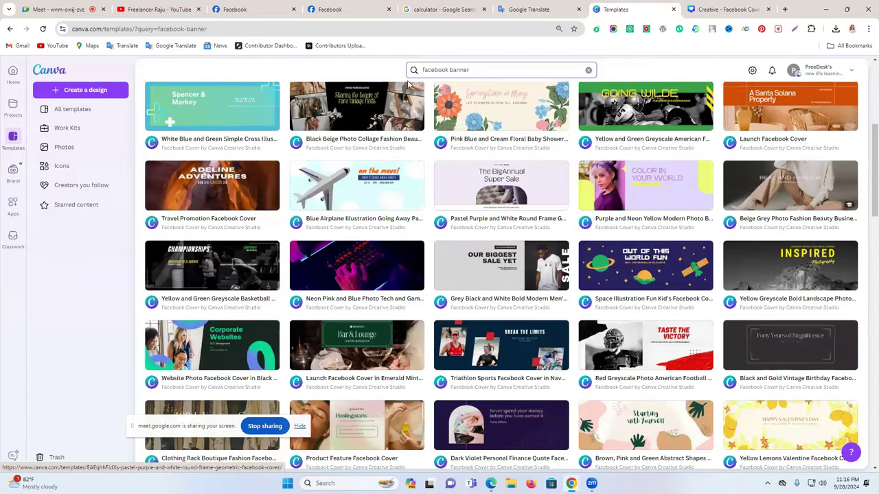
click(460, 69)
double_click(459, 70)
text(p)
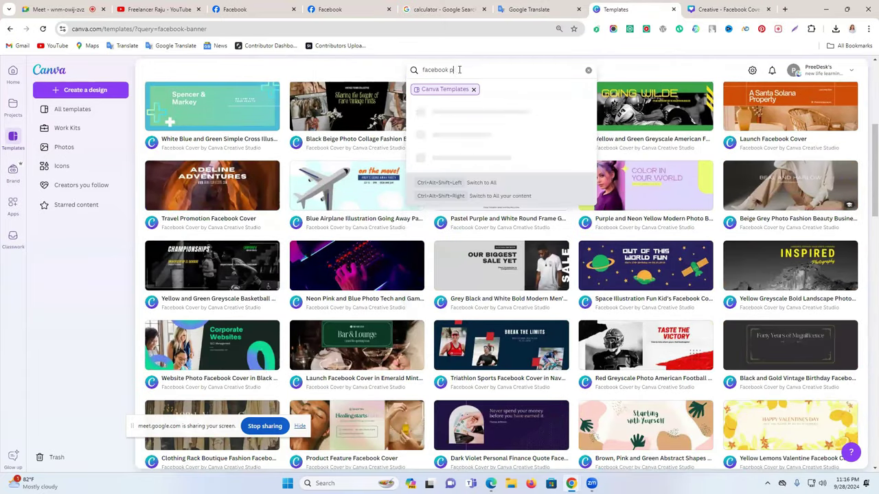
text(ost)
key(Return)
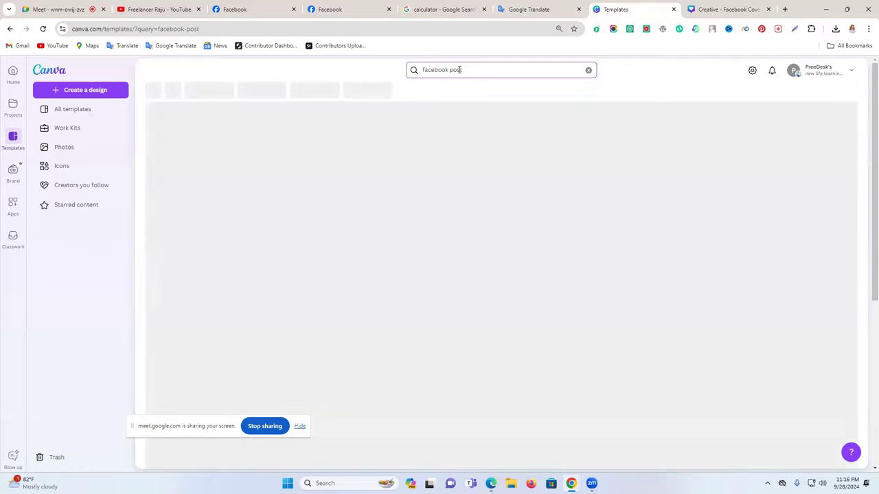
Check the video call's participant list, then return to the post templates
key(ctrl+1)
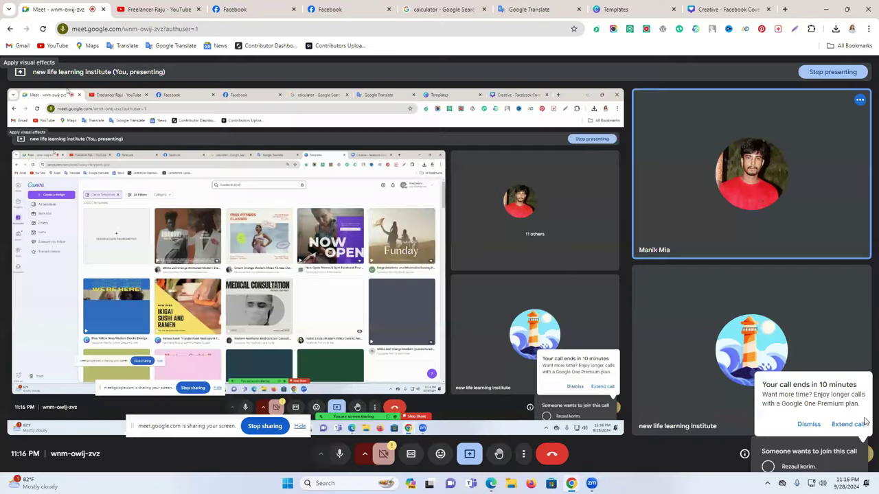
click(808, 424)
click(809, 451)
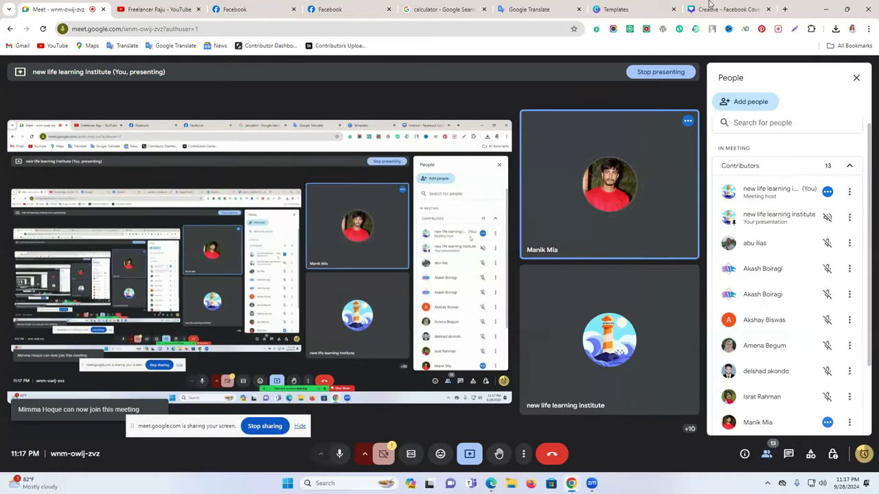
click(710, 9)
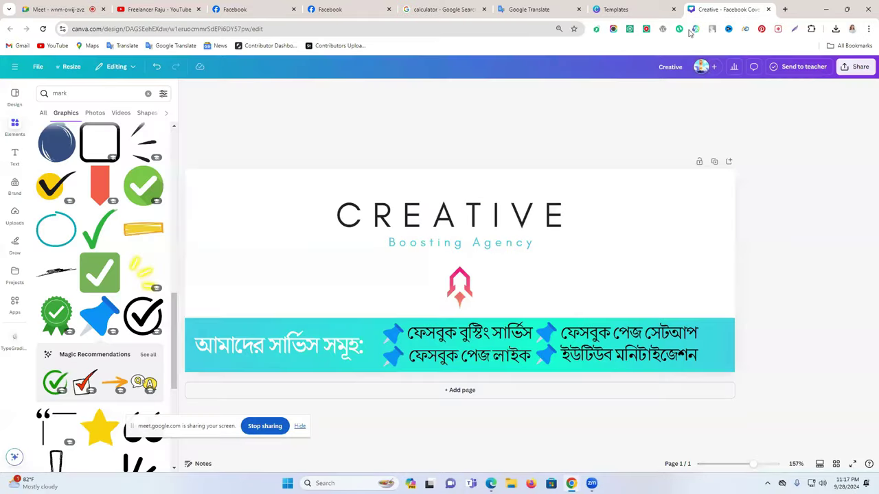
click(608, 9)
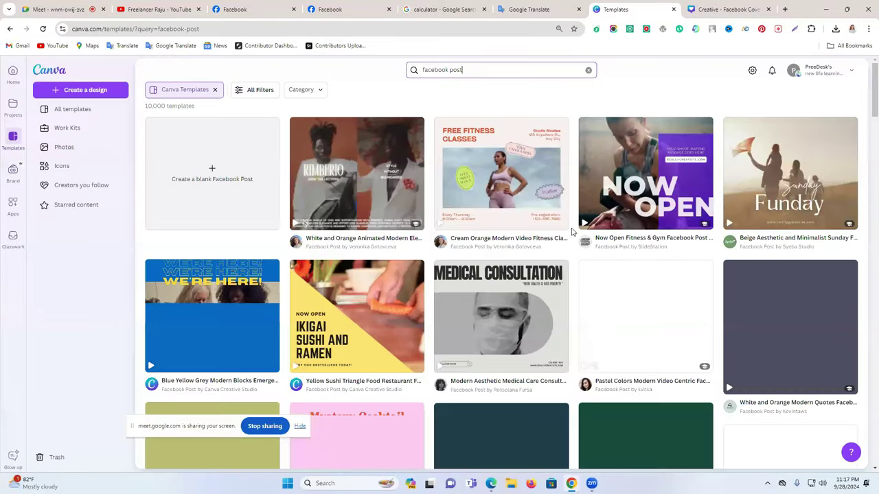
Leave the search results for the templates home and browse Canva's stock Photos
scroll(571, 232, down, 5)
scroll(128, 120, down, 3)
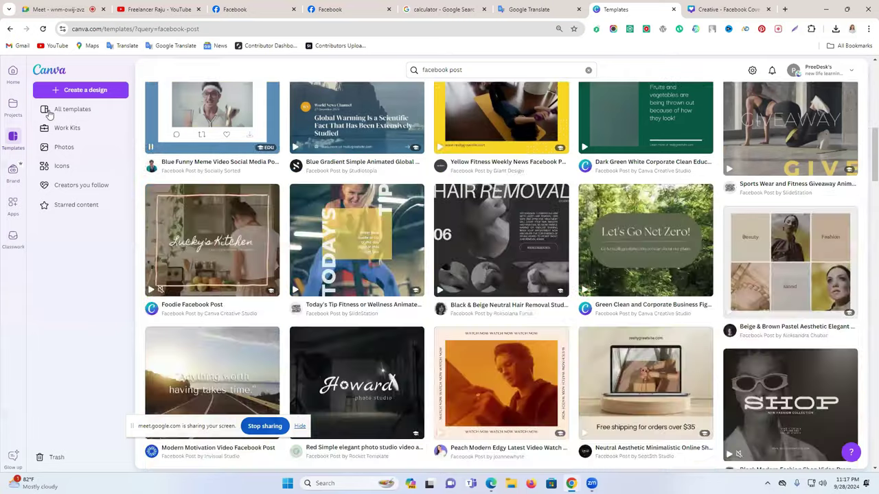
click(72, 116)
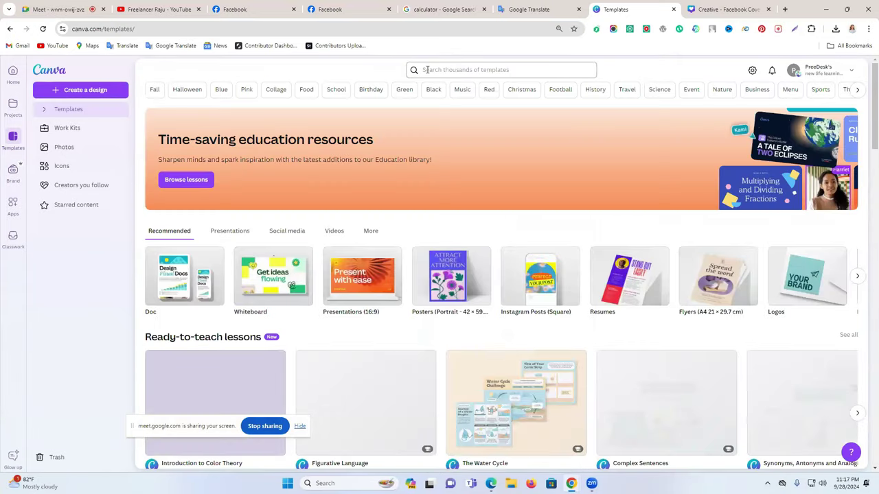
scroll(556, 287, down, 5)
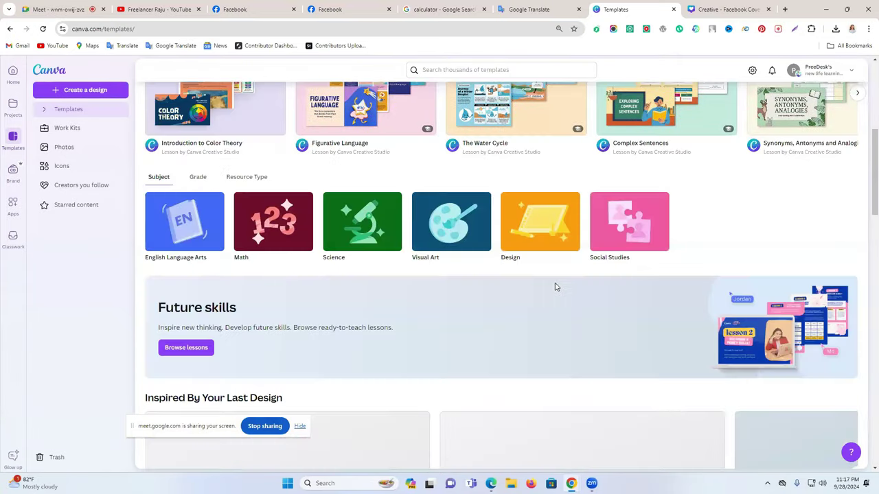
scroll(551, 288, down, 6)
scroll(433, 265, up, 5)
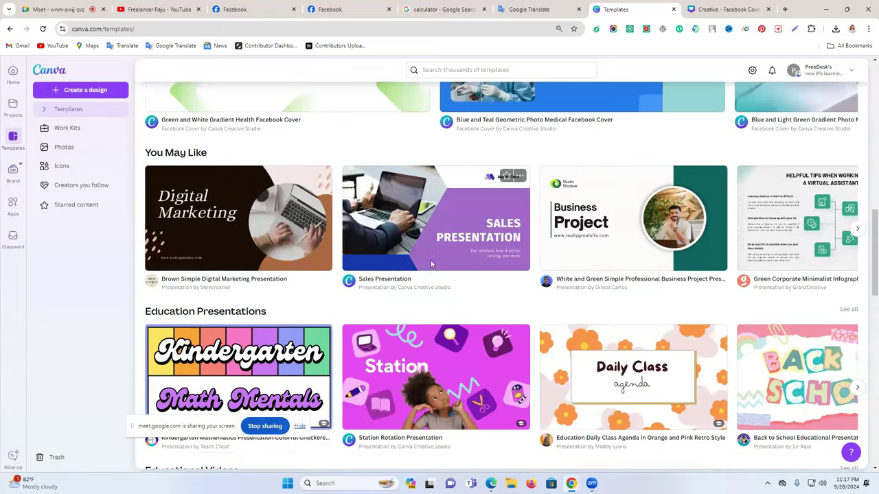
scroll(239, 183, up, 6)
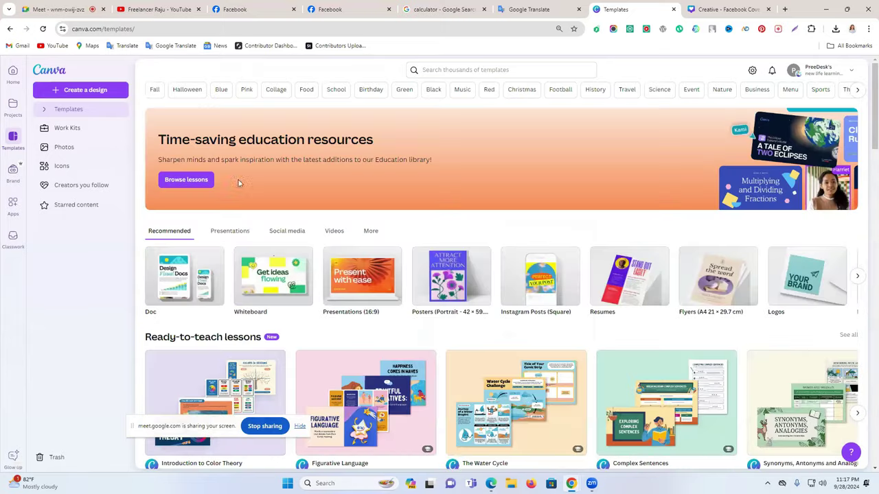
click(77, 146)
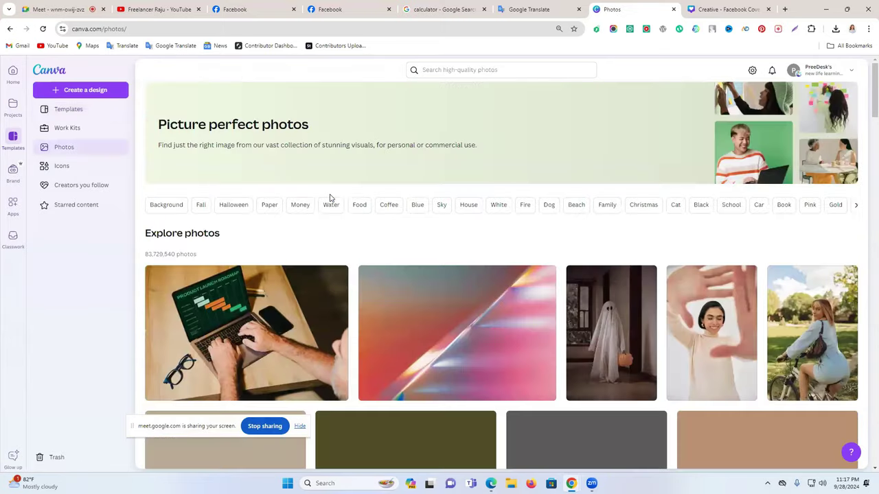
Search Canva's stock photos for 'post'
scroll(330, 199, down, 2)
scroll(440, 72, up, 2)
click(440, 70)
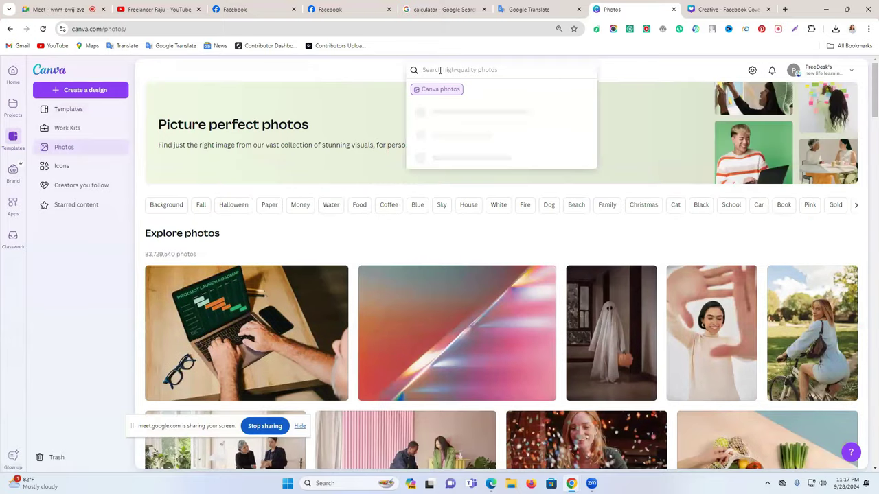
text(post)
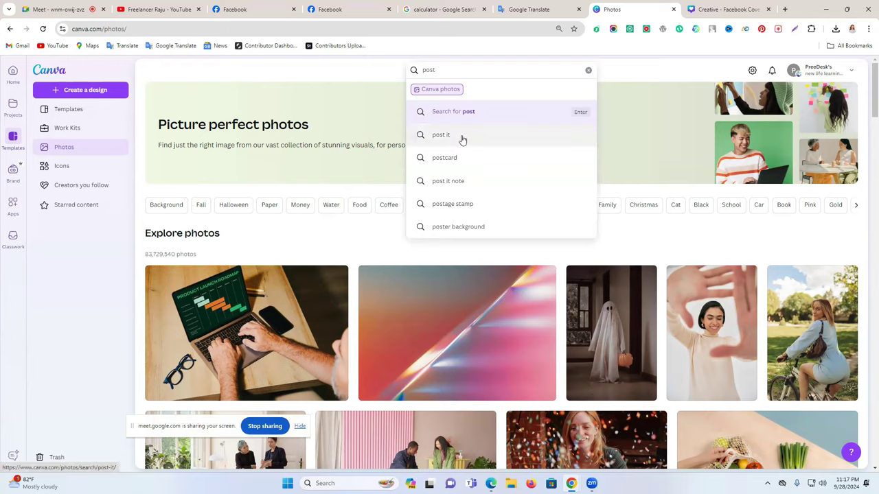
click(472, 112)
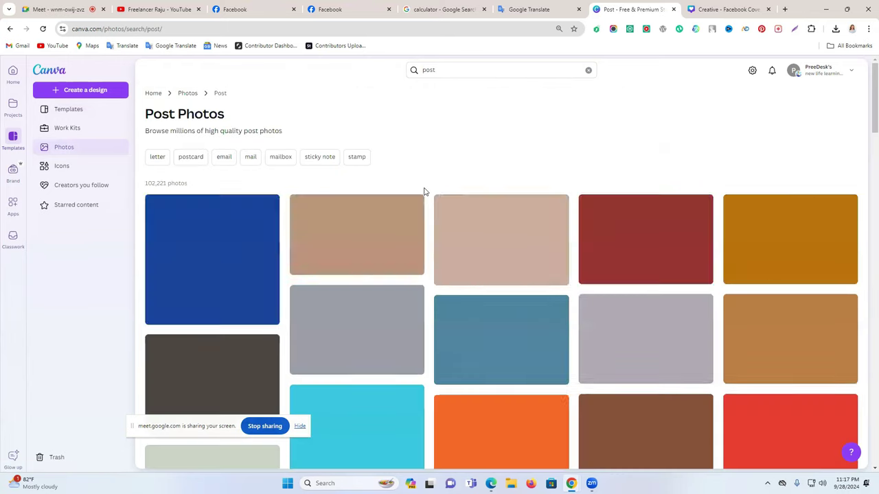
Search templates and your own designs for 'post' without the Canva Templates filter
scroll(423, 191, down, 1)
scroll(425, 192, down, 3)
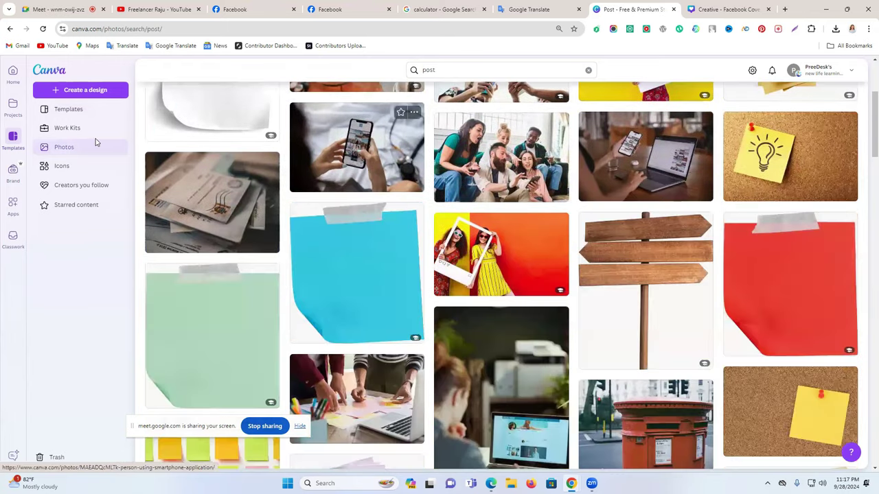
scroll(79, 118, up, 1)
click(75, 112)
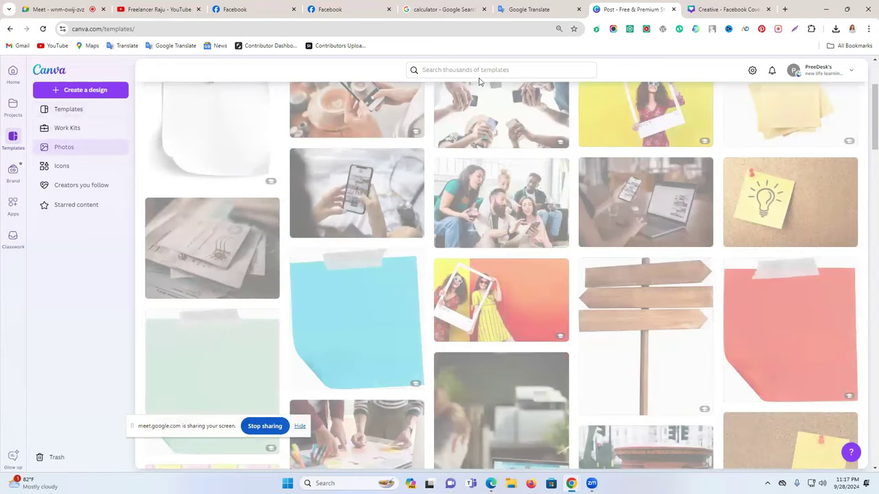
click(474, 68)
click(473, 89)
text(post)
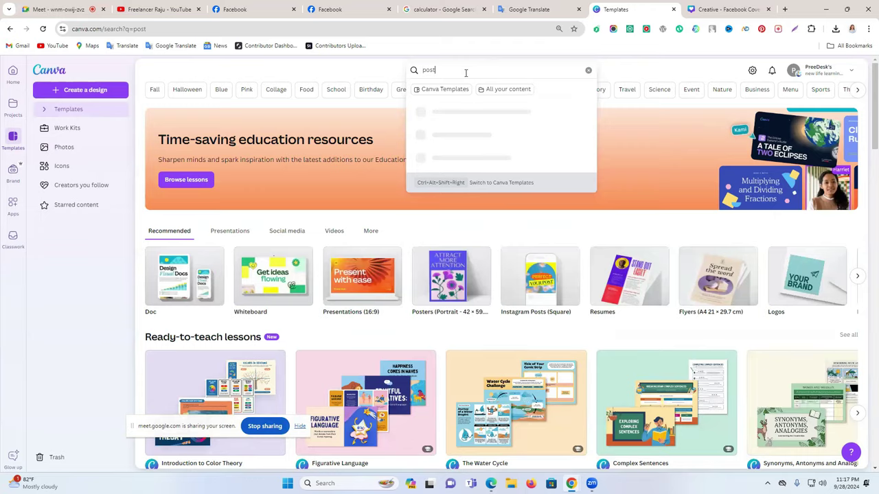
key(Return)
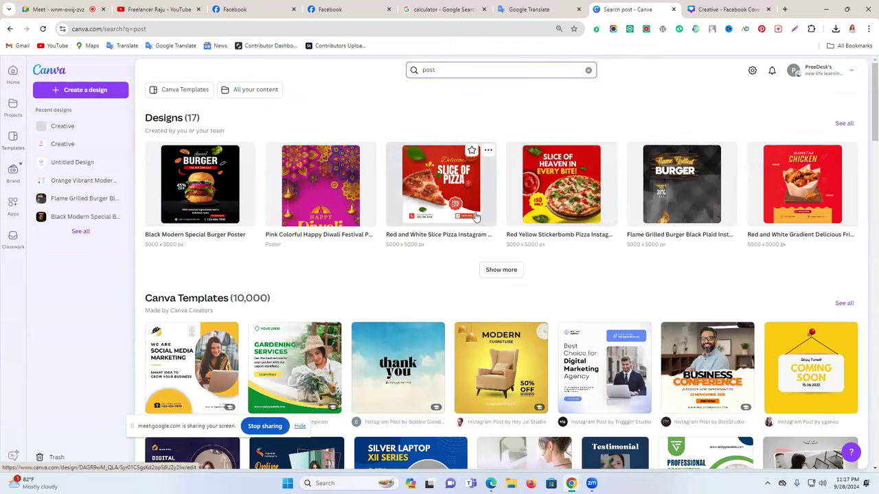
Customize the white-and-yellow Social Media Marketing post template in a new tab
scroll(379, 284, down, 1)
scroll(206, 244, down, 2)
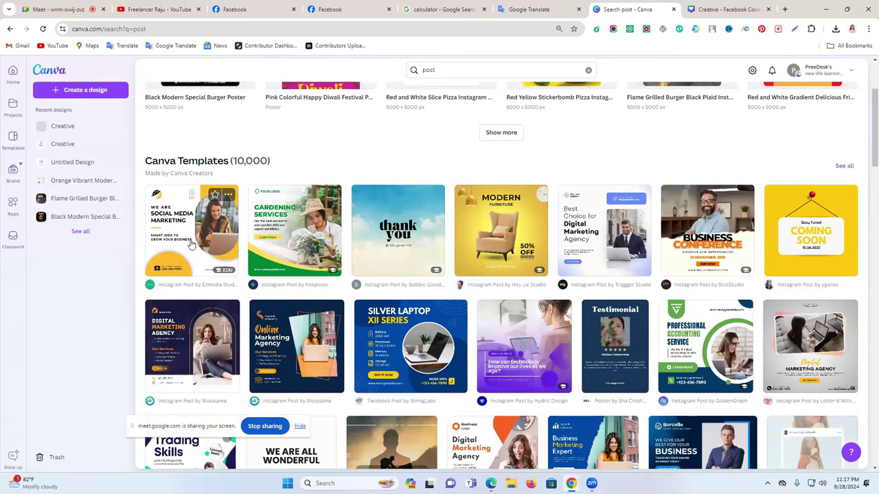
click(192, 245)
click(649, 183)
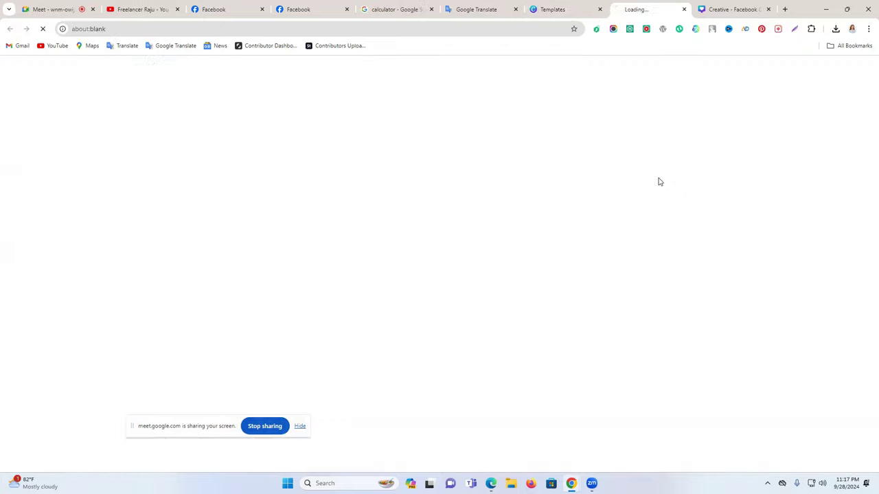
In the marketing template, move the yellow semicircle up-left and the grey shadow off the page
click(726, 7)
click(663, 6)
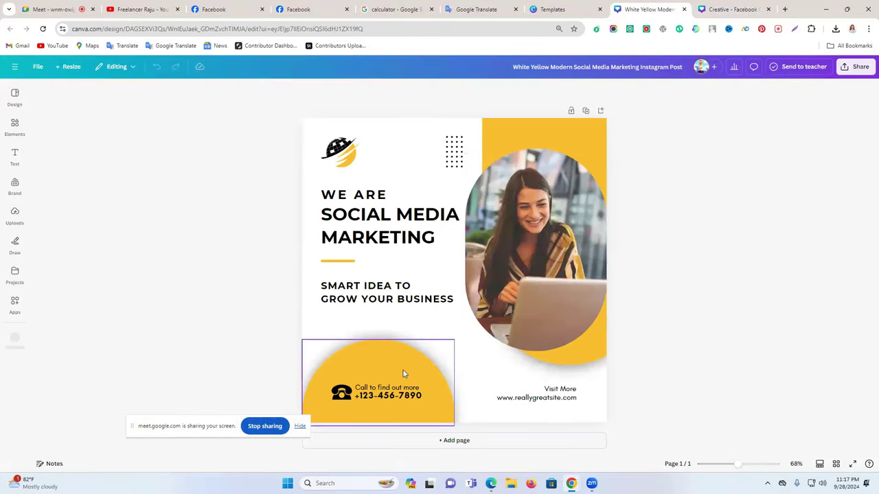
click(403, 373)
drag(403, 373, 283, 326)
drag(393, 377, 236, 368)
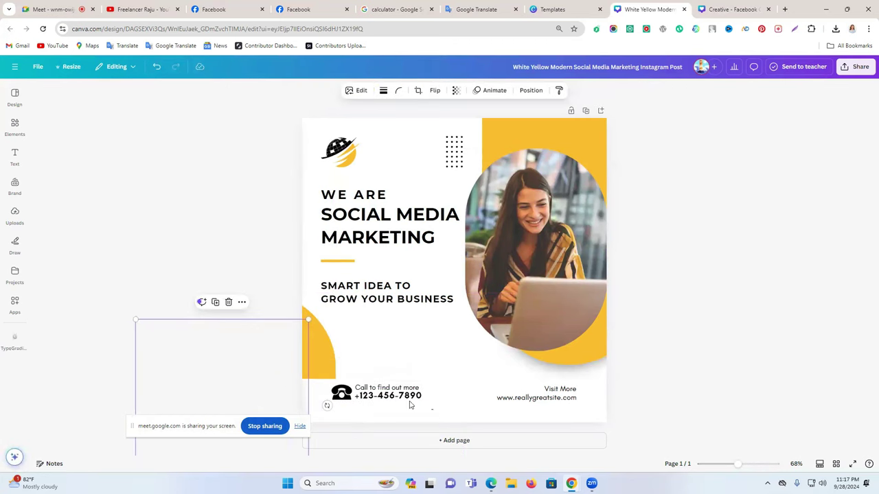
Duplicate the template's phone contact block and copy the duplicate
click(366, 396)
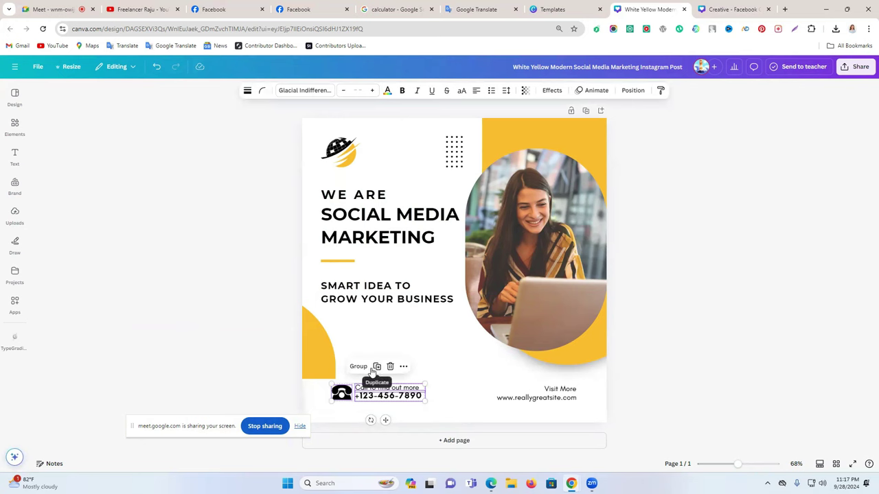
click(377, 367)
drag(364, 375, 621, 199)
drag(697, 33, 422, 328)
right_click(430, 335)
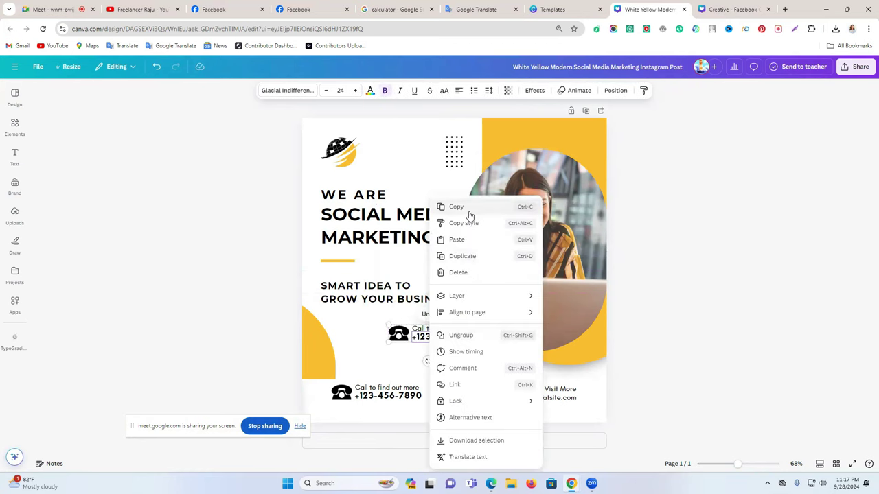
click(469, 216)
Paste the contact block into the Creative cover, shrunk and placed beside the teal banner
click(730, 9)
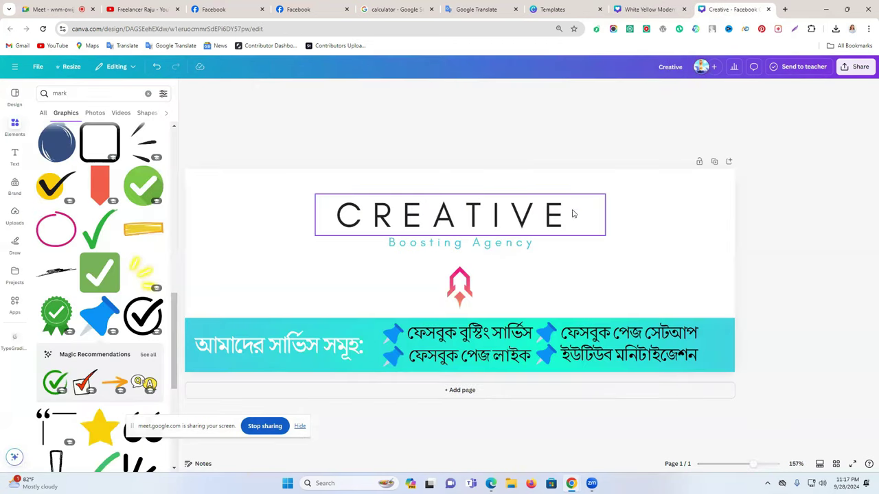
key(ctrl+v)
drag(312, 176, 656, 282)
drag(743, 313, 695, 307)
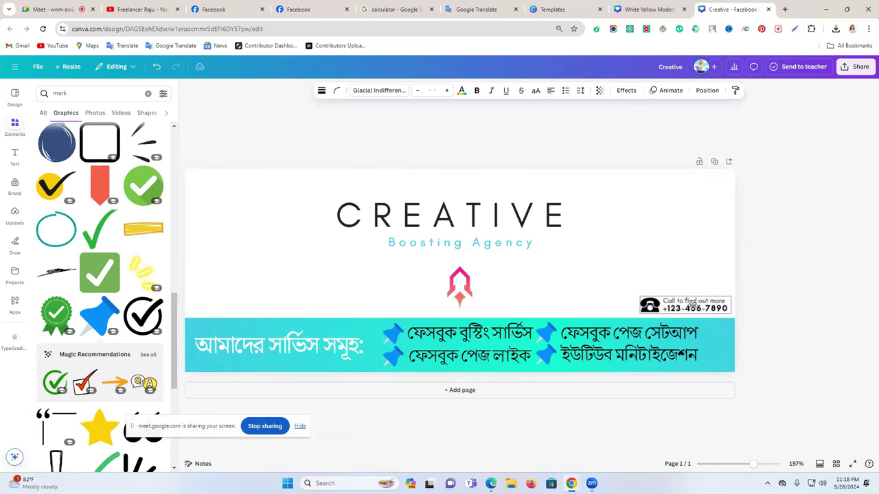
click(765, 298)
In Google Translate, complete the Bengali text with the phone number in Bengali digits
click(501, 9)
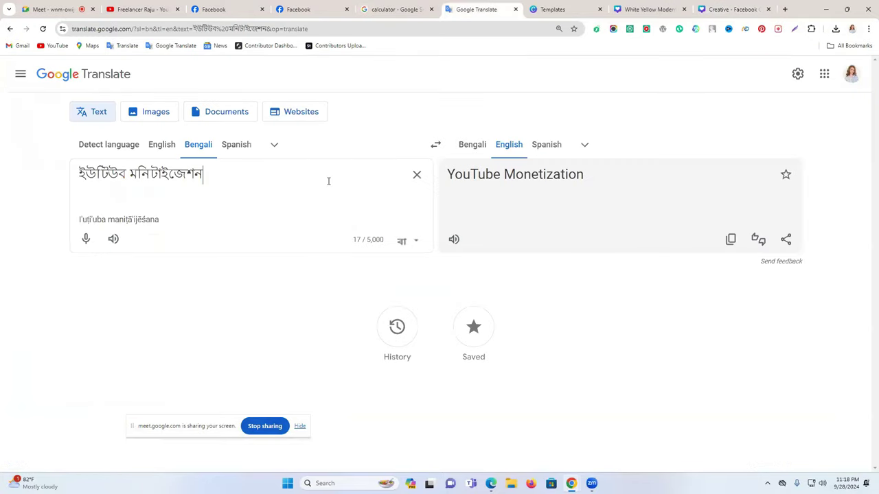
click(417, 175)
click(88, 240)
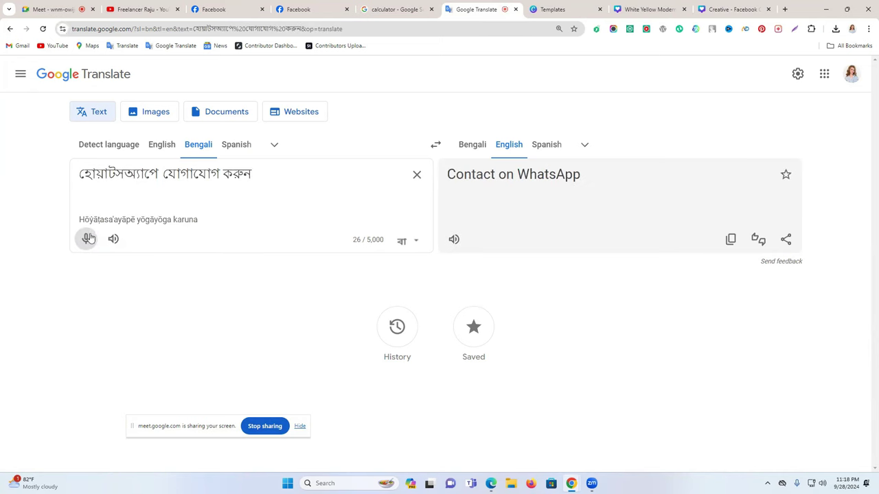
click(261, 177)
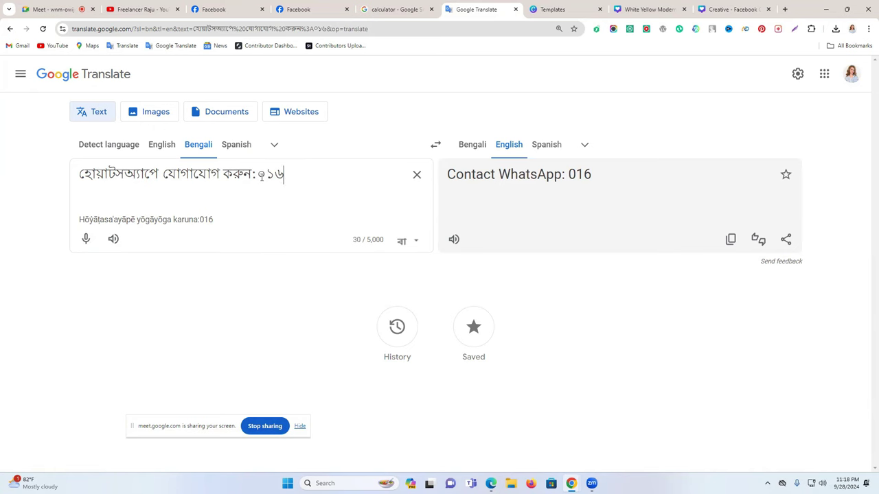
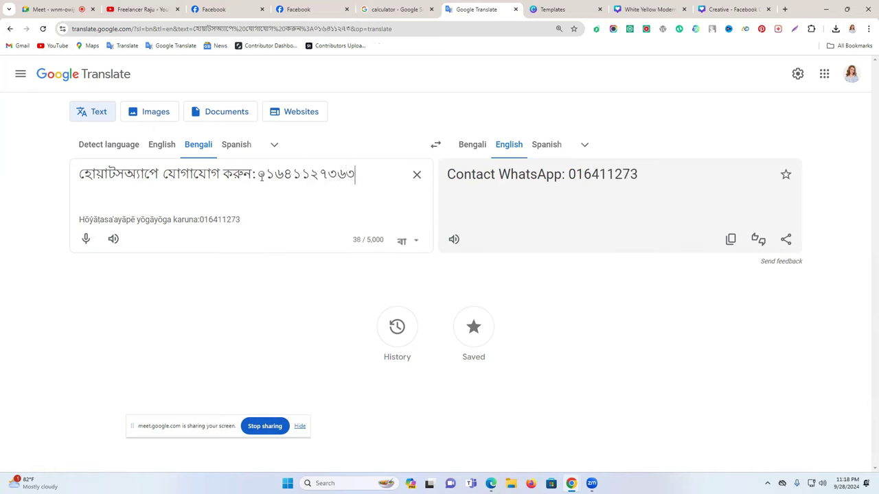
triple_click(261, 176)
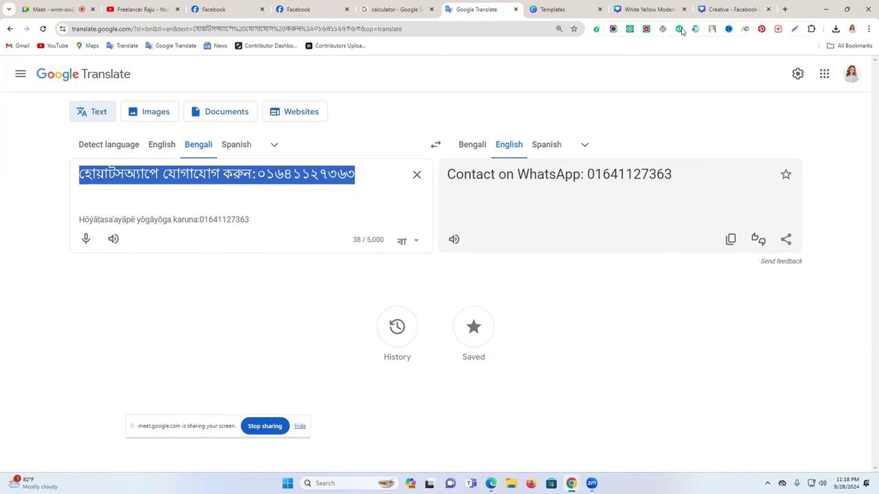
click(734, 9)
click(685, 304)
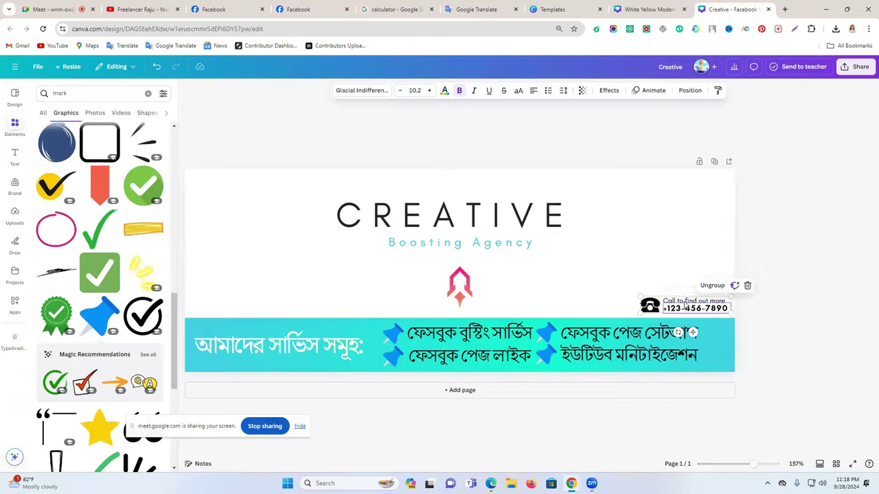
click(712, 285)
click(704, 296)
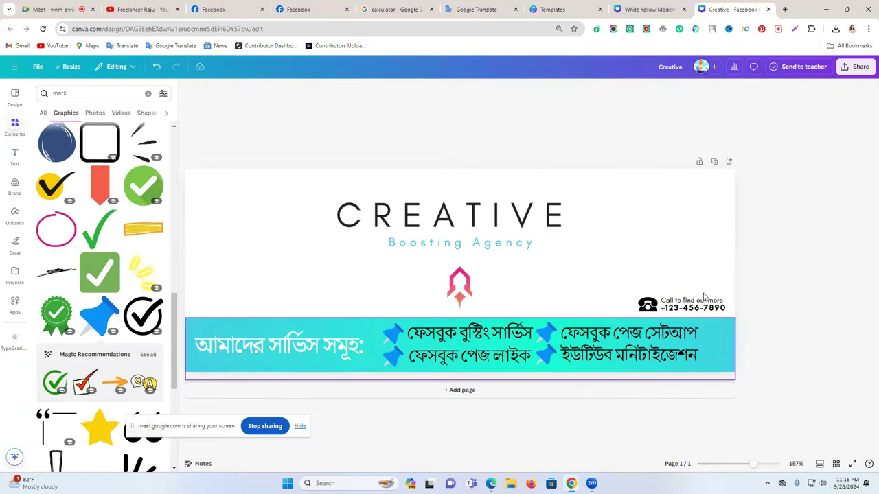
click(481, 9)
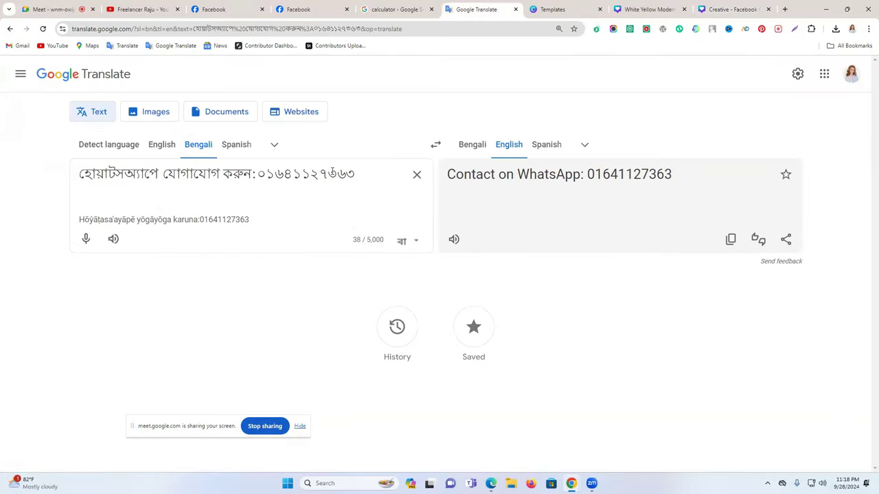
double_click(332, 173)
click(705, 5)
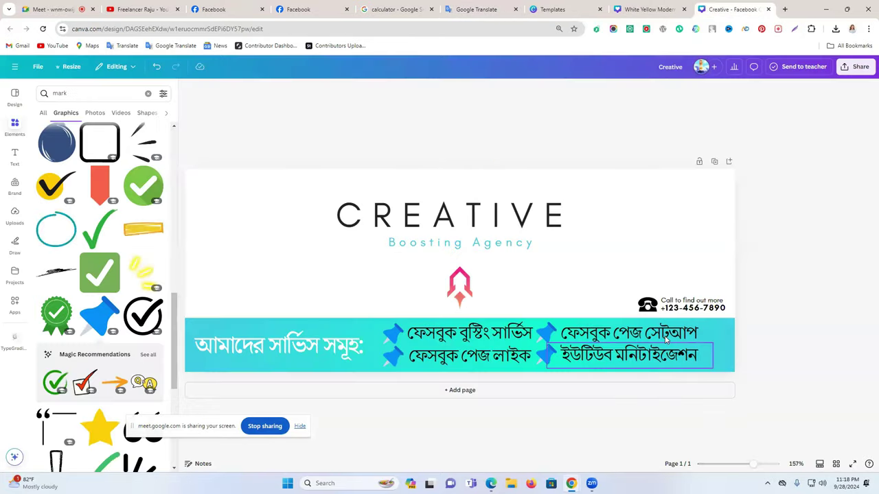
double_click(694, 307)
key(ctrl+v)
click(788, 287)
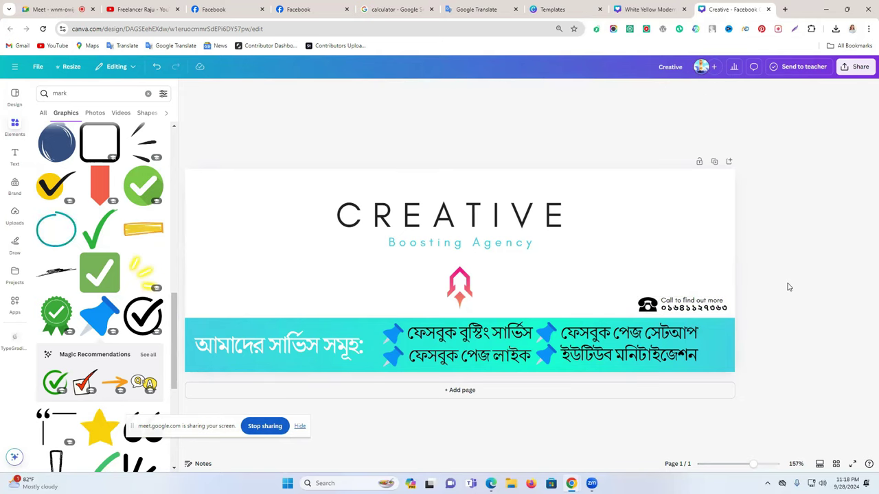
Replace 'Call to find out more' with the Bengali WhatsApp phrase, widened onto one line
click(481, 9)
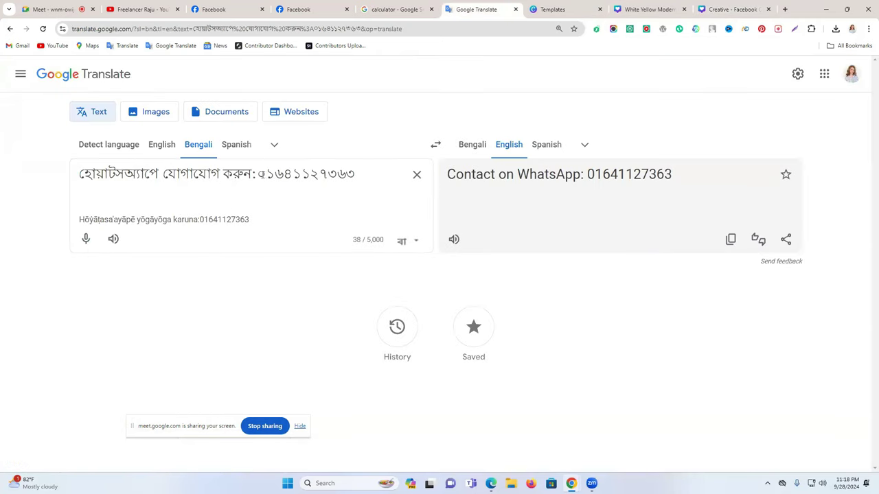
drag(256, 174, 80, 176)
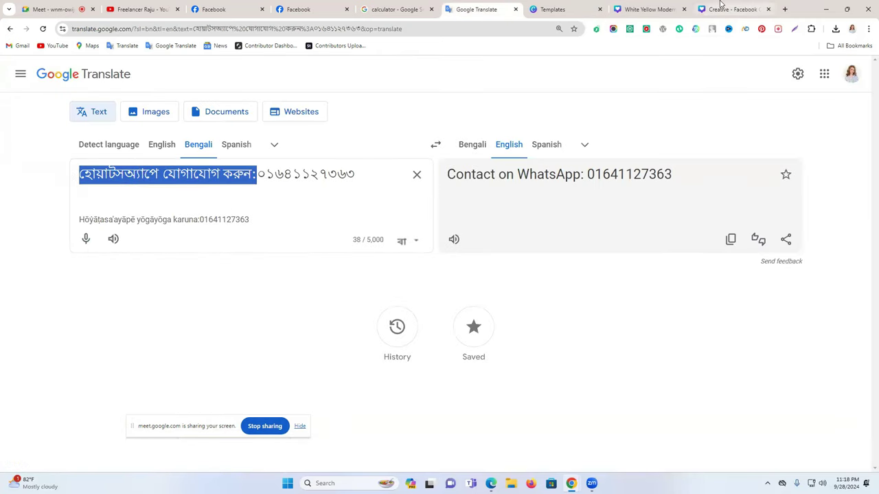
click(732, 9)
click(665, 300)
triple_click(664, 301)
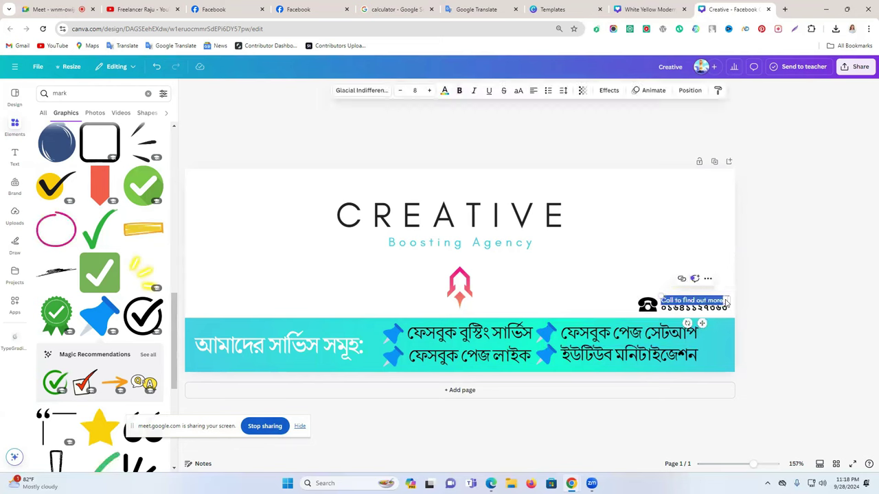
key(ctrl+v)
drag(754, 296, 802, 300)
click(802, 300)
drag(678, 313, 657, 311)
click(771, 287)
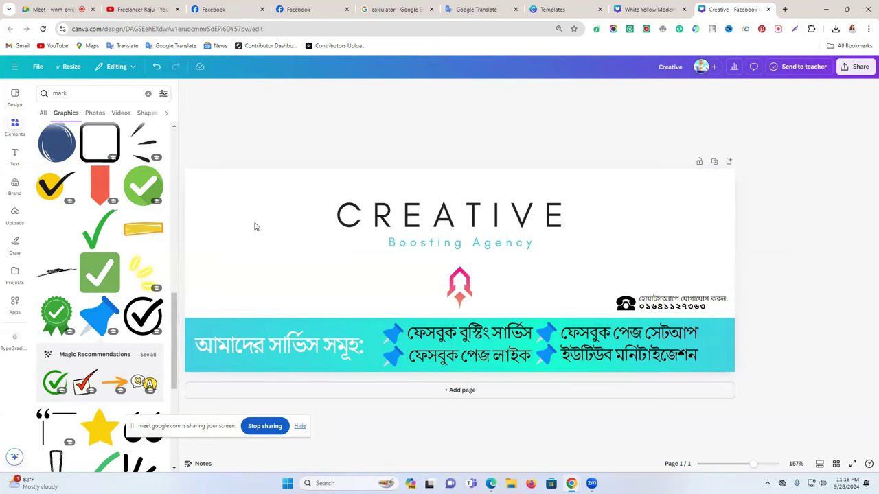
Find and open the Life Tap agency's Facebook page
click(299, 8)
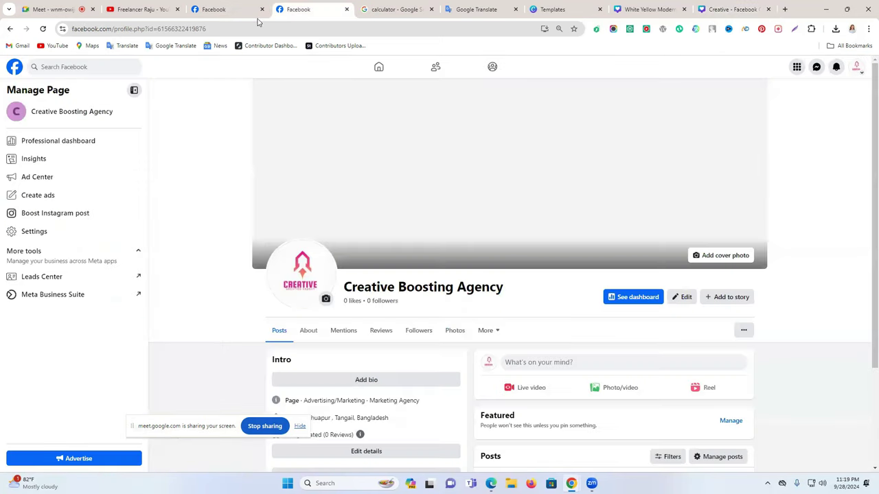
click(234, 9)
click(379, 67)
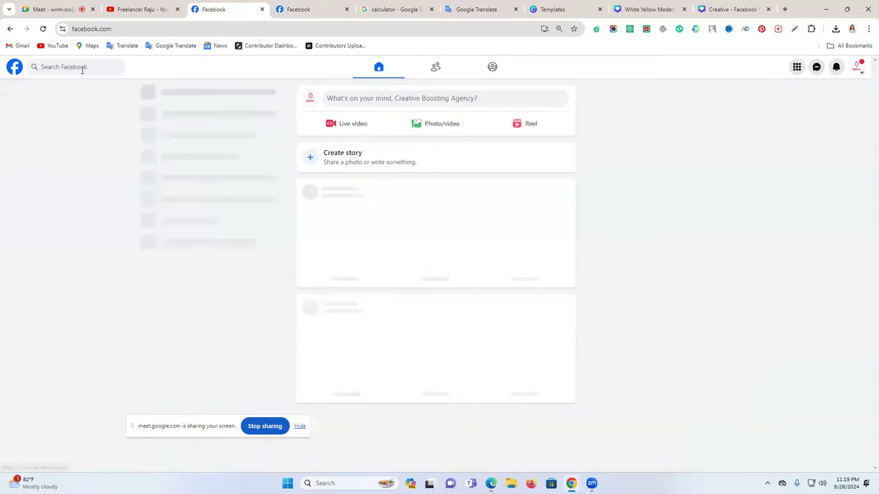
click(82, 67)
click(164, 333)
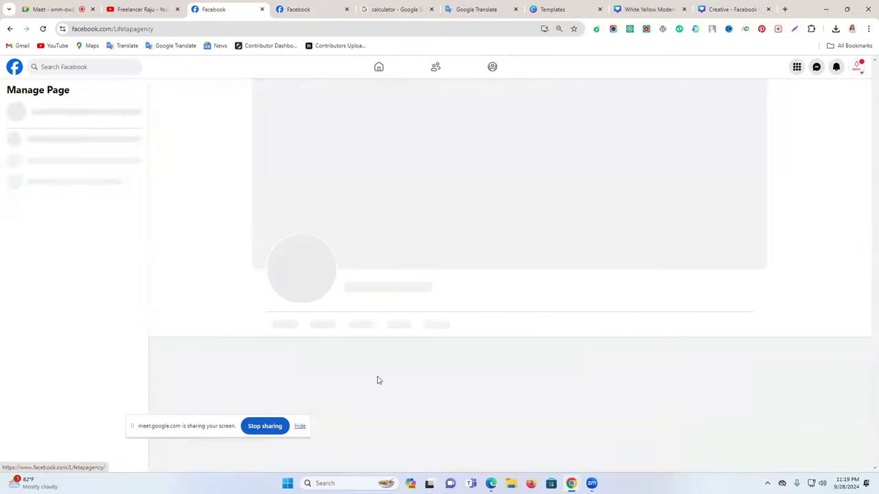
scroll(412, 285, down, 4)
scroll(413, 289, up, 4)
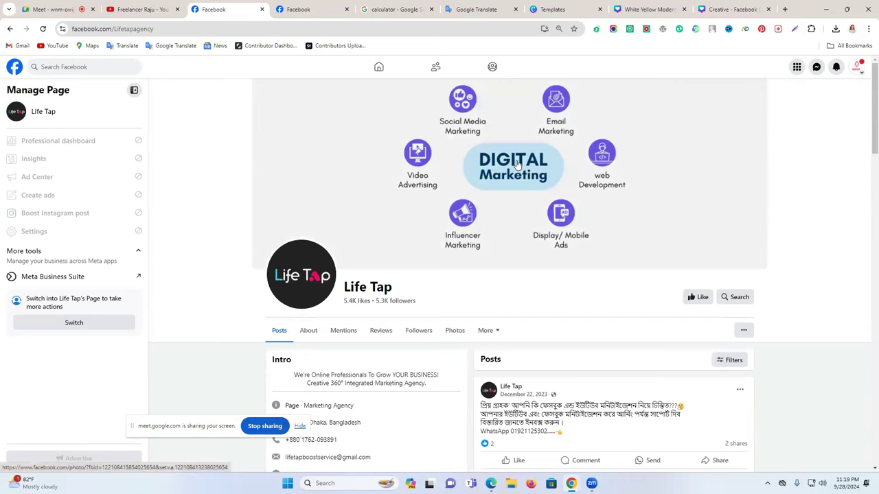
Save Life Tap's Digital Marketing cover image to Downloads and return to Canva
right_click(497, 148)
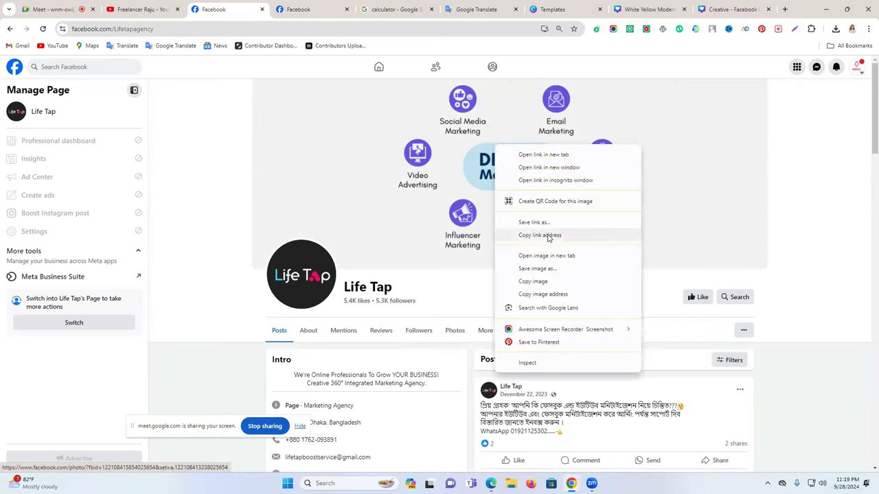
click(556, 274)
click(363, 230)
click(760, 4)
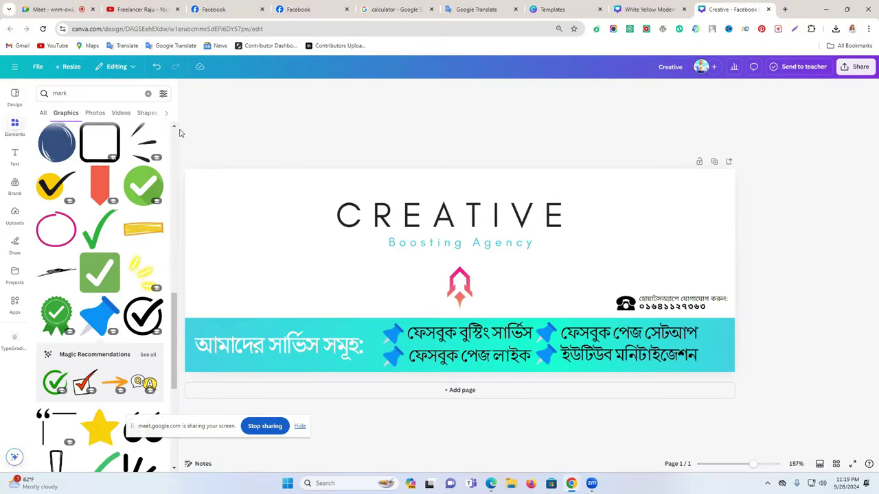
Upload the Digital Marketing image, place it on the cover and remove its background
click(15, 217)
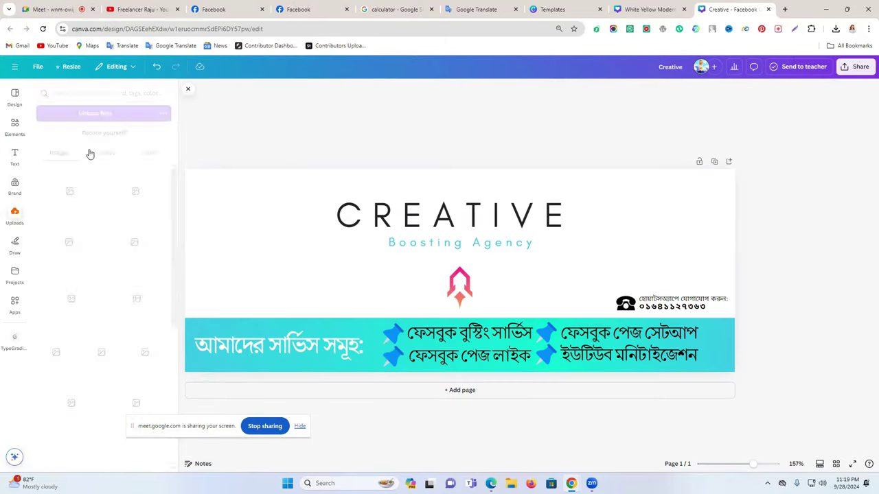
click(104, 114)
click(106, 108)
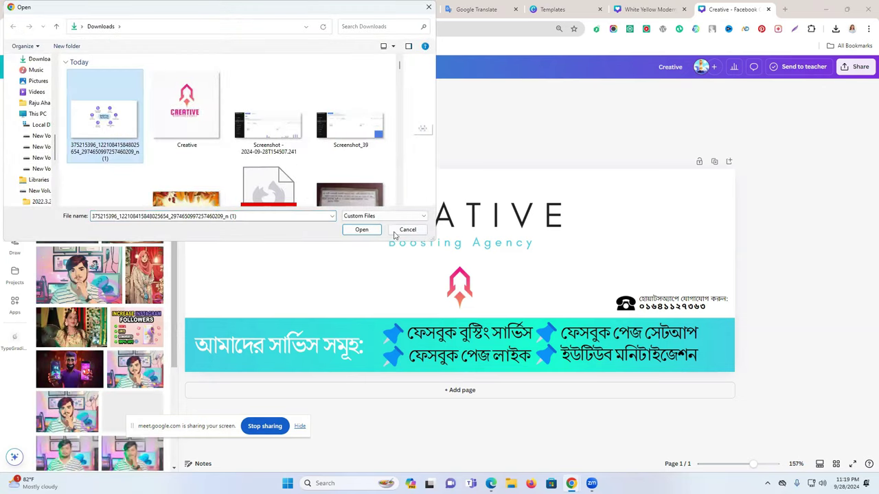
click(361, 230)
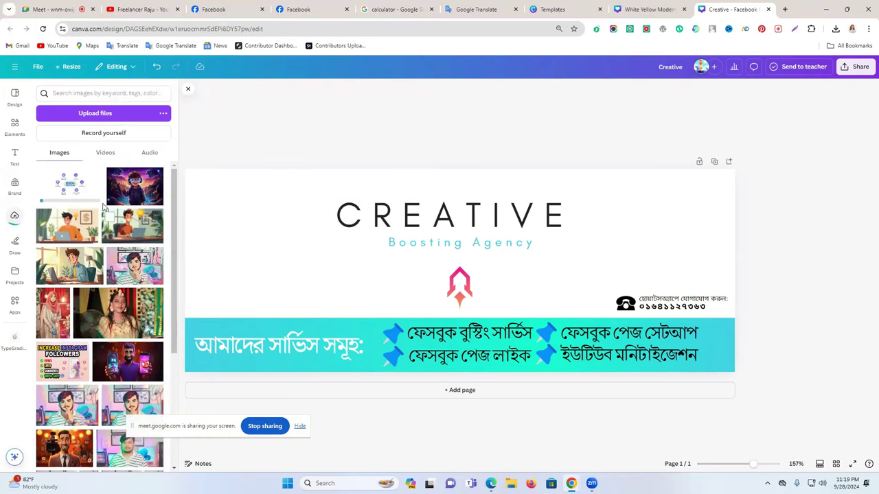
drag(501, 286, 300, 271)
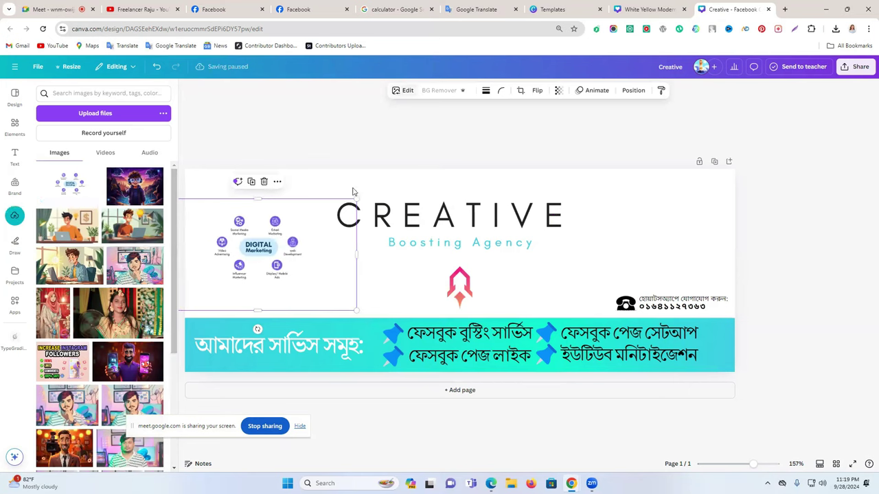
click(316, 137)
click(300, 240)
click(437, 91)
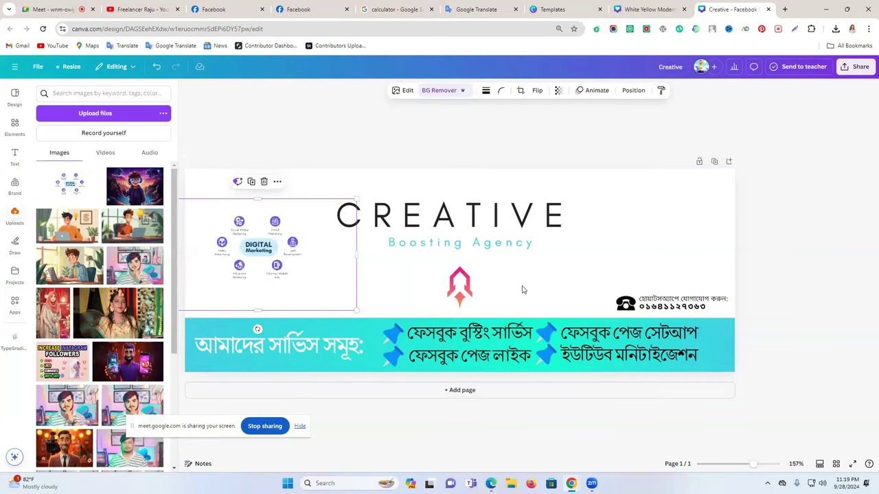
Re-add the Digital Marketing image and move it to the cover's upper right
drag(277, 273, 662, 240)
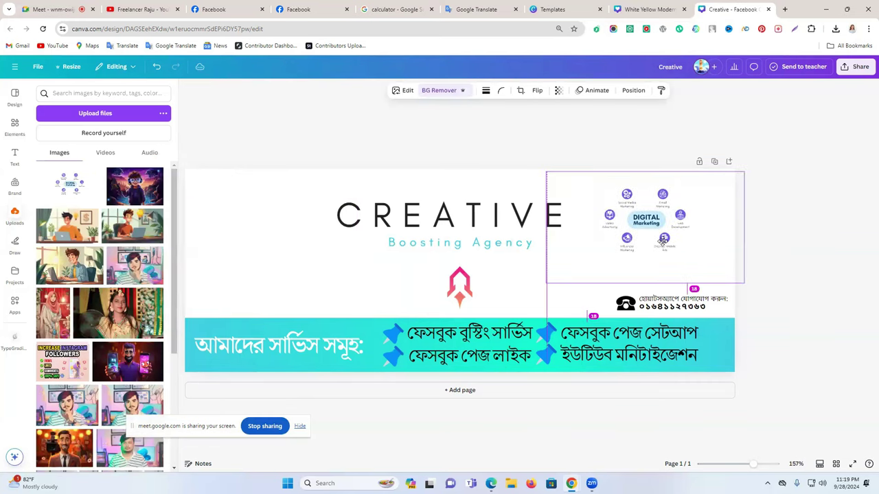
key(Delete)
click(72, 185)
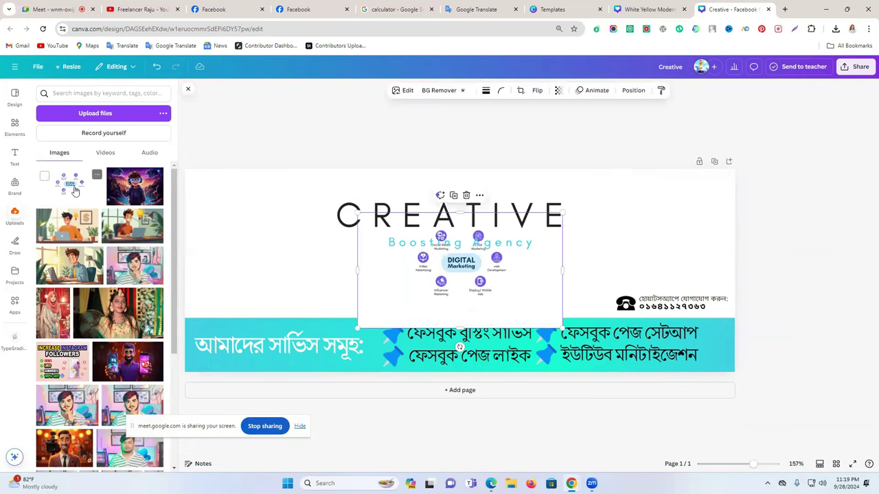
drag(504, 306, 696, 269)
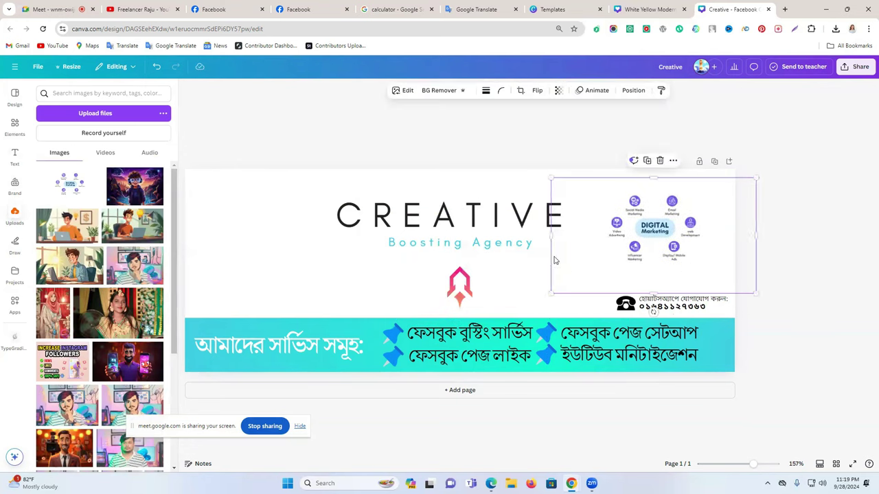
Crop and resize the Digital Marketing image to sit just above the WhatsApp line
drag(554, 246, 596, 236)
drag(755, 235, 708, 230)
drag(653, 293, 652, 270)
drag(652, 178, 653, 186)
drag(710, 186, 679, 175)
drag(732, 227, 721, 227)
drag(660, 271, 661, 262)
drag(600, 217, 603, 219)
drag(602, 263, 577, 275)
drag(665, 245, 670, 248)
click(770, 251)
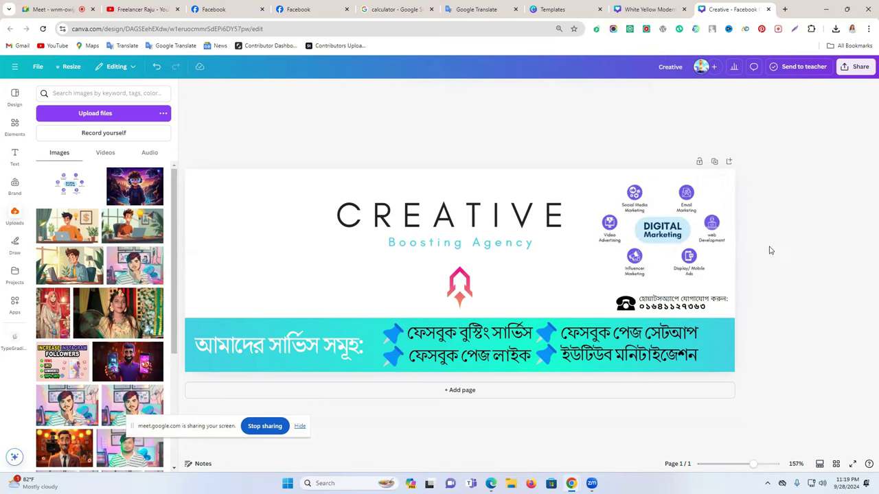
Search Canva's graphics for rocket images
click(74, 100)
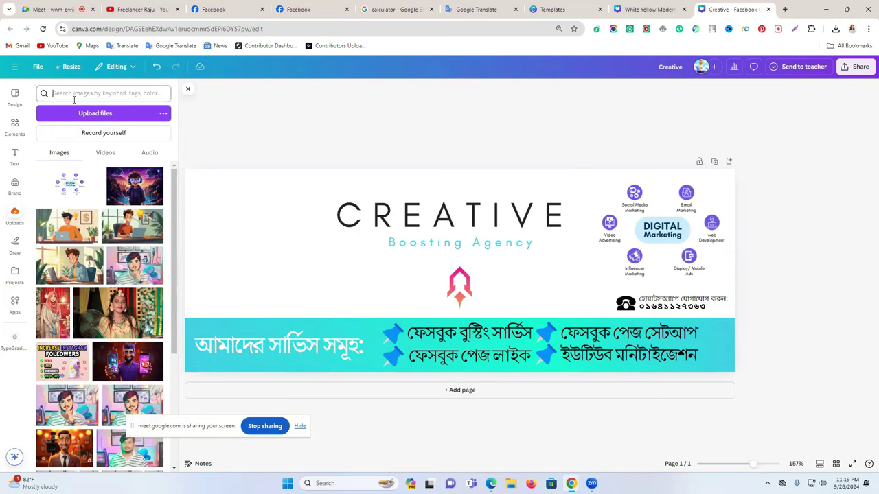
text(b)
key(BackSpace)
text(t)
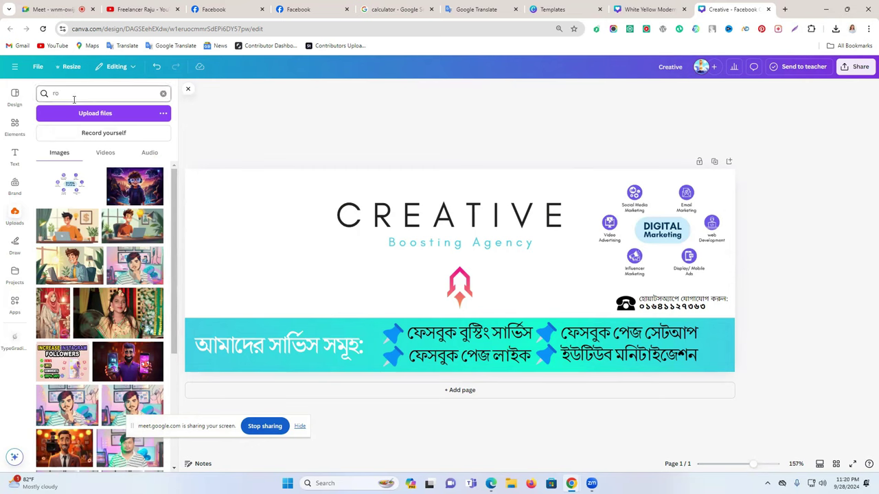
click(14, 127)
click(85, 94)
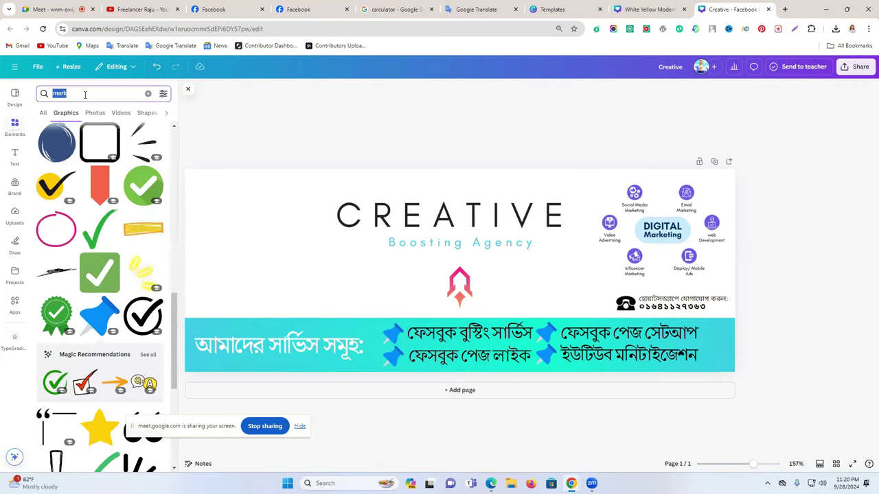
text(ro)
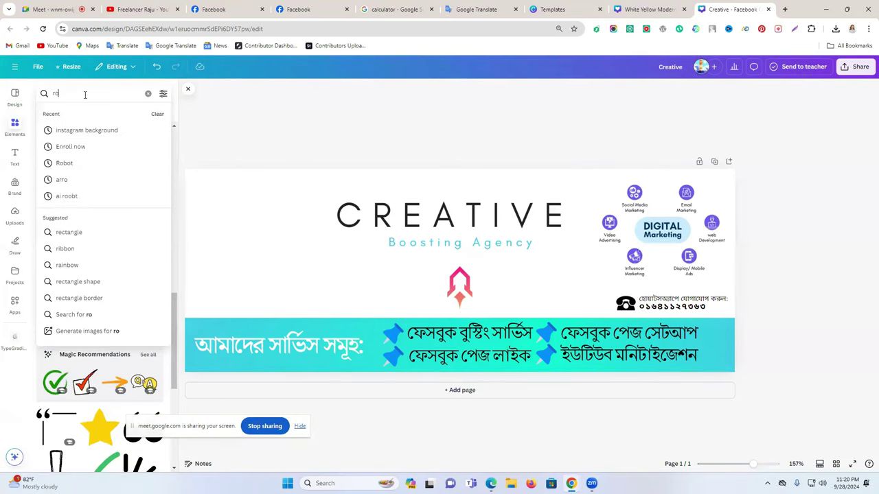
text(cekt)
key(Return)
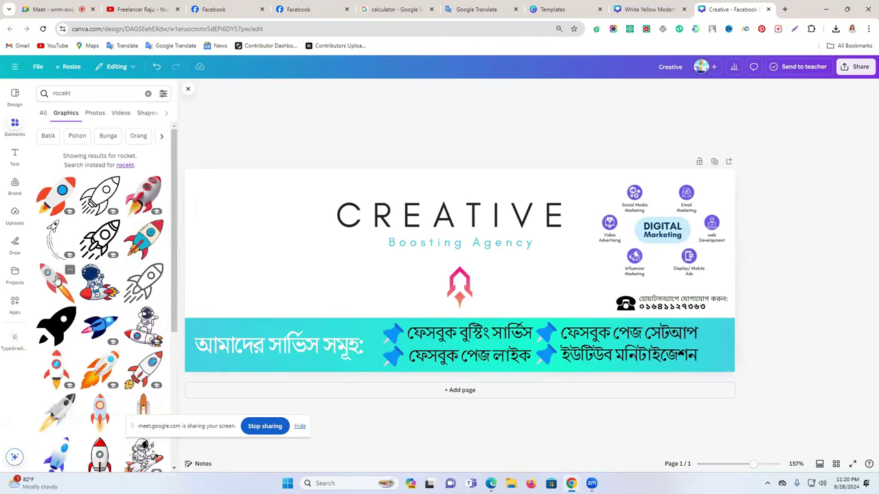
click(57, 276)
key(Delete)
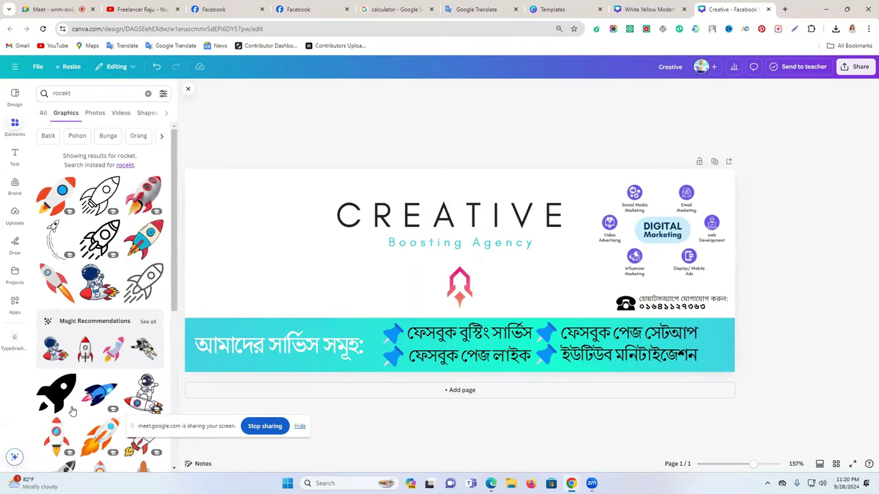
Add the orange rocket, shrink it and place it beside the CREATIVE heading
click(100, 437)
drag(457, 245, 273, 237)
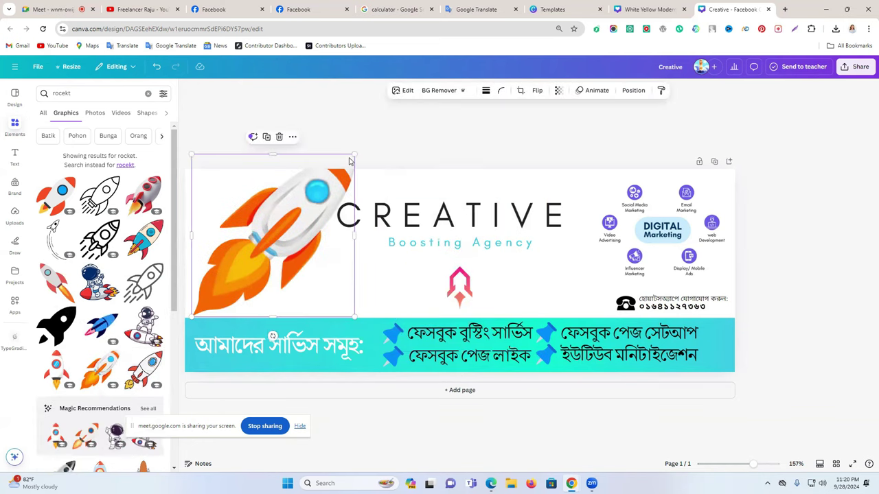
drag(354, 152, 304, 202)
drag(269, 237, 279, 218)
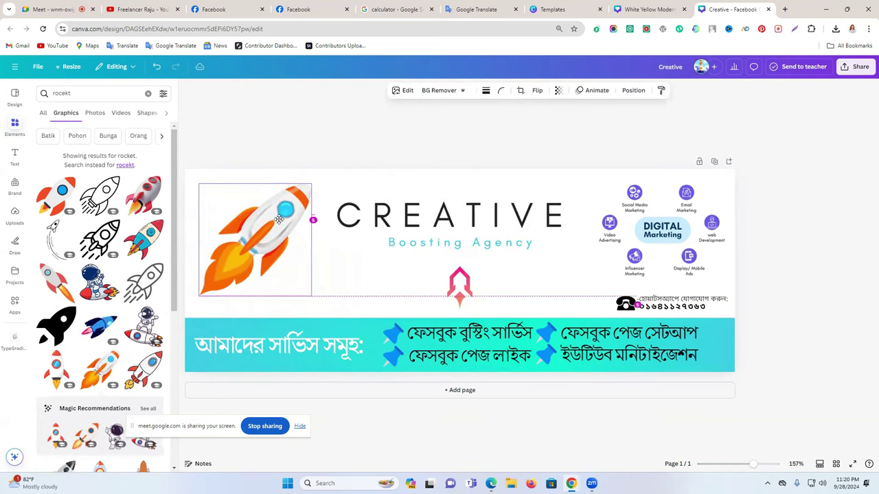
click(811, 201)
Make the CREATIVE heading bold and zoom out to view the whole design
click(512, 226)
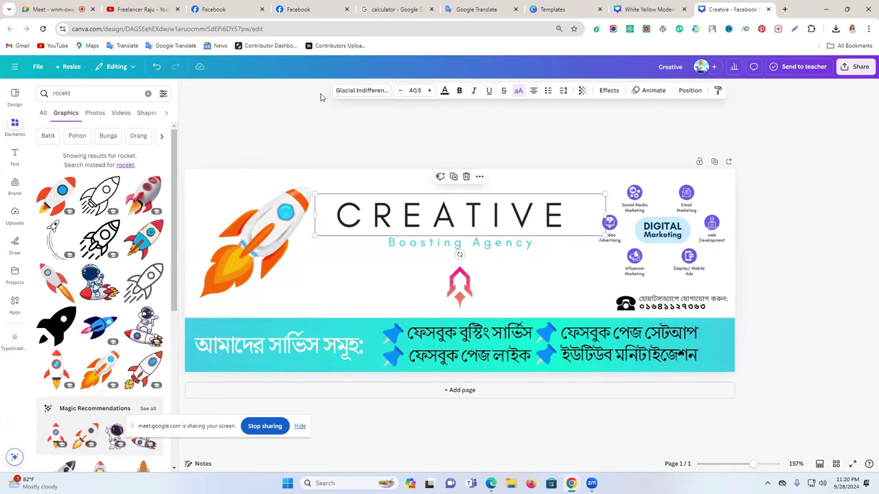
click(460, 91)
click(818, 209)
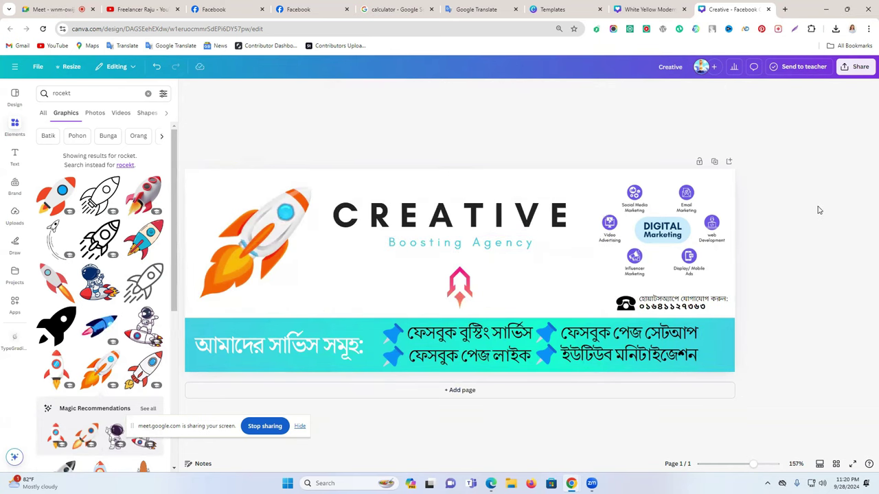
mouse_move(754, 470)
mouse_down()
mouse_move(735, 464)
mouse_move(755, 465)
mouse_move(742, 458)
mouse_move(754, 456)
mouse_up()
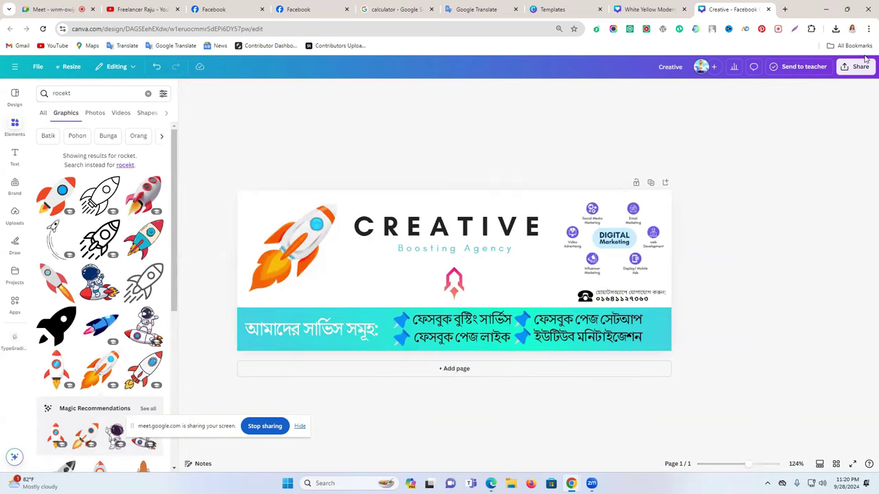
Download the Creative cover as a PNG and go back to the Facebook page tab
click(859, 66)
click(733, 237)
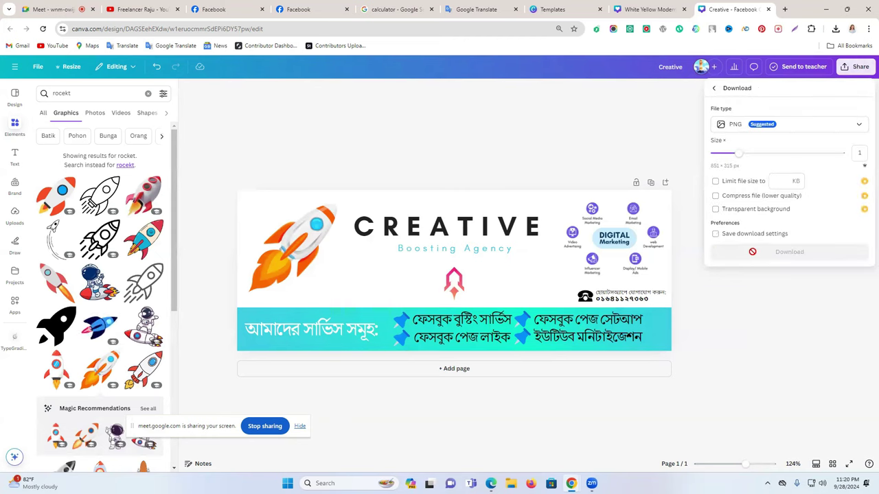
click(764, 254)
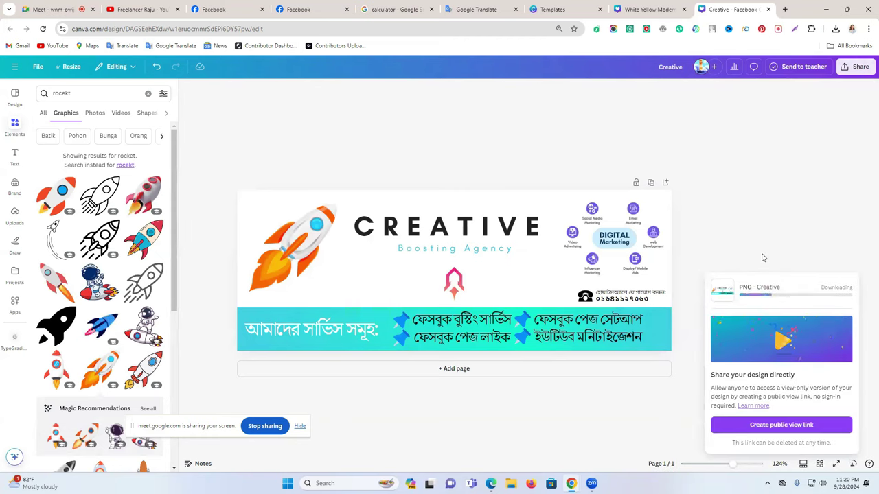
click(631, 7)
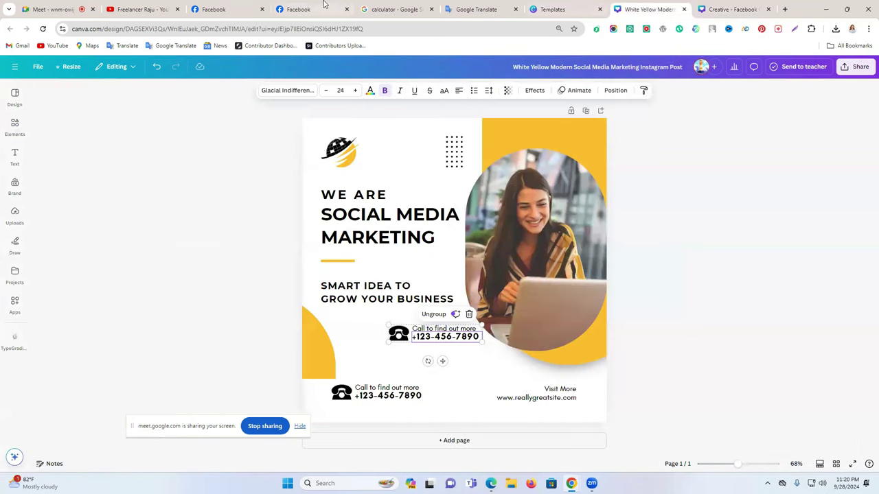
click(317, 9)
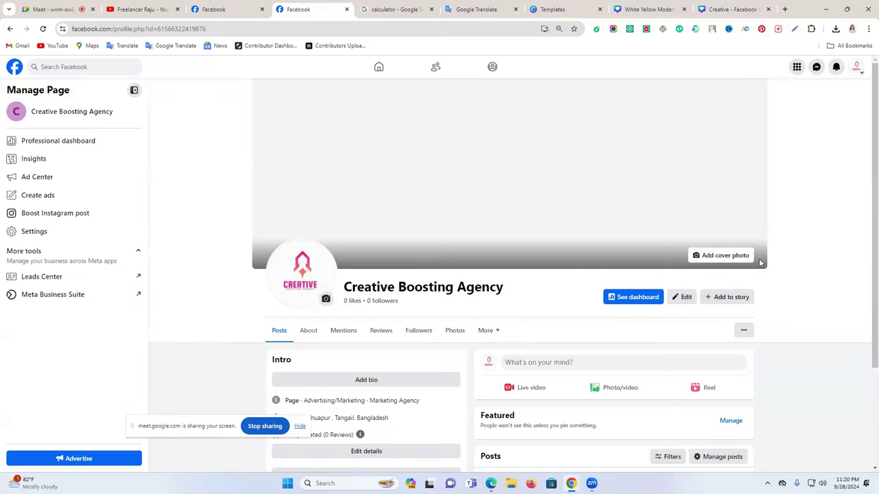
Upload 'Creative (1)' from Downloads as the page's cover photo and save it
click(724, 259)
click(670, 288)
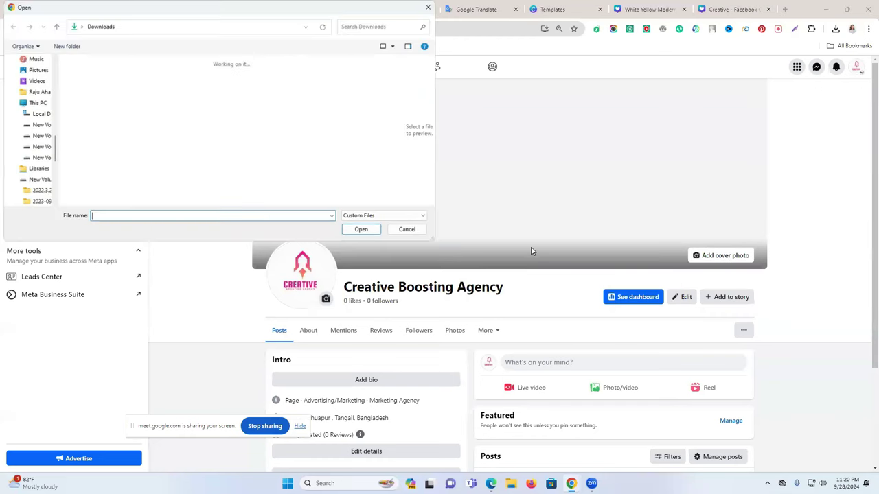
click(117, 122)
click(361, 229)
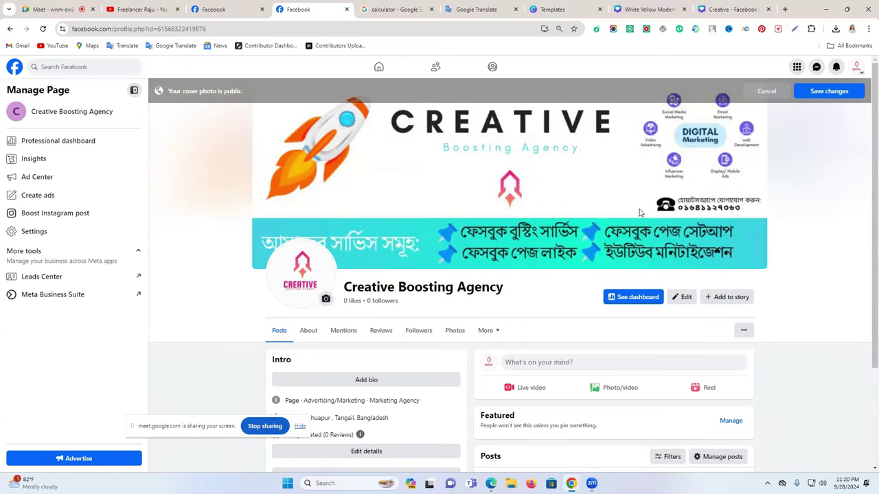
click(832, 95)
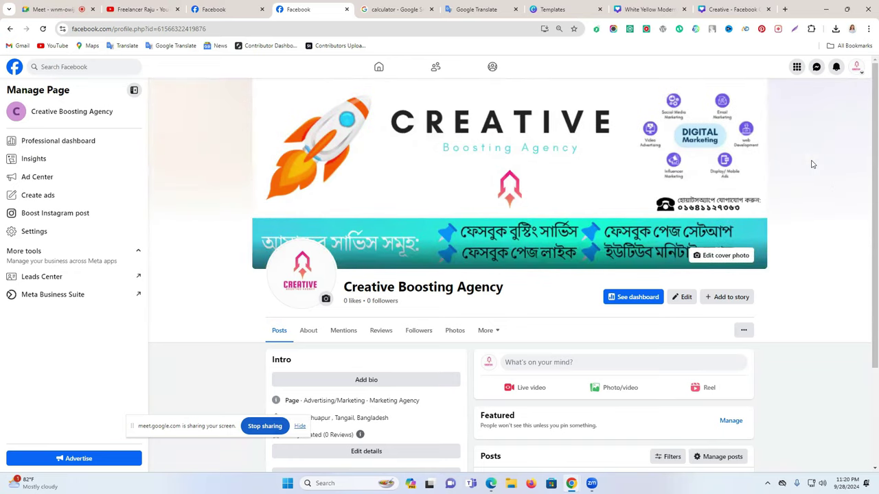
Start the page bio and select Life Tap's two-line intro text to copy
scroll(799, 261, down, 2)
scroll(792, 287, up, 2)
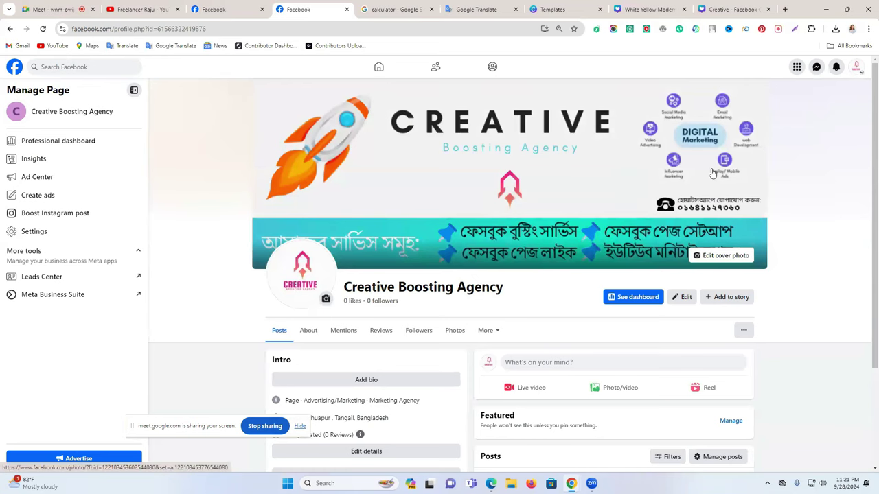
scroll(693, 189, down, 2)
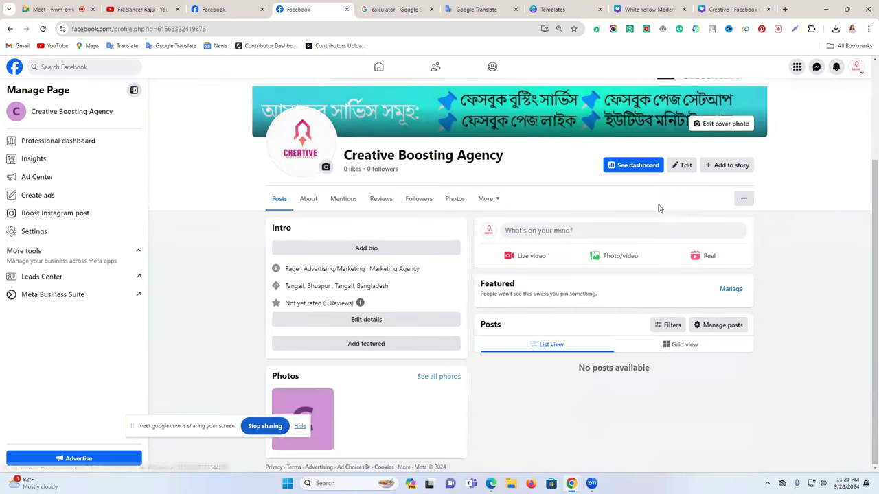
scroll(652, 210, up, 1)
scroll(357, 307, down, 1)
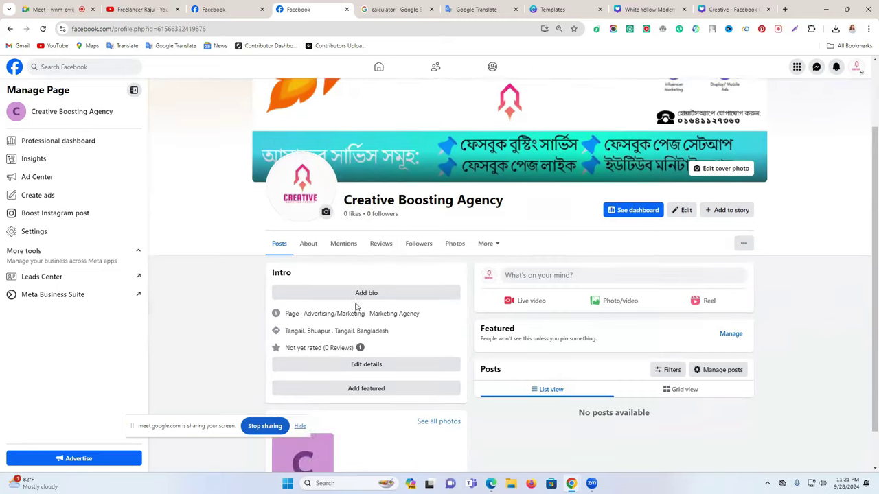
click(393, 248)
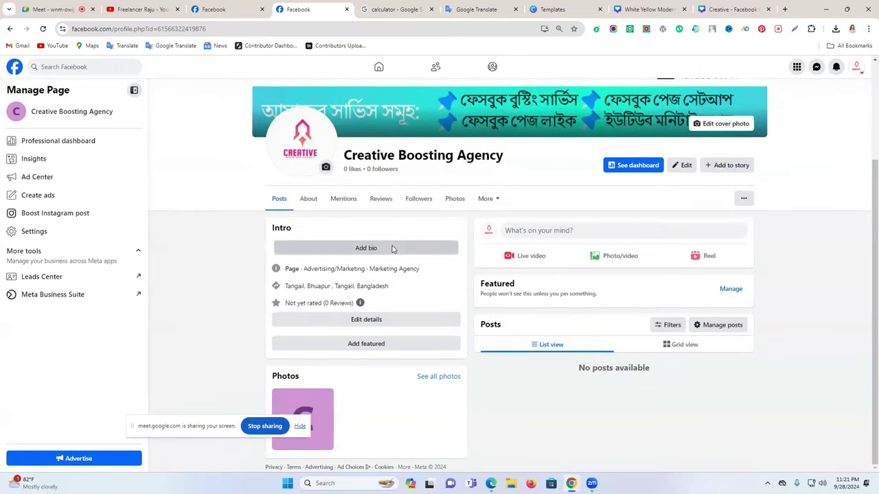
click(216, 8)
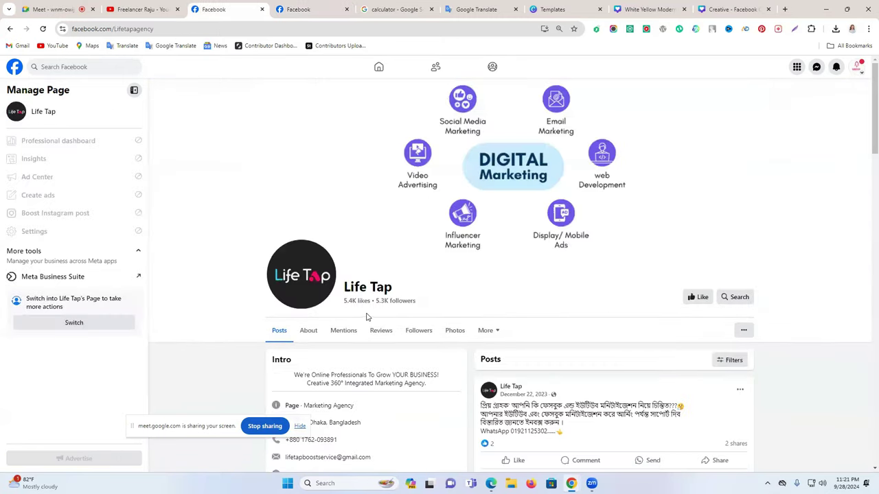
scroll(318, 263, down, 2)
triple_click(357, 241)
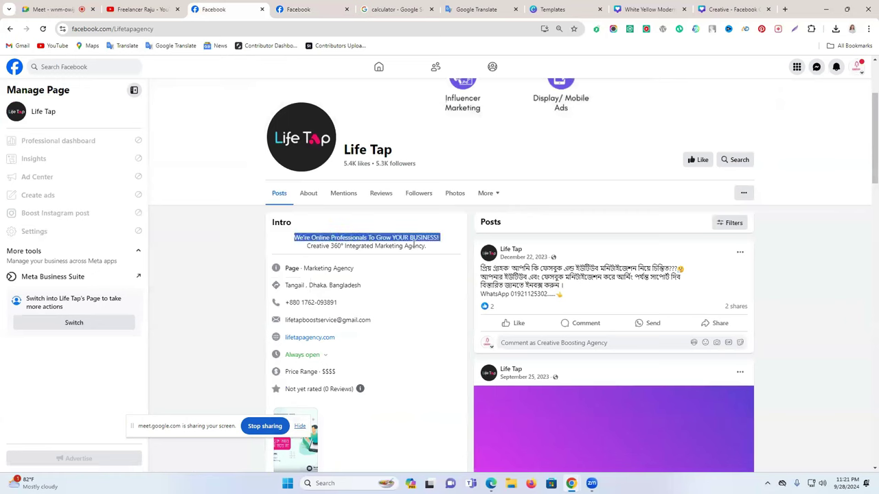
drag(427, 251, 295, 243)
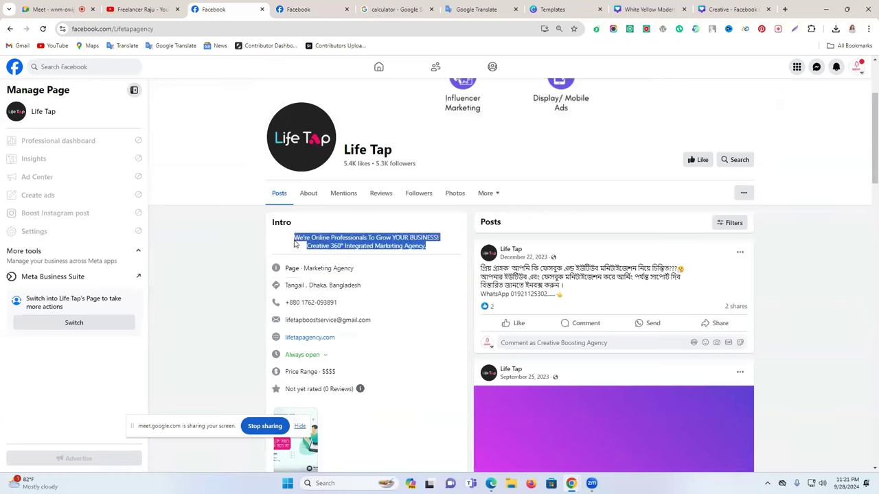
Close both Canva design tabs and save the bio with the copied intro text
click(714, 6)
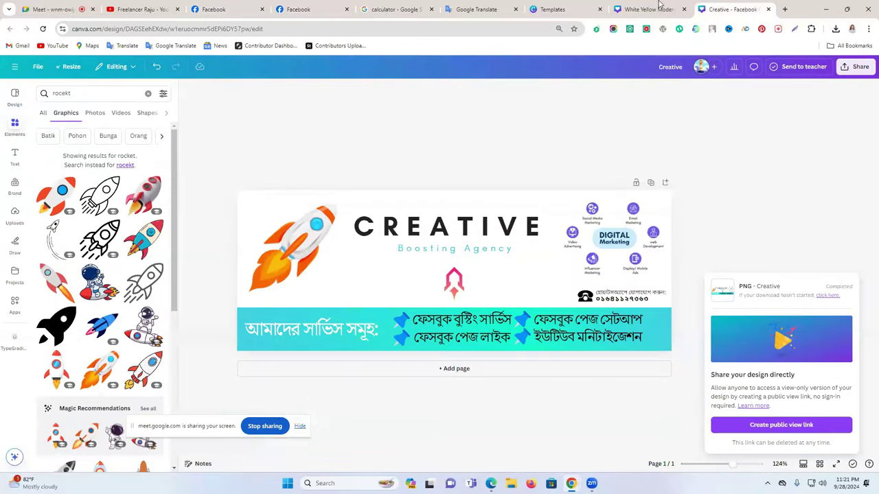
click(659, 6)
click(683, 9)
click(684, 9)
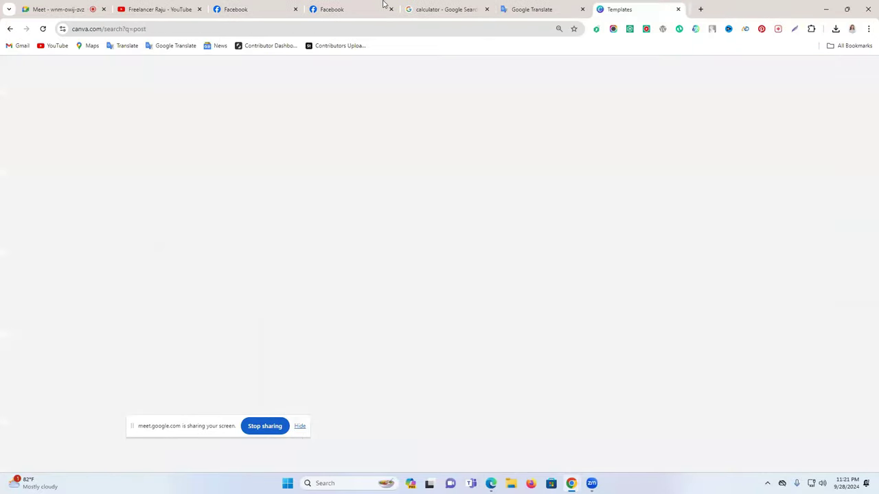
click(383, 6)
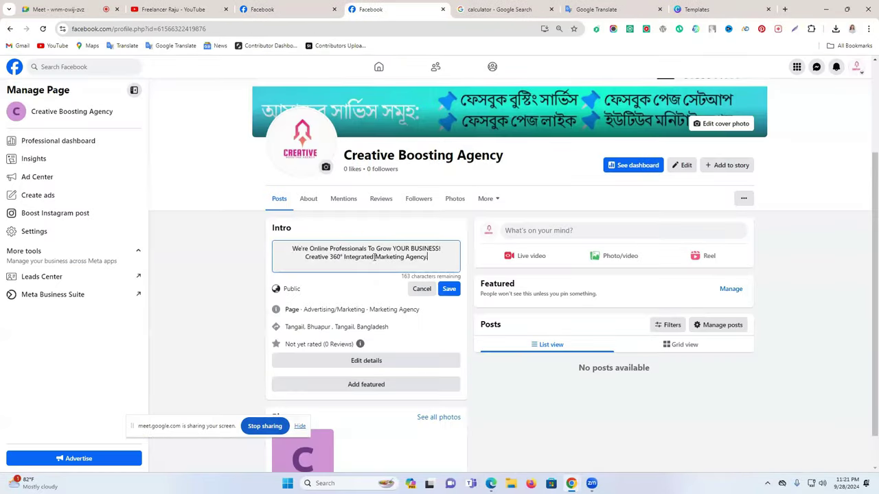
click(451, 291)
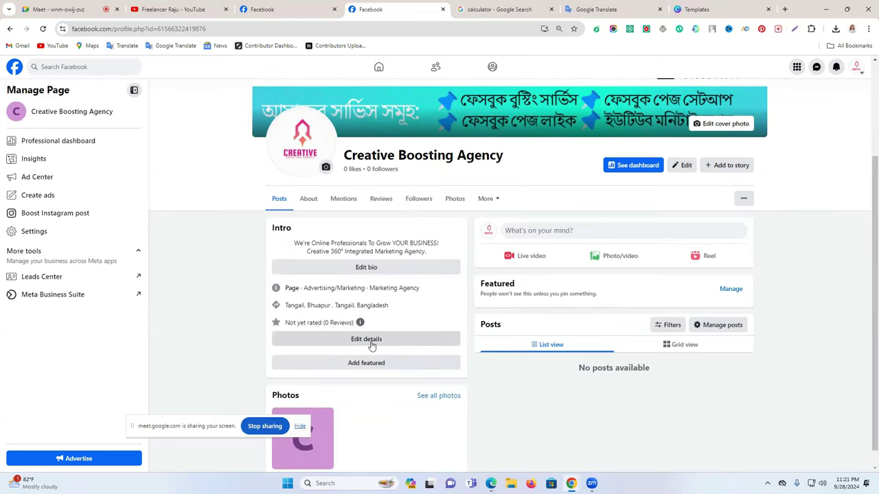
Open the page's contact and basic info and enter the mobile phone number
click(372, 341)
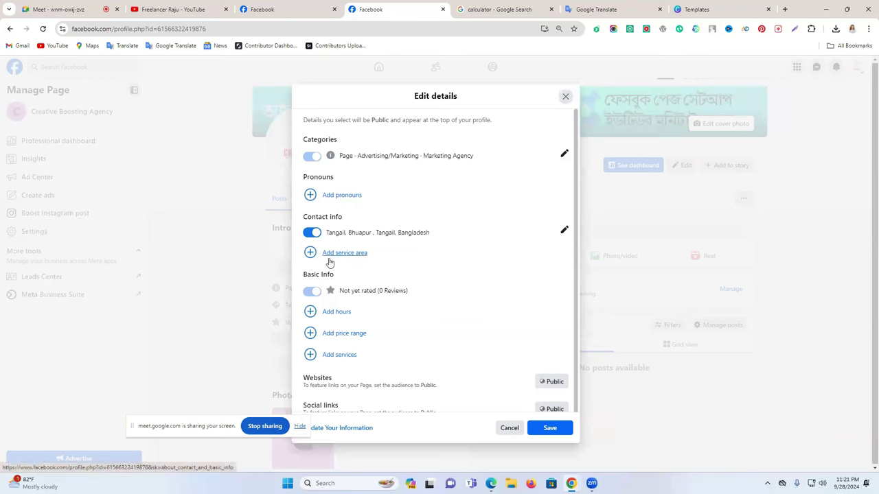
scroll(336, 315, down, 2)
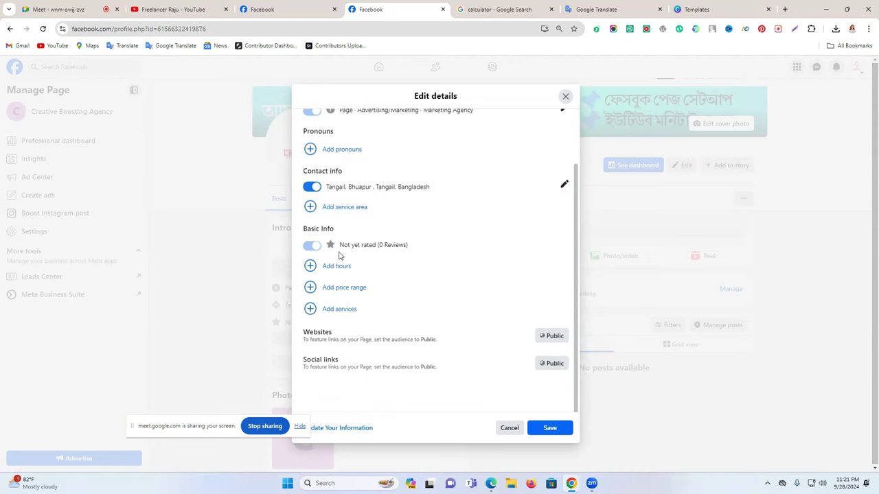
scroll(386, 306, up, 2)
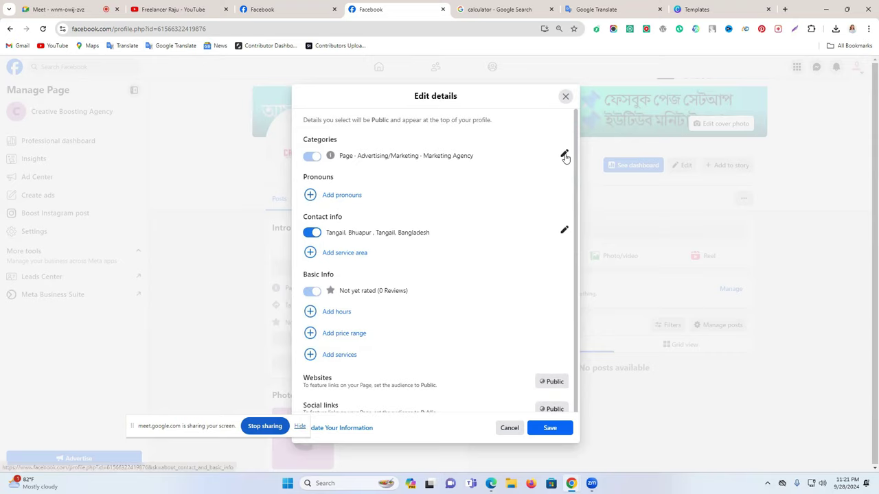
click(564, 155)
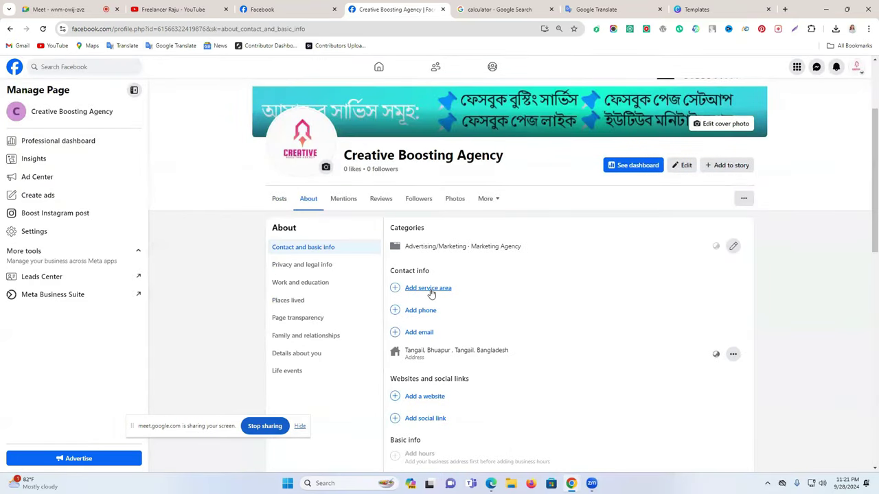
click(418, 312)
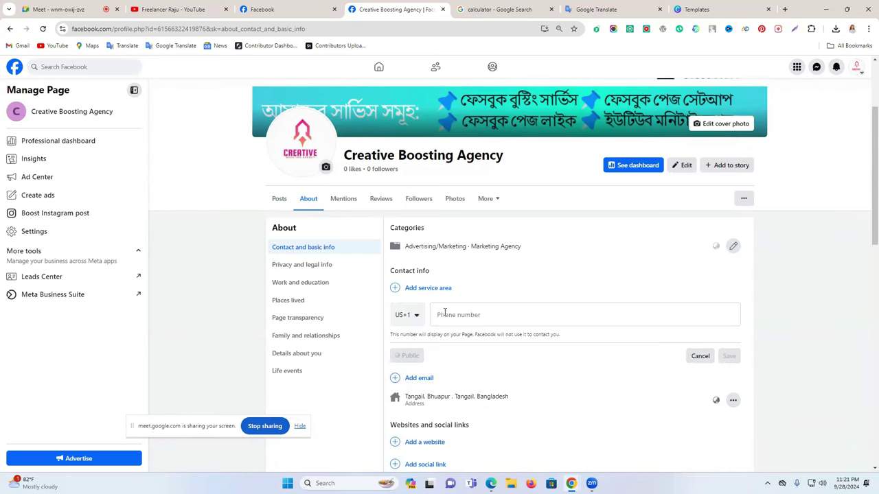
click(442, 314)
click(451, 315)
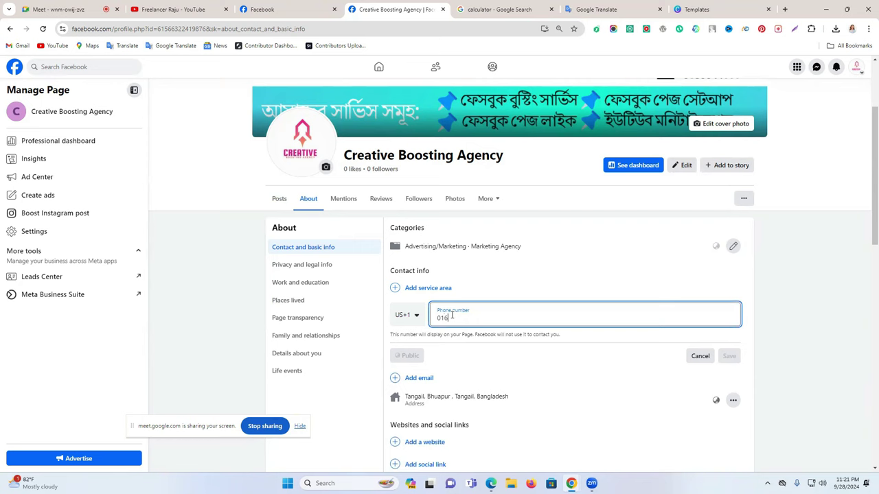
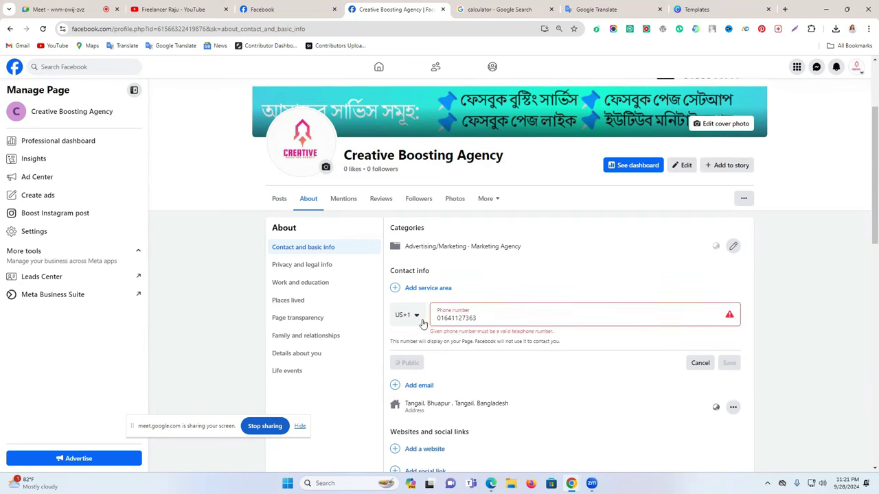
Change the number's country code to Bangladesh +880 and save it
click(418, 317)
scroll(443, 418, down, 5)
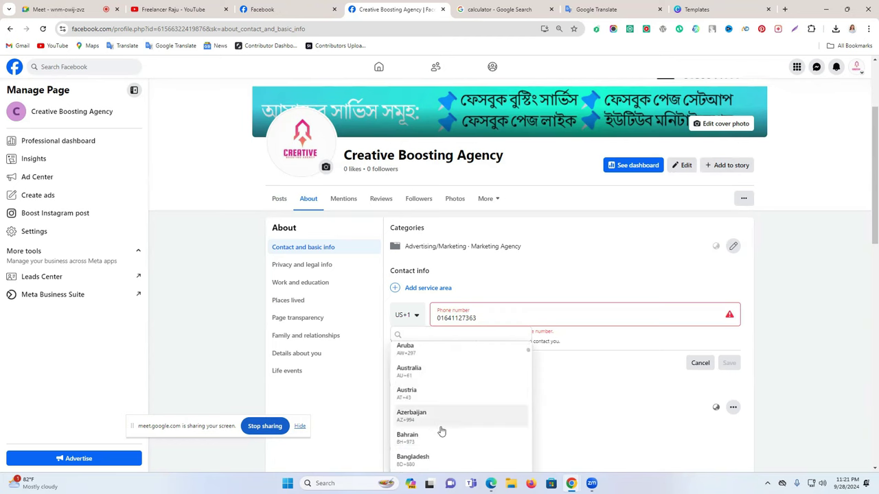
click(430, 373)
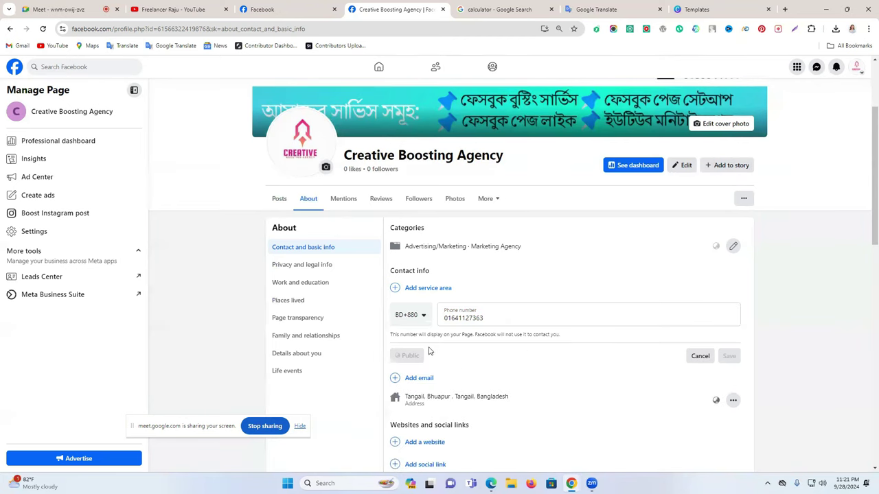
click(729, 355)
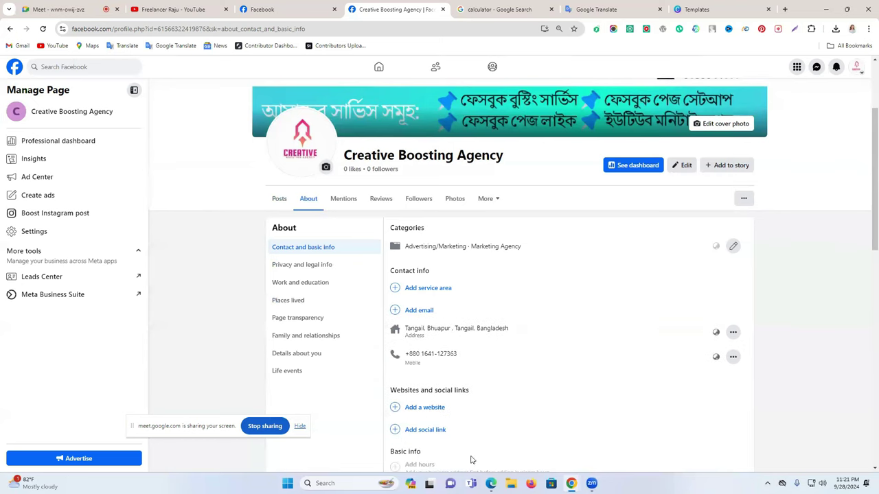
Copy the page name and paste it into a new contact email field
triple_click(381, 151)
key(ctrl+c)
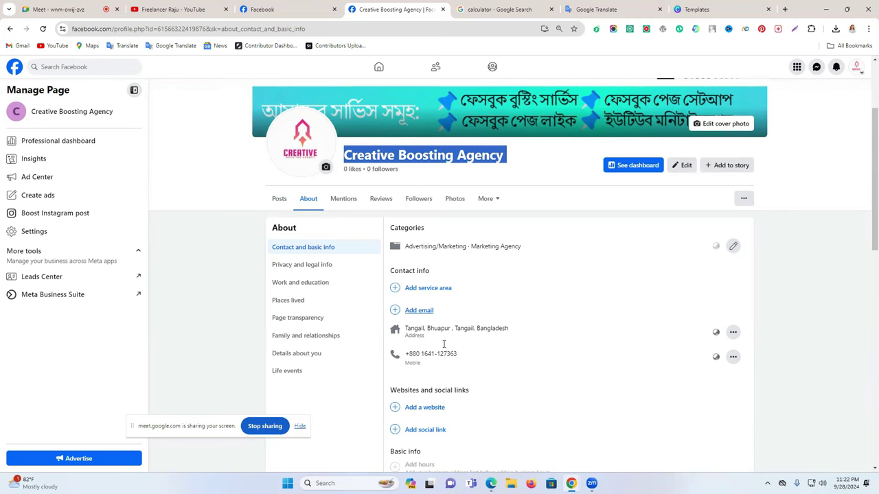
scroll(421, 271, down, 1)
click(435, 266)
click(415, 274)
key(ctrl+v)
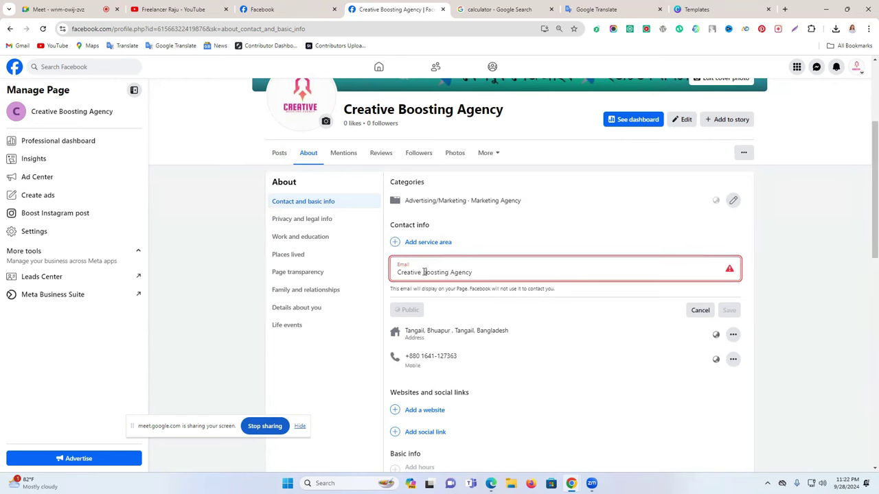
key(BackSpace)
key(BackSpace)
text(b)
click(451, 272)
key(BackSpace)
text(a)
key(Left)
key(BackSpace)
text(o)
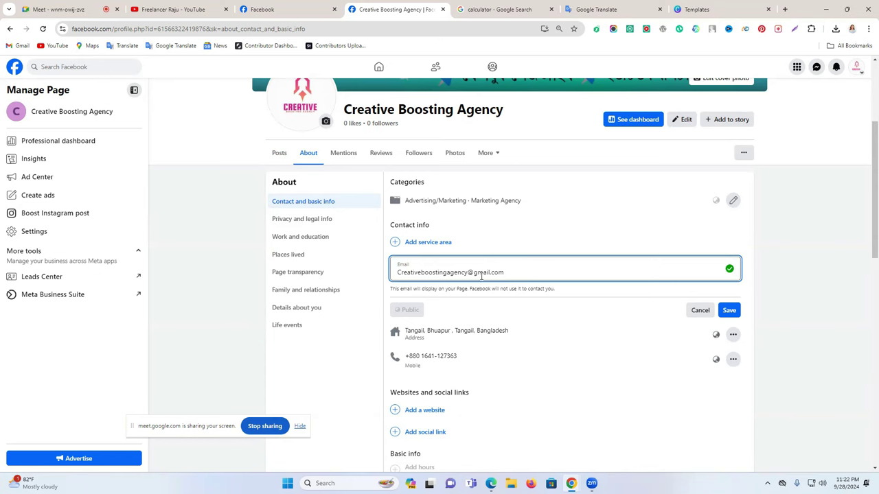
click(728, 311)
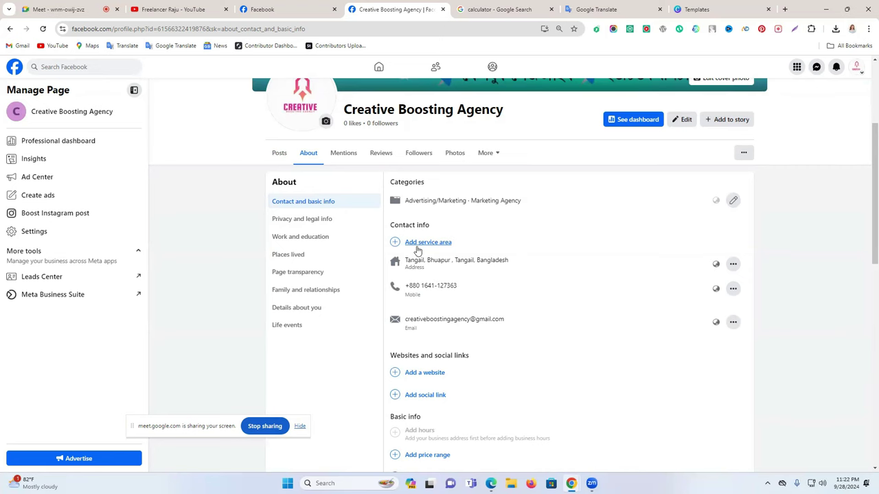
Add creativeboostingagency.com as the page's website
scroll(476, 249, down, 1)
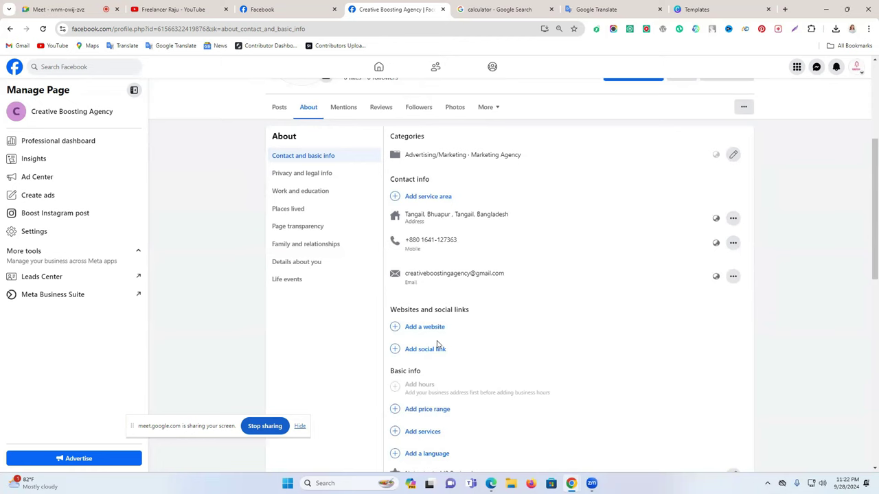
click(425, 327)
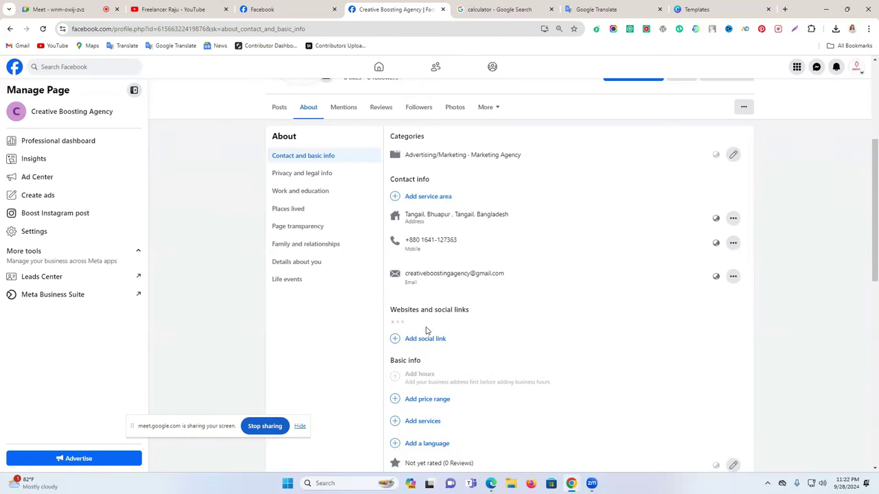
scroll(439, 331, up, 2)
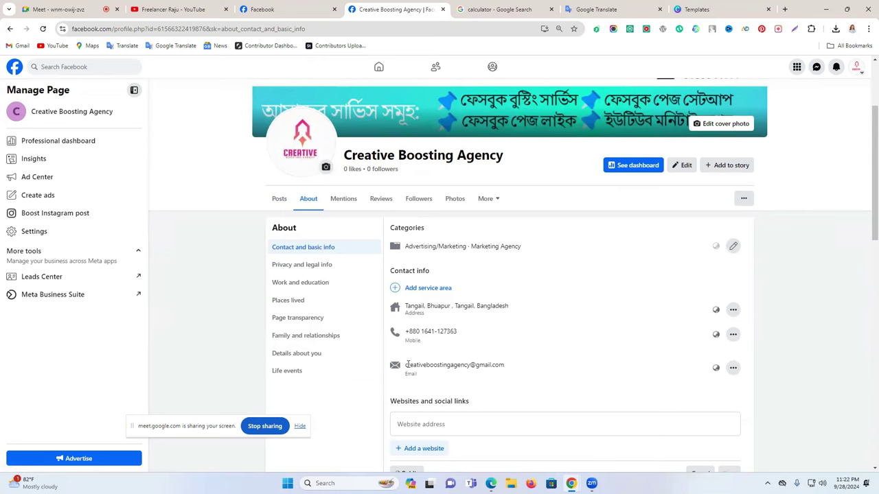
mouse_move(411, 362)
mouse_down()
mouse_move(452, 365)
mouse_move(405, 363)
mouse_up()
key(ctrl+c)
click(471, 366)
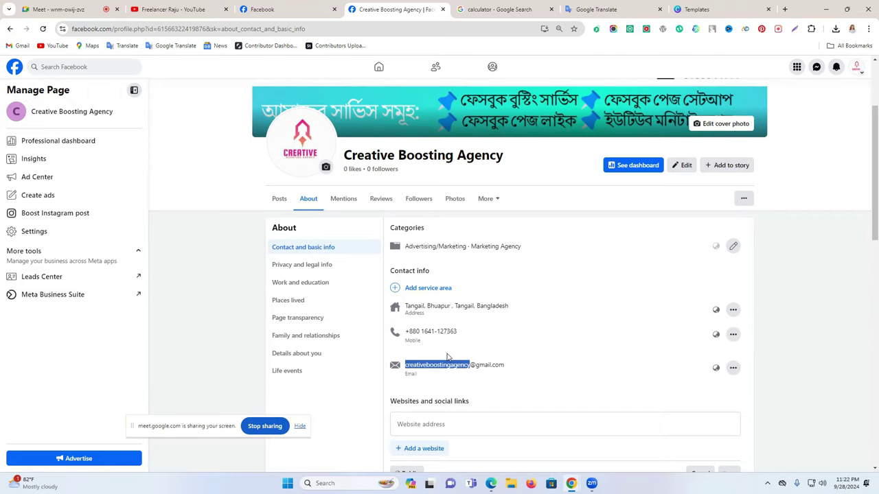
scroll(477, 352, down, 2)
click(487, 337)
key(ctrl+v)
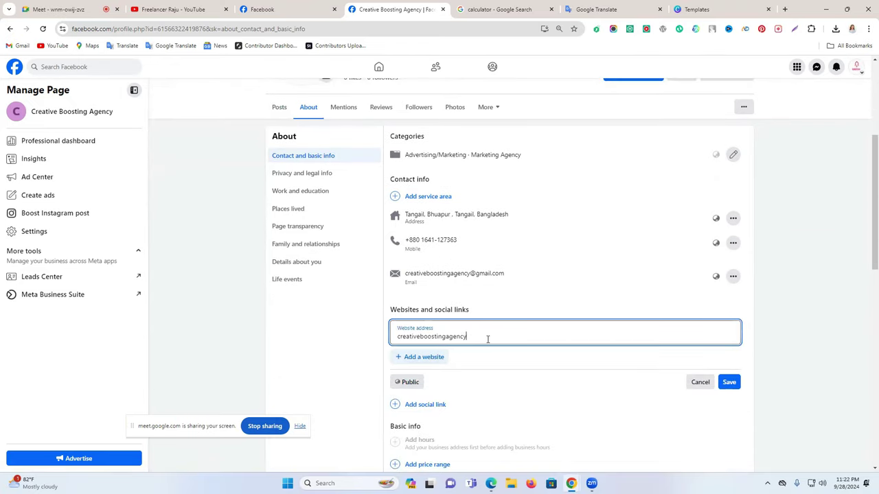
text(.com)
click(728, 382)
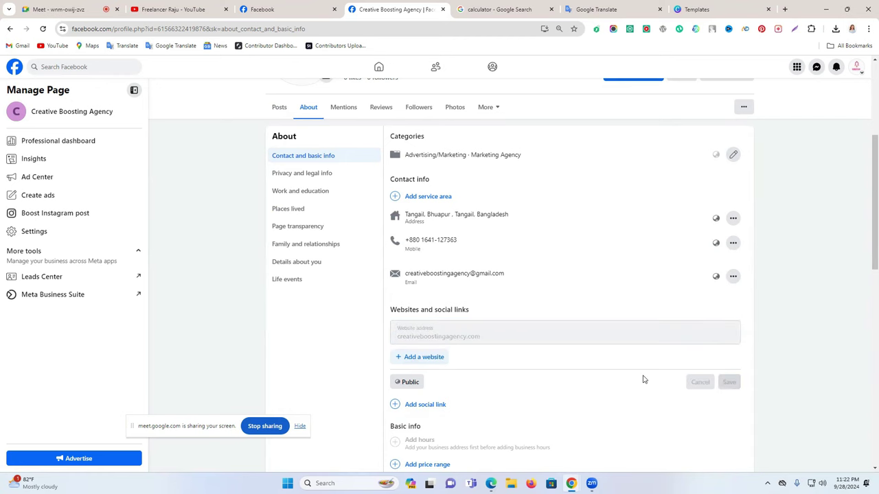
Link the Instagram account creativeboostingagency under social links
scroll(536, 357, down, 1)
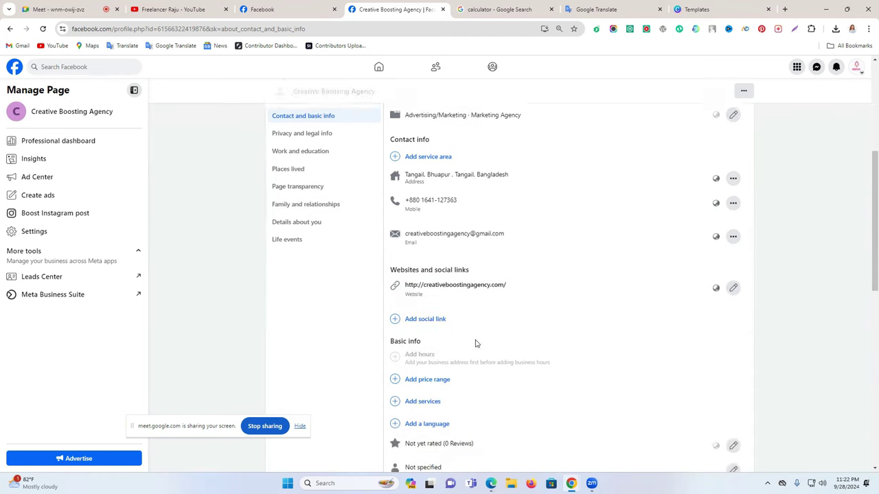
click(419, 314)
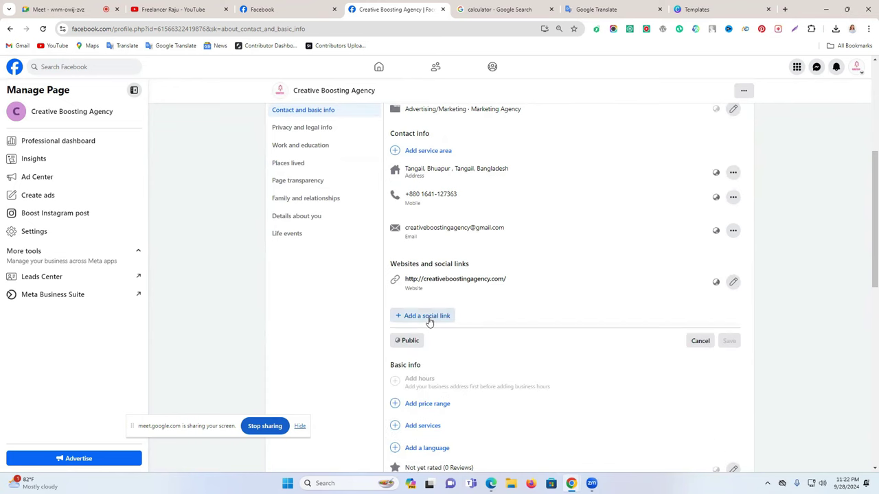
click(432, 322)
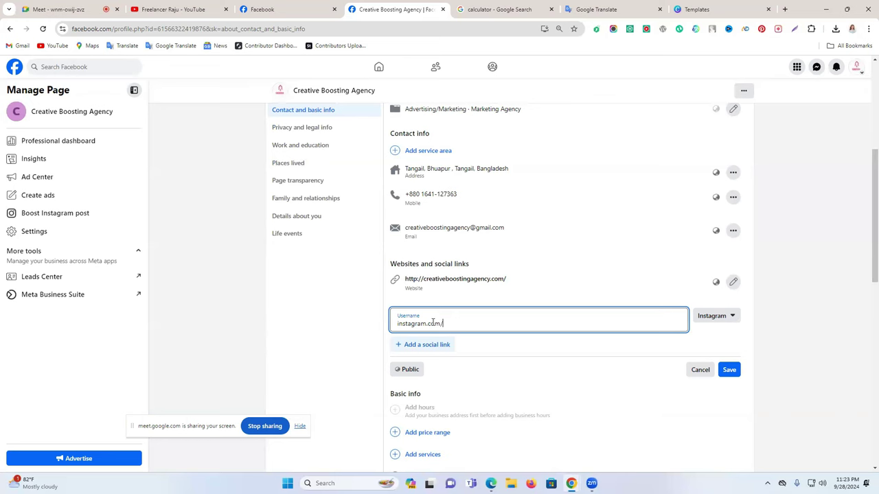
key(ctrl+v)
click(729, 370)
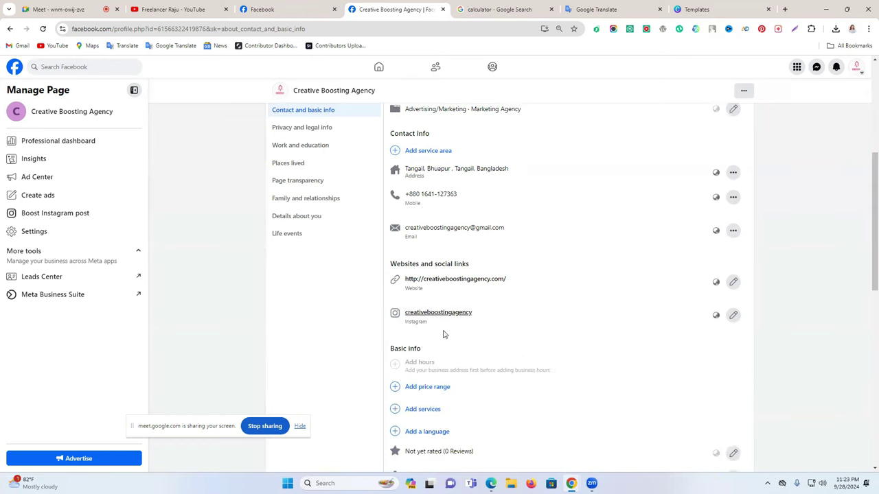
scroll(512, 329, down, 1)
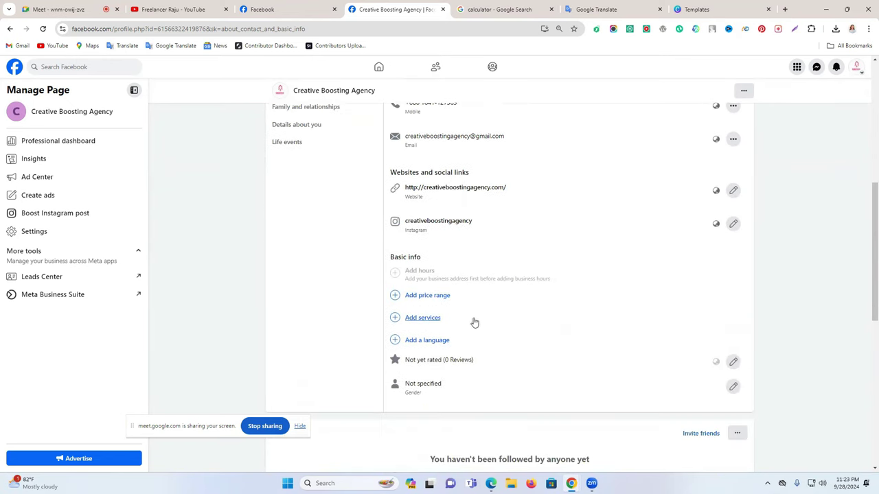
Set and save the page's price range as $$$$
click(421, 299)
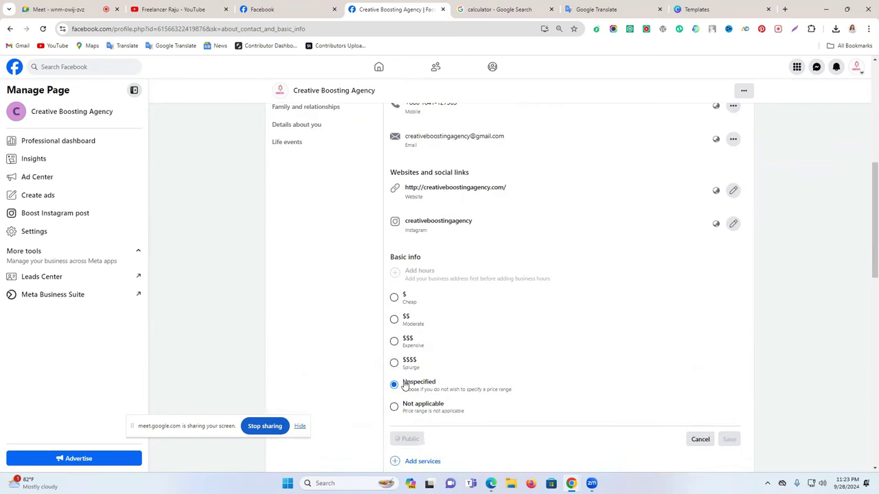
click(394, 363)
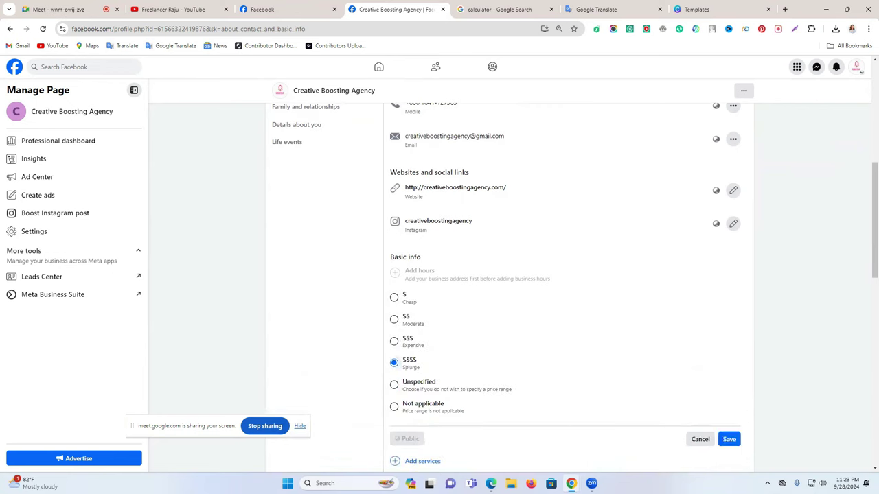
click(723, 443)
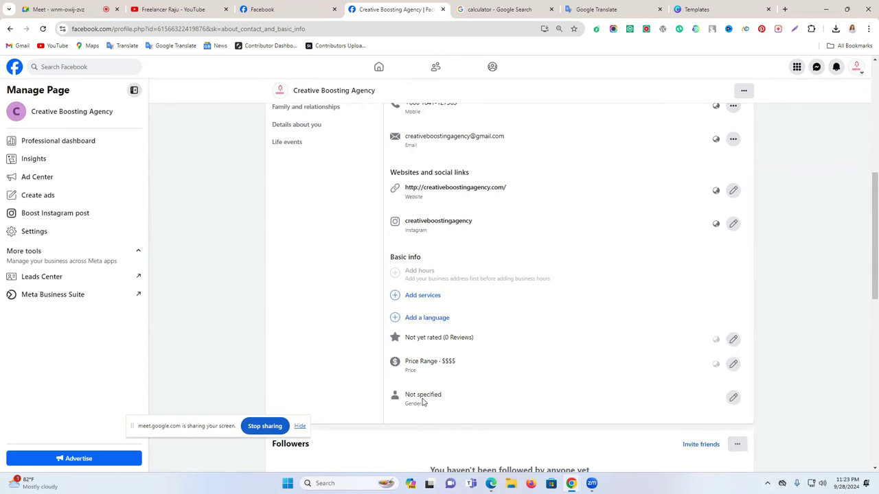
Review the gender options, then cancel to leave gender as Not specified
click(733, 398)
scroll(509, 373, down, 1)
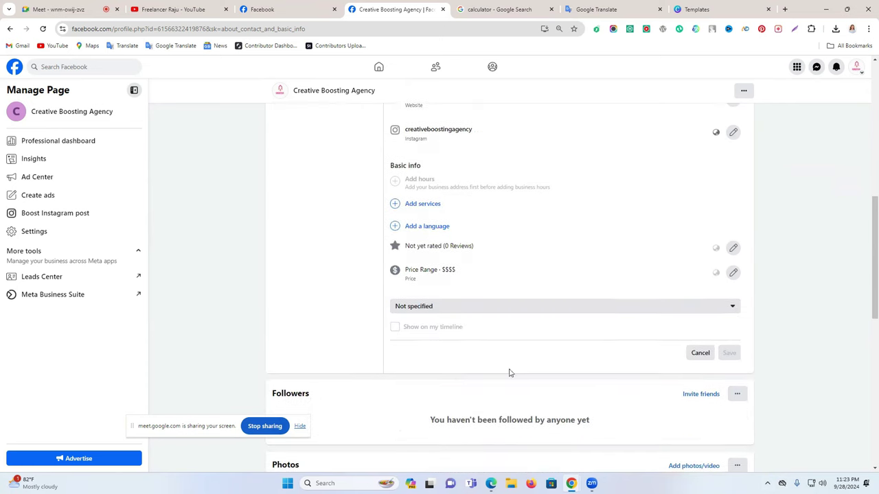
click(439, 308)
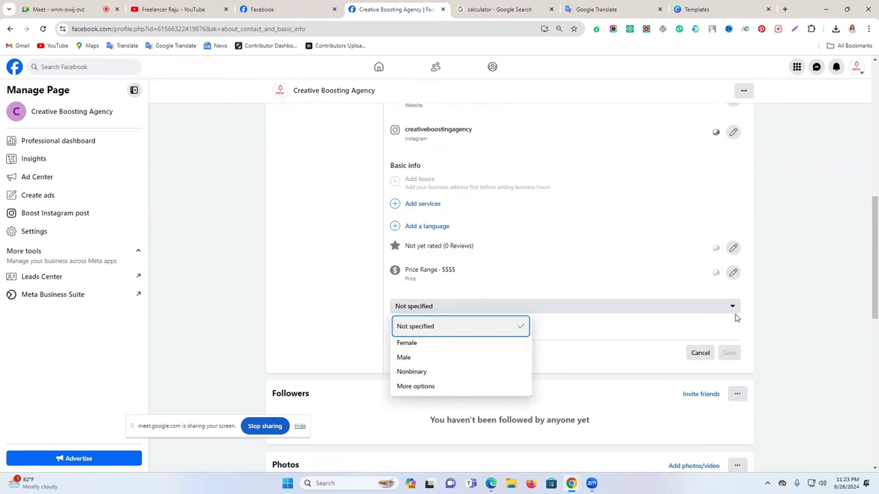
click(793, 303)
click(700, 353)
scroll(640, 369, up, 3)
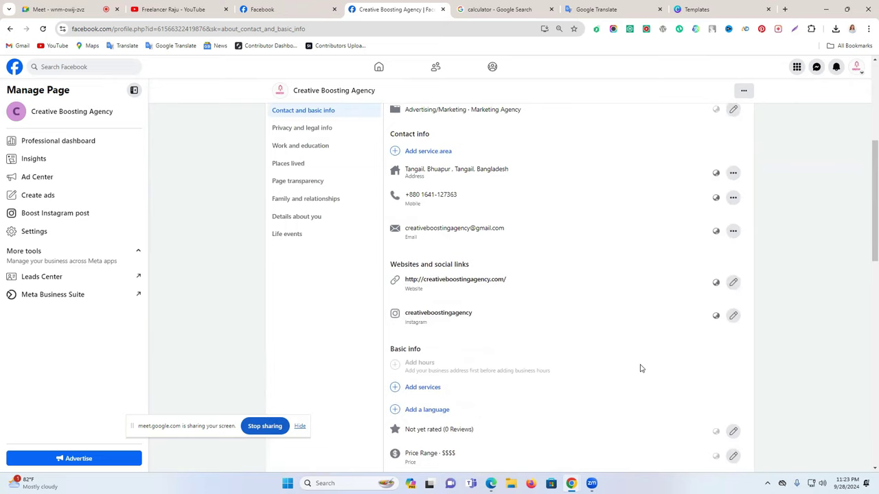
click(307, 175)
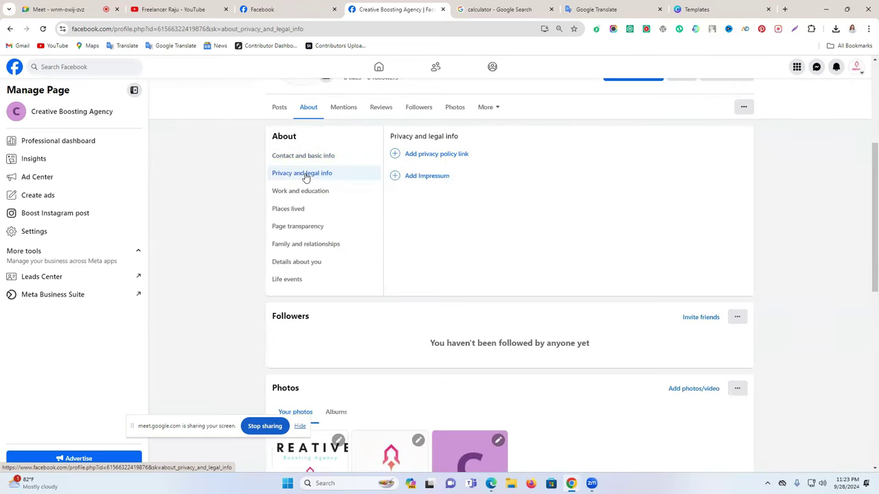
scroll(435, 180, up, 1)
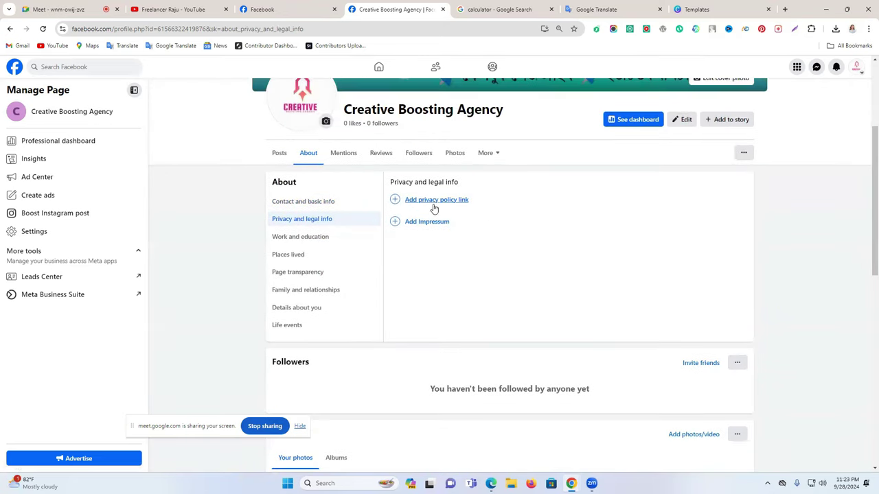
click(320, 238)
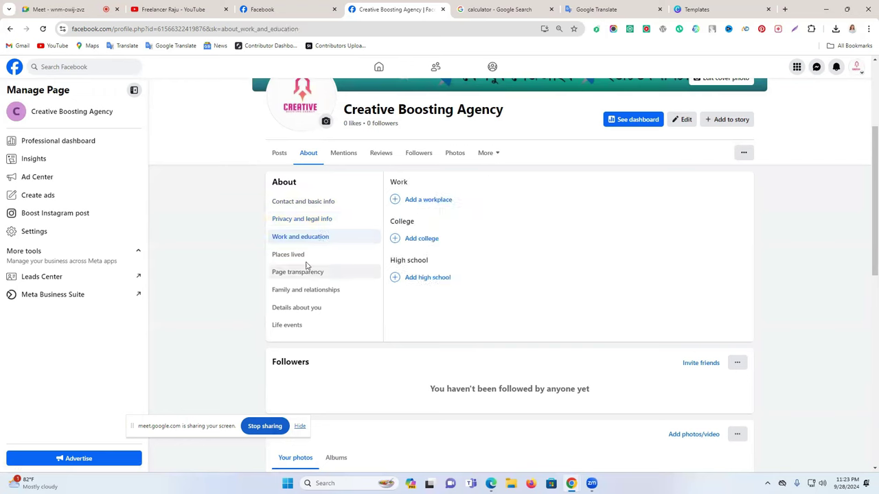
click(305, 255)
click(317, 278)
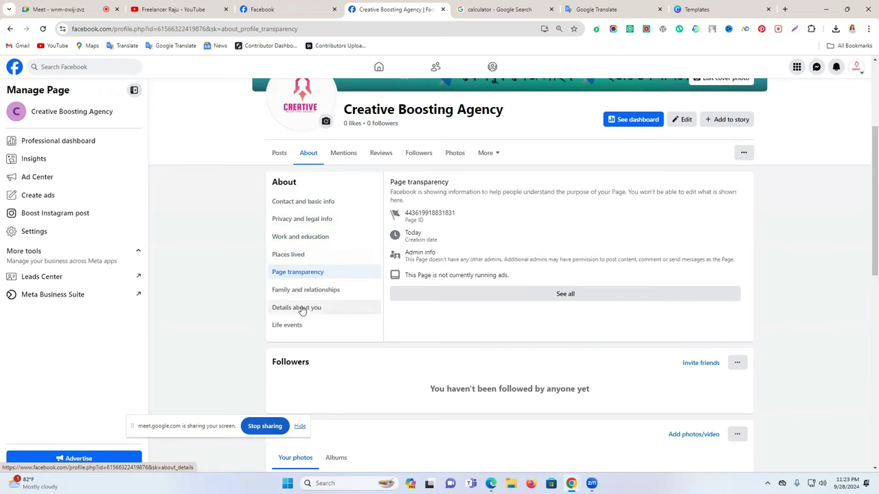
click(301, 309)
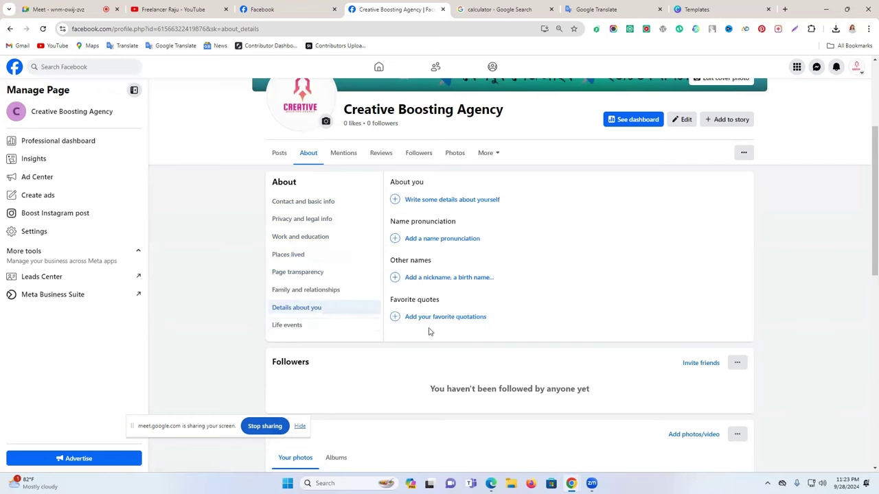
scroll(323, 271, up, 2)
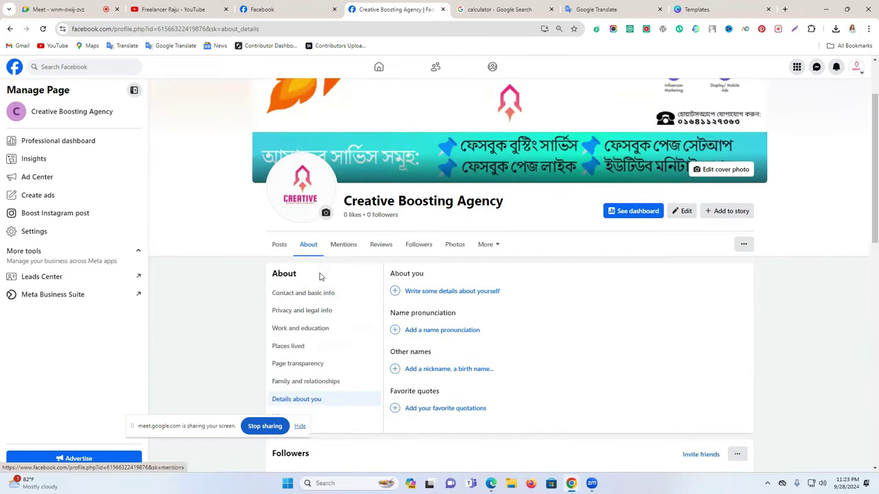
click(280, 247)
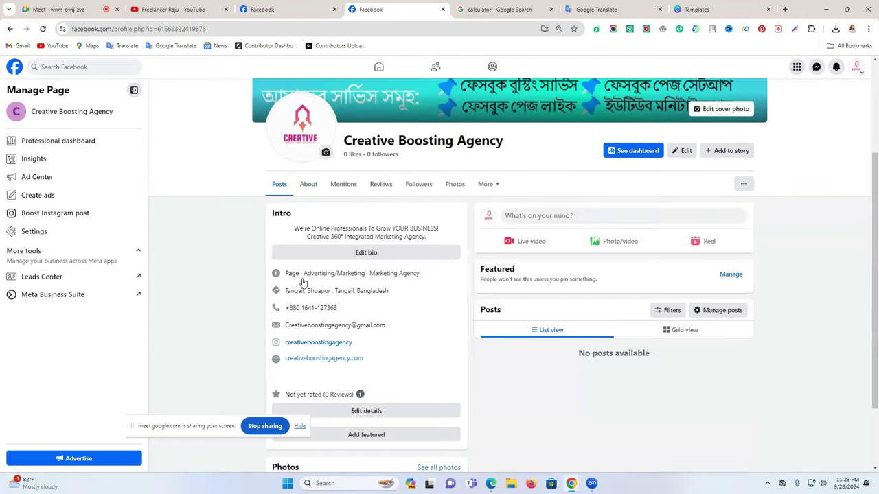
drag(369, 361, 284, 321)
drag(289, 291, 272, 274)
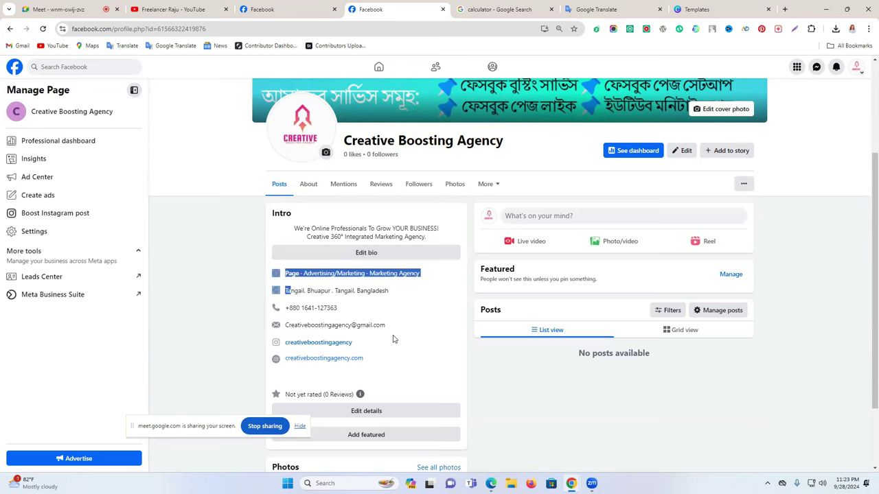
drag(393, 338, 288, 343)
Open the Creative Boosting Agency professional dashboard via See dashboard and browse its overview
click(288, 343)
scroll(614, 280, up, 3)
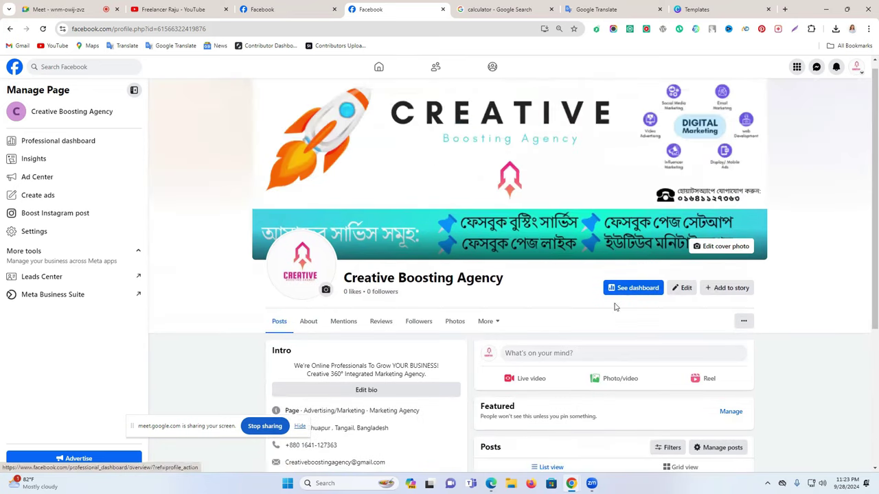
click(632, 294)
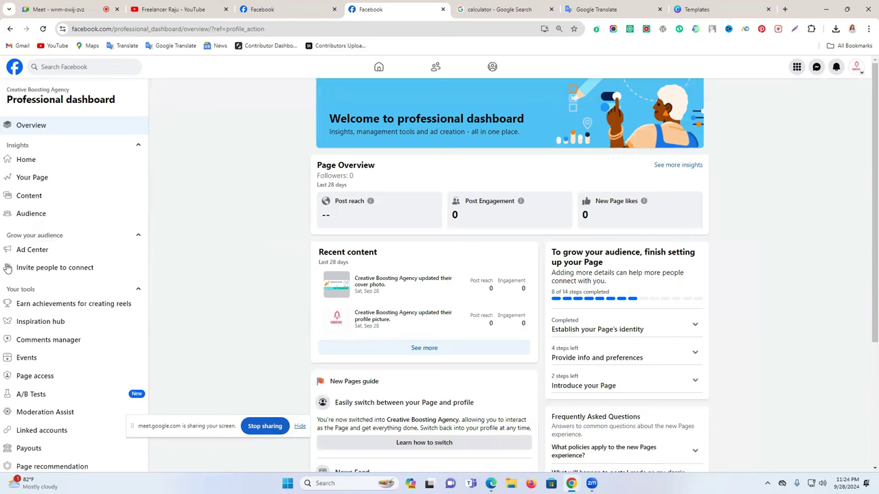
scroll(64, 240, down, 3)
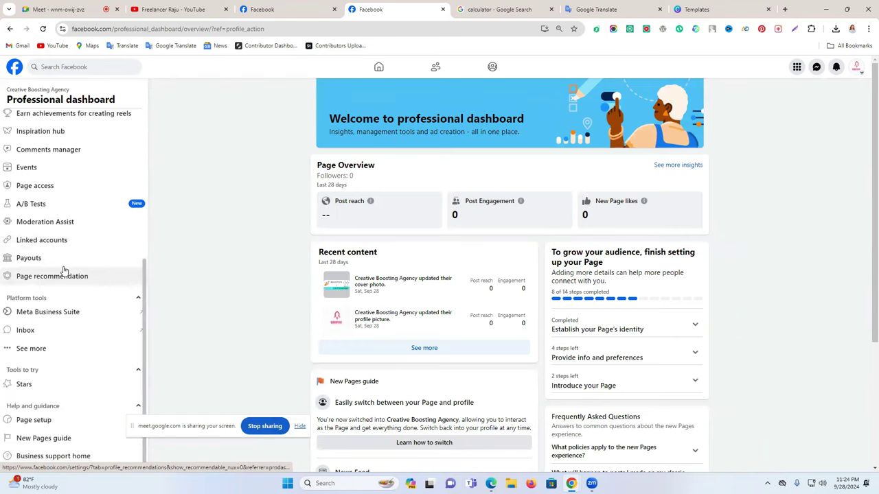
scroll(77, 293, up, 3)
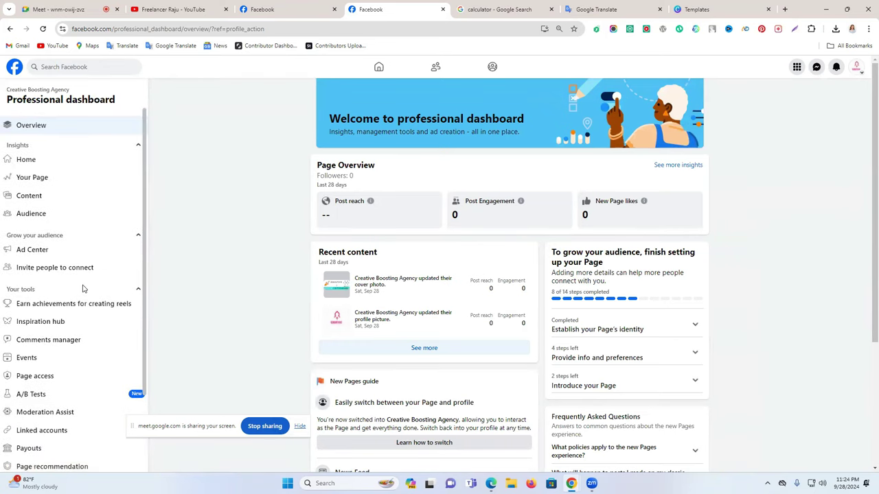
scroll(89, 279, down, 2)
scroll(90, 280, up, 2)
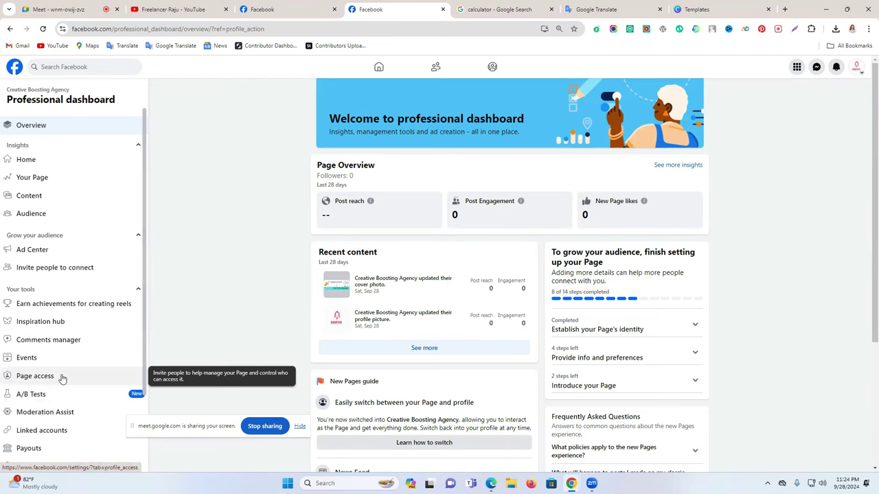
Open Page access and preview adding Facebook access, then close without adding anyone
click(41, 379)
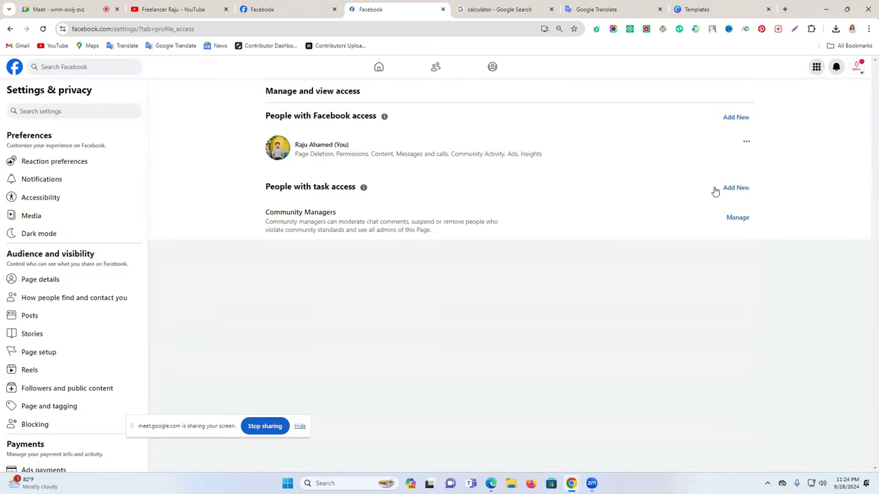
click(735, 118)
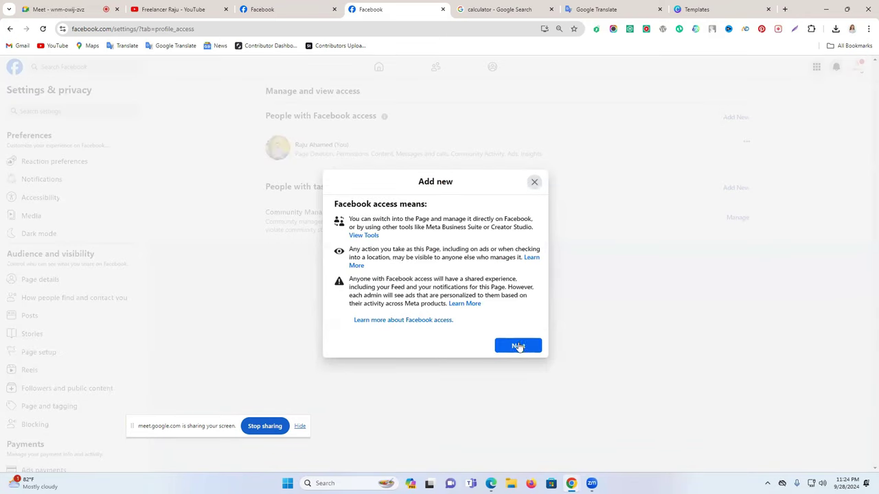
click(519, 346)
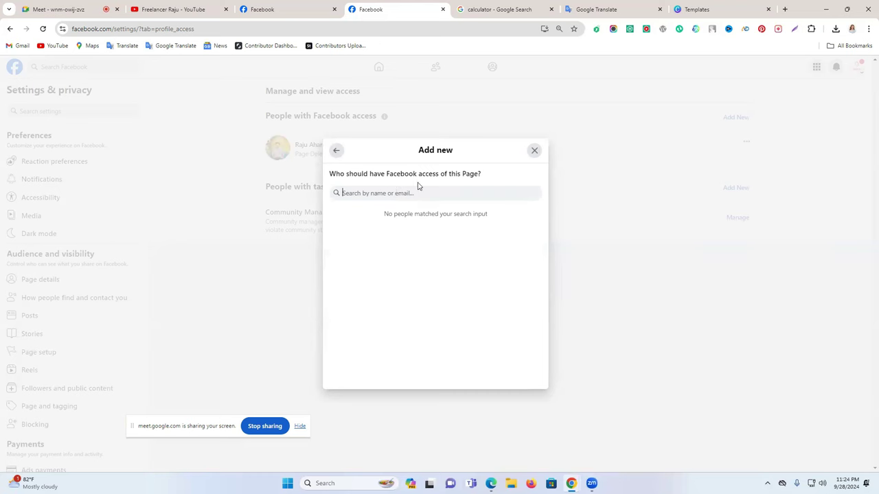
click(535, 150)
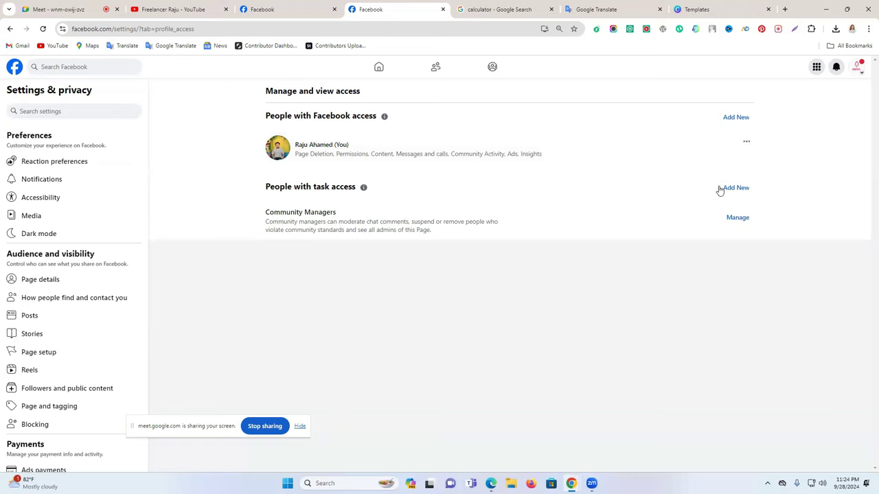
click(721, 189)
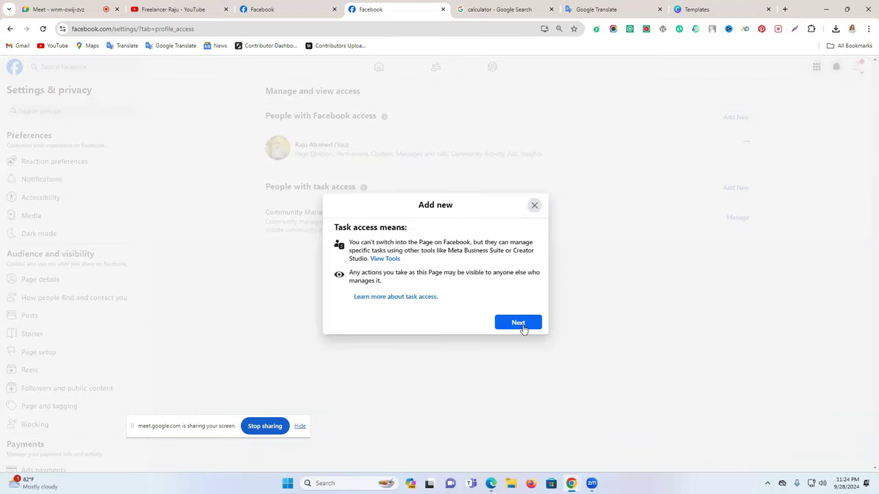
click(525, 324)
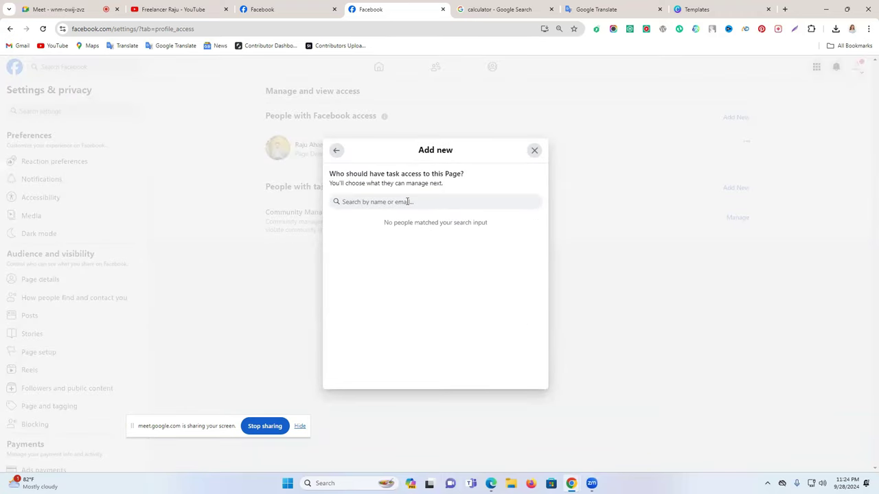
text(raju)
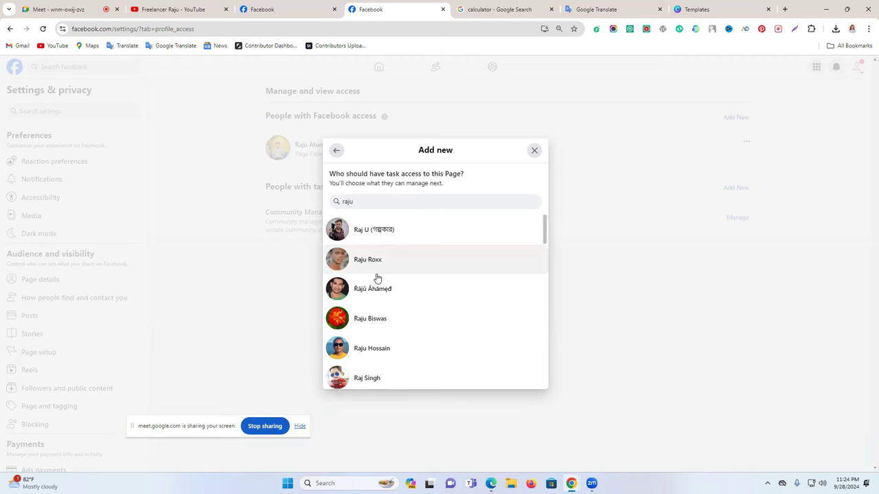
click(405, 286)
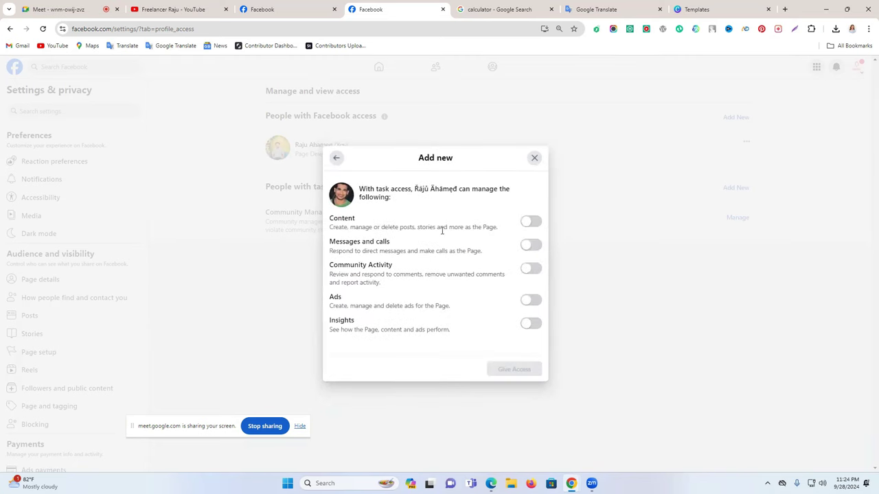
click(534, 300)
click(529, 373)
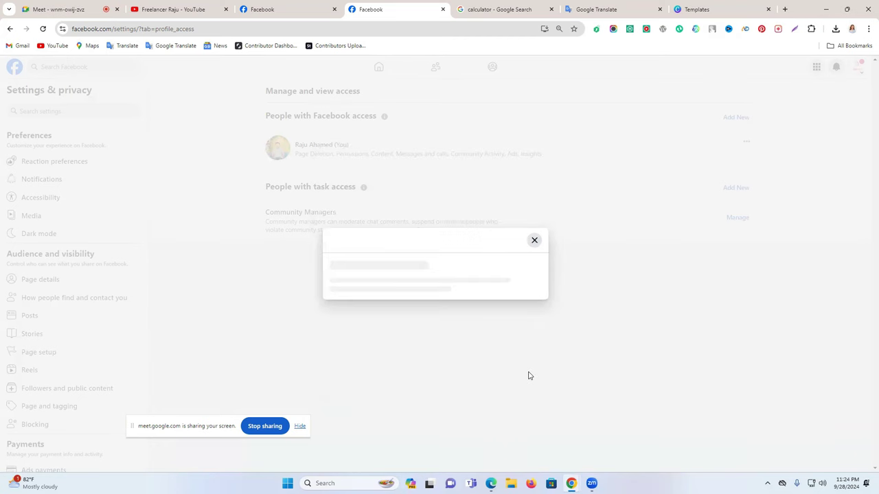
click(446, 273)
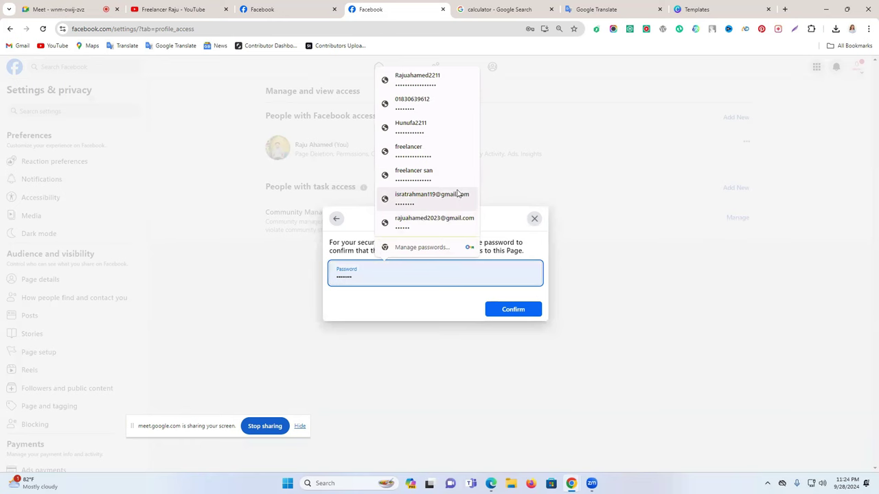
click(425, 81)
click(514, 310)
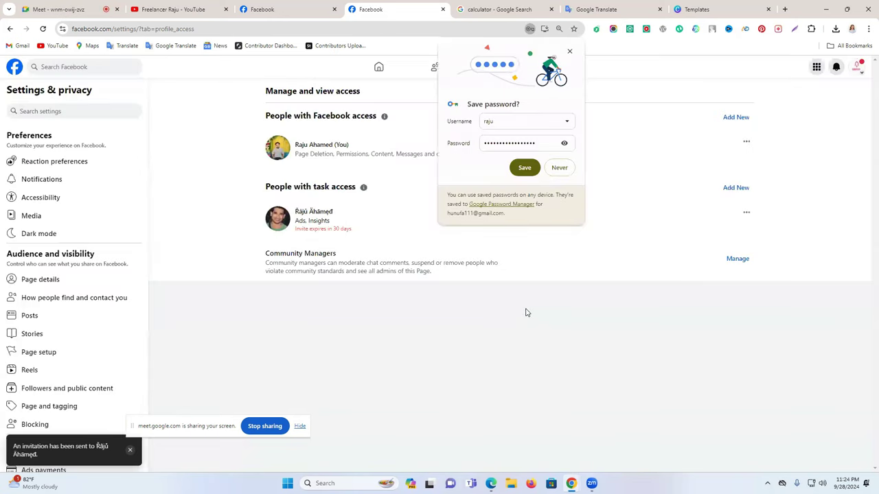
click(562, 168)
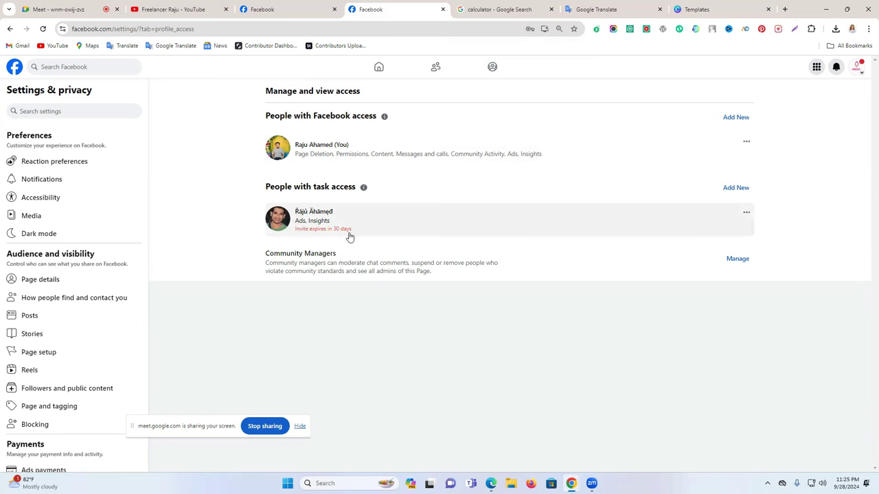
click(746, 217)
click(643, 230)
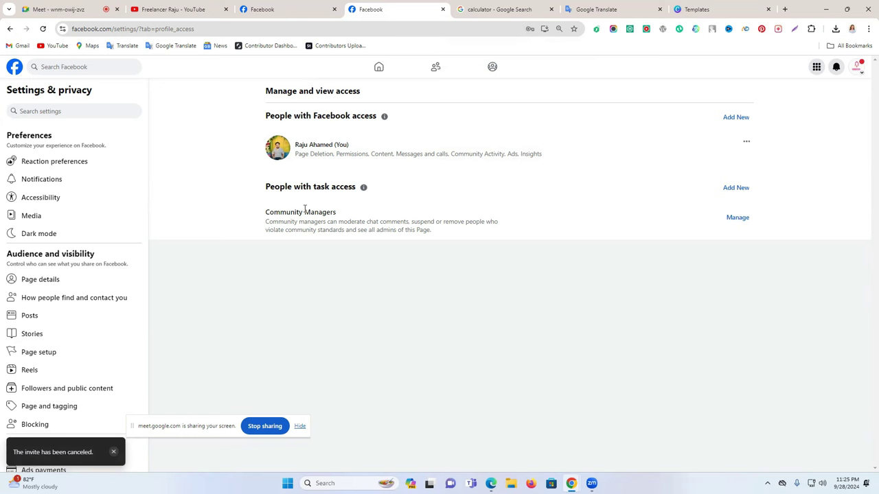
scroll(76, 308, down, 4)
scroll(76, 308, up, 4)
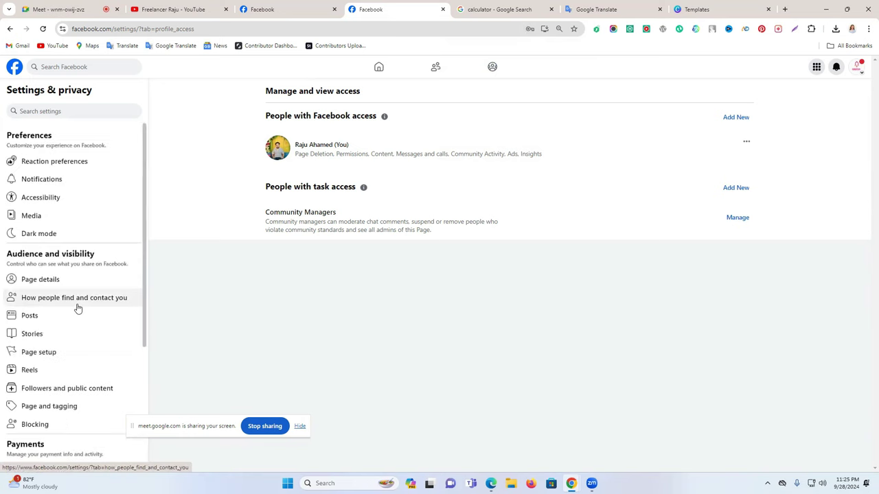
Return to the professional dashboard and view the Insights home
click(10, 28)
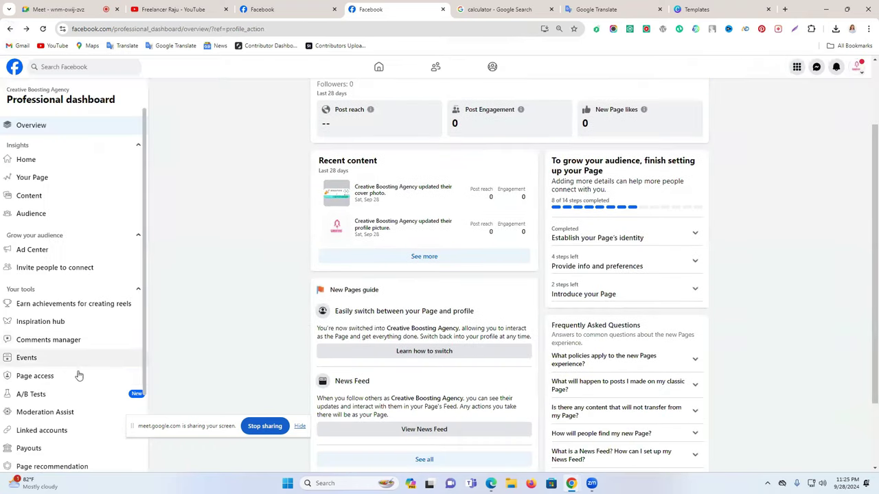
scroll(79, 378, down, 2)
scroll(82, 385, up, 2)
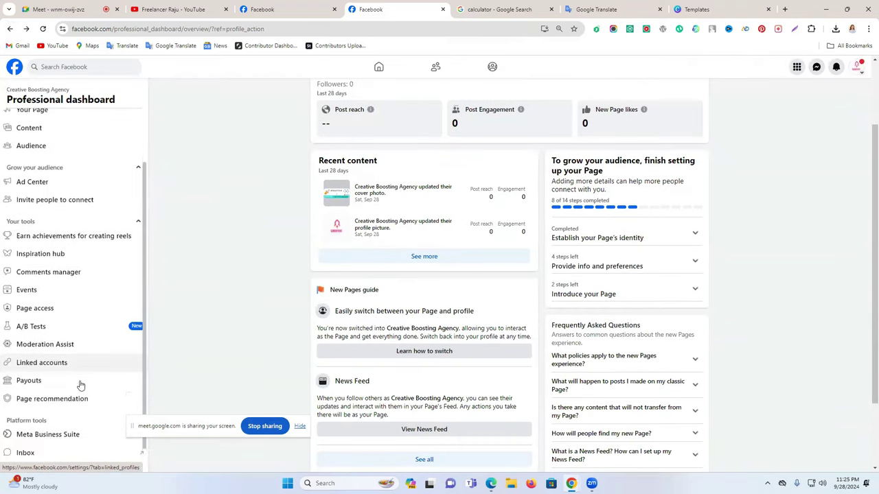
scroll(47, 383, down, 3)
scroll(68, 285, up, 2)
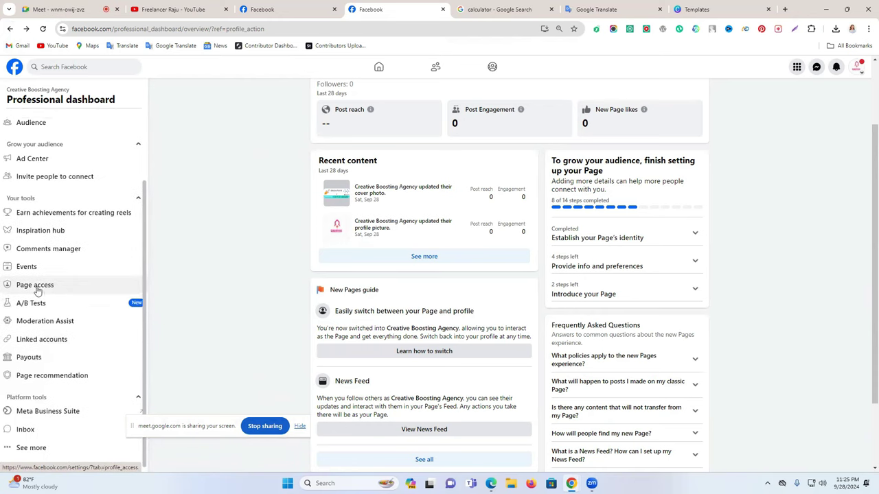
scroll(27, 226, up, 2)
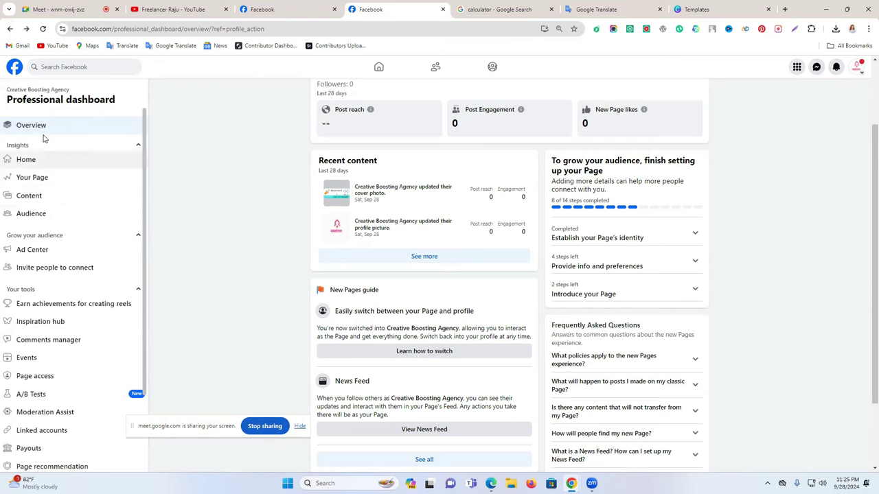
click(53, 168)
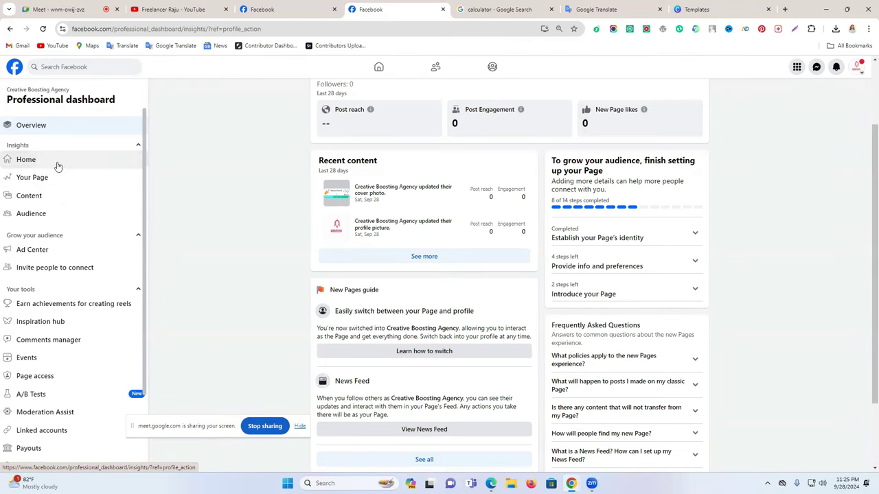
scroll(703, 257, down, 1)
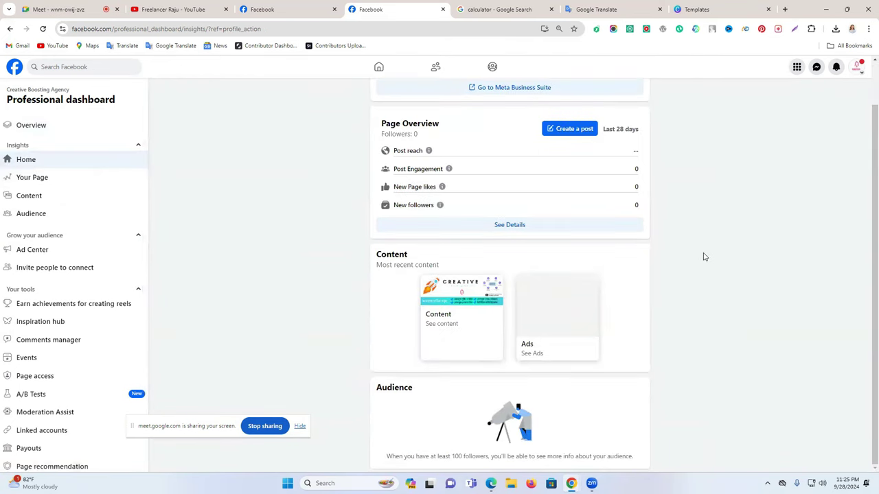
scroll(703, 258, up, 1)
Switch to the Creative Boosting Agency page profile from the profile menu
click(857, 67)
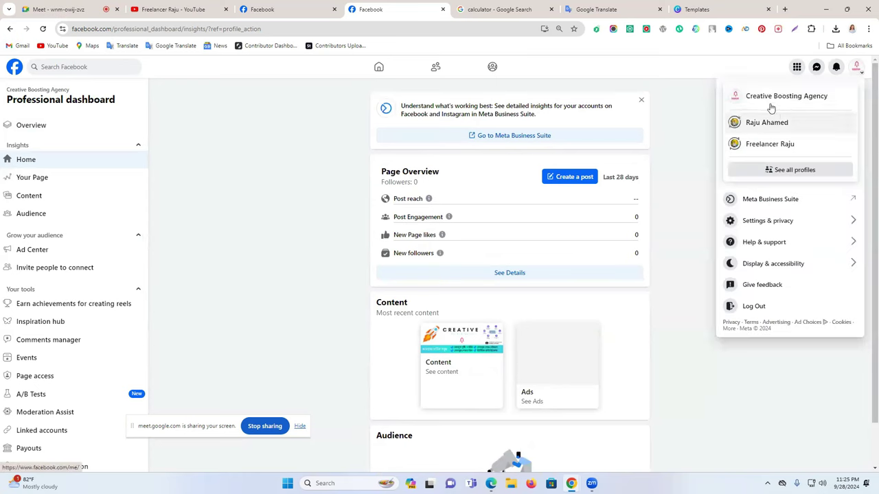
click(770, 104)
scroll(559, 310, down, 4)
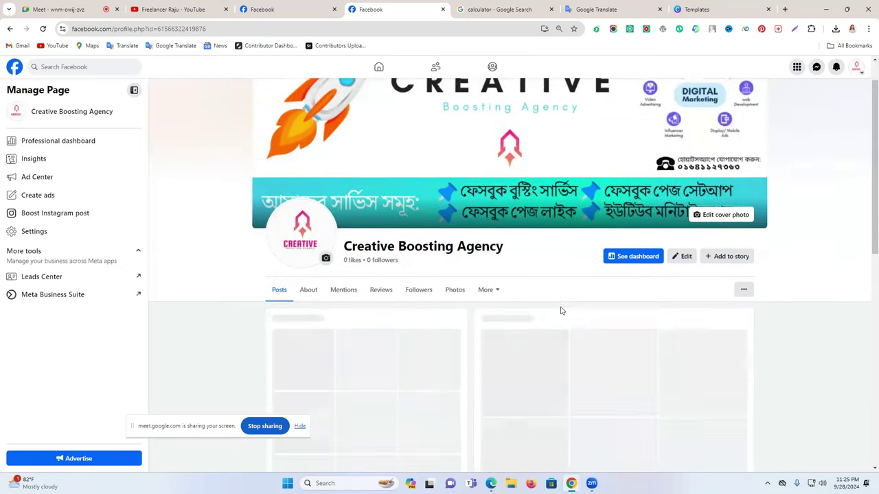
scroll(553, 312, up, 2)
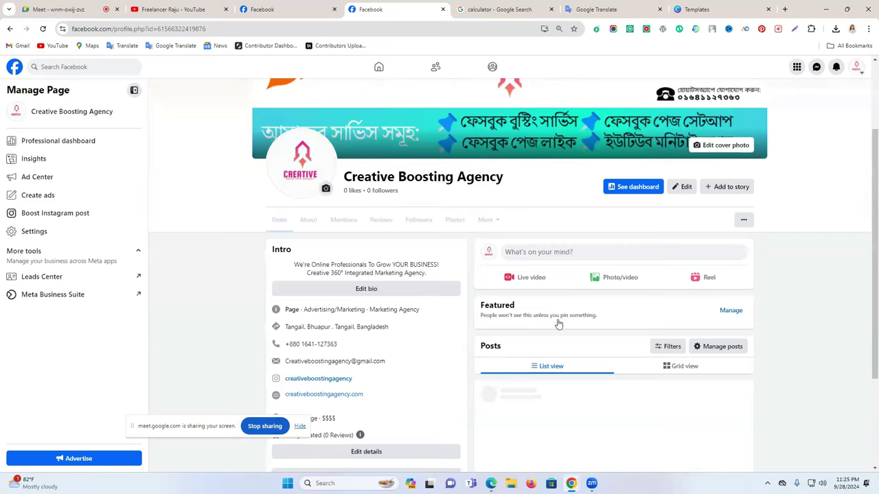